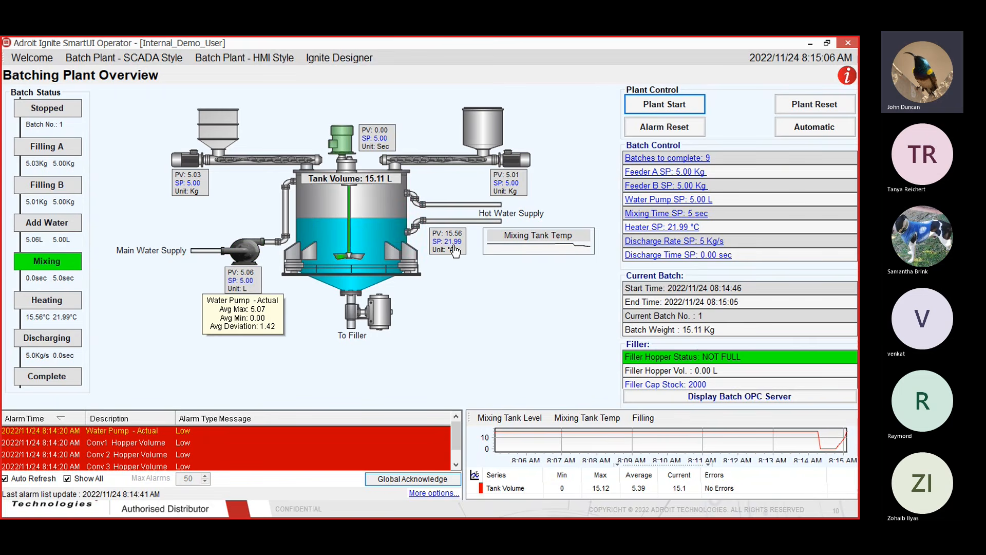
Change the heater setpoint from 21.99 °C to 23, then bring up the temperature trend
mouse_move(461, 256)
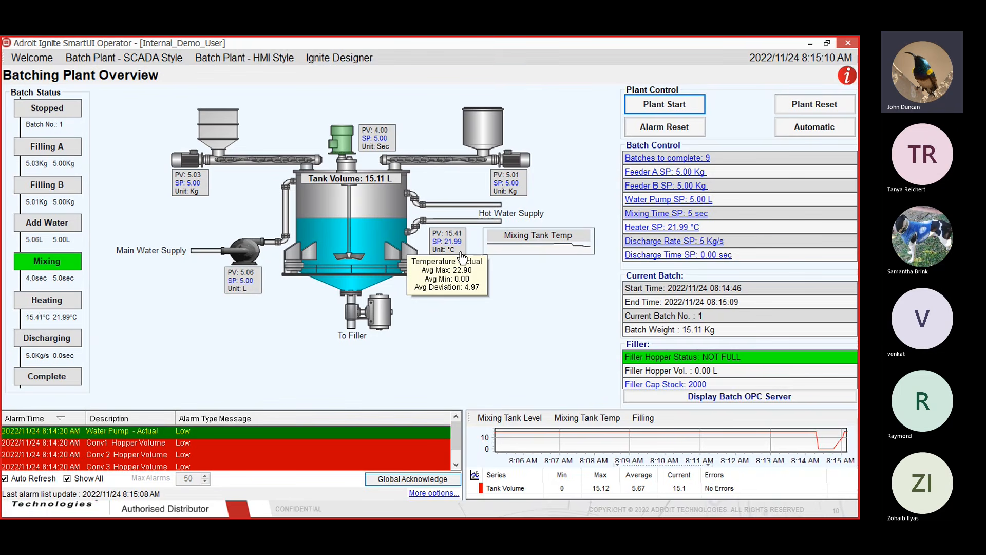
left_click(437, 249)
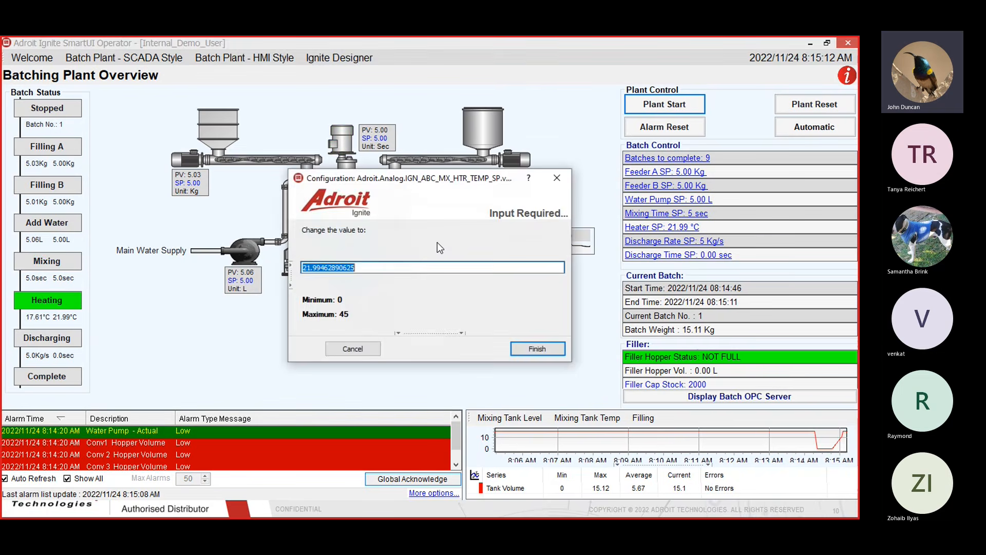
type("23")
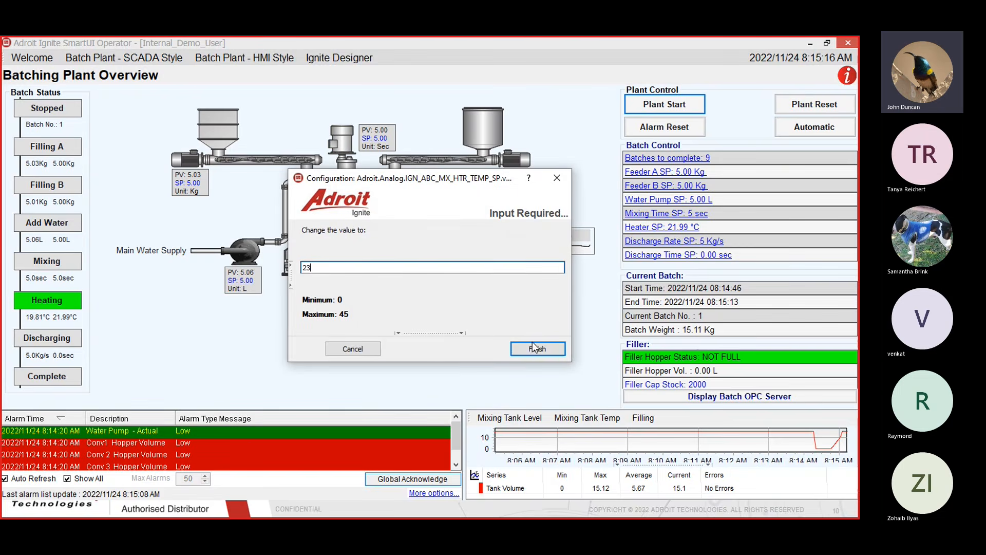
left_click(549, 350)
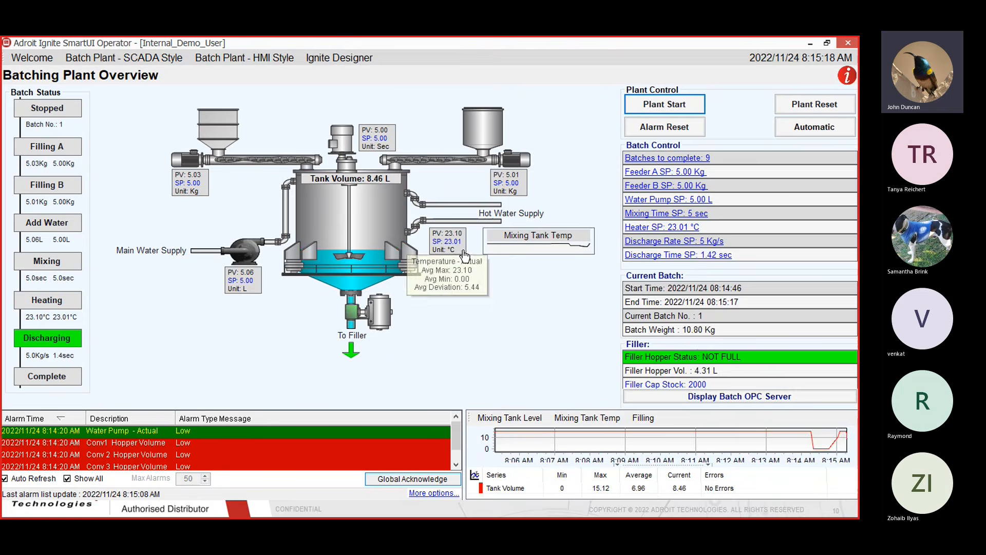
left_click(463, 251)
Move and close the Temperature - Actual trend window, then plot Mixing Tank Temp in the trend panel
left_click_drag(532, 263, 497, 187)
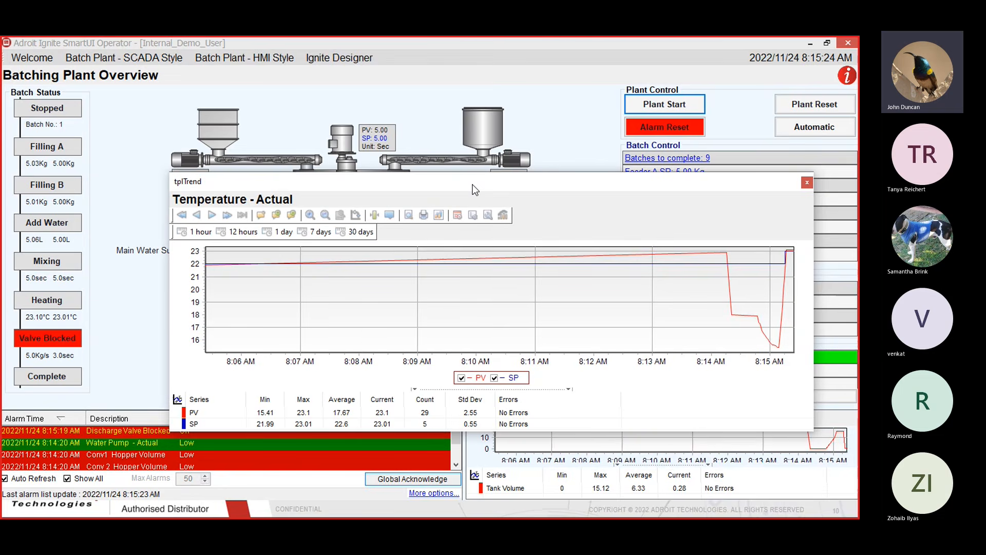
left_click(807, 183)
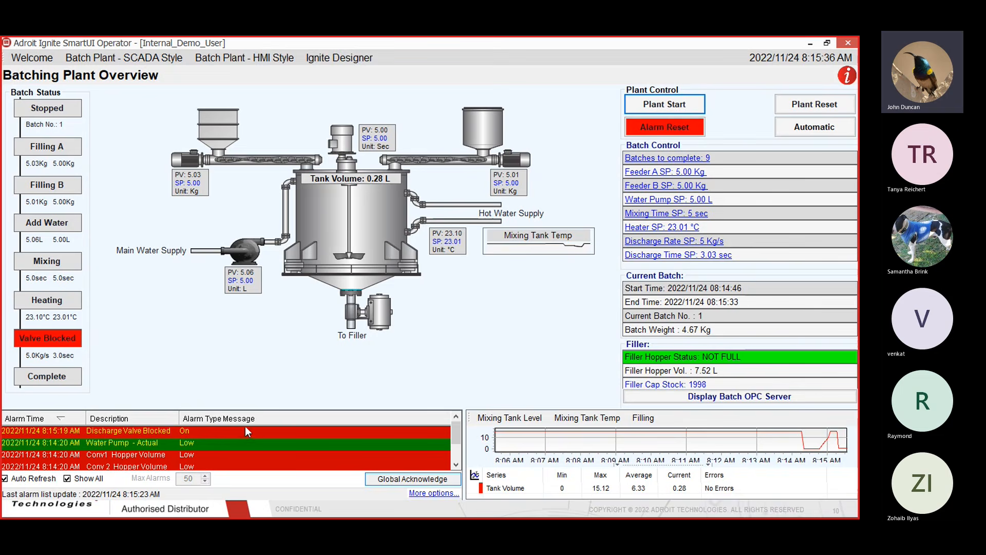
left_click(596, 421)
Show the Filling trend, reset the blocked discharge valve alarm, and switch to the Batch Plant - HMI Style page
left_click(643, 418)
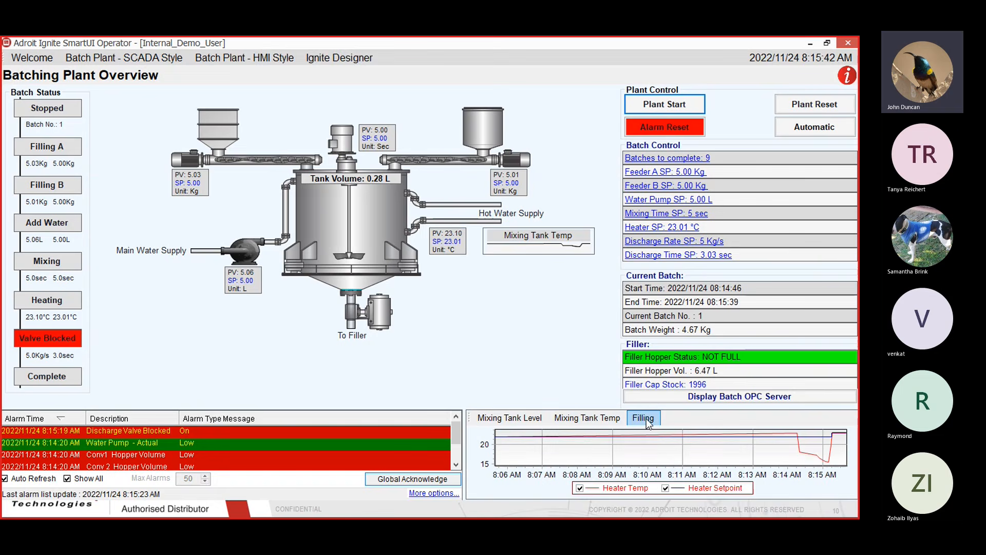
left_click(664, 126)
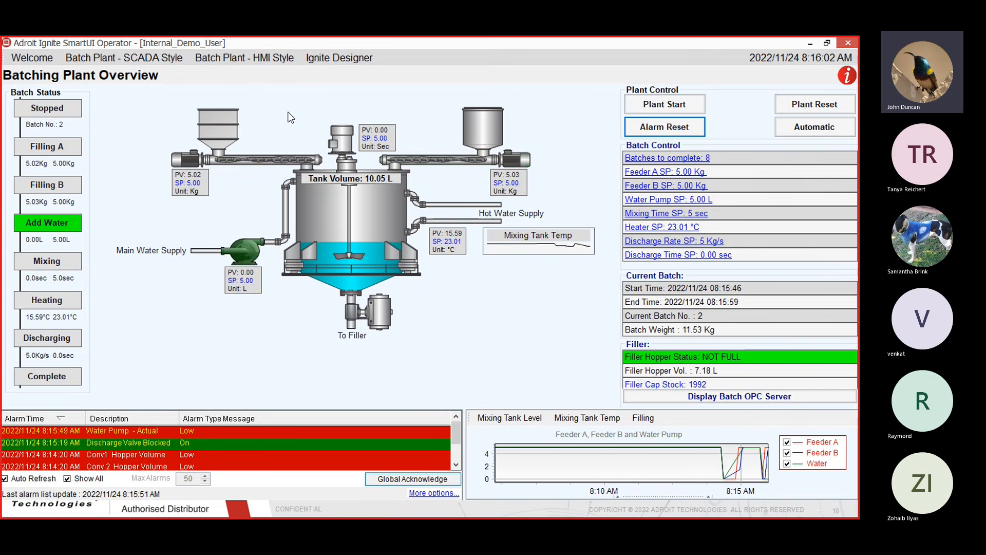
left_click(254, 58)
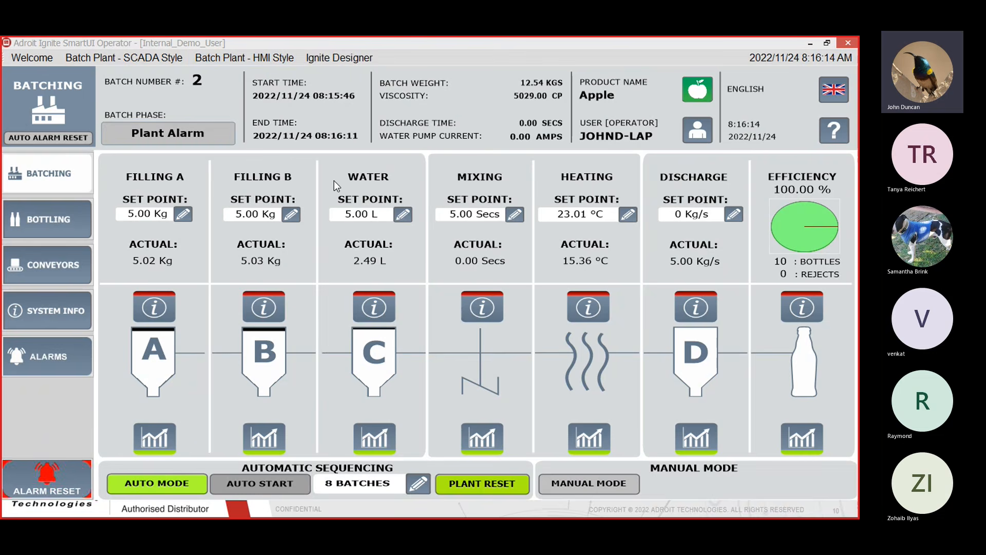
Set Filling B's set point to 4.00 Kg, view the Mixing trend briefly, and go to Bottling
left_click(291, 215)
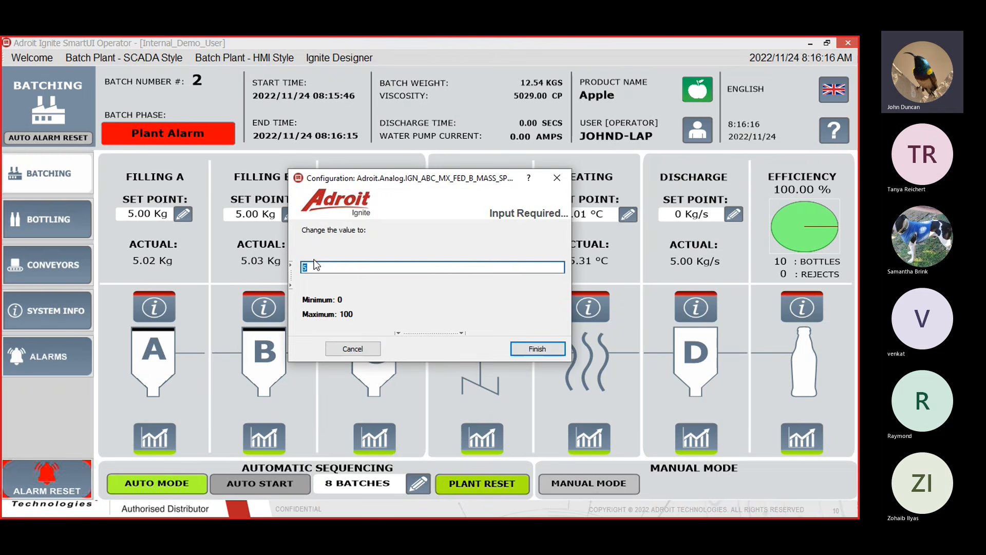
left_click(537, 349)
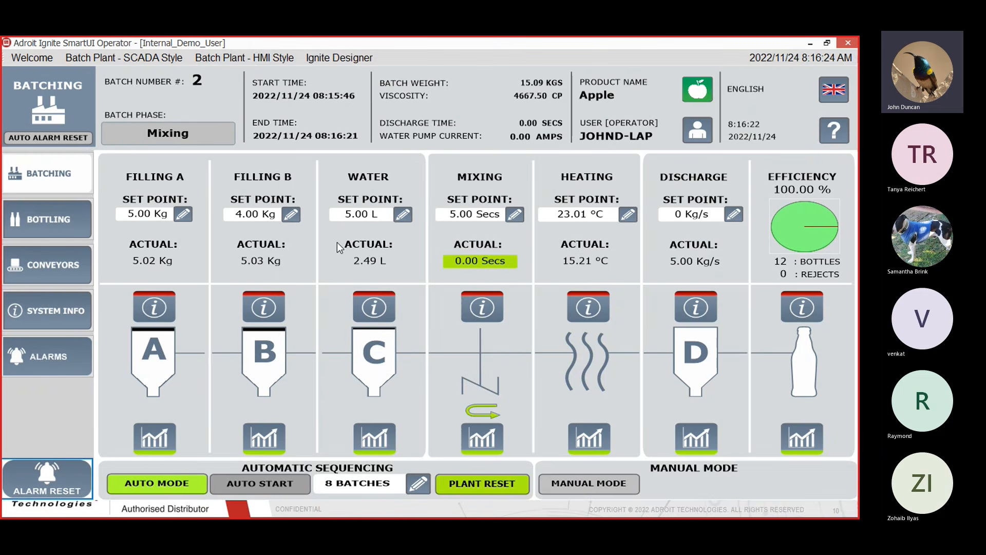
left_click(485, 441)
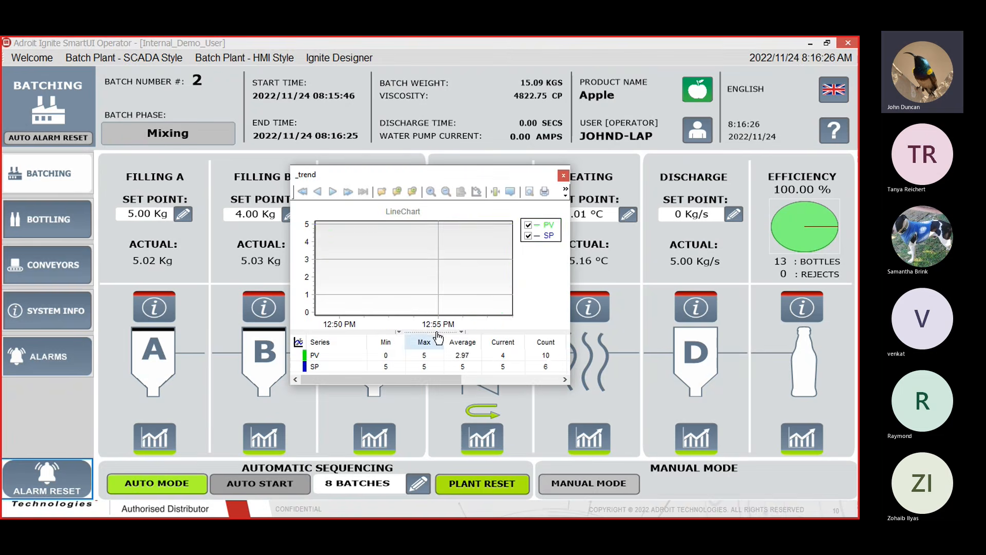
left_click(564, 176)
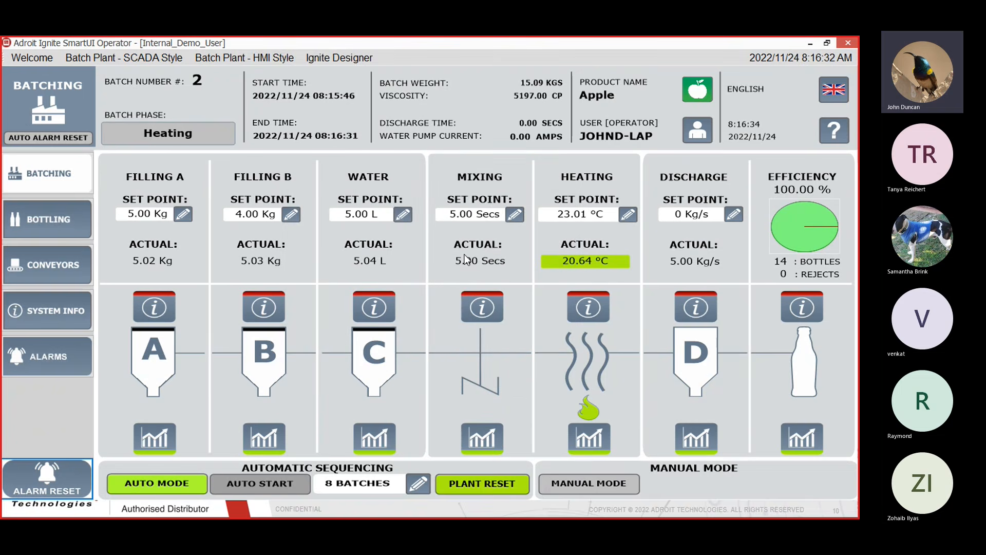
left_click(46, 223)
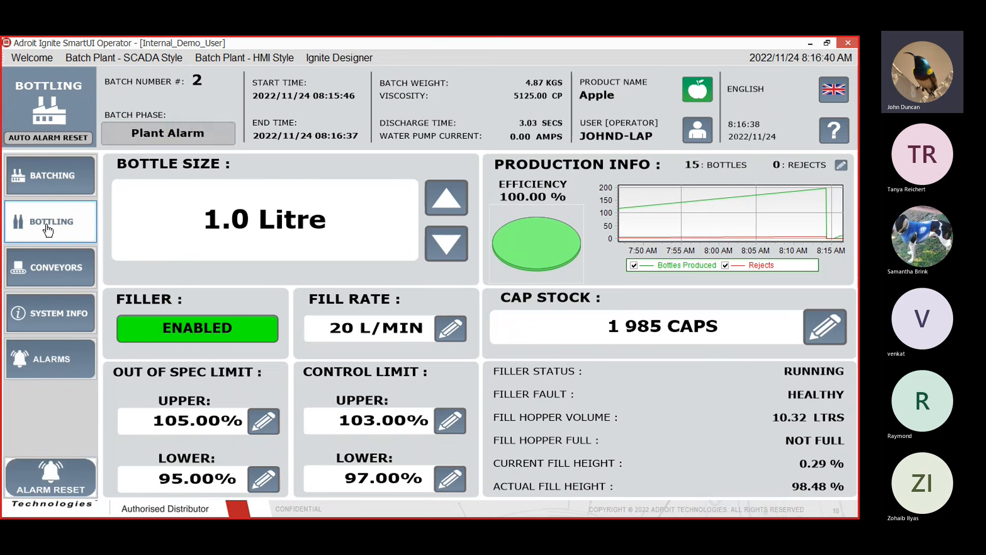
Visit Conveyors and Alarms, acknowledge all alarms globally, then bring up the Ignite Application Launcher
left_click(61, 277)
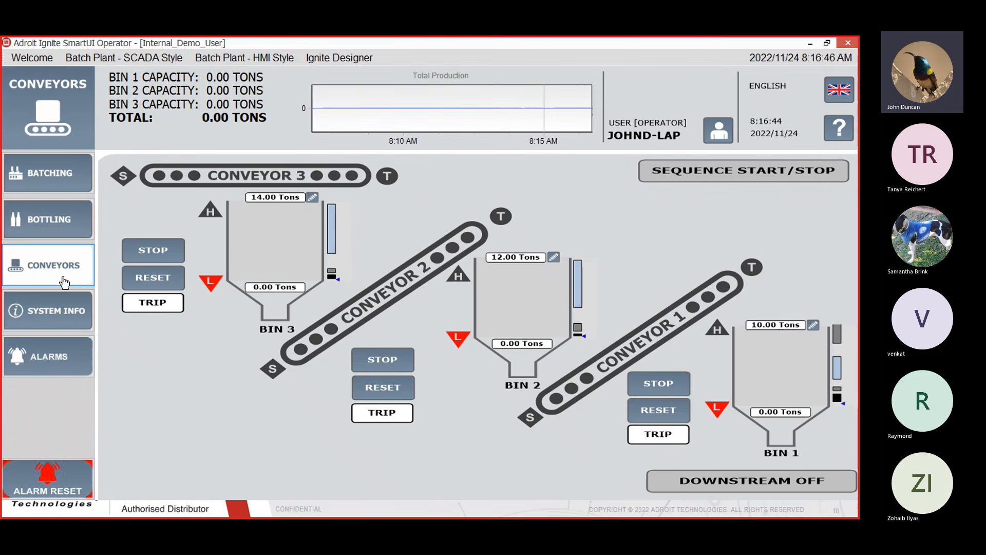
left_click(58, 357)
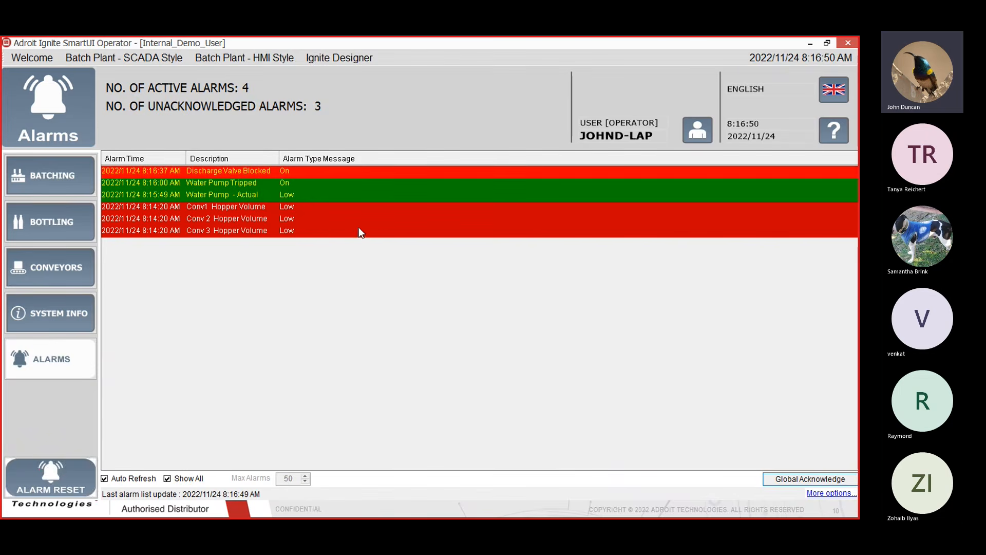
left_click(813, 480)
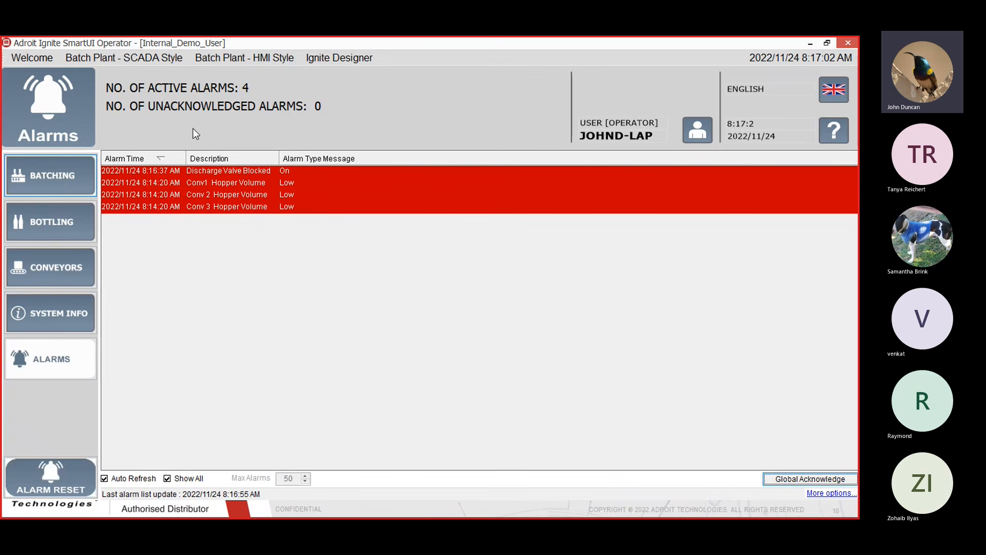
left_click(358, 59)
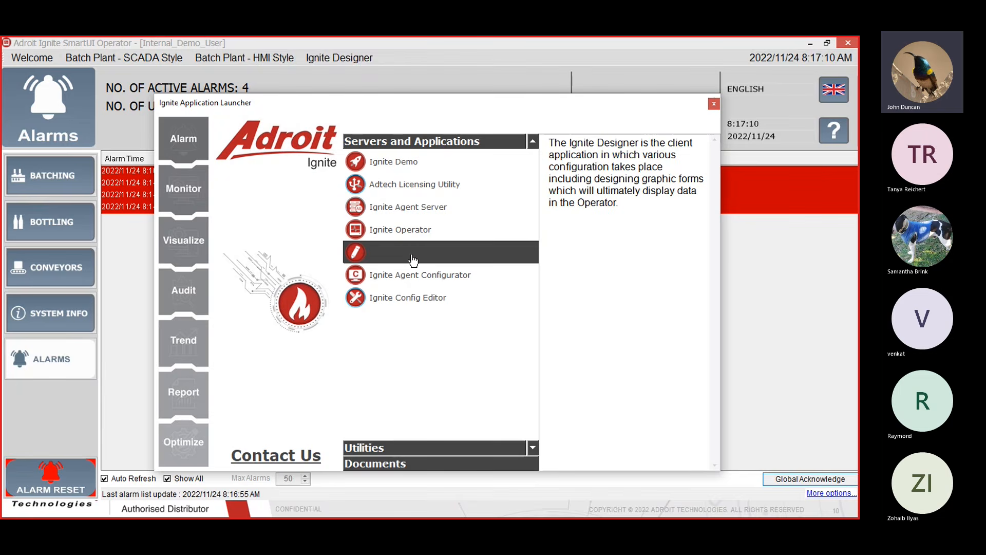
Launch Ignite Designer from the launcher and sign in at the User Login dialog
left_click(413, 261)
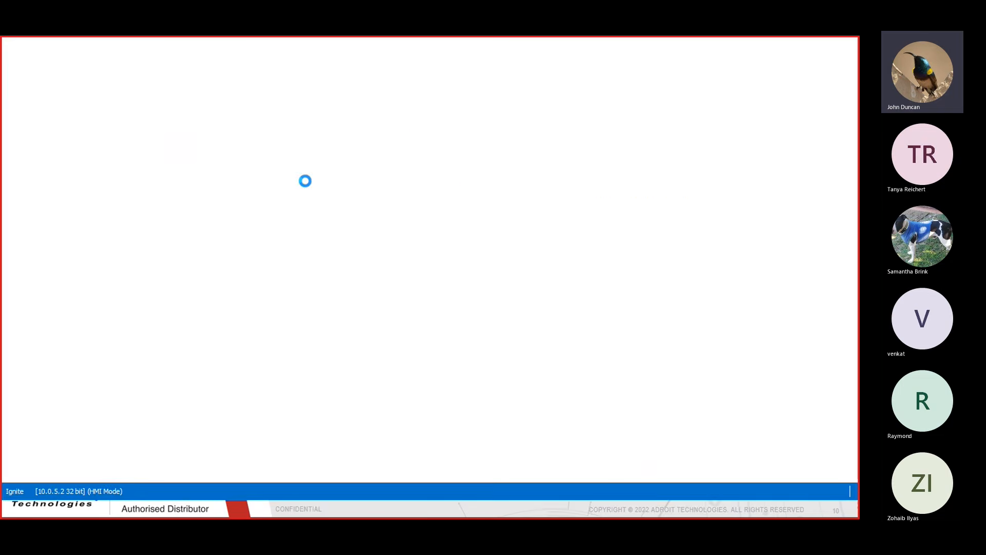
left_click(555, 327)
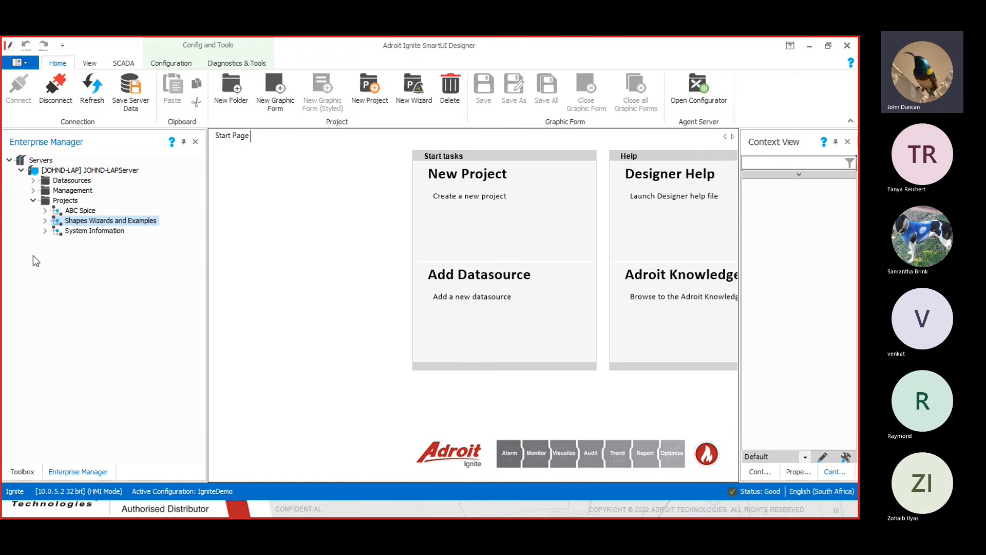
Expand ABC Spice > Batching in Enterprise Manager and open the Batch Plant form
left_click(45, 210)
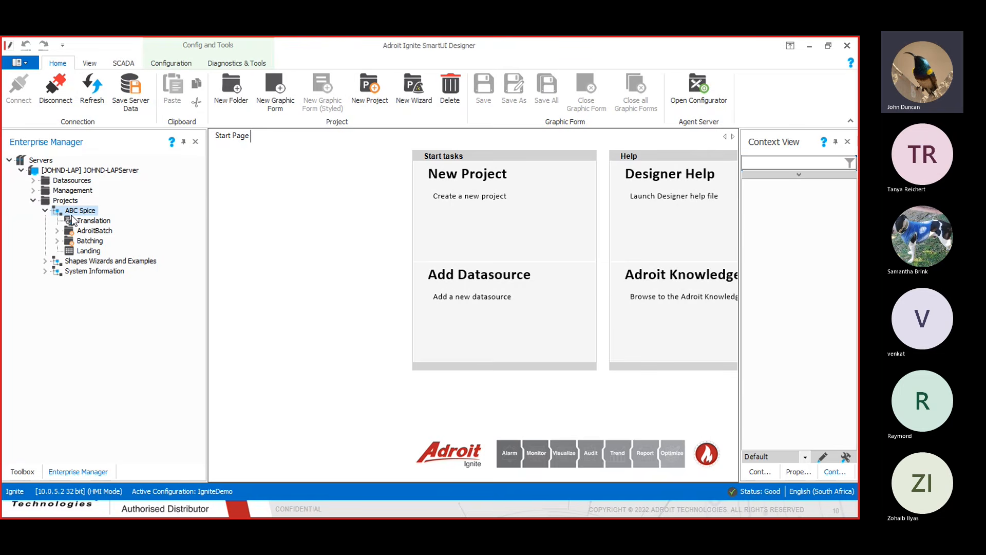
left_click(57, 242)
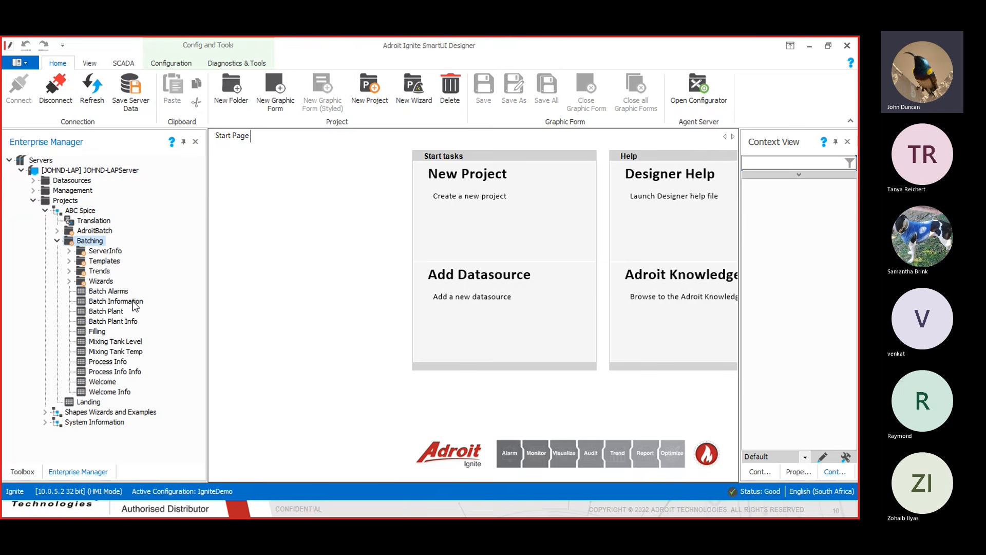
double_click(113, 312)
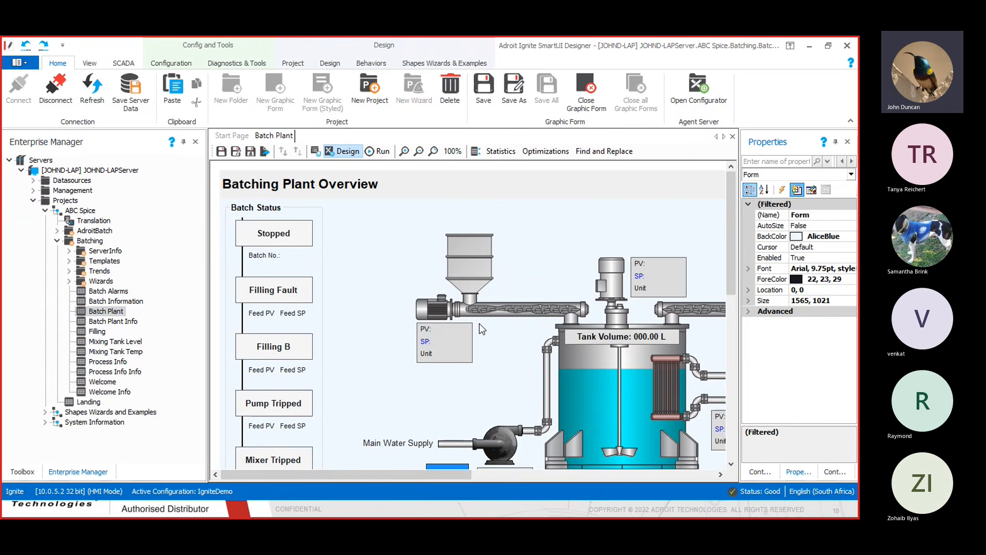
Check the water supply pump's smart-tag tasks, then stop the demo from the demo launcher
left_click(505, 439)
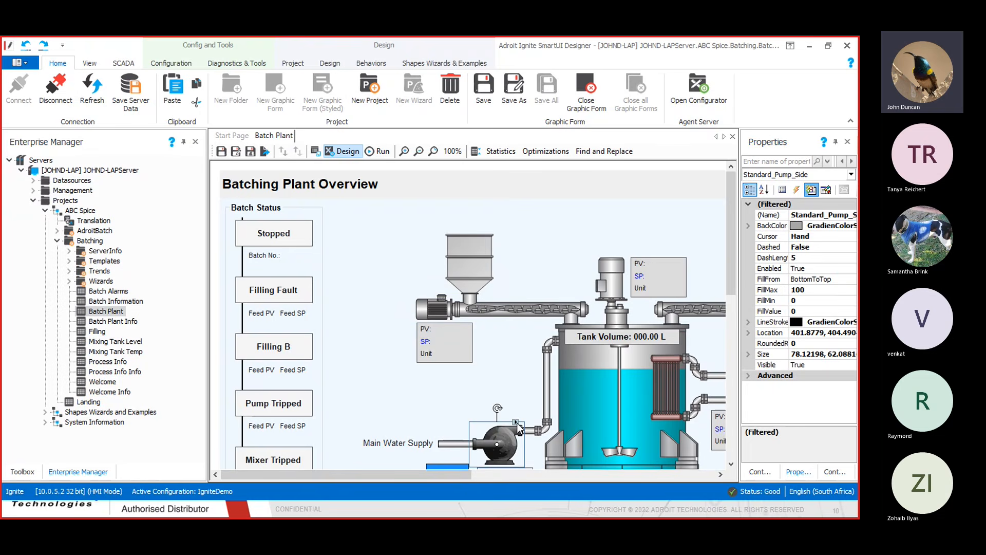
left_click(516, 423)
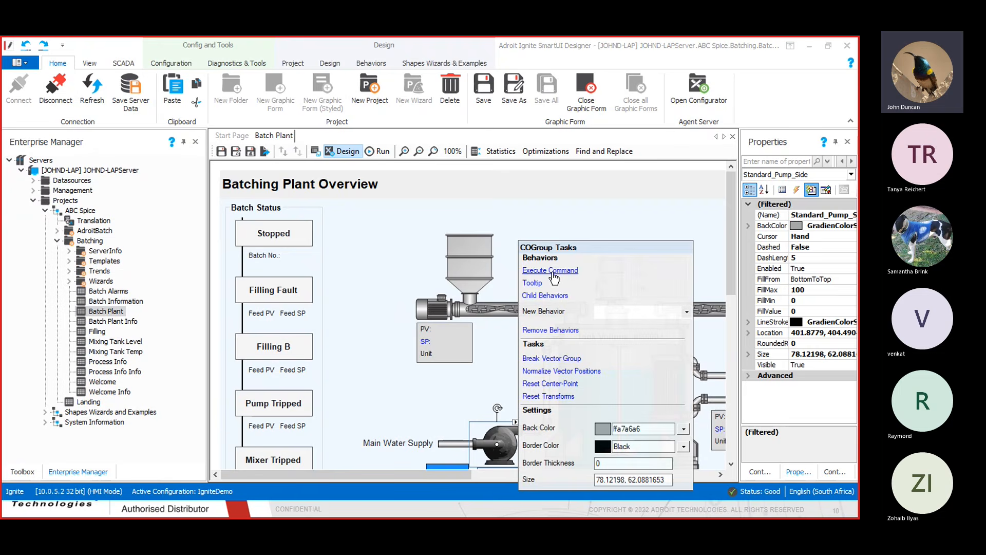
left_click(497, 353)
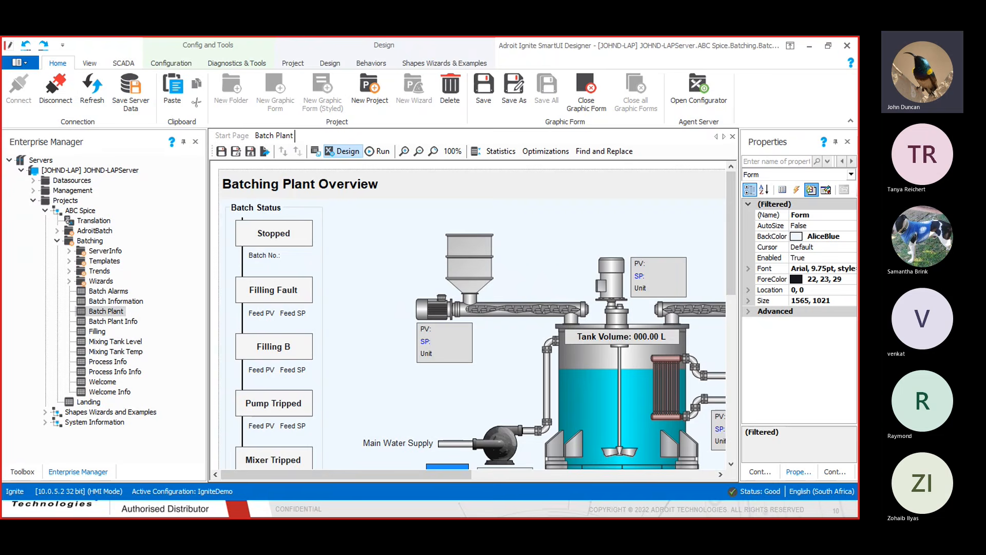
left_click(430, 508)
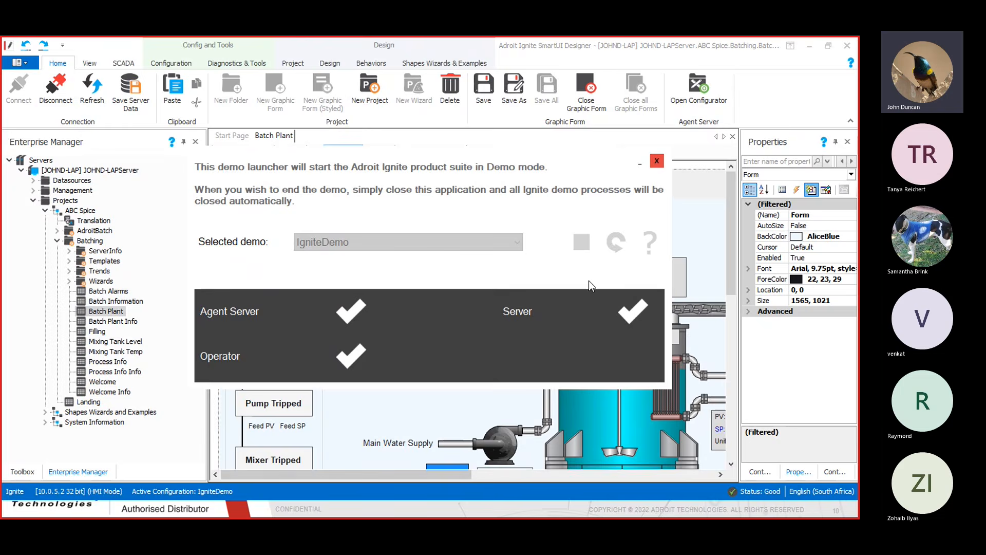
left_click(587, 245)
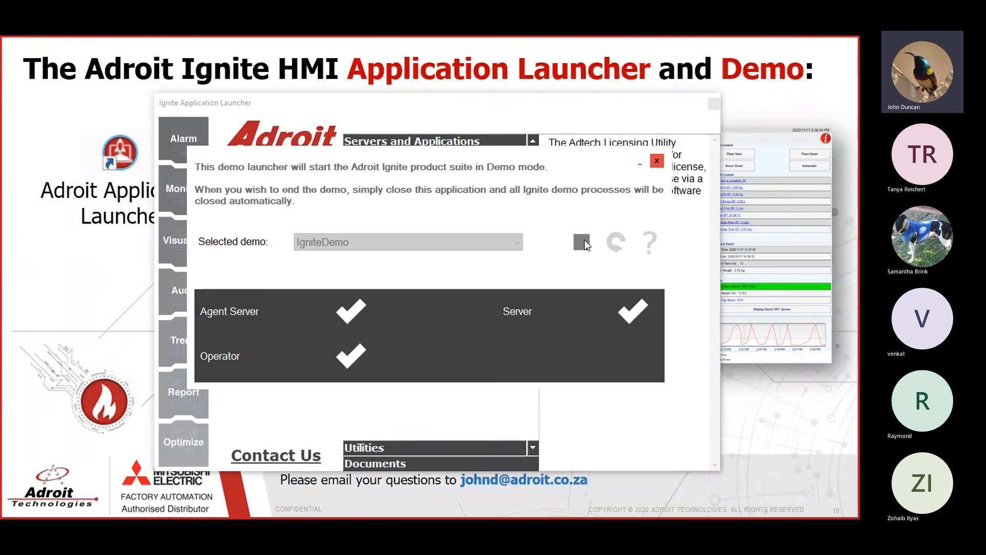
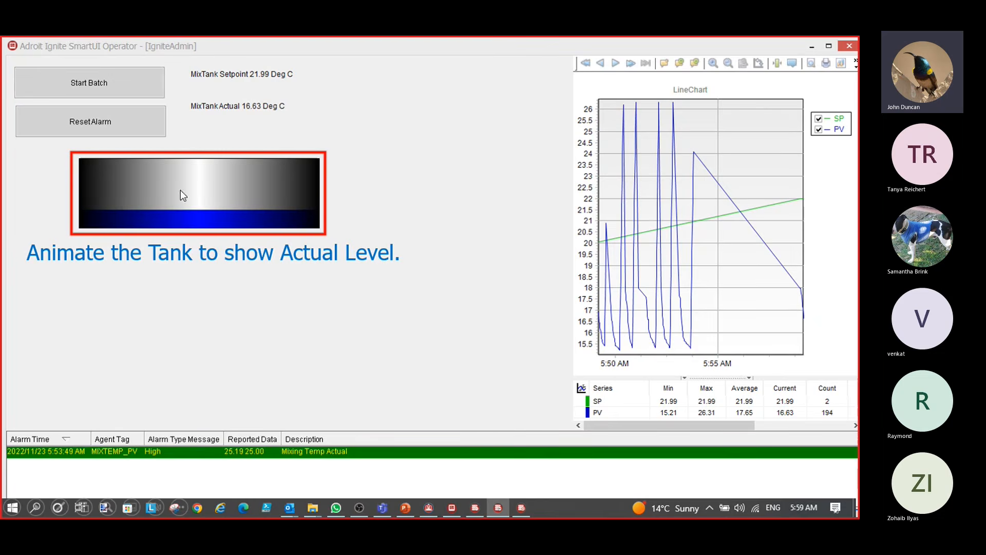
Advance to the Step 1 'Create a New Configuration' slide and play its Config Editor demo video
left_click(369, 291)
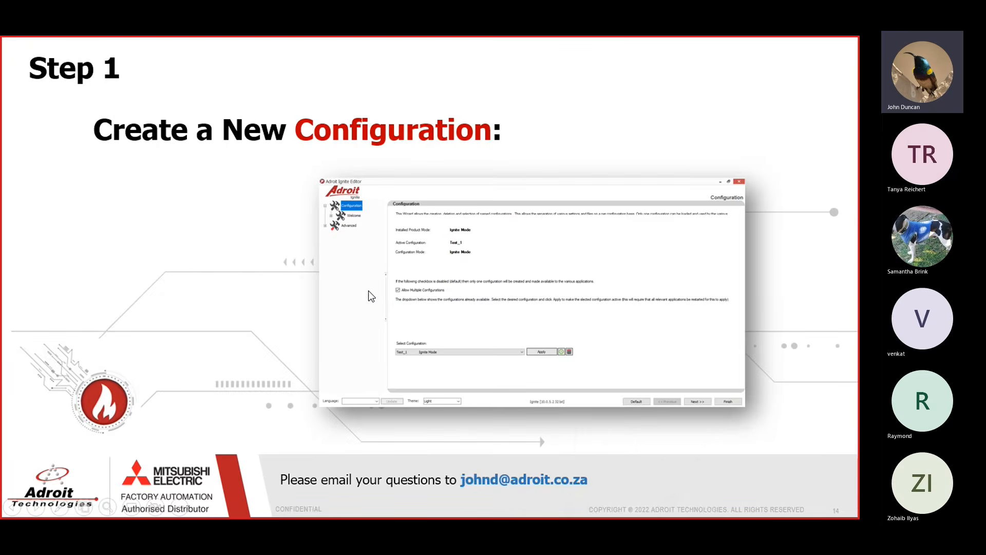
left_click(289, 266)
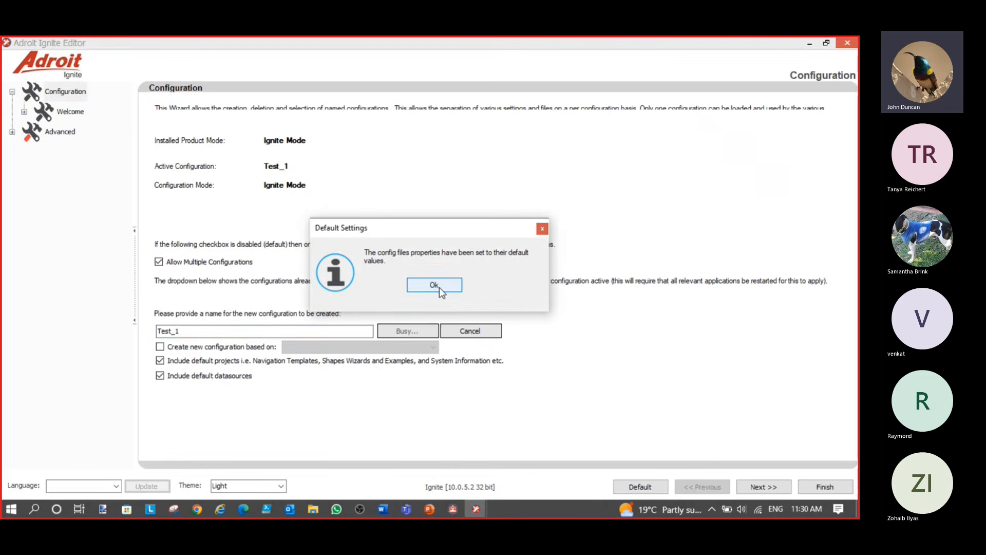
Dismiss the default-values notice and select OPC Client Protocol Driver under Driver Configuration
left_click(438, 285)
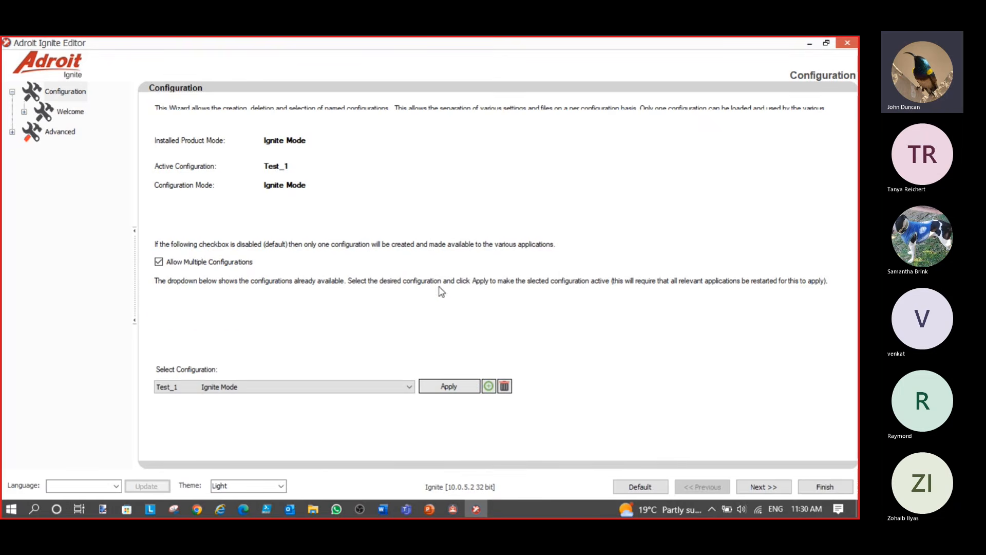
left_click(72, 114)
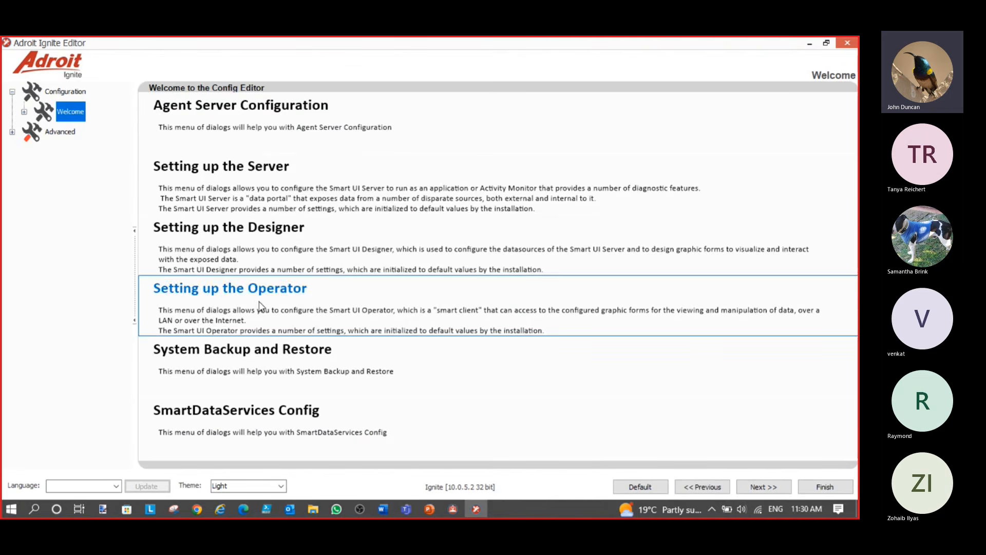
left_click(250, 100)
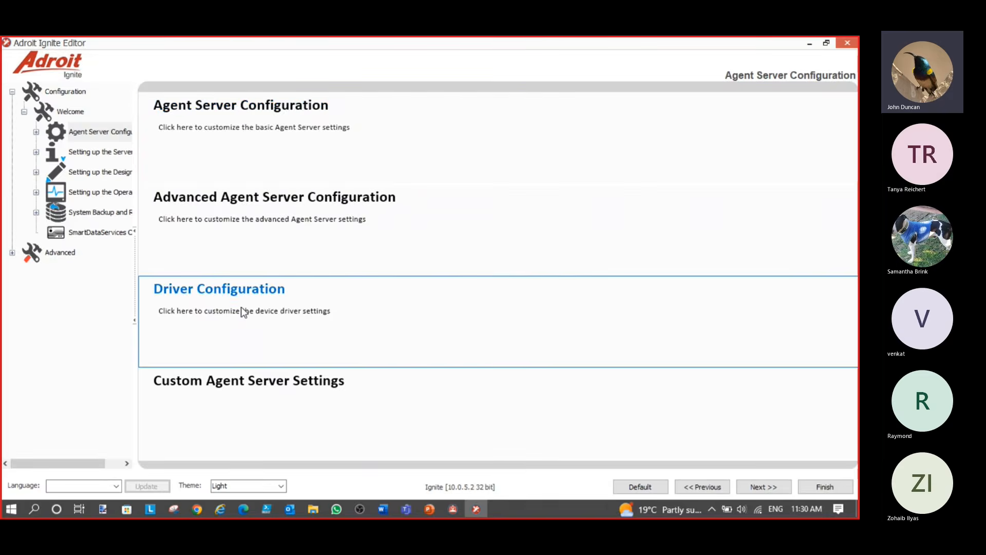
left_click(244, 312)
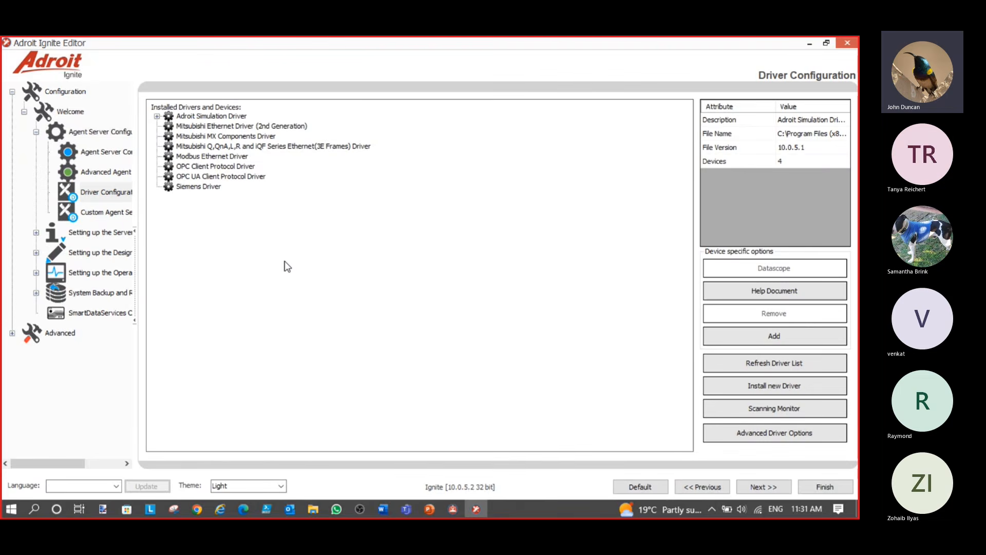
left_click(199, 167)
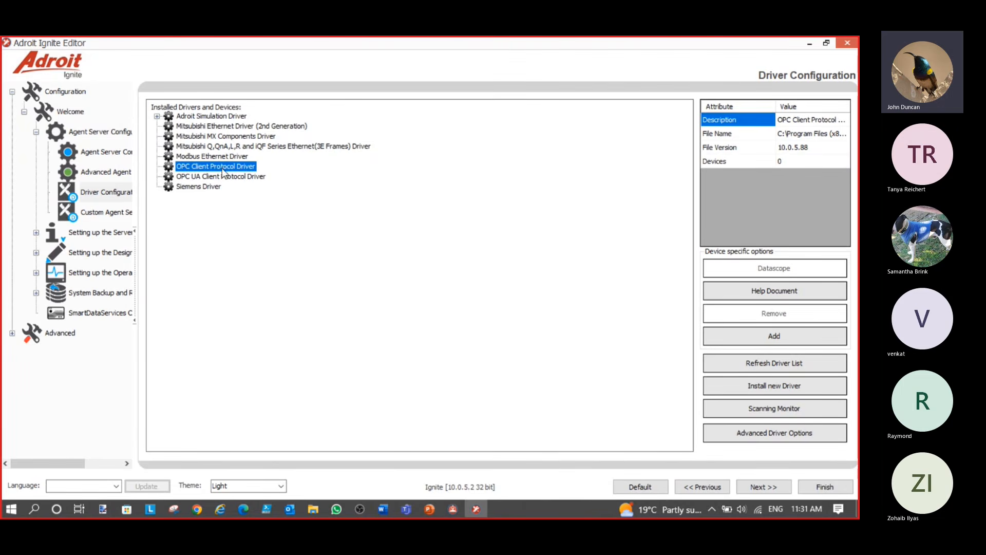
Add device BATCHTEST on Adroit Batch OPC Server, save it, and finish the editor
left_click(774, 337)
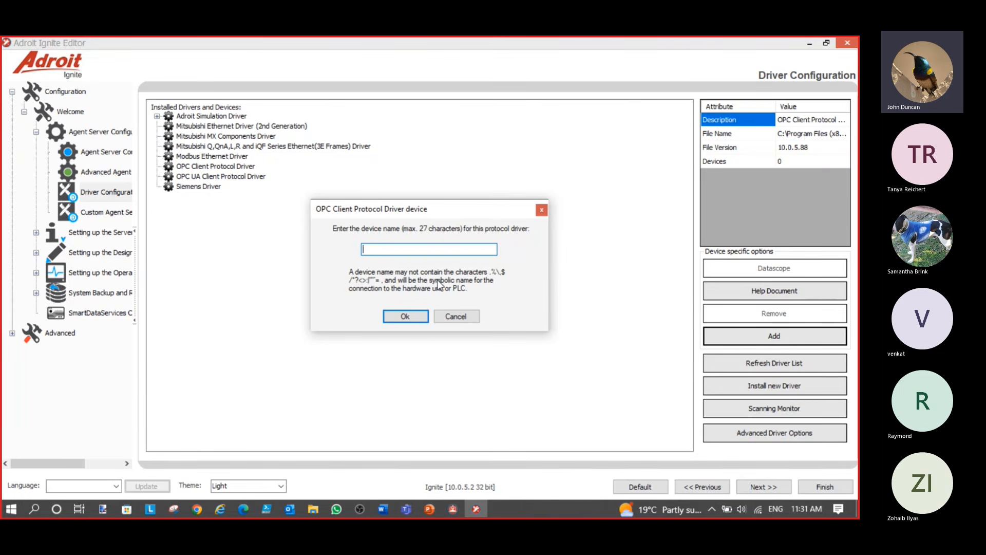
type("BATCHTEST")
left_click(408, 316)
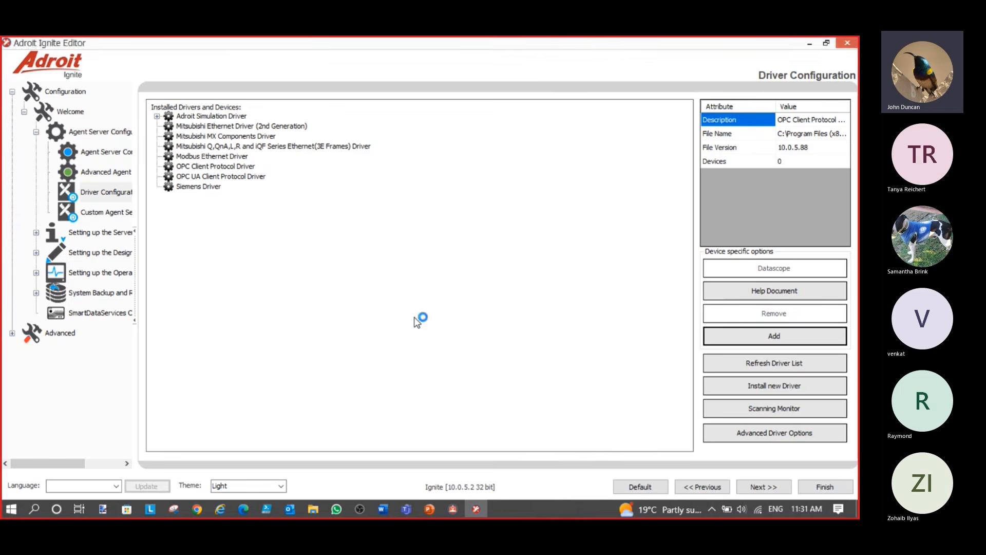
left_click(217, 158)
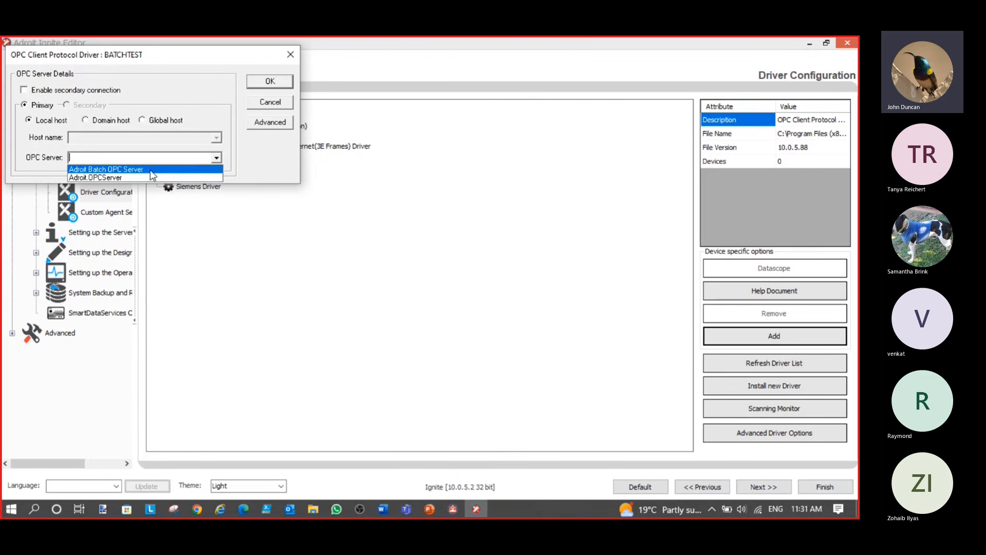
left_click(153, 170)
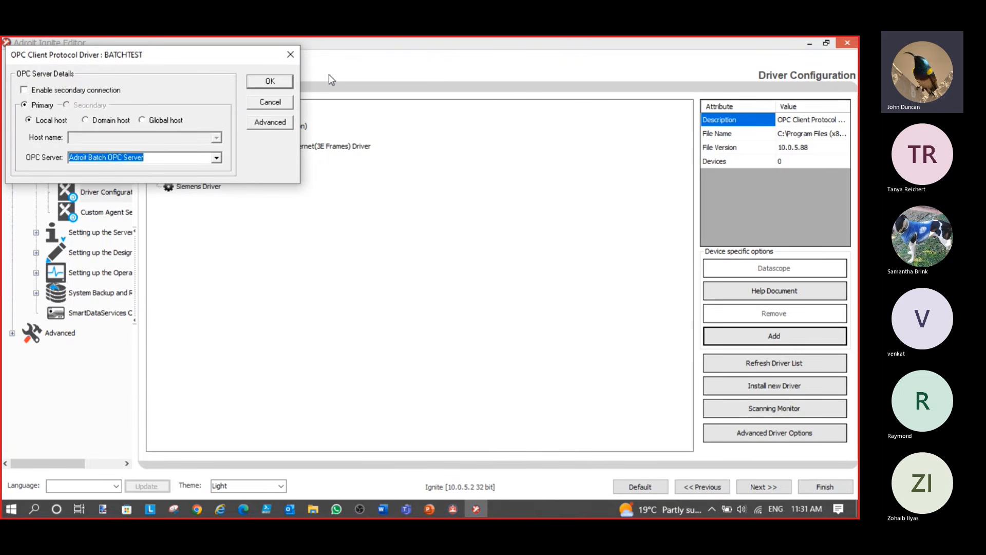
left_click(279, 84)
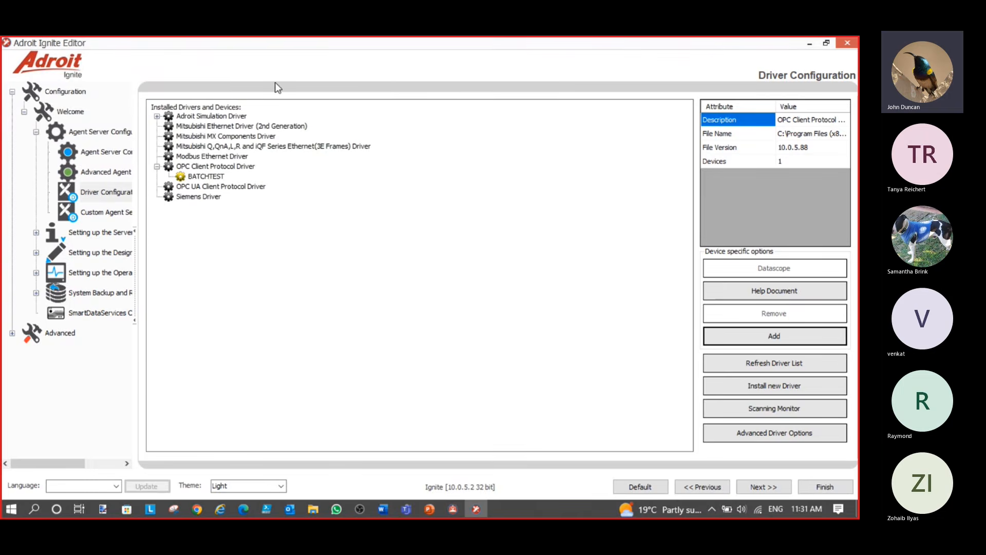
left_click(825, 486)
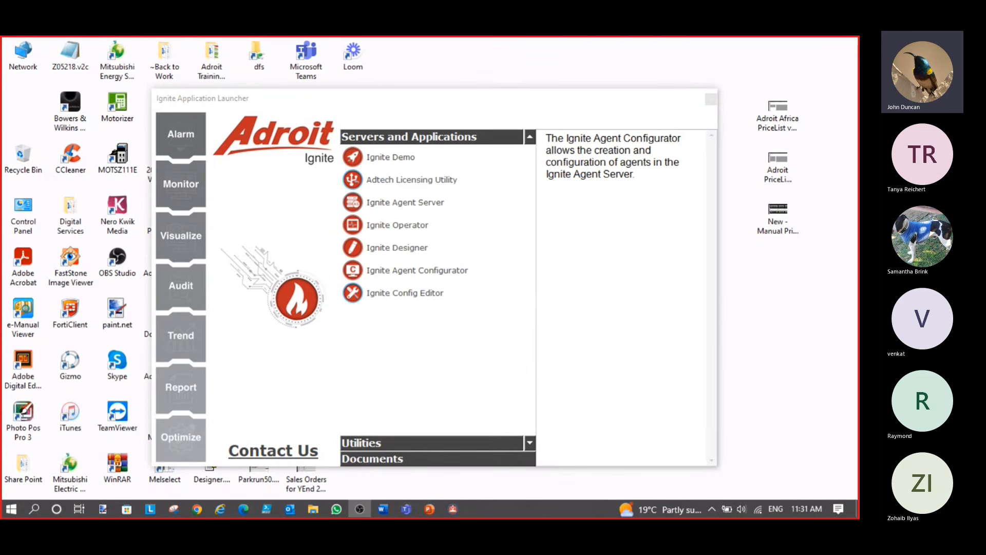
Show the Step 2 'Start the Adroit Ignite and Launch the Designer' slide, then its desktop demo
key("Right")
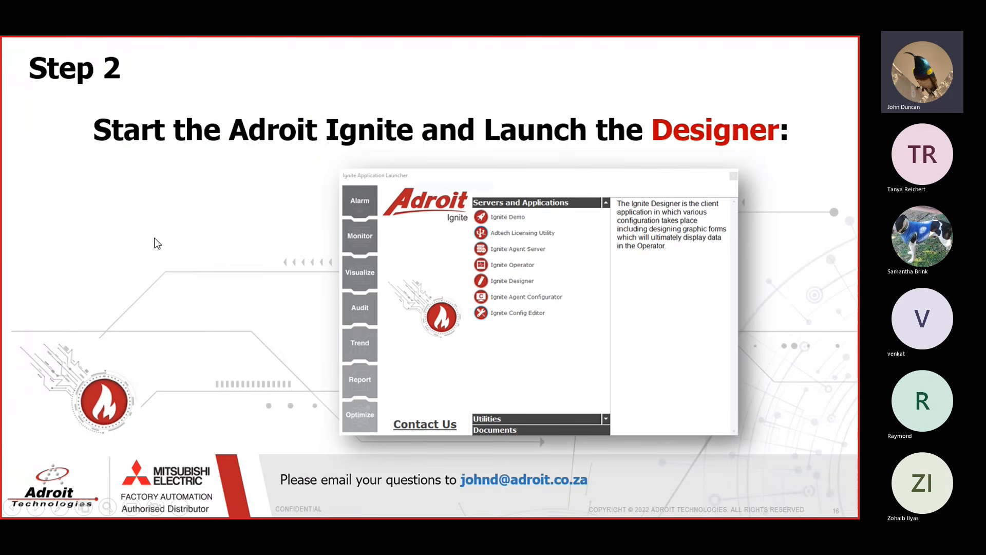
key("Right")
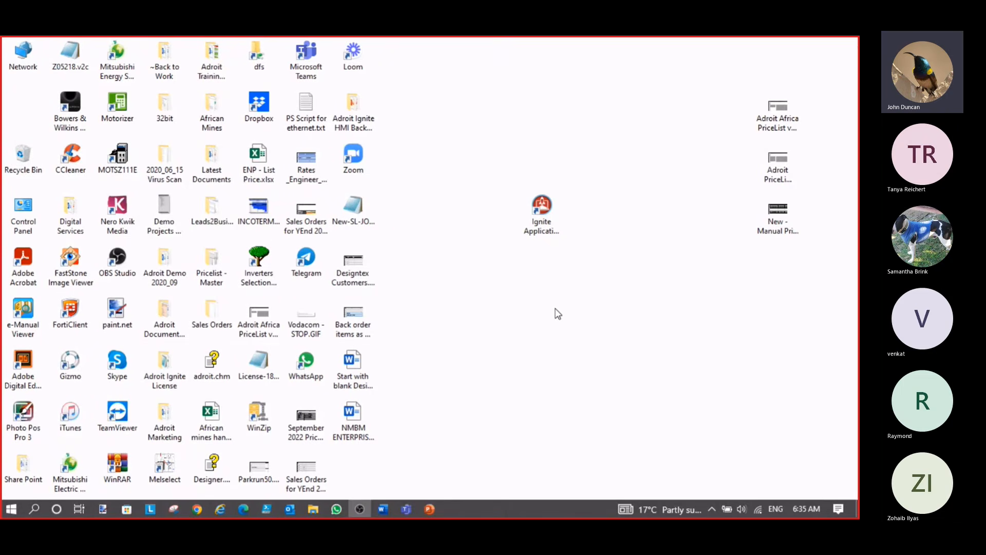
Start the Ignite Agent Server from the Ignite Application Launcher, enlarging its log window
left_click(544, 217)
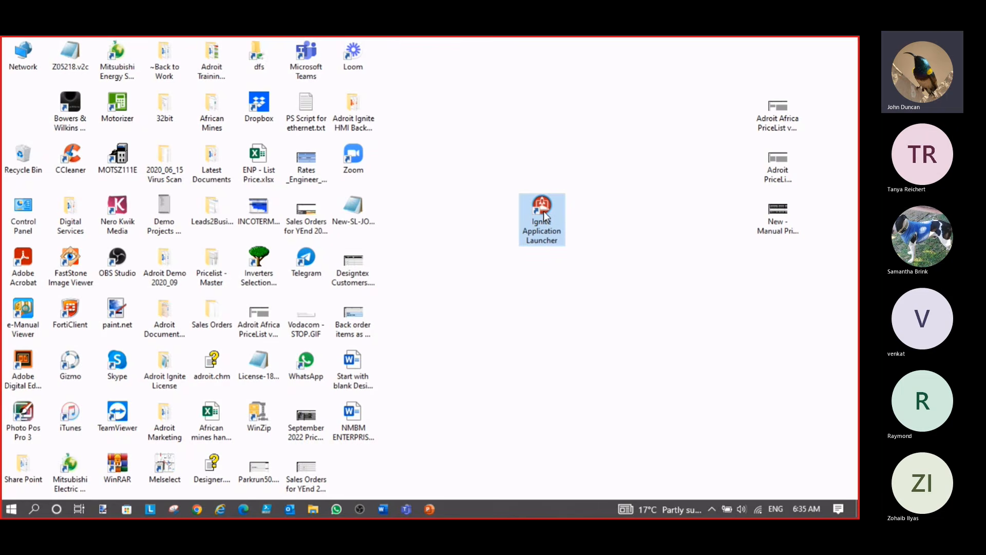
double_click(543, 211)
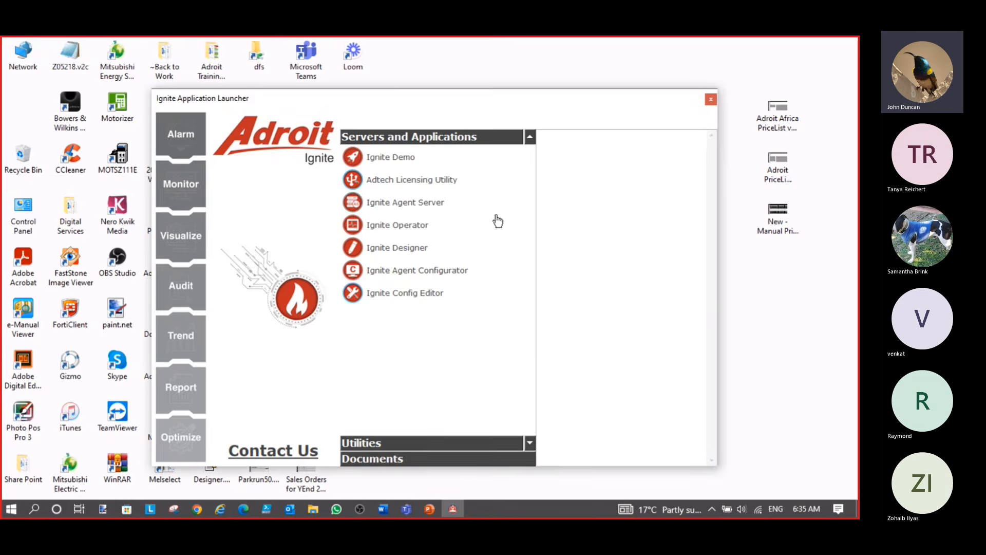
left_click(411, 205)
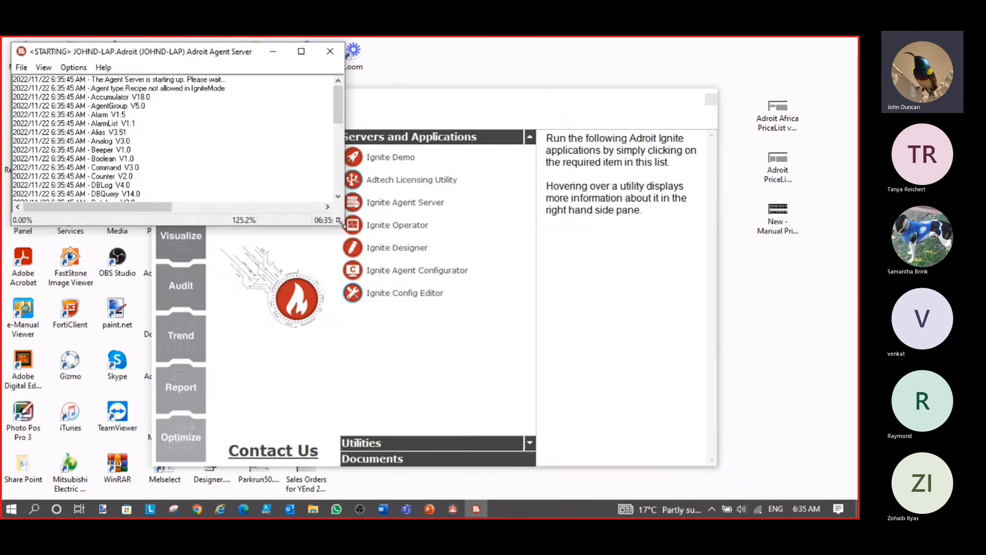
left_click_drag(338, 220, 329, 474)
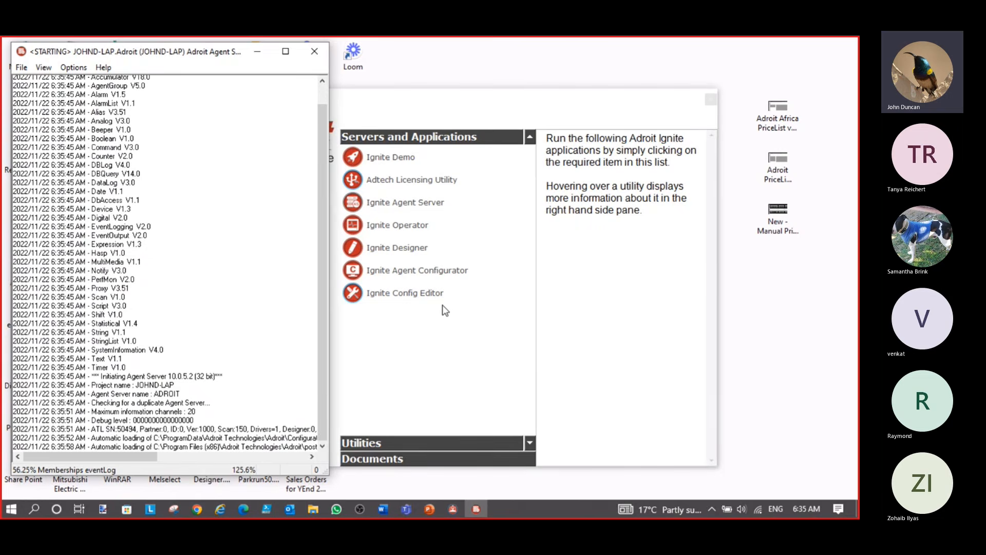
Minimize the Smart UI Server and agent server windows, then launch Ignite Designer
mouse_move(485, 506)
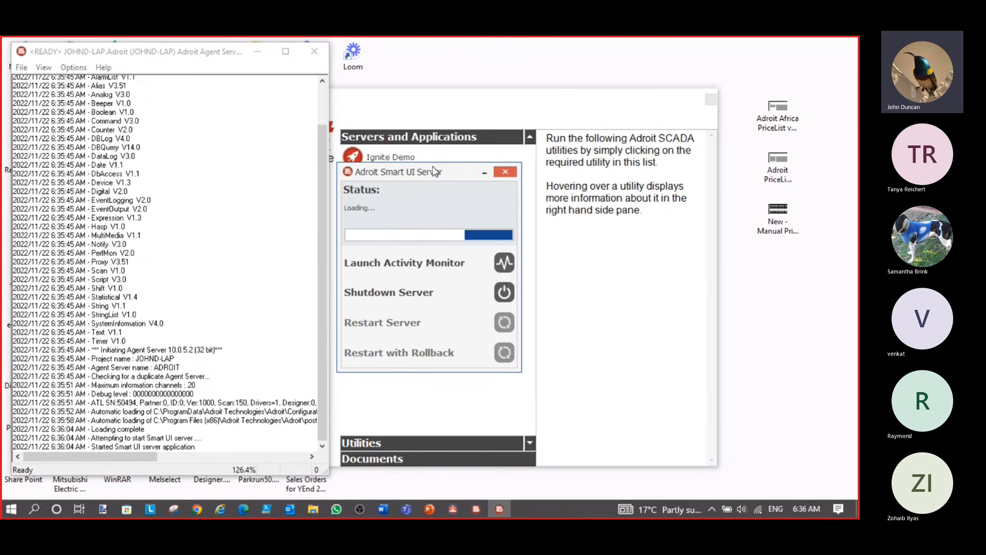
left_click(484, 173)
left_click(258, 52)
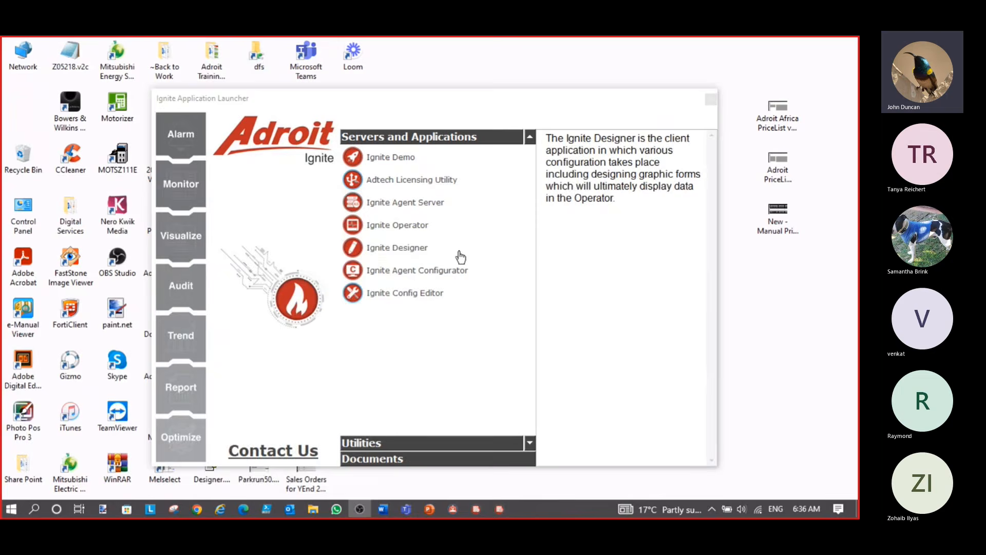
left_click(417, 252)
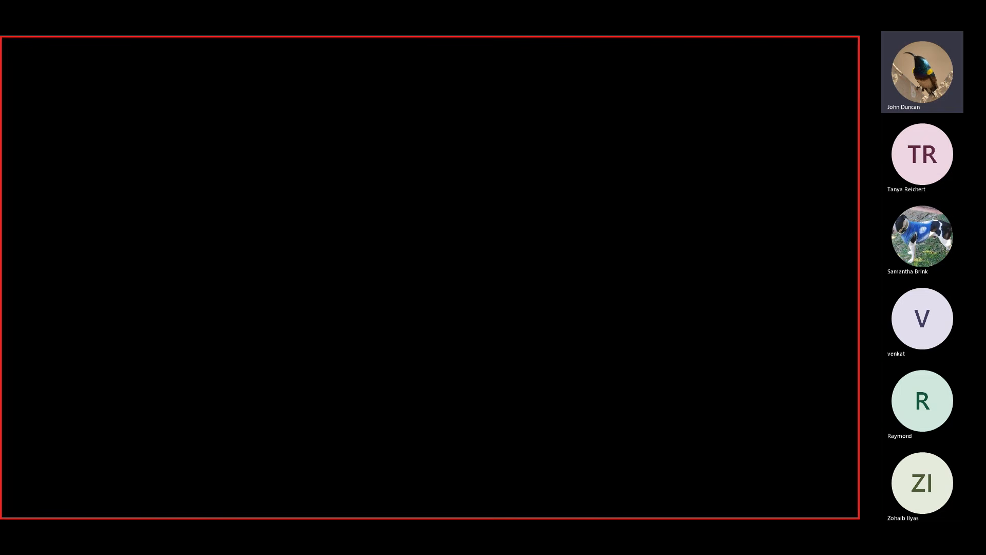
Approve the UAC prompt and finish the User Login dialog with the default profile
left_click(370, 358)
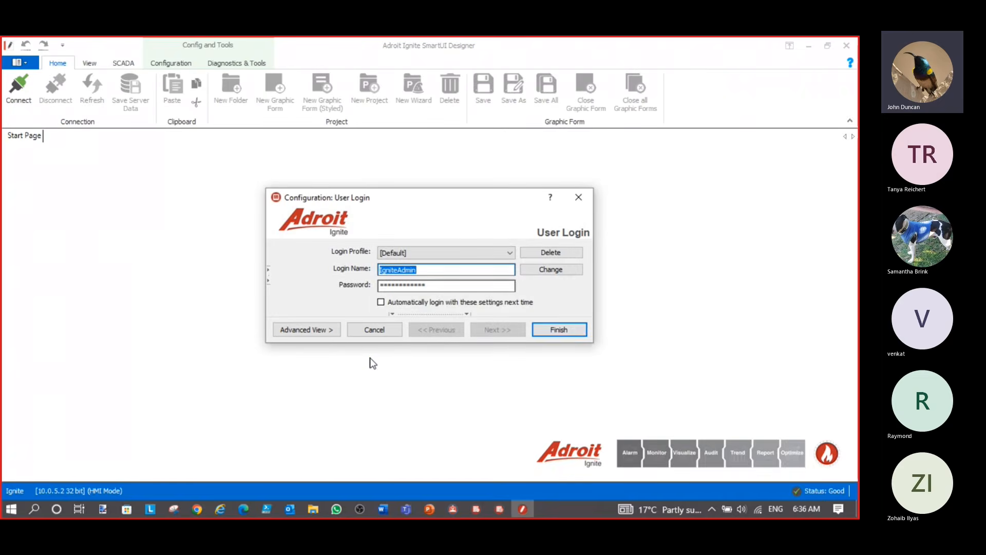
left_click(558, 331)
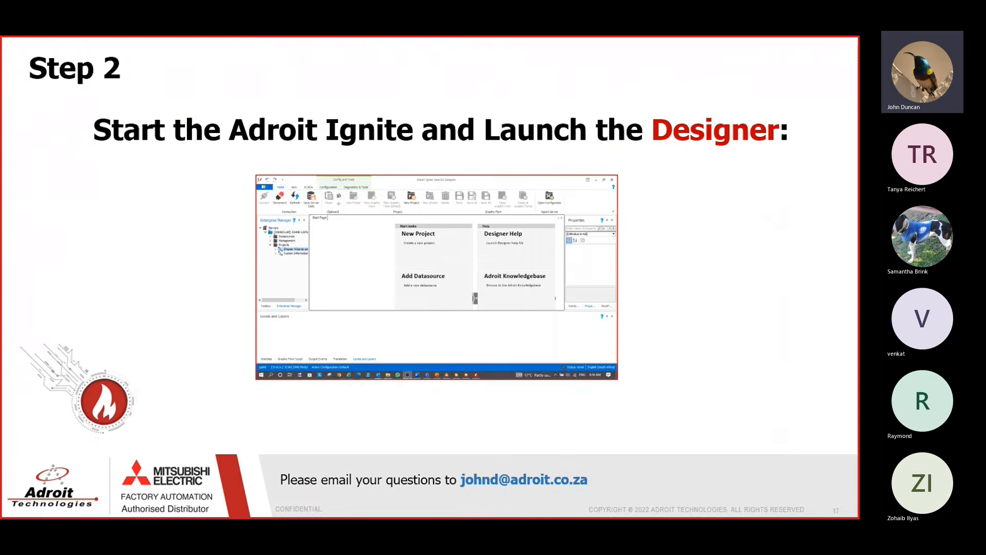
Show the Step 3 'Add and Scan Digital Agents' slide, then return to the SmartUI Designer
key("Right")
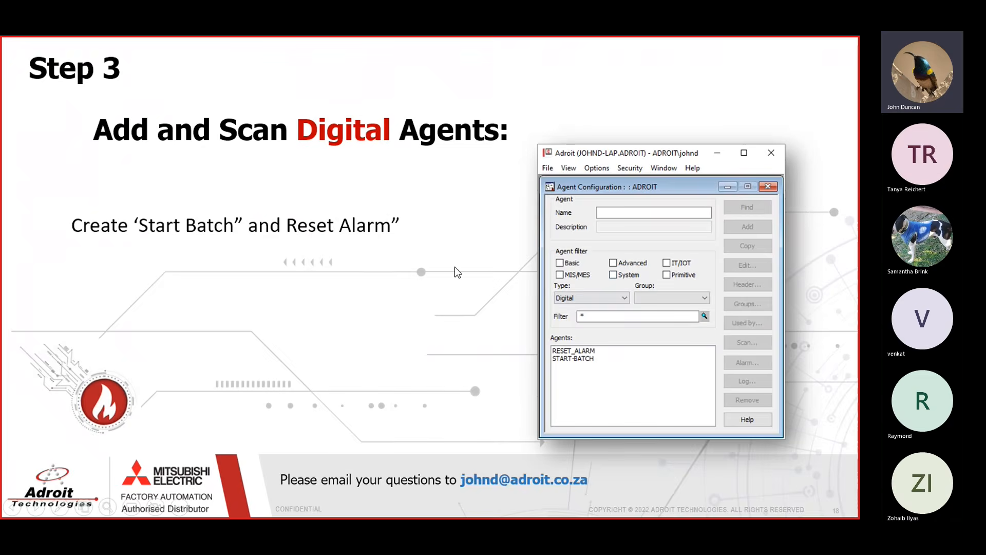
key("alt+Tab")
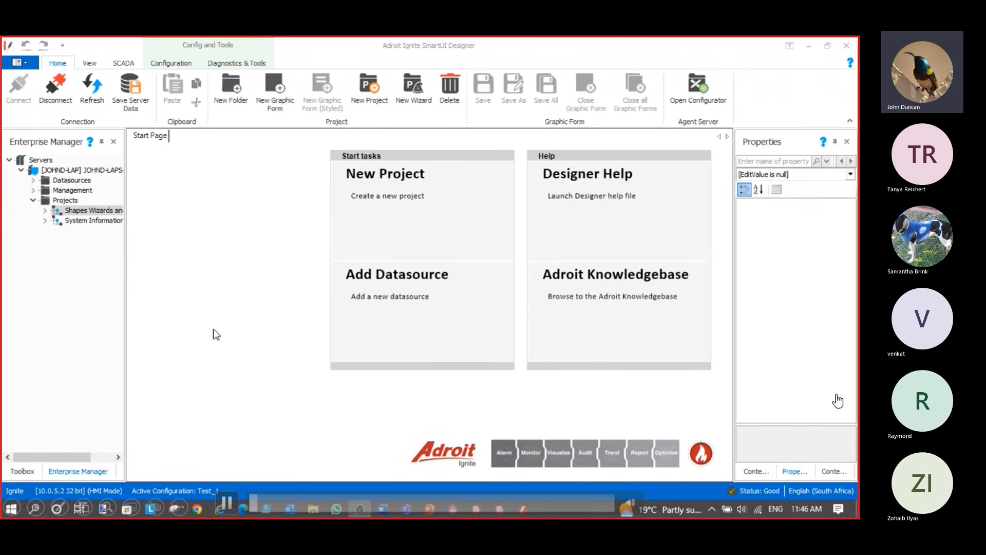
Open the Agent Configurator and filter the agent list to the Digital type
left_click(698, 91)
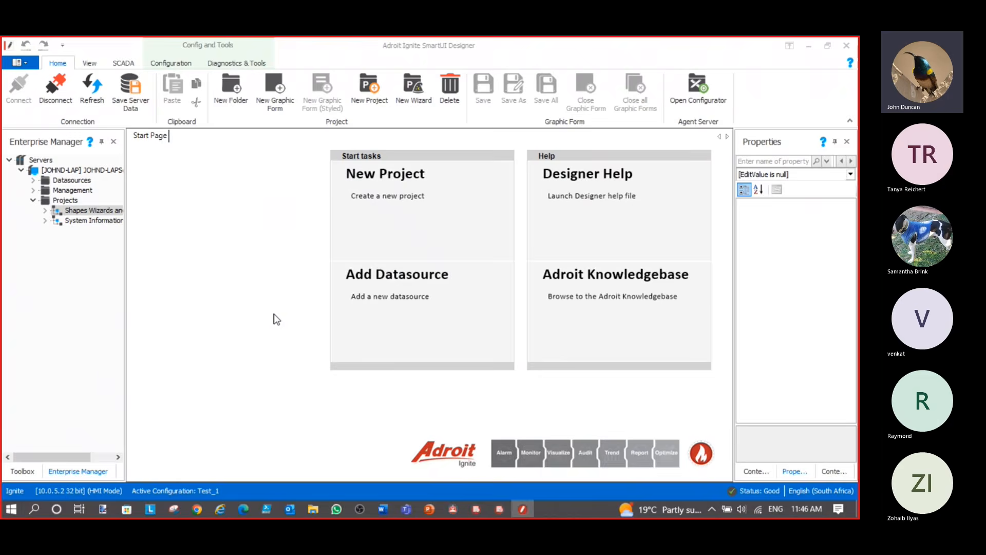
left_click_drag(267, 145, 348, 135)
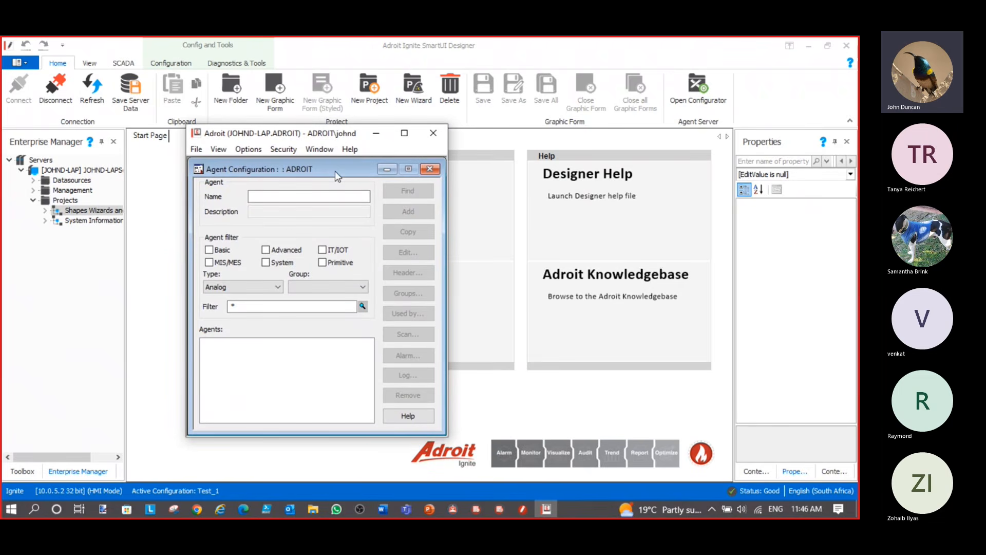
left_click(279, 289)
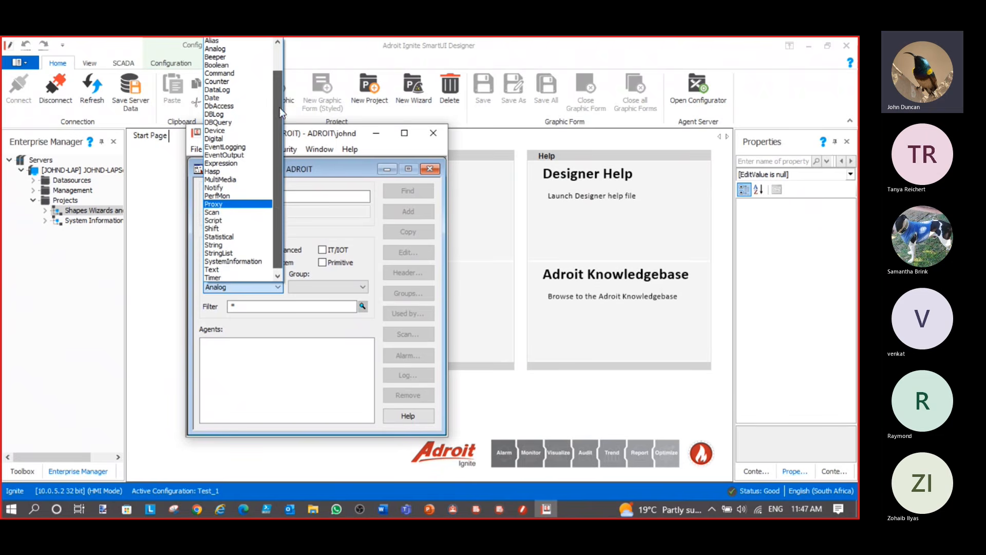
mouse_move(279, 107)
left_mouse_down()
mouse_move(278, 65)
mouse_move(281, 88)
left_mouse_up()
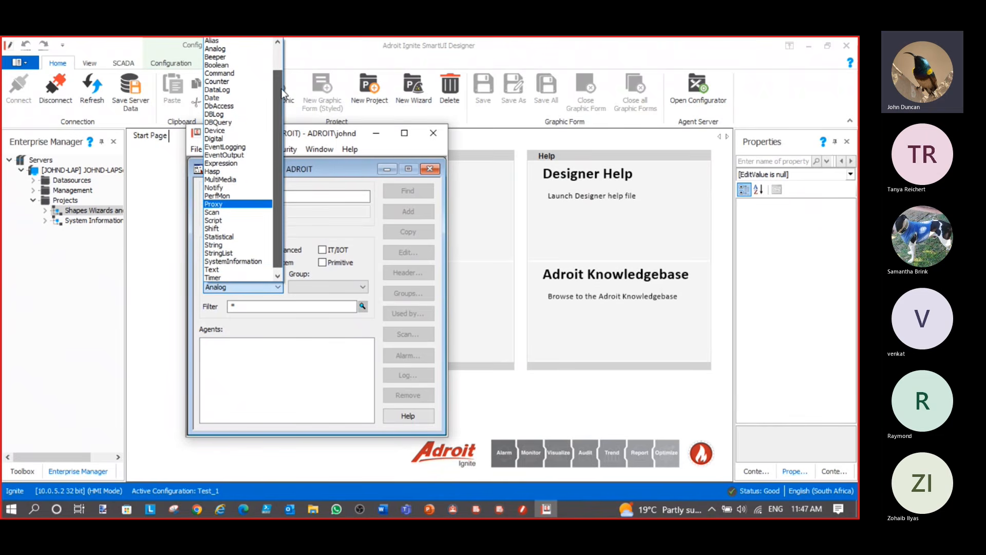
left_click(218, 140)
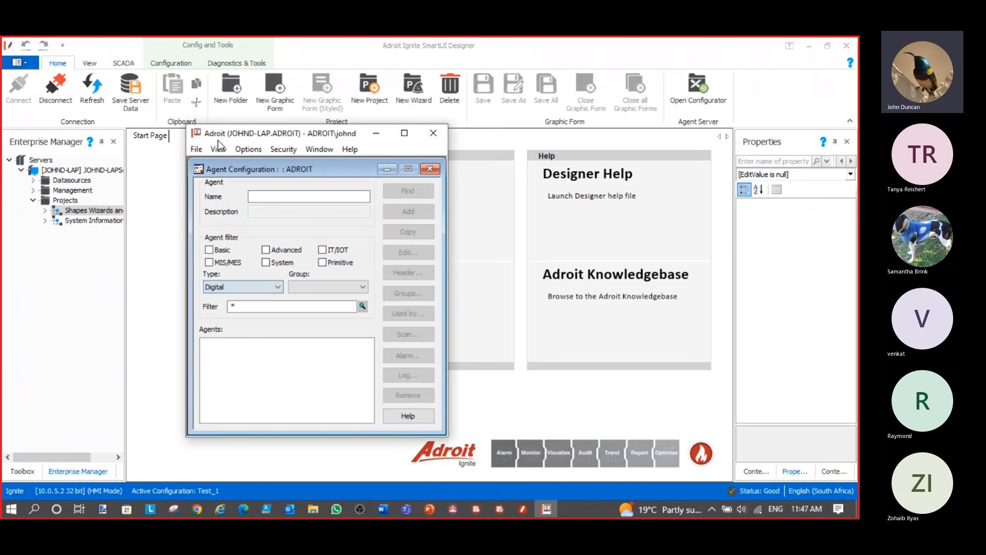
Add digital agent START-BATCH with description 'Start Batch Process'
left_click(278, 197)
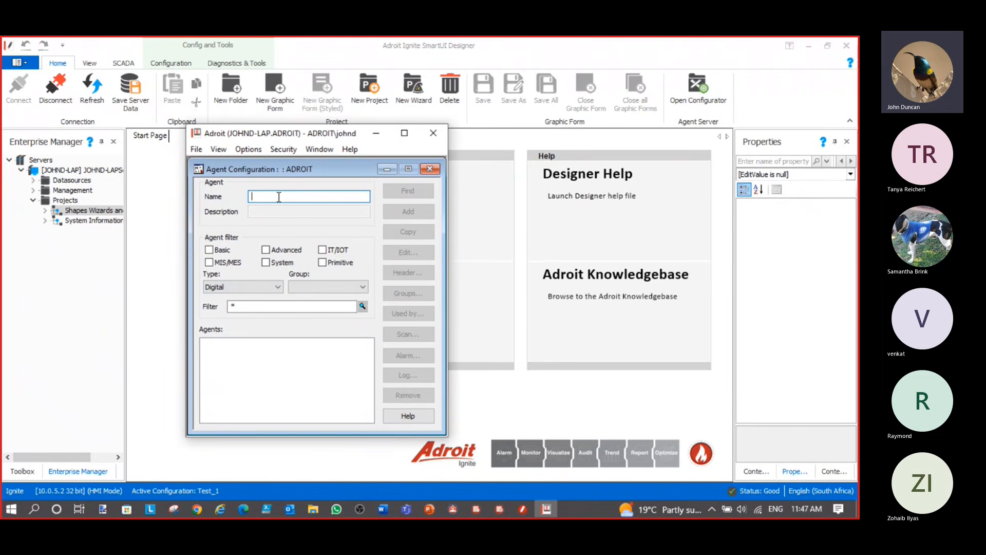
type("STAR")
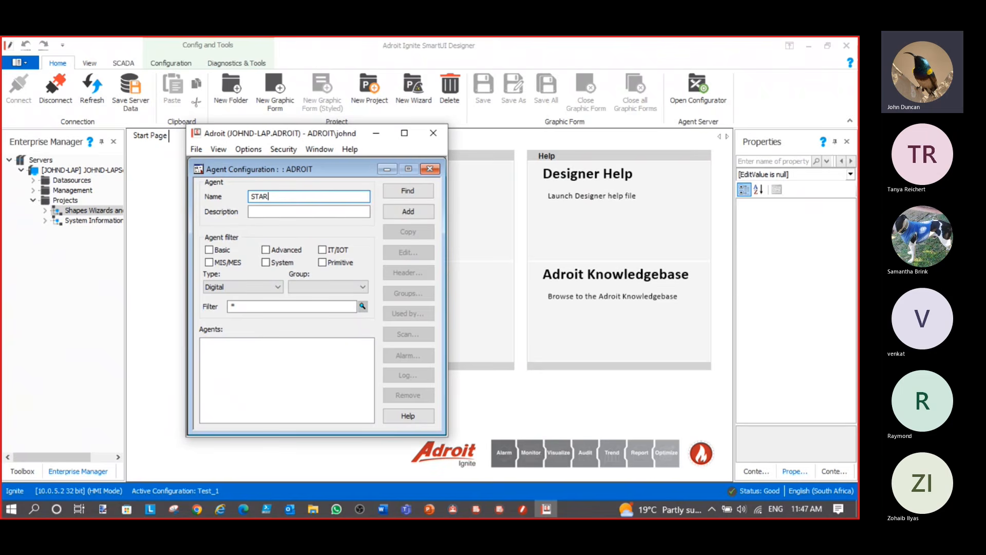
type("T-BATCH")
left_click(325, 213)
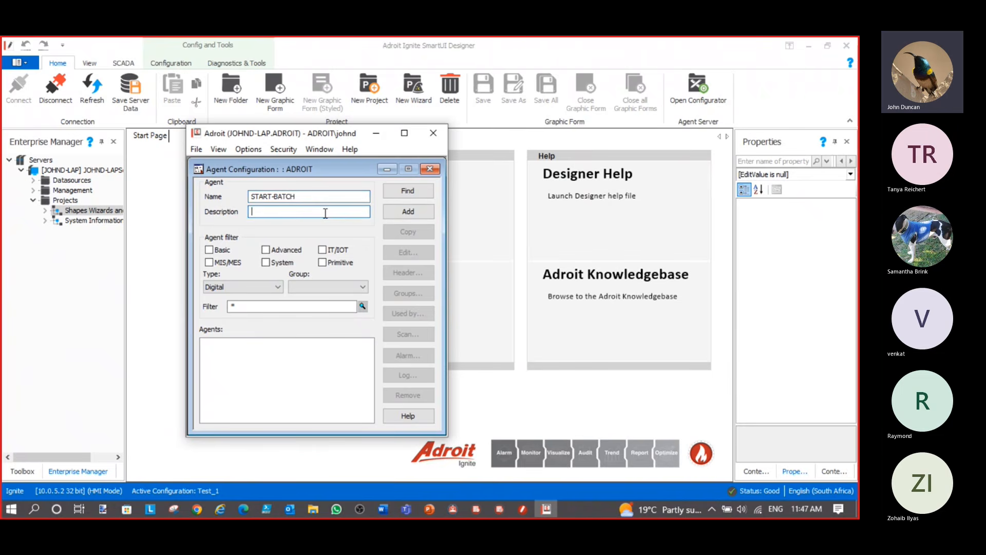
type("Start Batch Process")
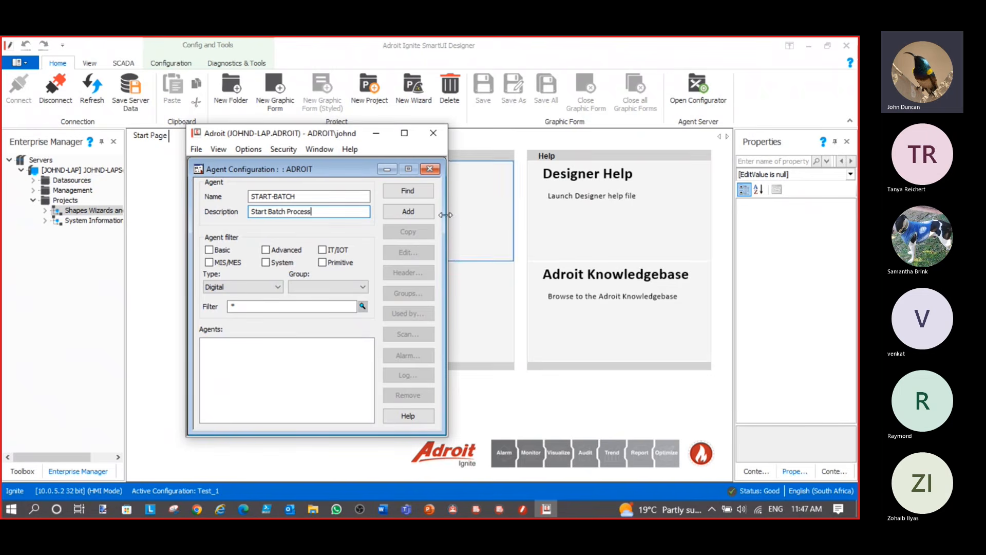
left_click(419, 214)
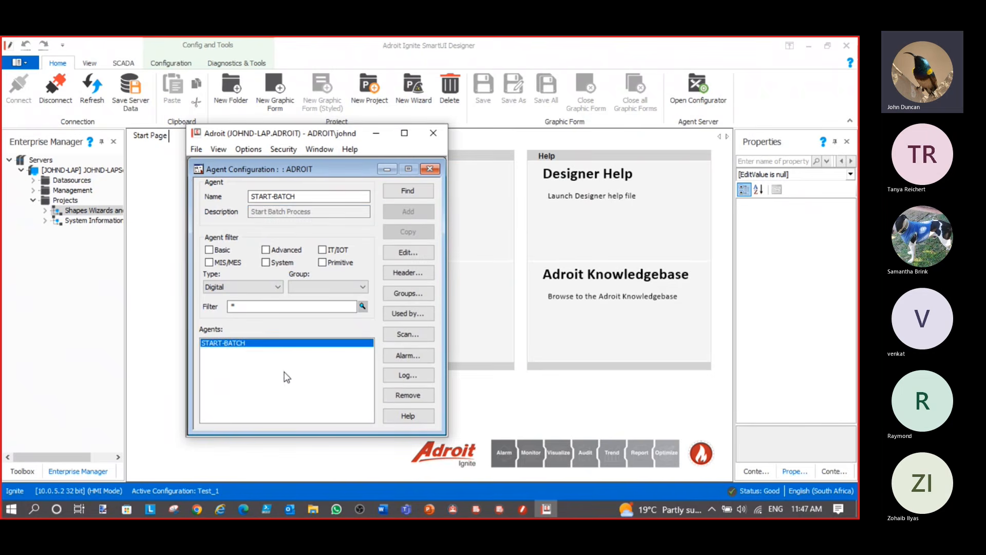
Point START-BATCH's scan at device BATCHTEST, creating it, with address AutoStart
left_click(408, 334)
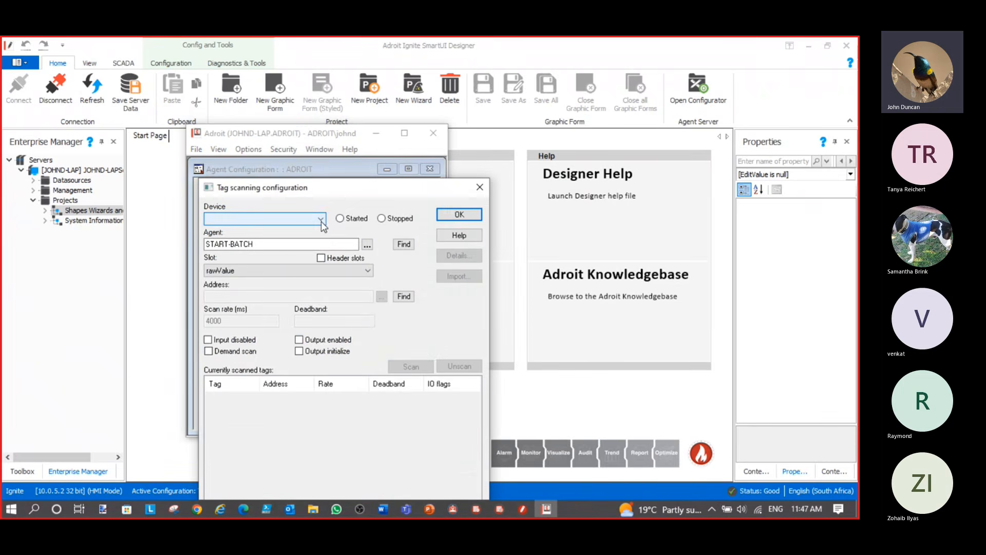
left_click(321, 220)
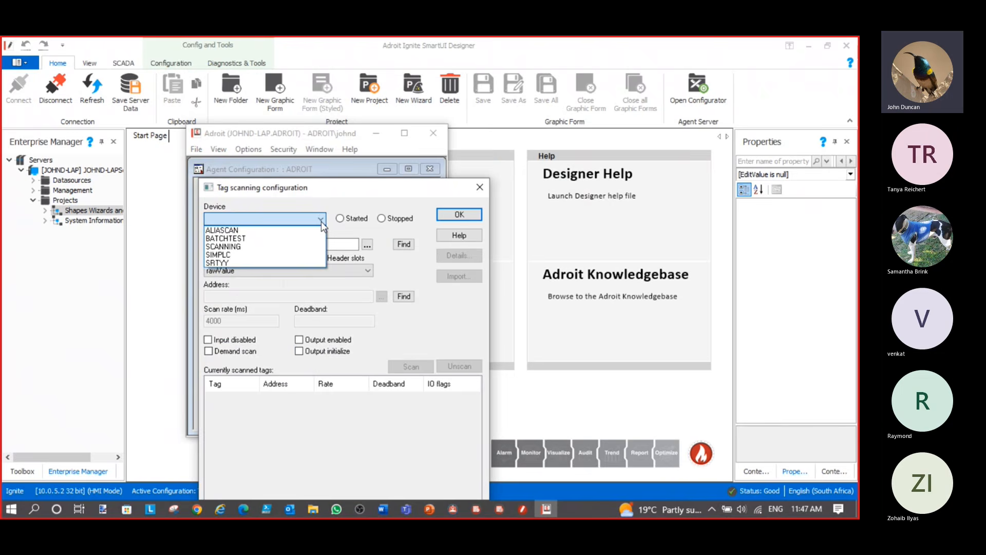
left_click(257, 239)
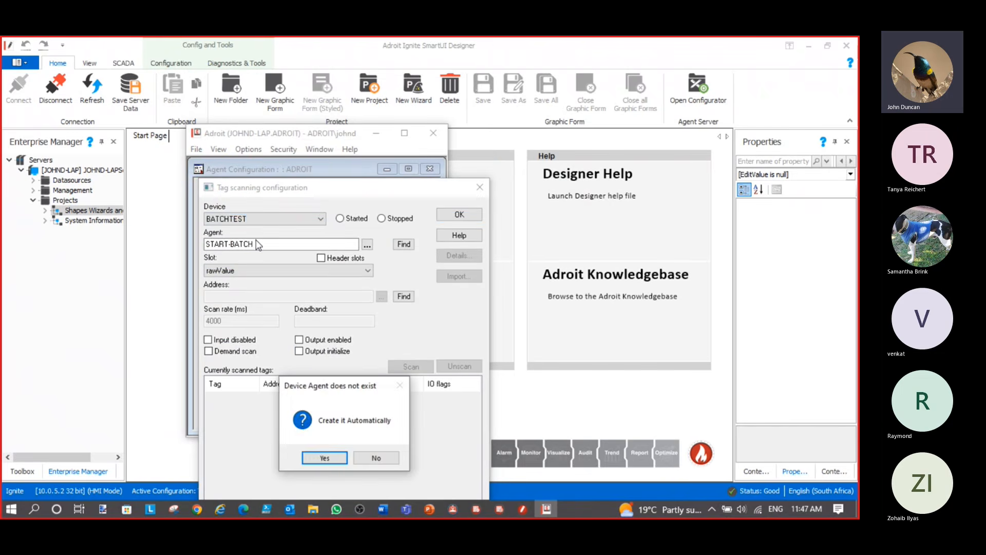
left_click(337, 462)
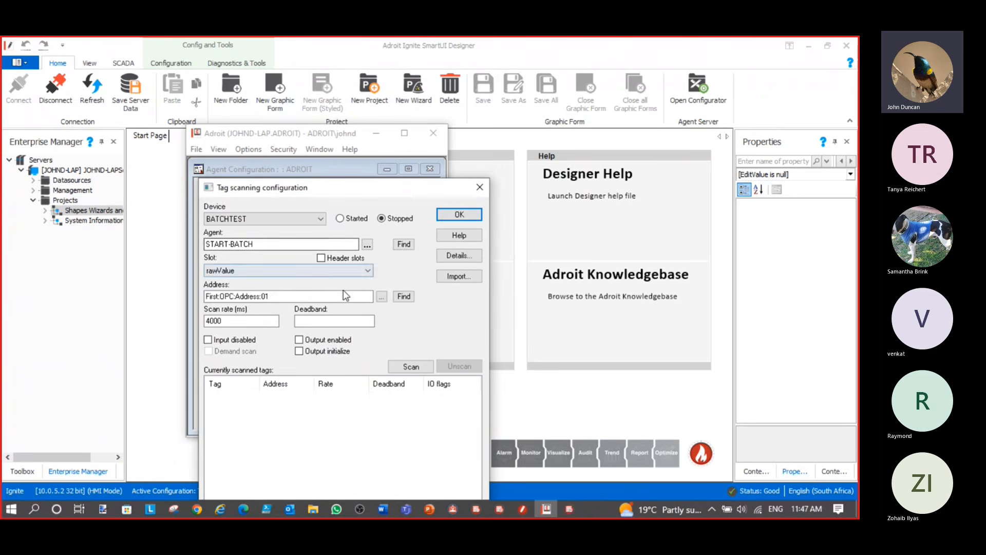
left_click(381, 297)
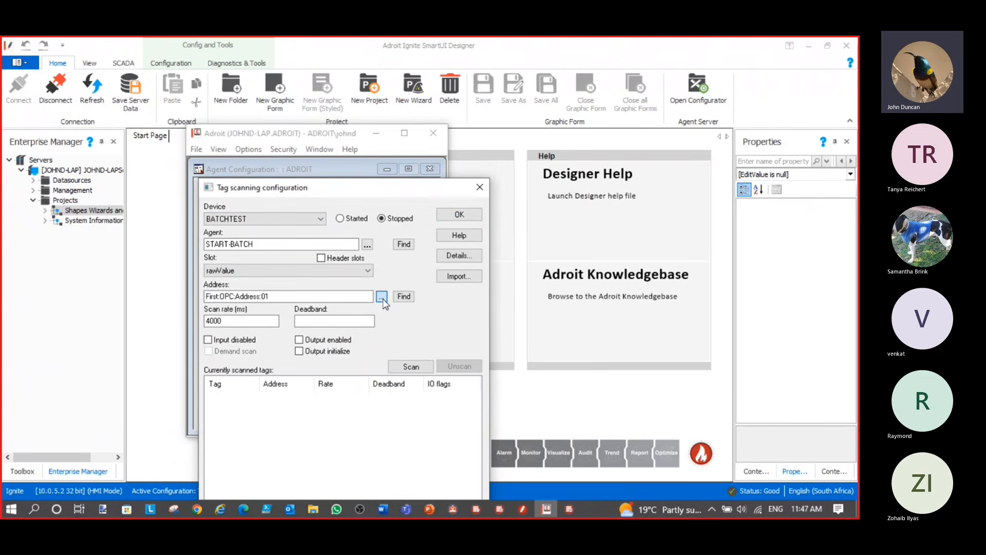
left_click(383, 298)
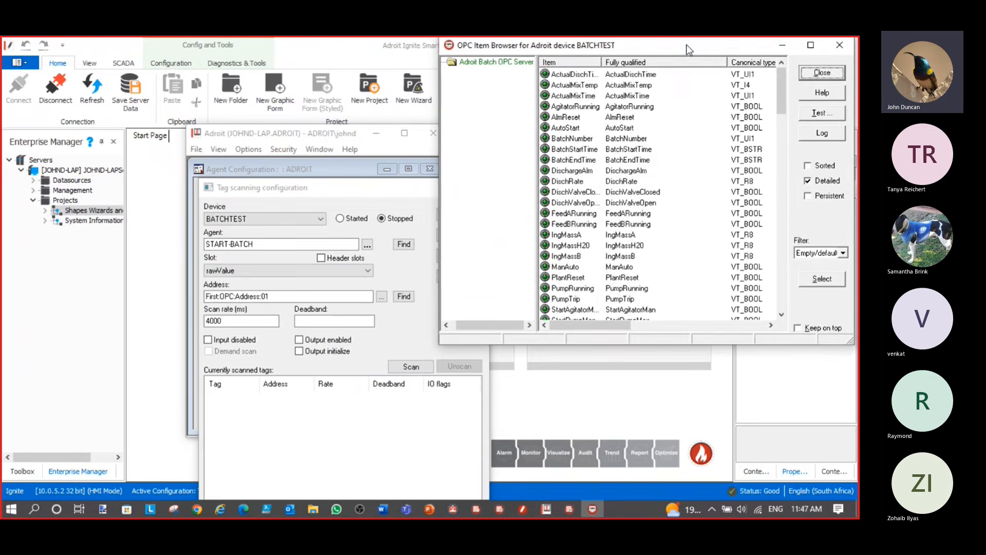
left_click_drag(686, 45, 681, 64)
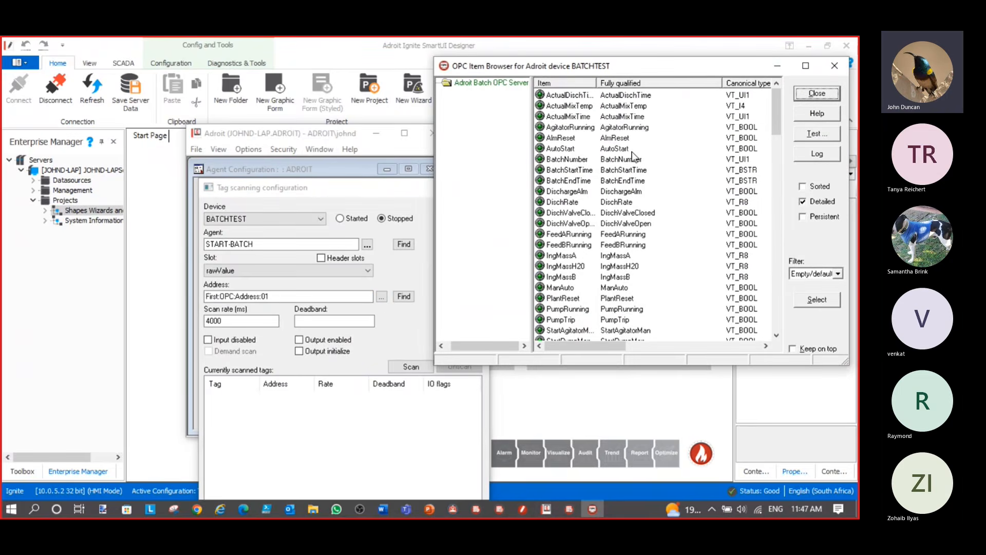
double_click(571, 151)
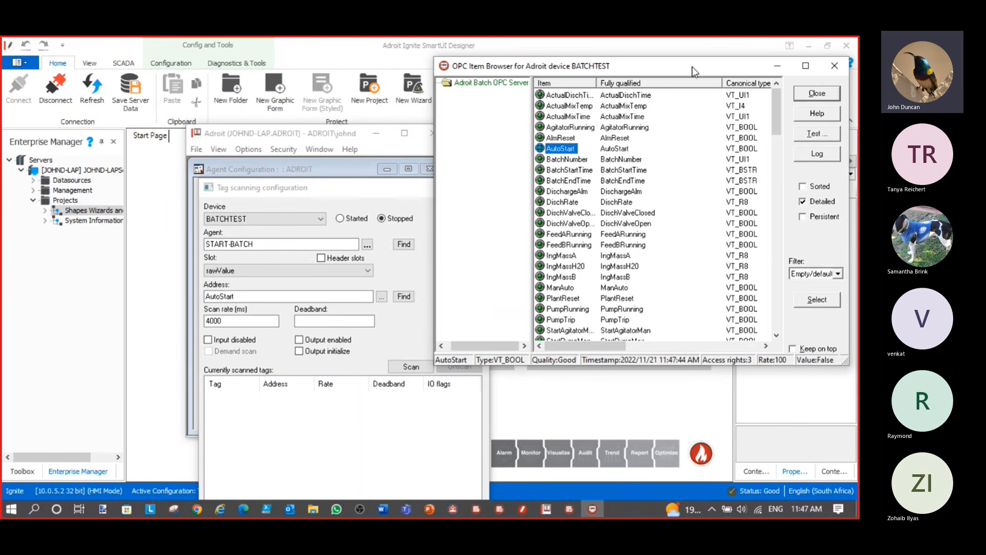
left_click(777, 66)
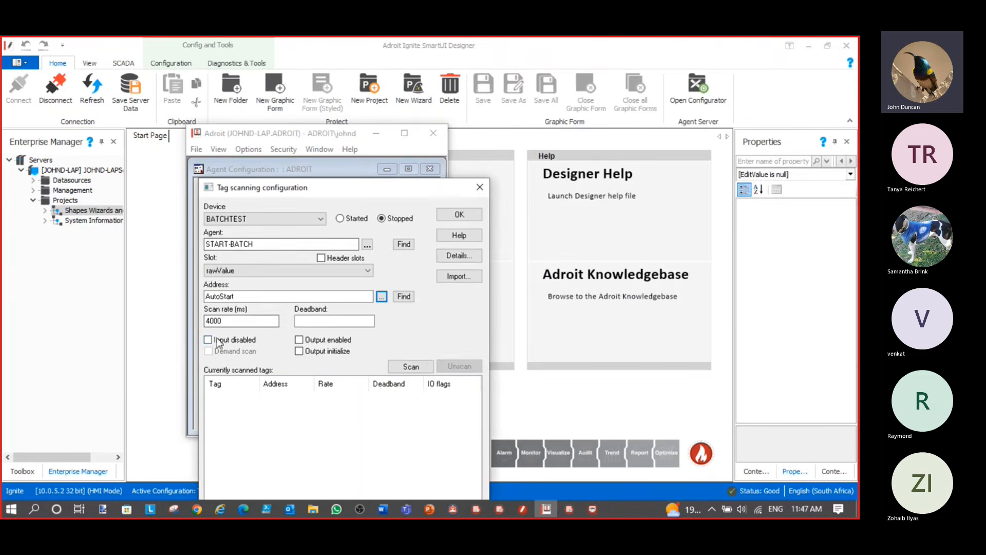
Set the scan rate to 1000 ms with output enabled, start scanning, and close
left_click_drag(210, 321, 203, 320)
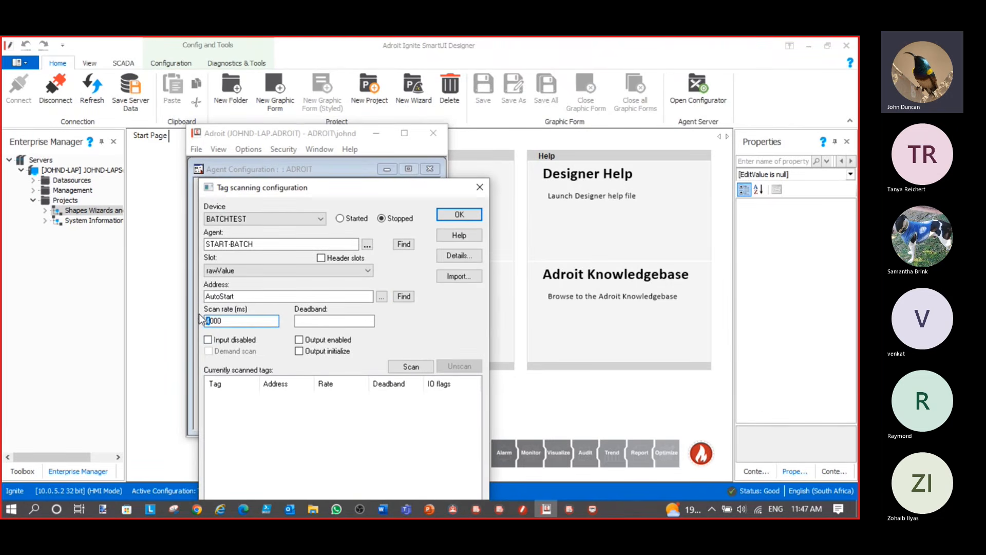
type("1")
left_click(299, 340)
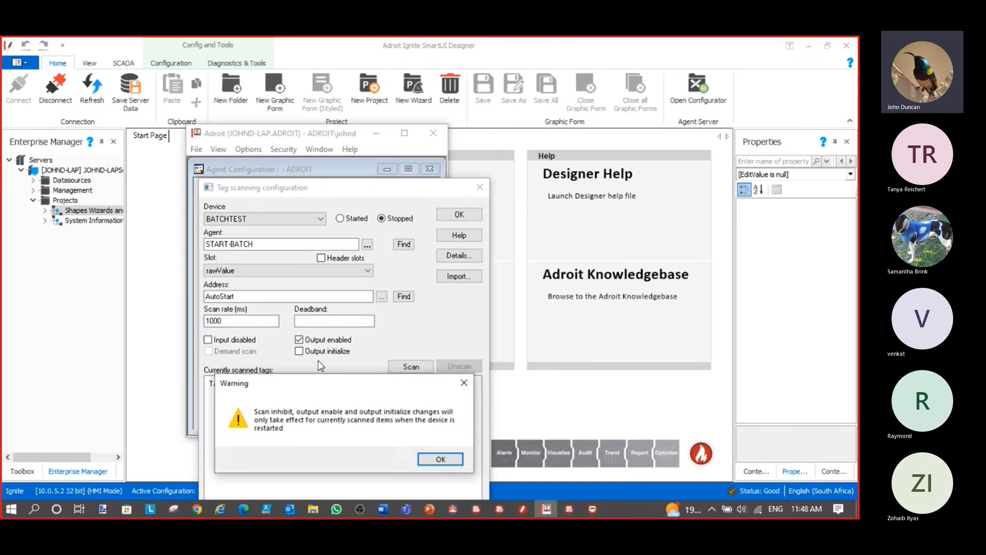
left_click(440, 458)
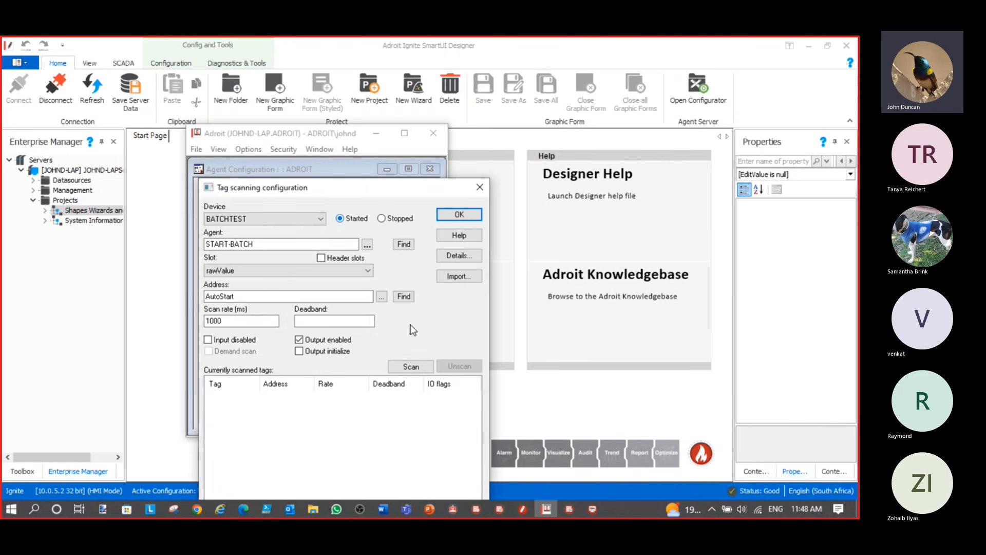
left_click(418, 366)
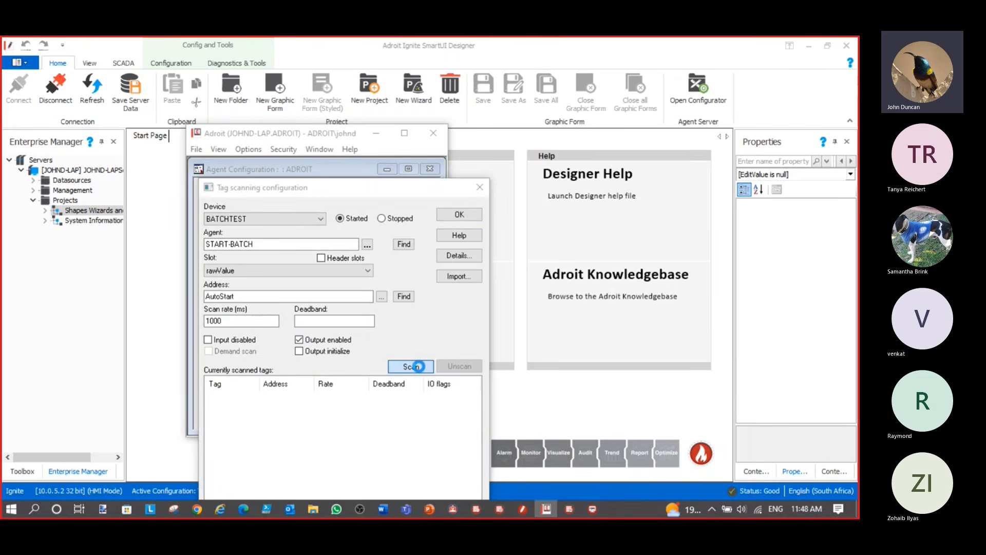
left_click(469, 216)
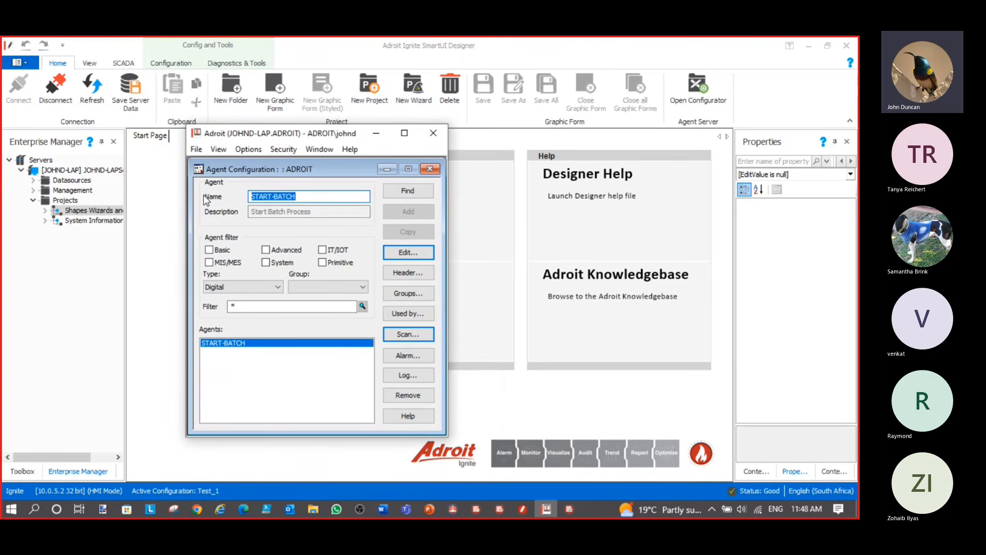
Add digital agent RESET_ALARM scanning the BATCHTEST device's AlmReset item
type("RESET")
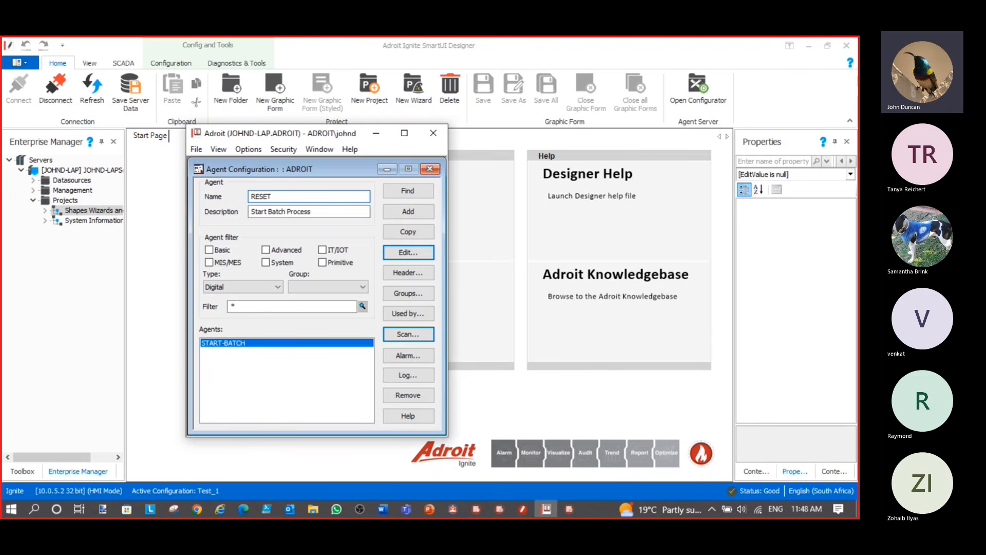
type("_ALARM")
left_click(418, 212)
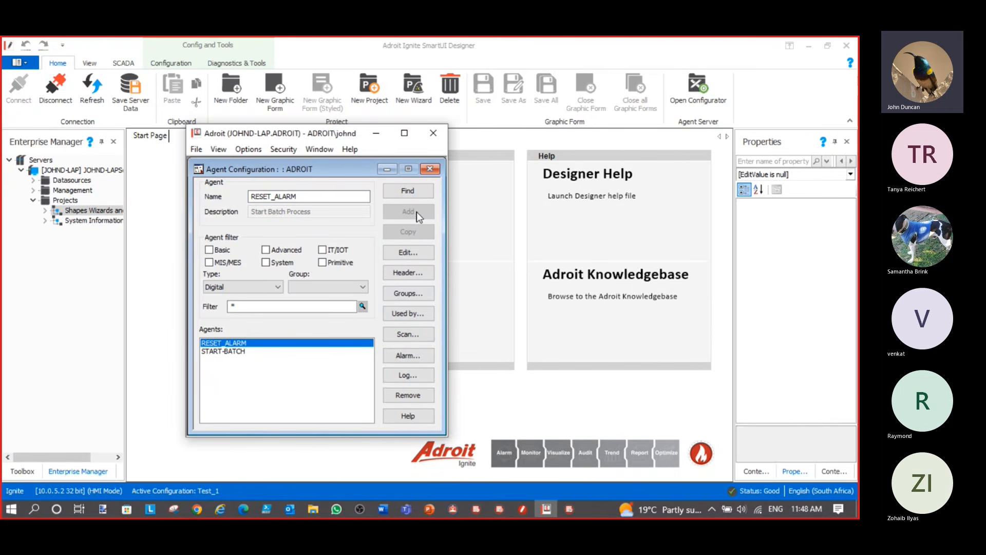
left_click(408, 334)
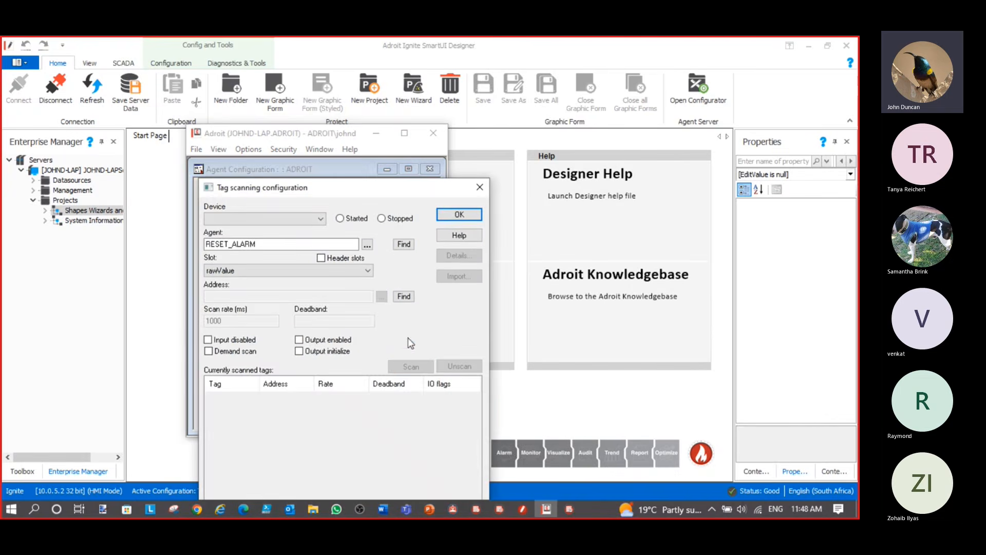
left_click(321, 229)
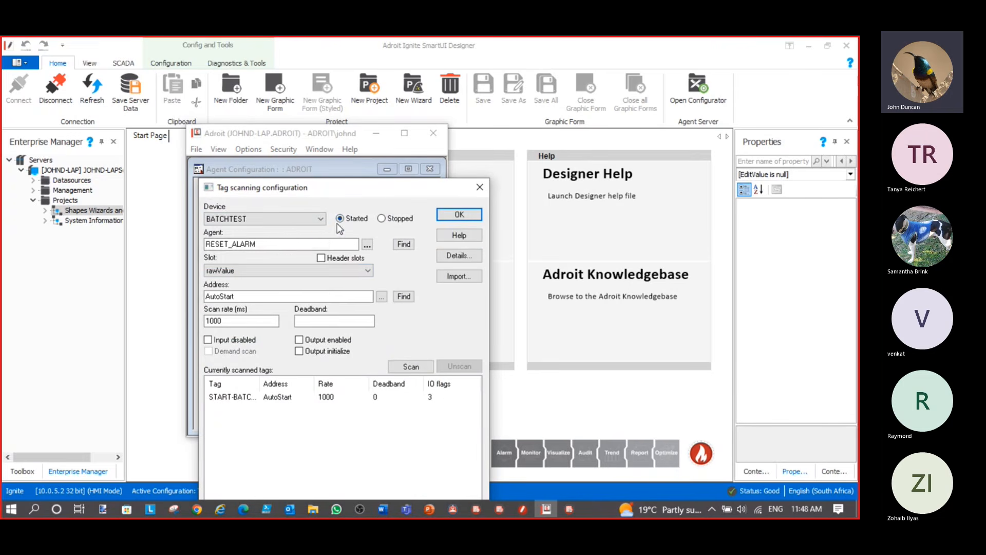
left_click(381, 297)
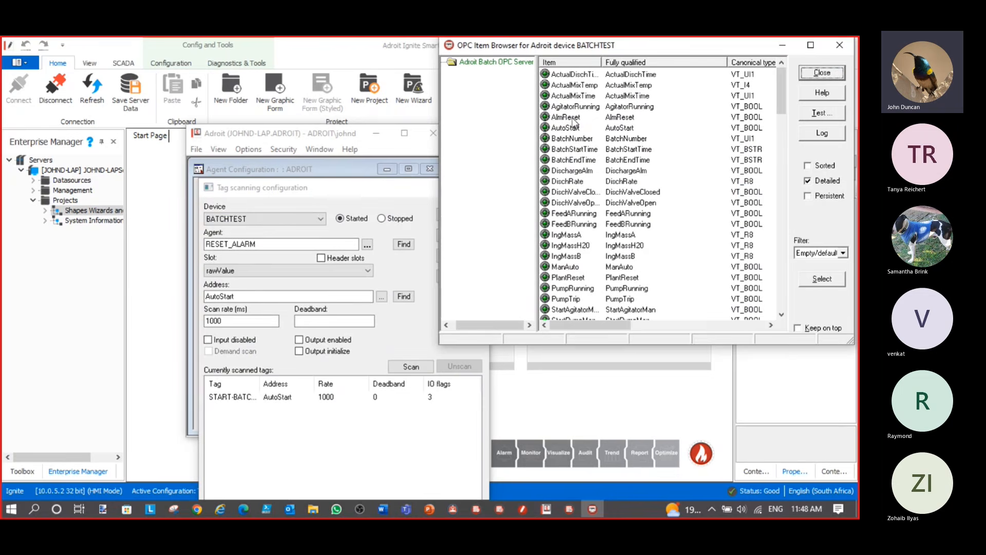
left_click(570, 118)
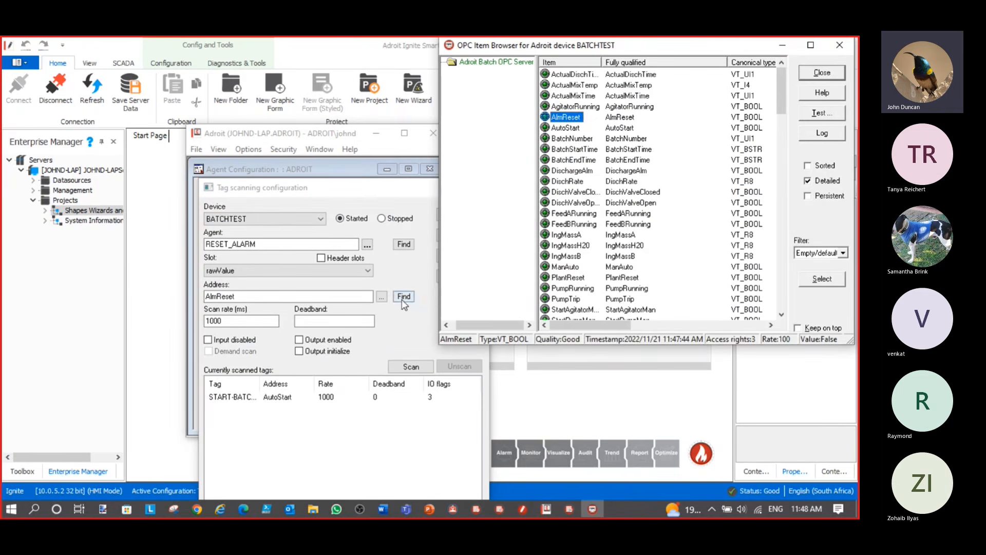
Enable output for RESET_ALARM, start its scan, and save the agent configuration
left_click(300, 341)
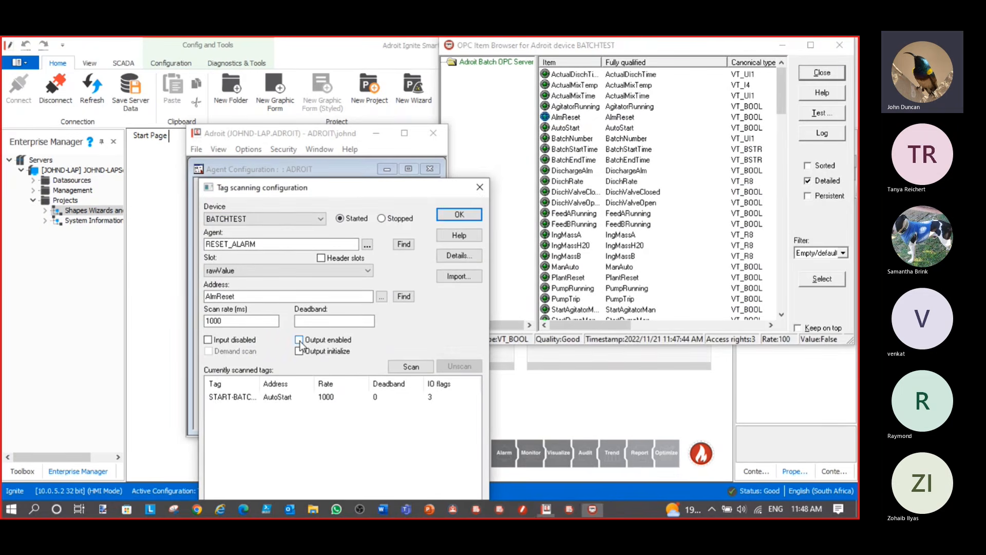
left_click(300, 340)
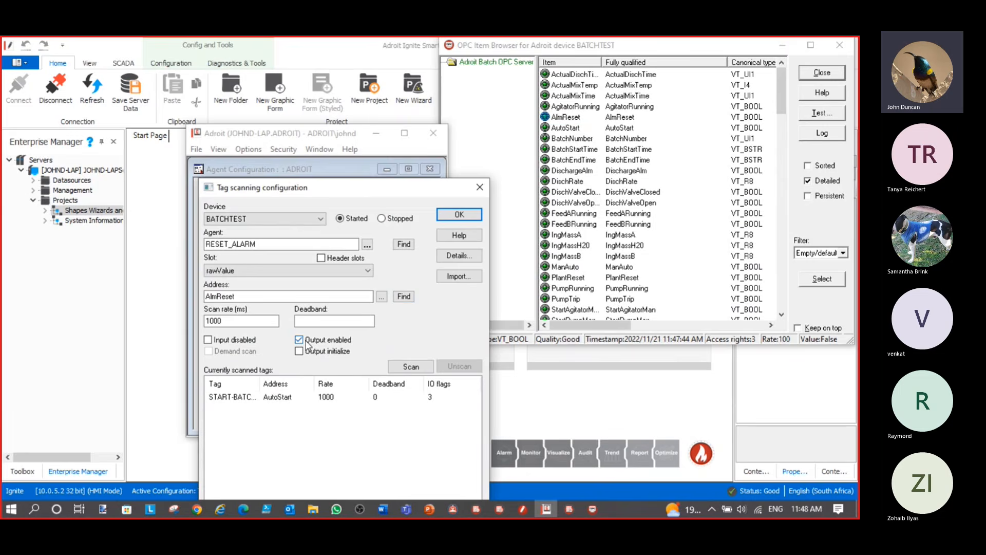
left_click(417, 370)
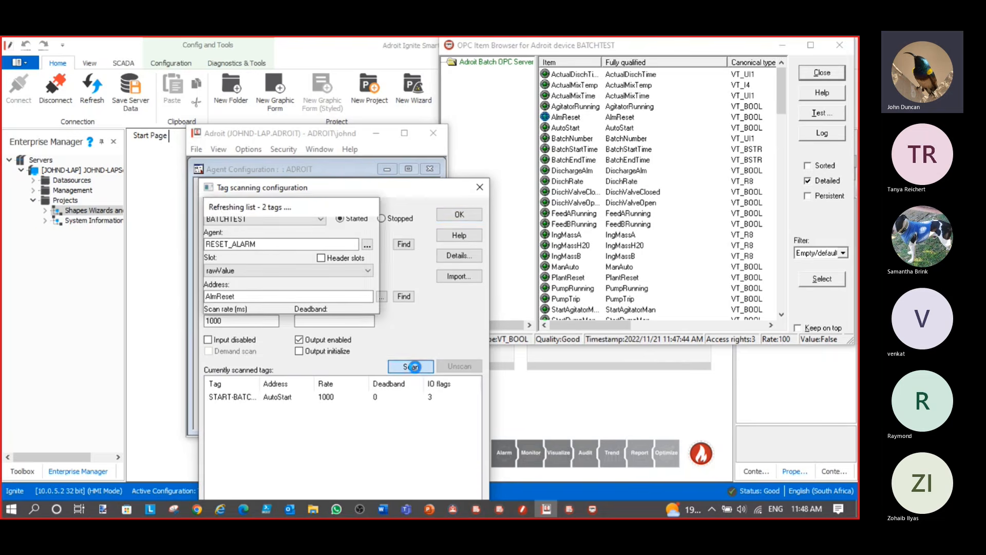
left_click(466, 218)
left_click(196, 149)
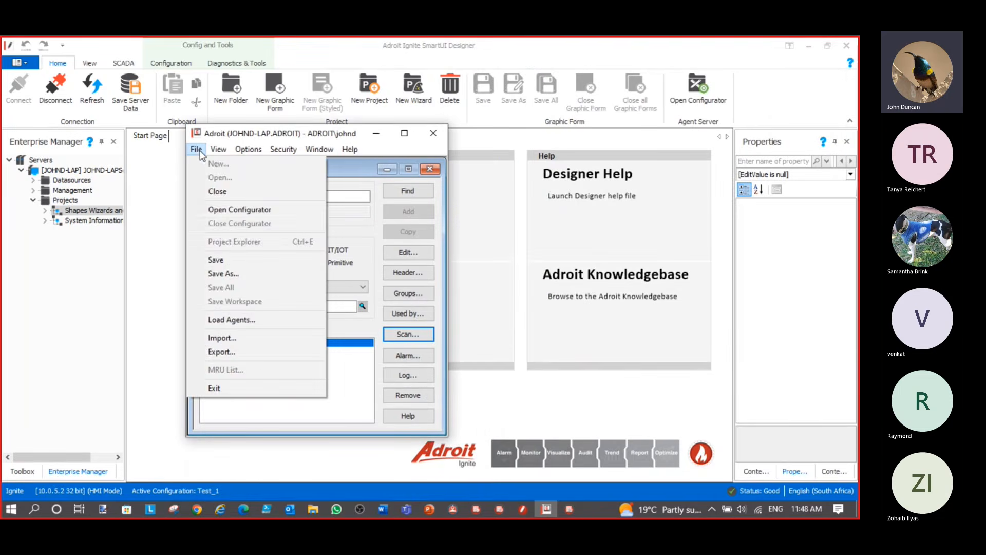
left_click(228, 259)
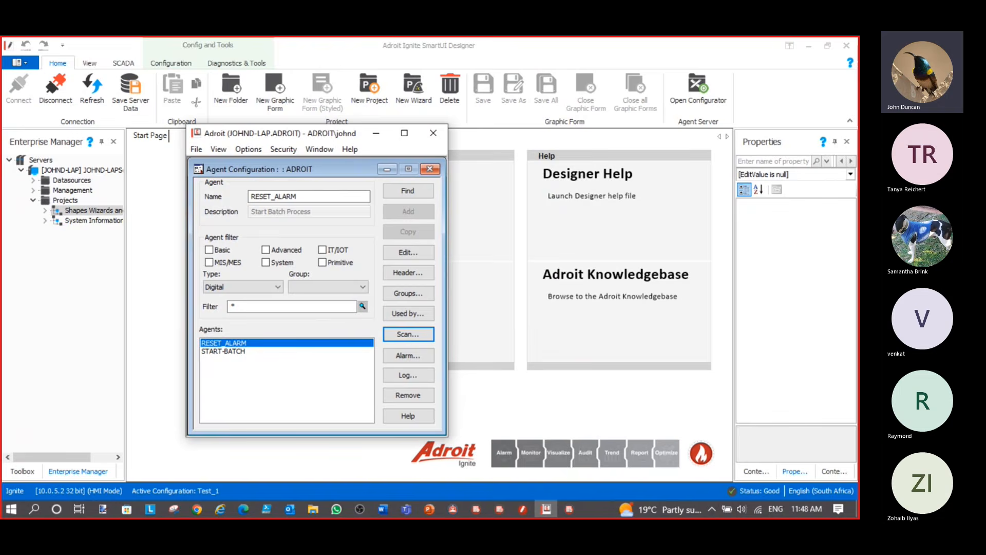
Switch back to the slideshow and advance past the Step 4 analog agents slide
key("alt+Tab")
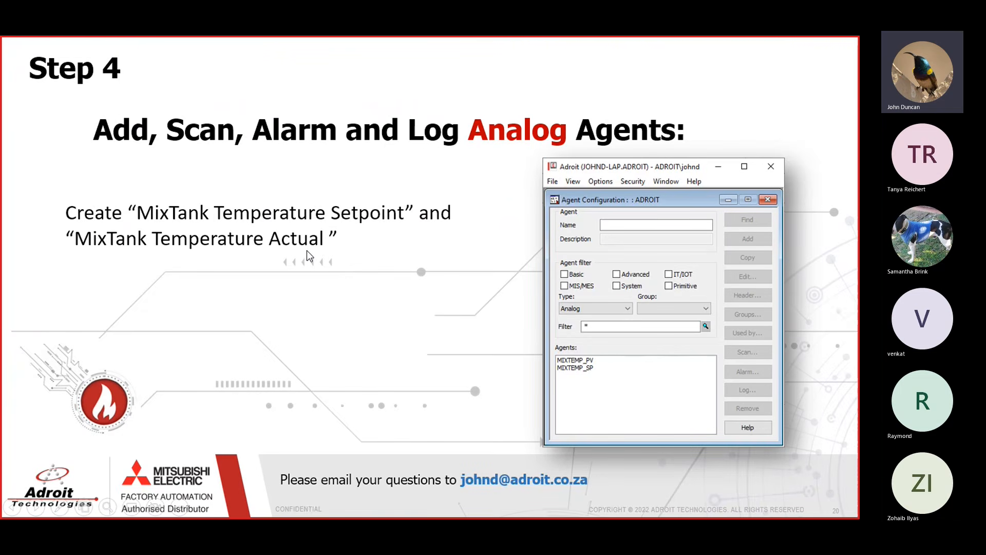
left_click(442, 302)
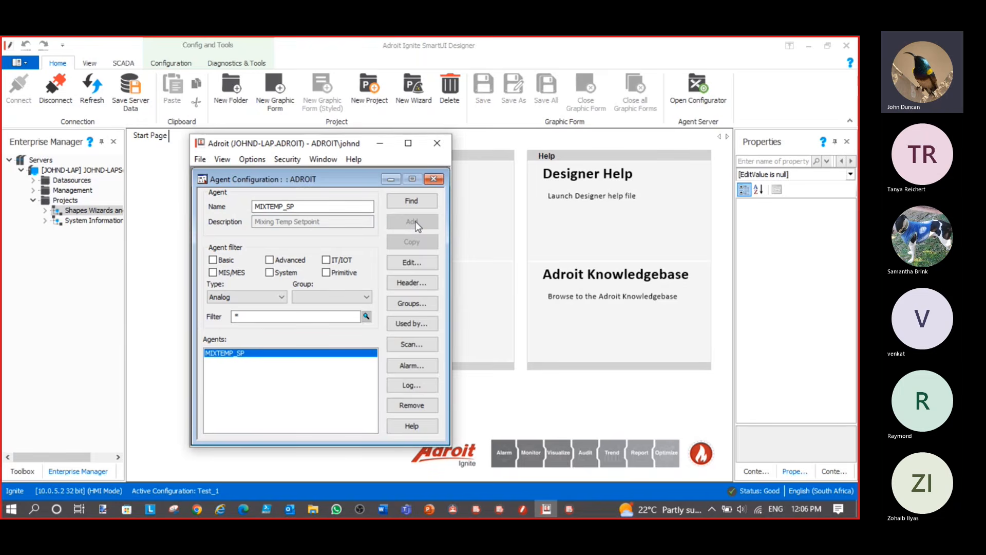
Set MIXTEMP_SP's device span maximum to 4096 and engineering span maximum to 45
left_click(411, 263)
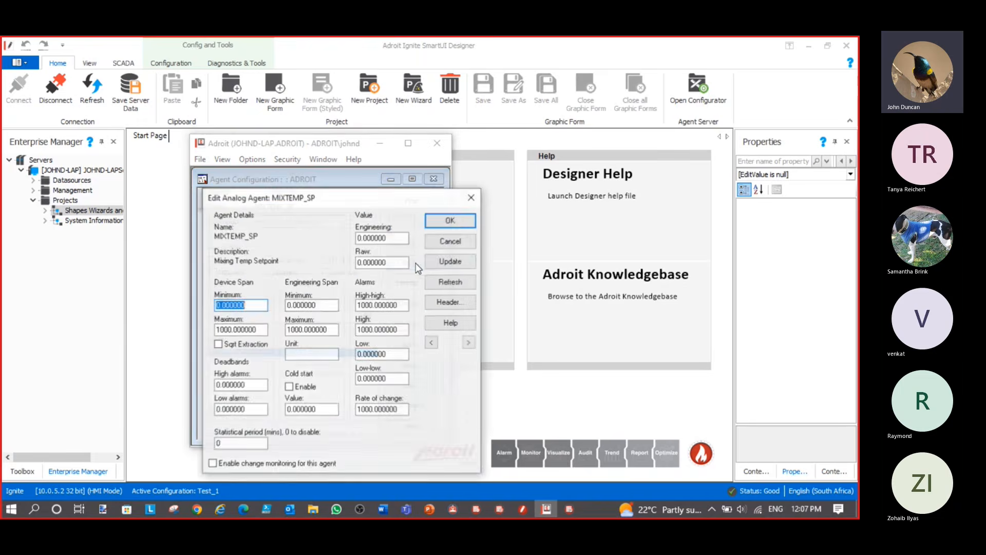
left_click_drag(353, 206, 565, 153)
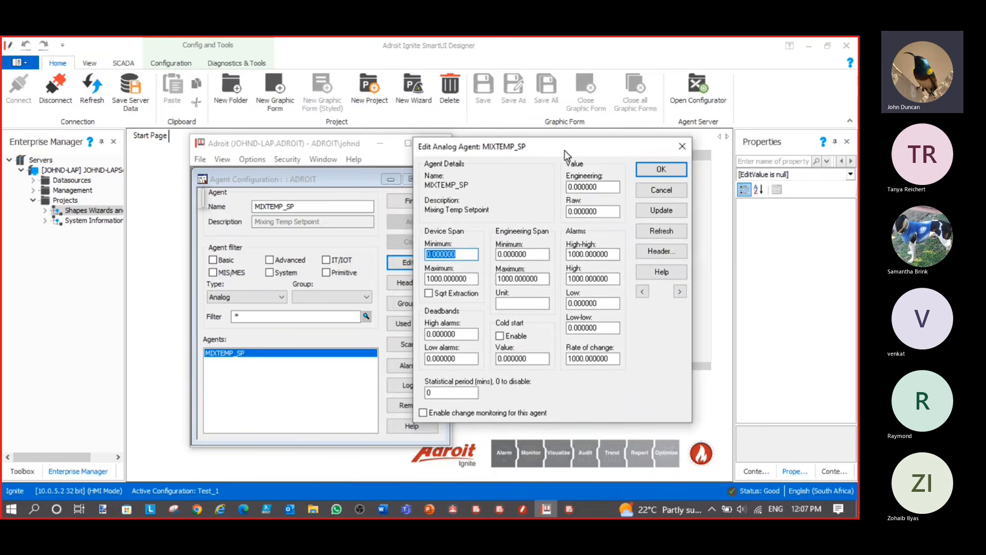
left_click_drag(442, 280, 427, 279)
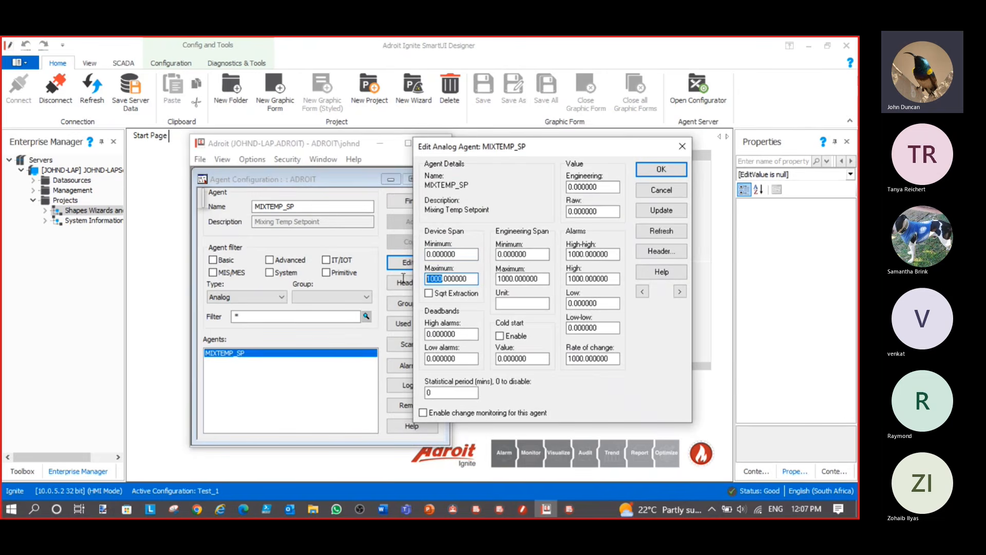
type("4096")
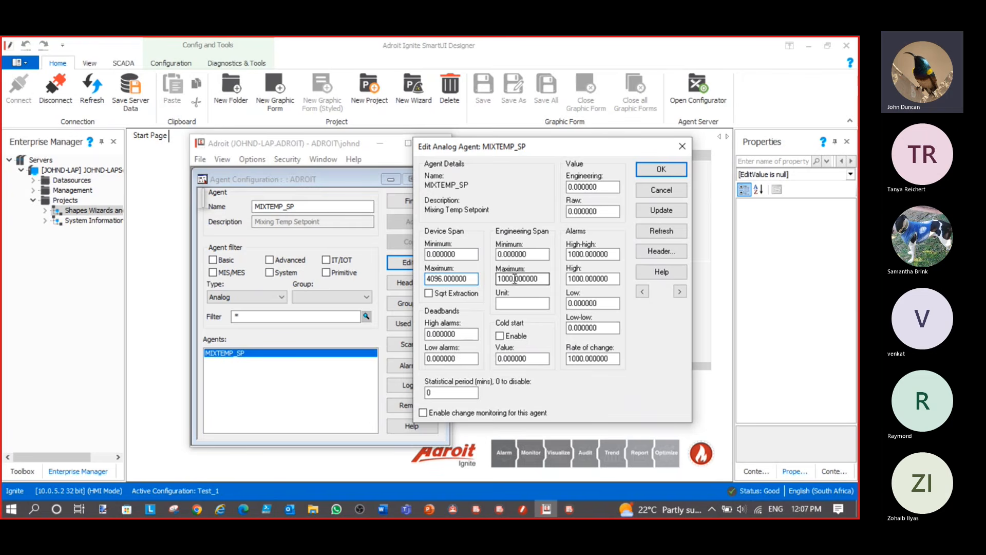
left_click_drag(513, 278, 497, 278)
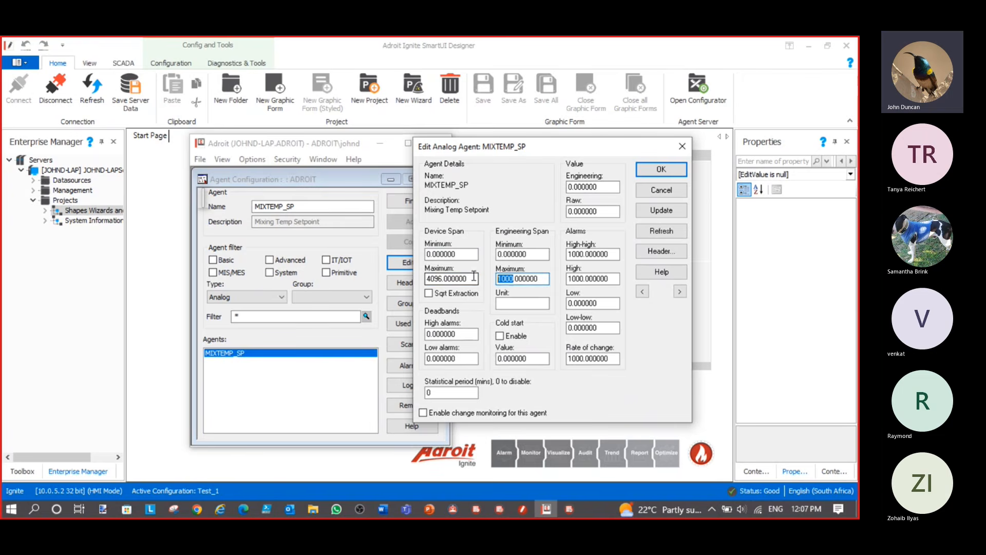
type("45")
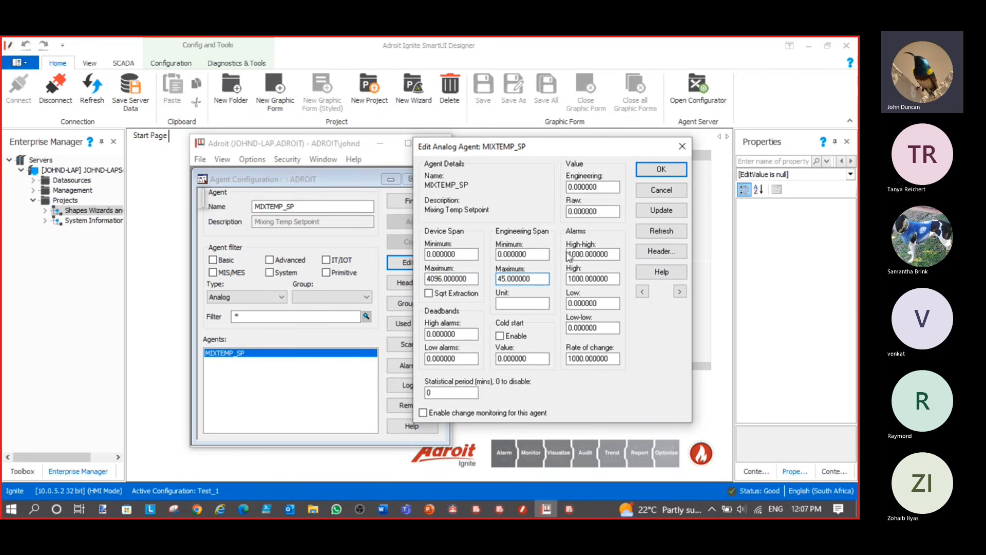
Set the alarm limits to 42, 25, 10 and 4, then apply and close the editor
left_click_drag(584, 254, 568, 254)
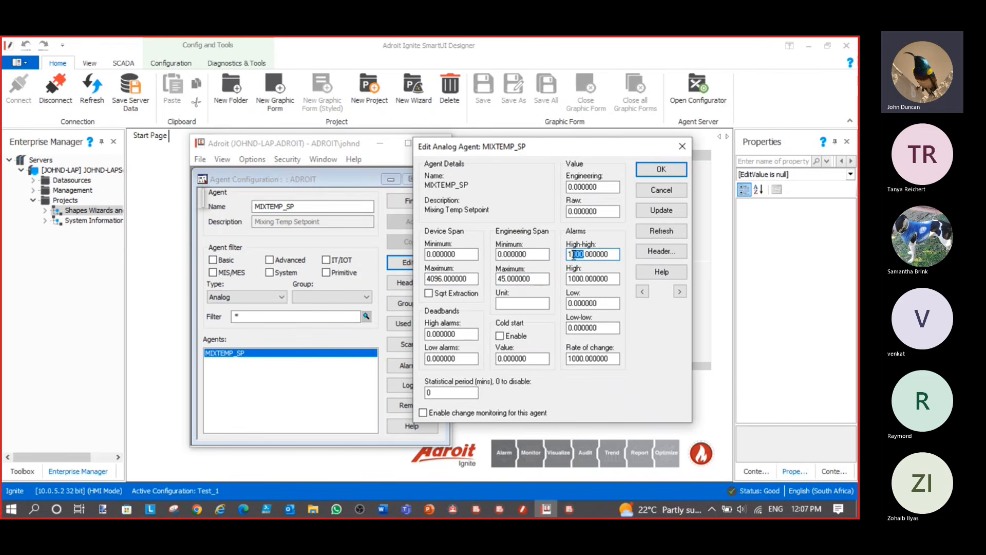
type("42")
left_click_drag(583, 278, 560, 279)
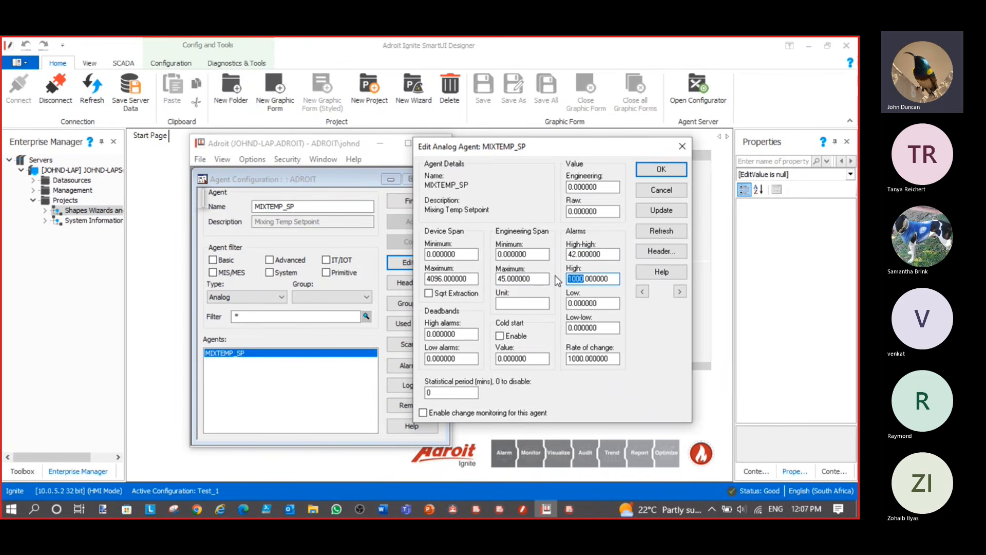
type("25")
left_click_drag(588, 303, 569, 327)
type("10")
type("4")
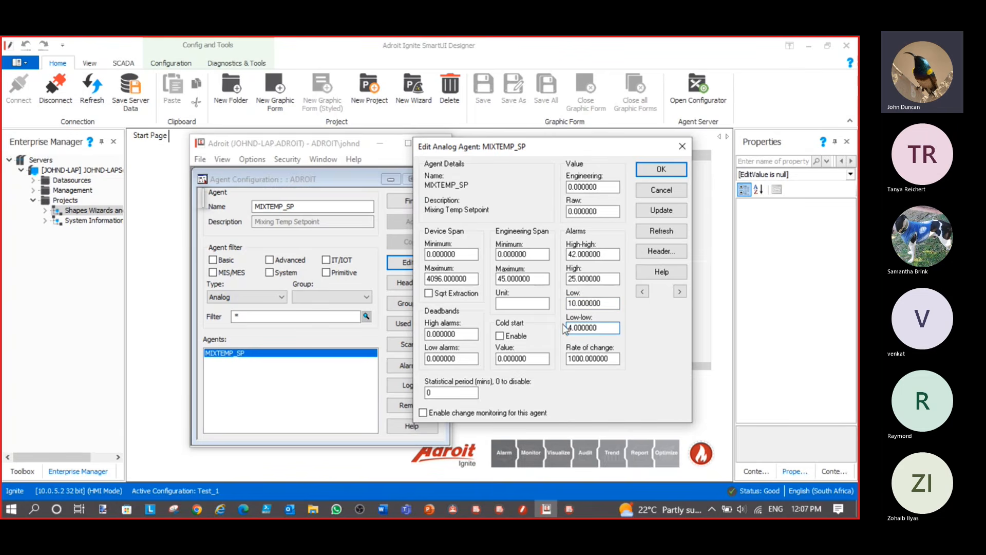
left_click(660, 211)
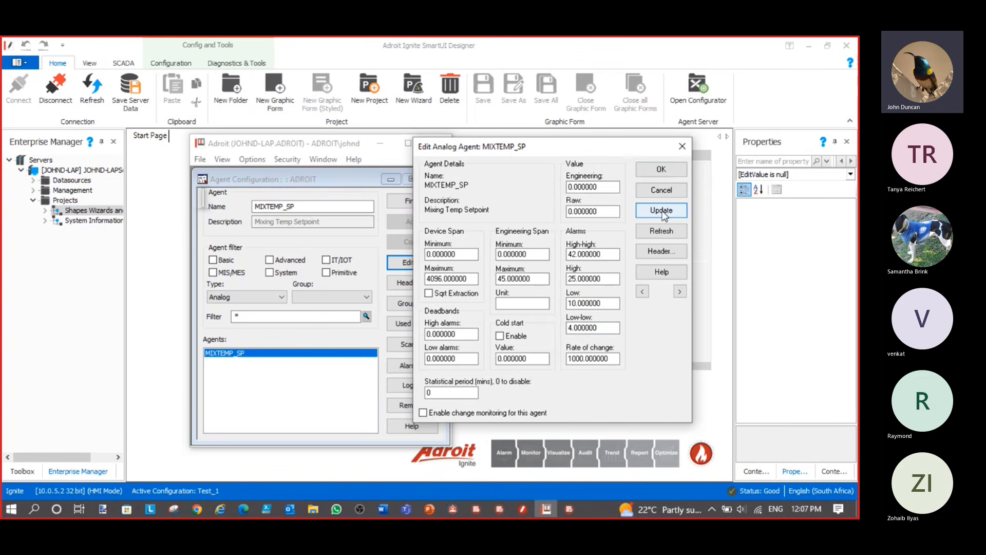
left_click(661, 170)
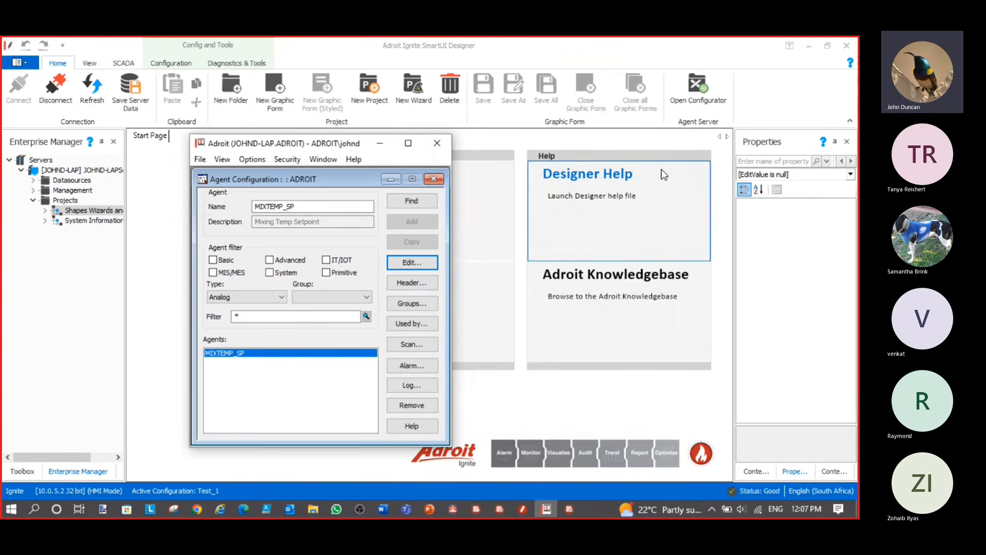
Scan MIXTEMP_SP from BATCHTEST's TargetTemp item with output enabled
left_click(415, 344)
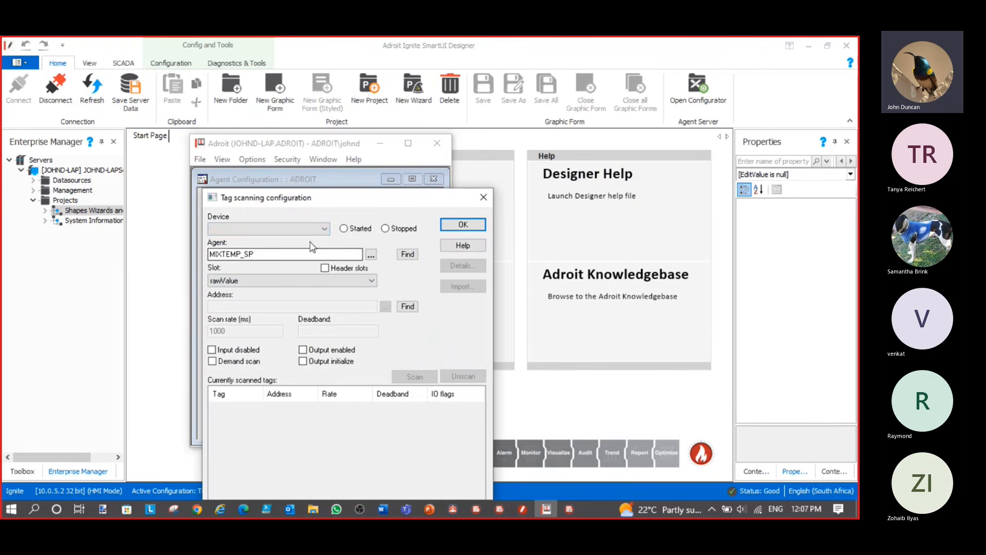
left_click(324, 228)
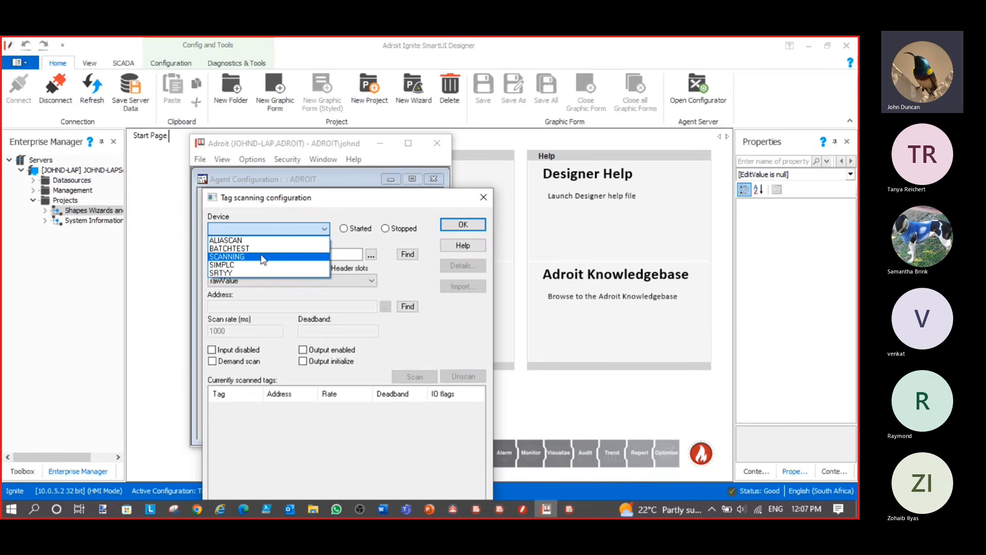
left_click(264, 252)
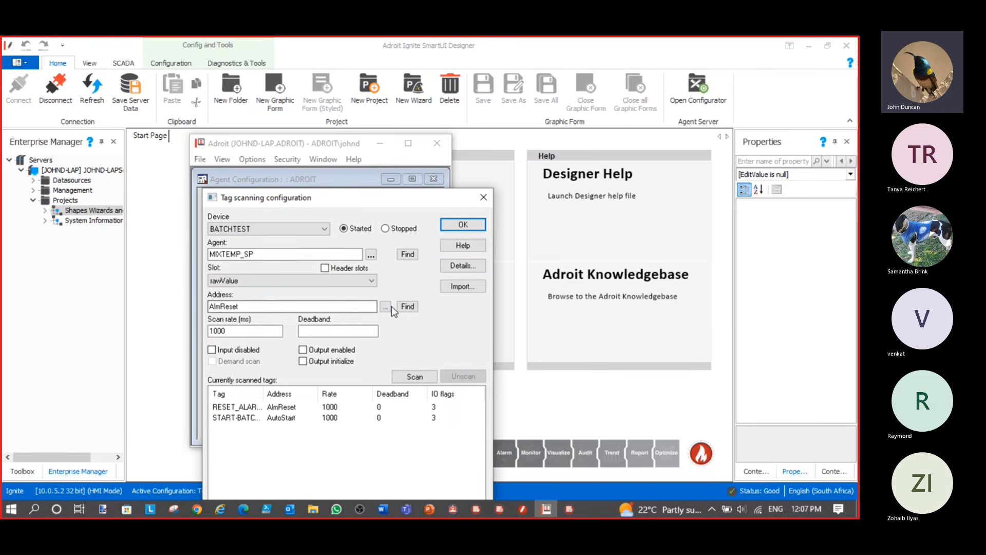
left_click(385, 307)
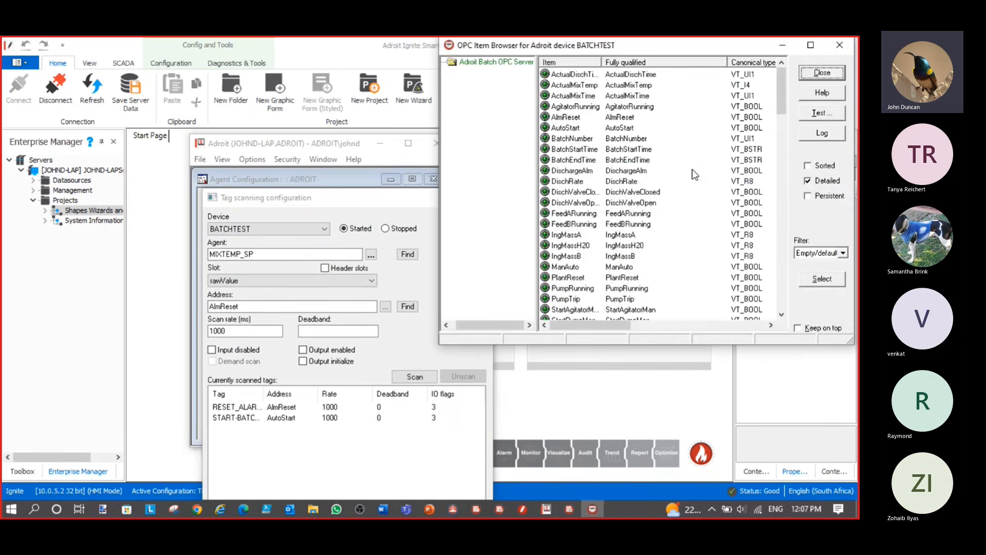
scroll(583, 163, "down", 3)
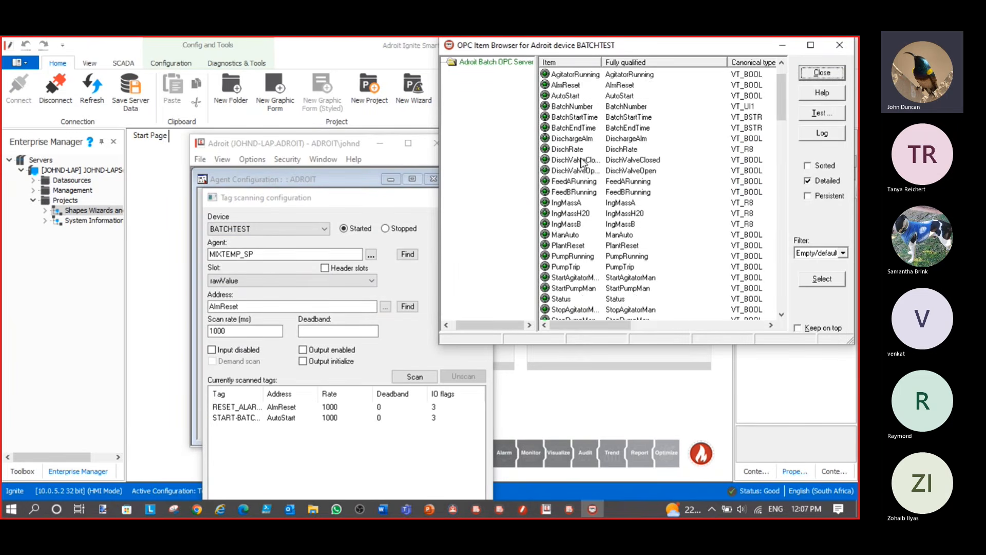
scroll(583, 164, "down", 1)
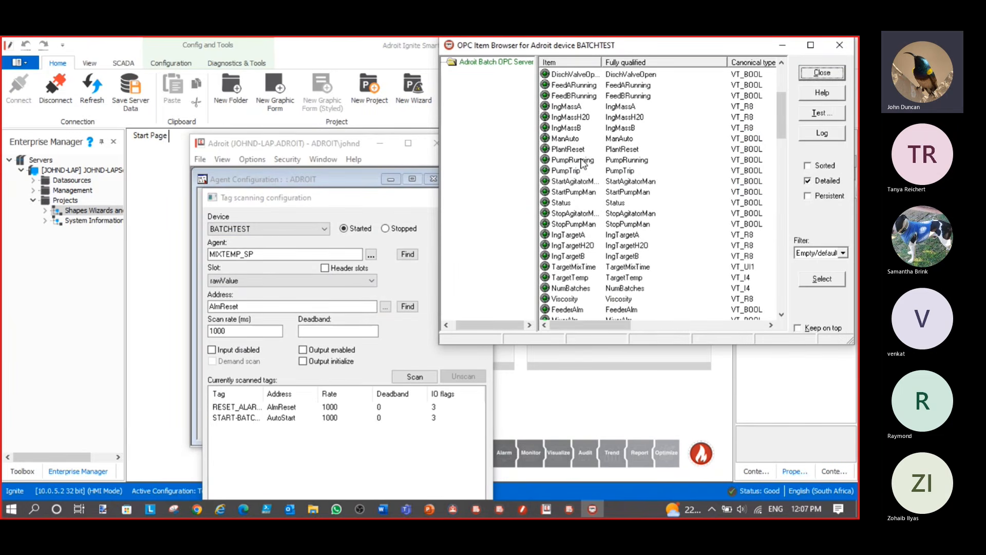
double_click(582, 280)
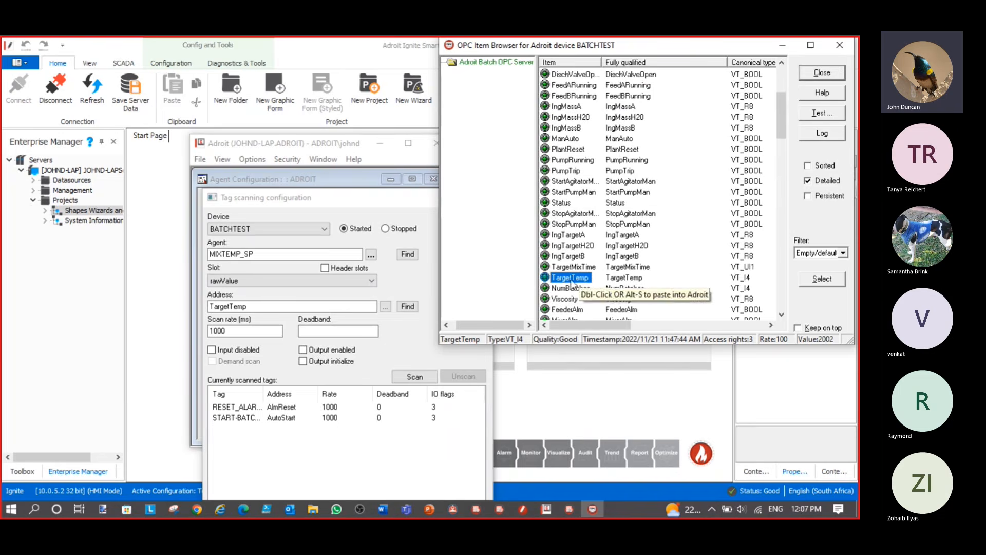
left_click(303, 350)
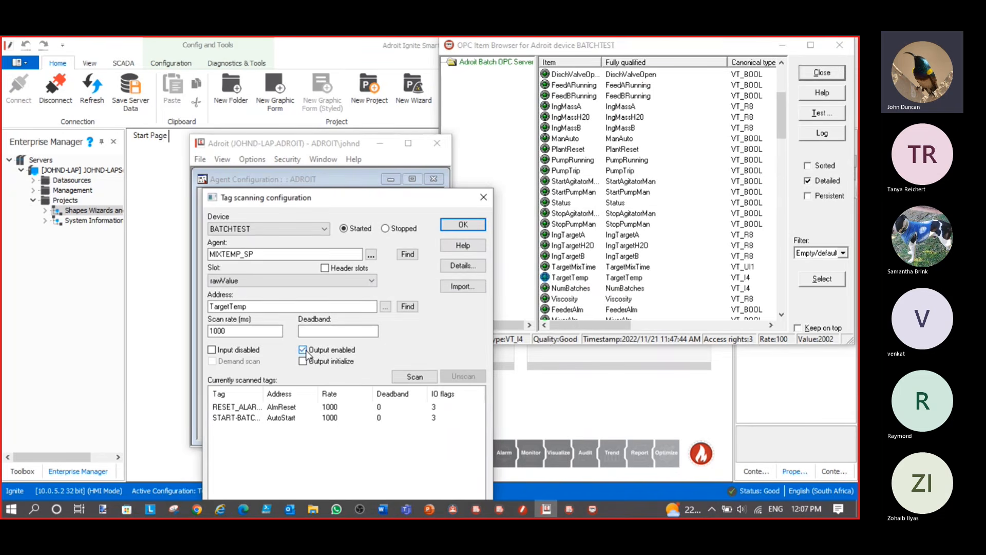
left_click(418, 380)
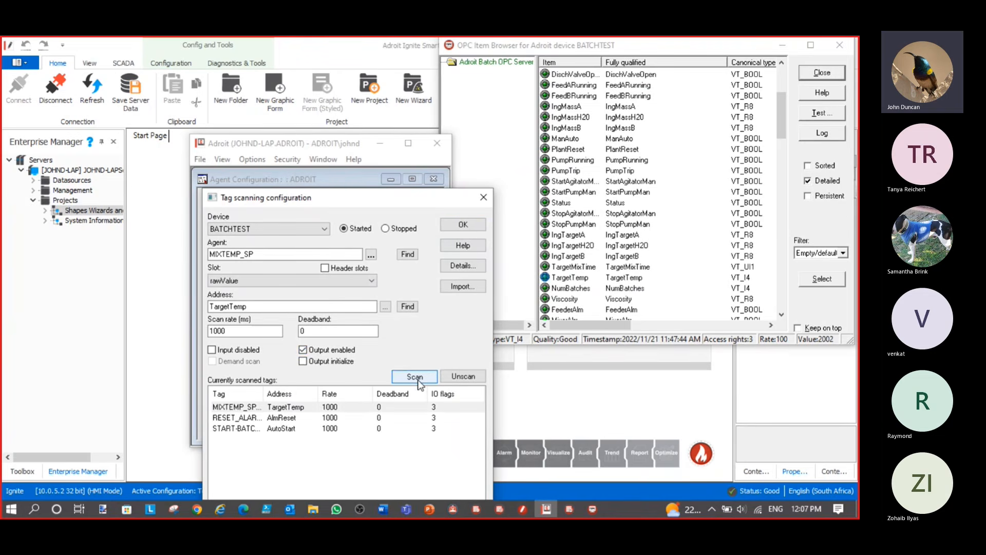
left_click(456, 226)
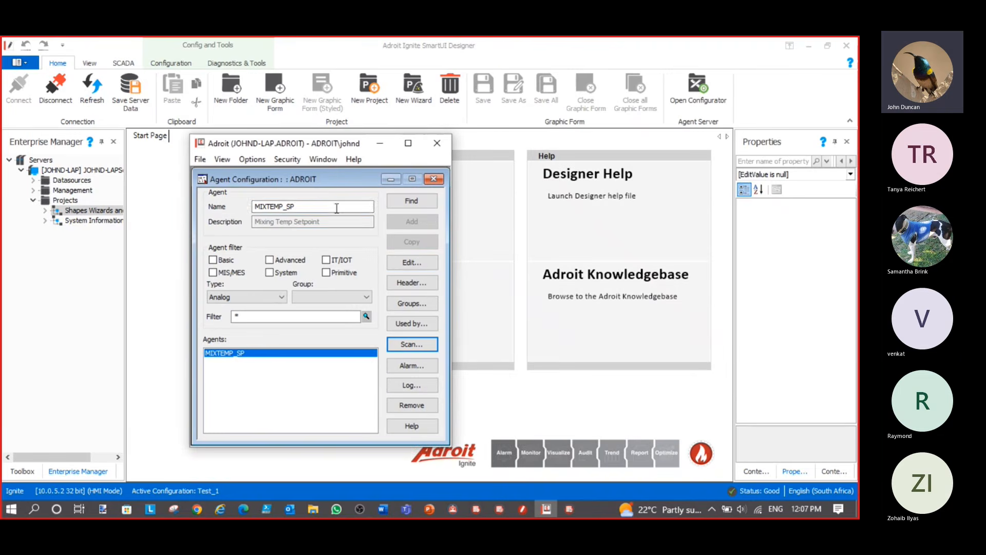
Add a new agent MIXTEMP_PV with the description 'Mixing Temp Actual'
left_click_drag(296, 207, 288, 206)
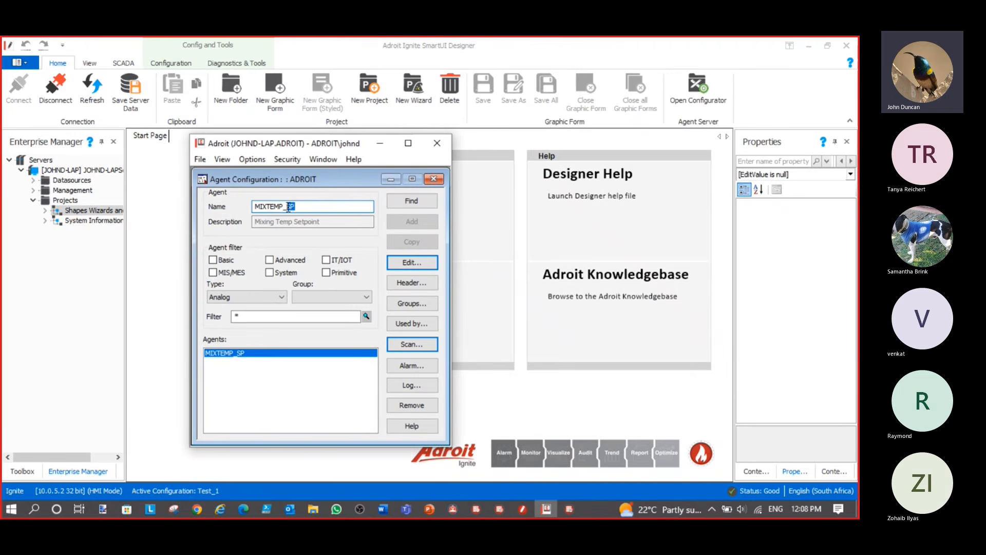
type("PV")
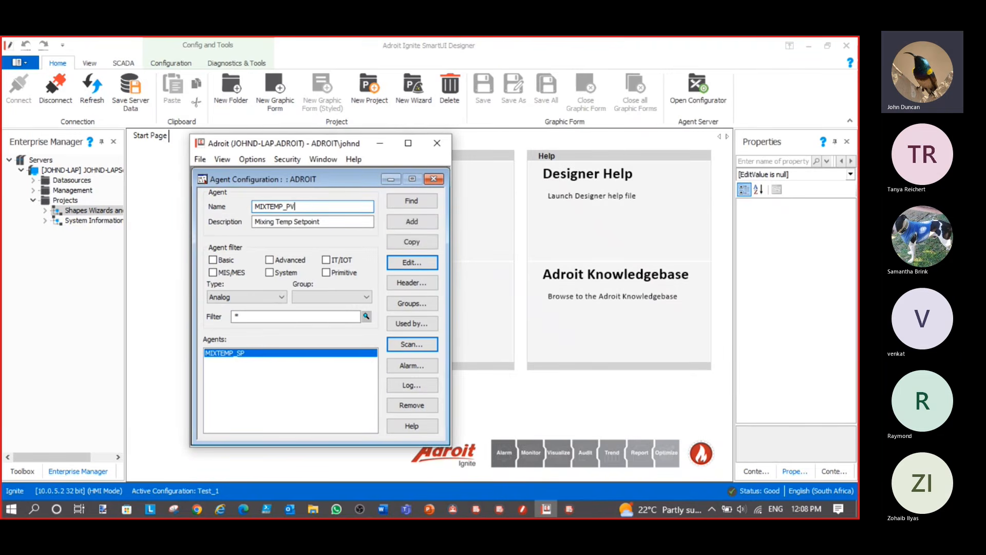
double_click(308, 221)
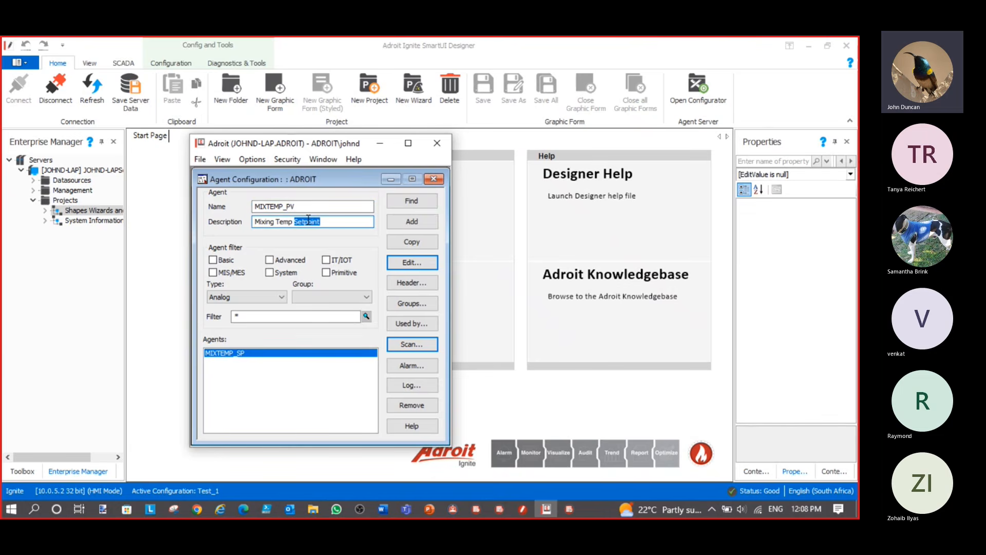
type("Actual")
left_click(418, 223)
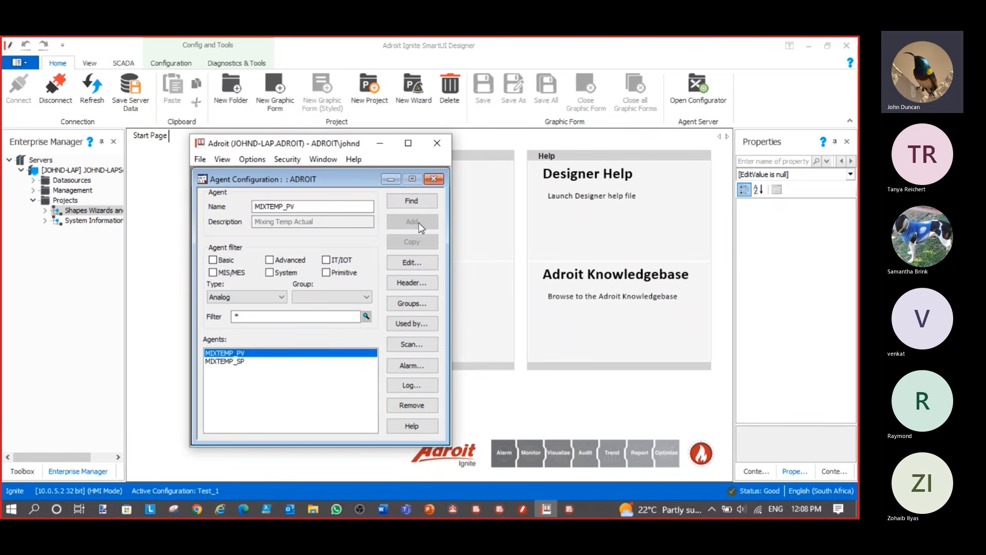
Scan MIXTEMP_PV from BATCHTEST's ActualMixTemp item
left_click(412, 344)
left_click(325, 230)
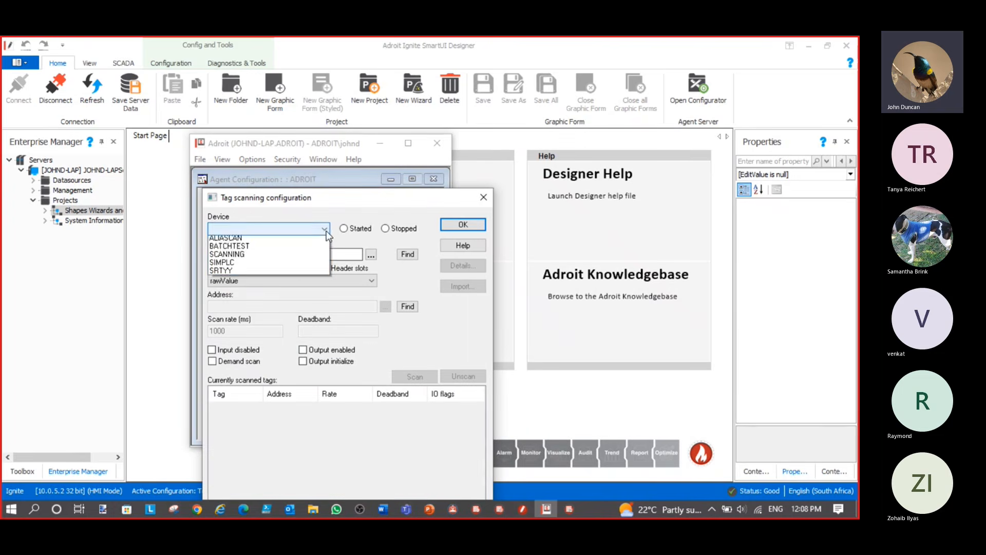
left_click(275, 250)
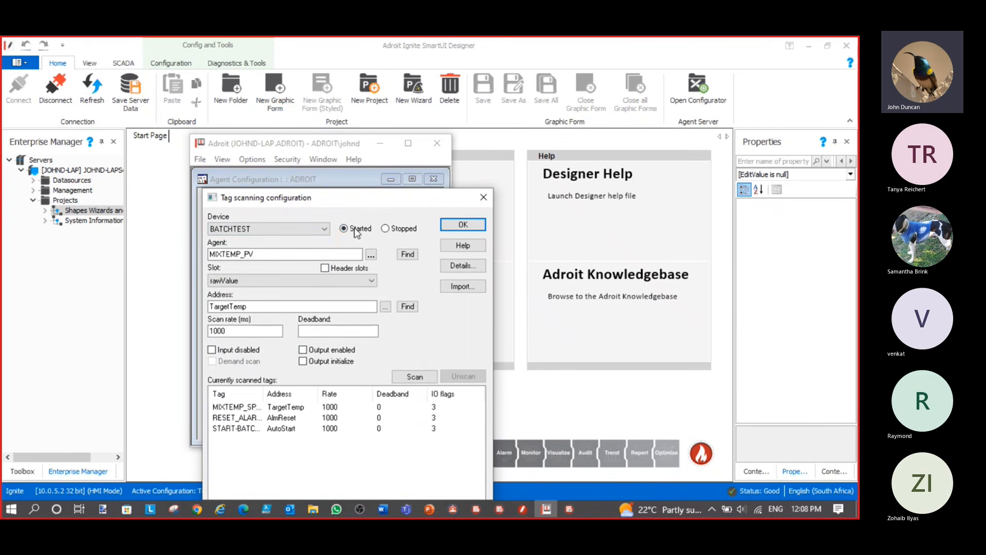
left_click(385, 307)
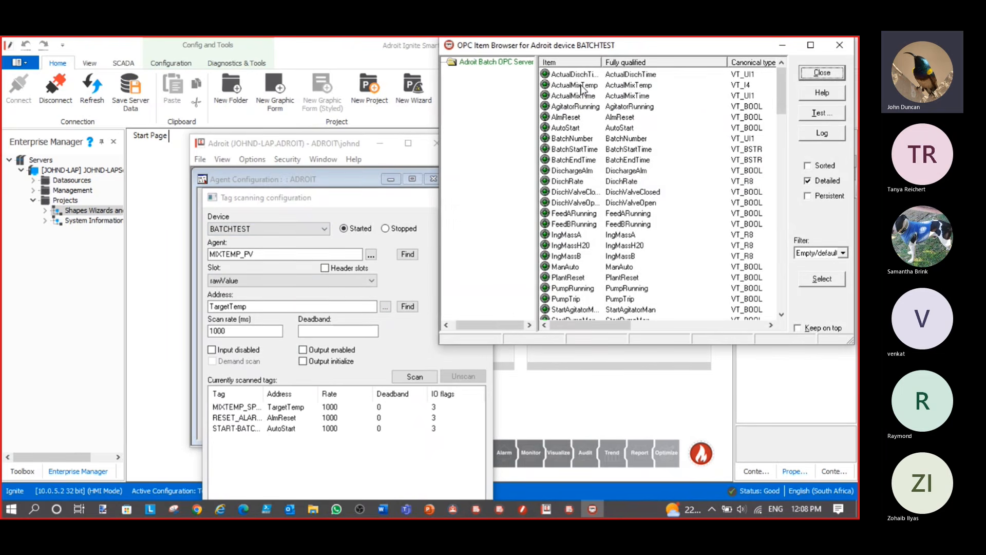
left_click(581, 86)
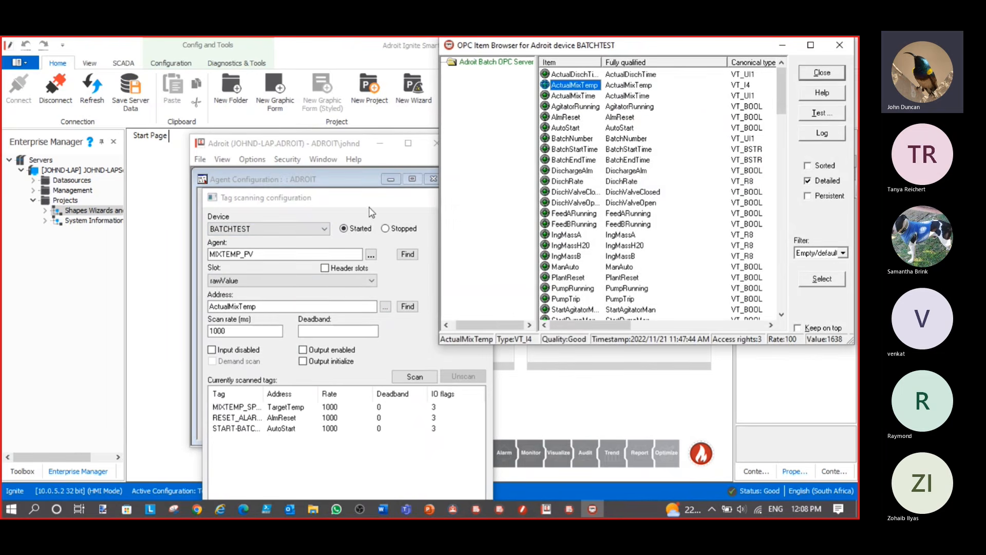
left_click(394, 341)
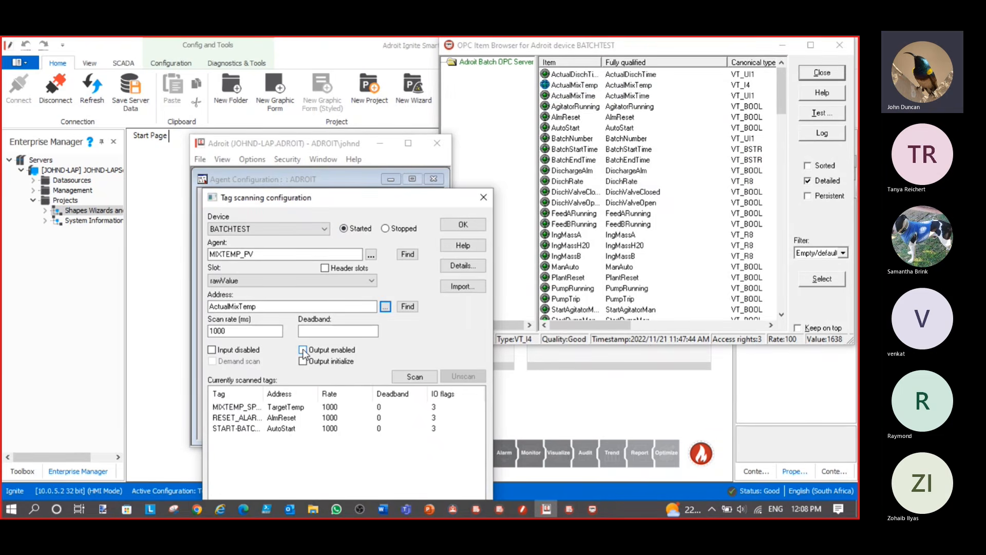
left_click(420, 378)
left_click(469, 224)
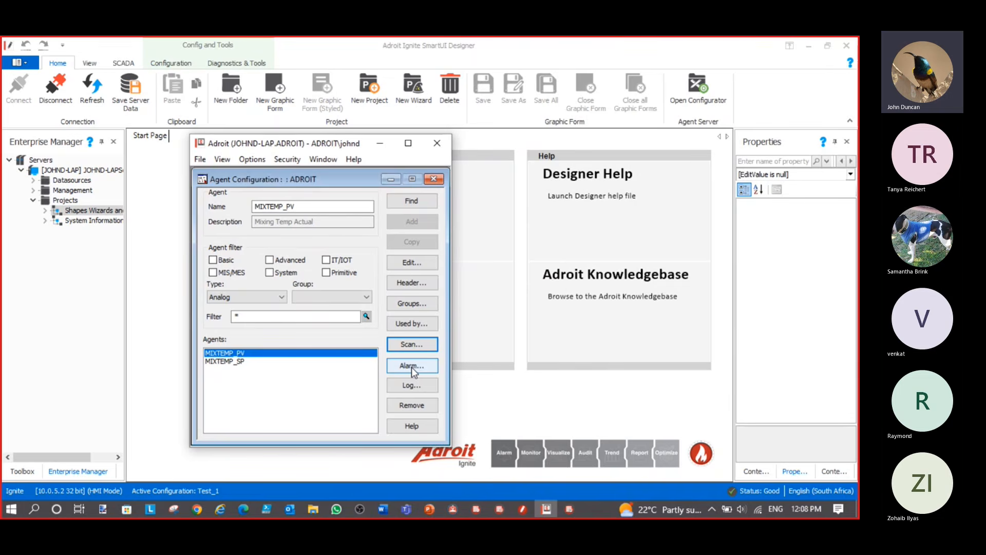
Set MIXTEMP_PV's device span maximum to 4096 and engineering maximum to 45
left_click(410, 263)
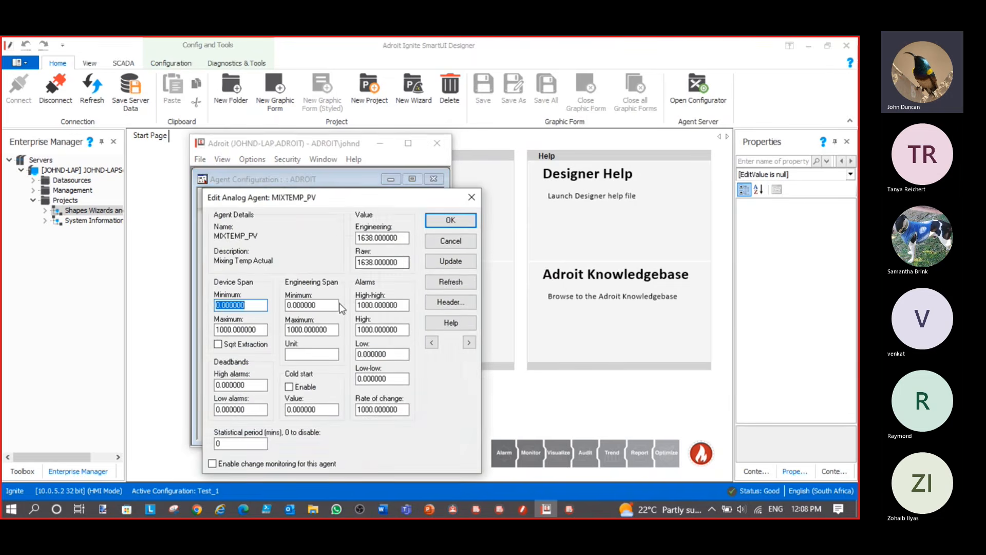
double_click(232, 330)
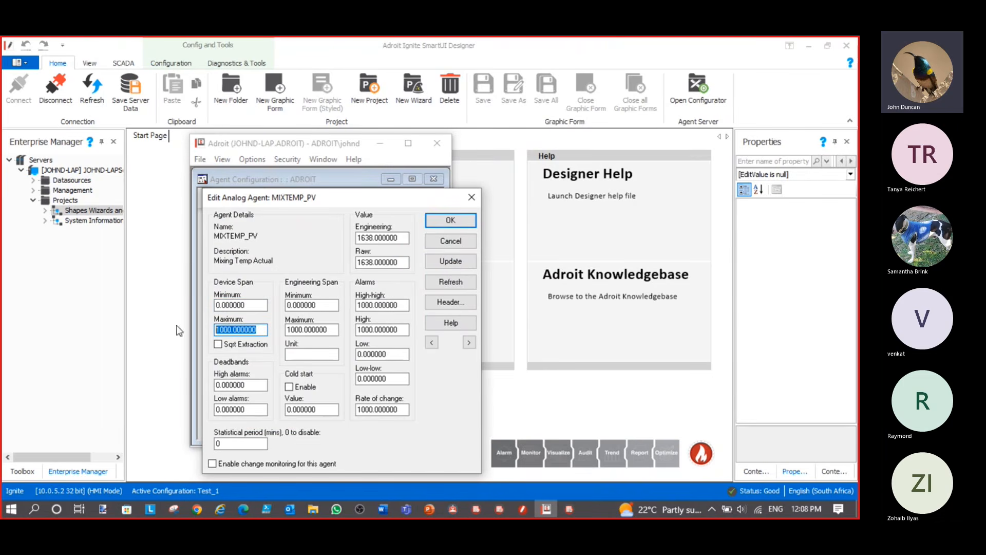
left_click_drag(231, 330, 180, 332)
type("4096")
double_click(302, 329)
left_click_drag(302, 330, 276, 324)
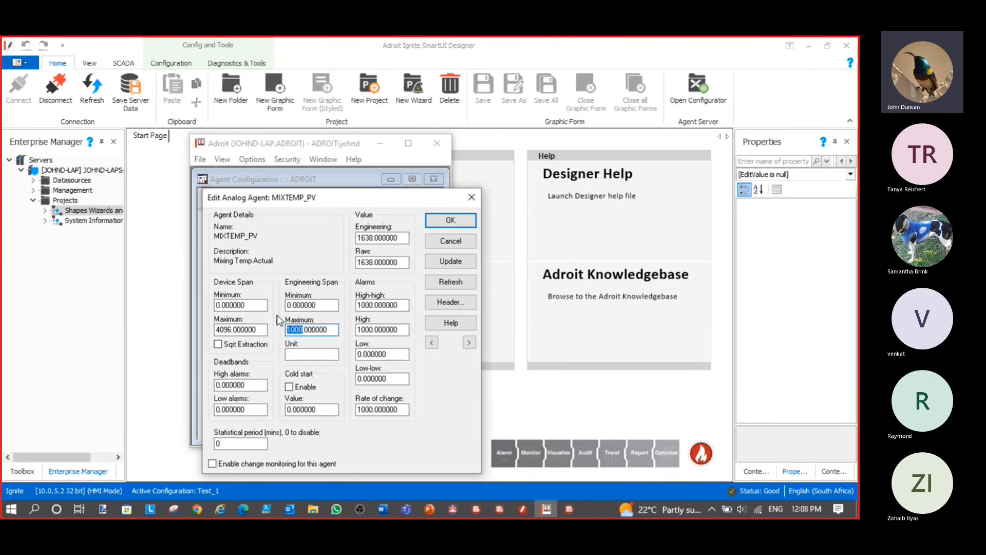
type("45")
Set the alarm limits to 44, 25, 10 and 4, then apply and close the editor
left_click_drag(373, 307, 357, 305)
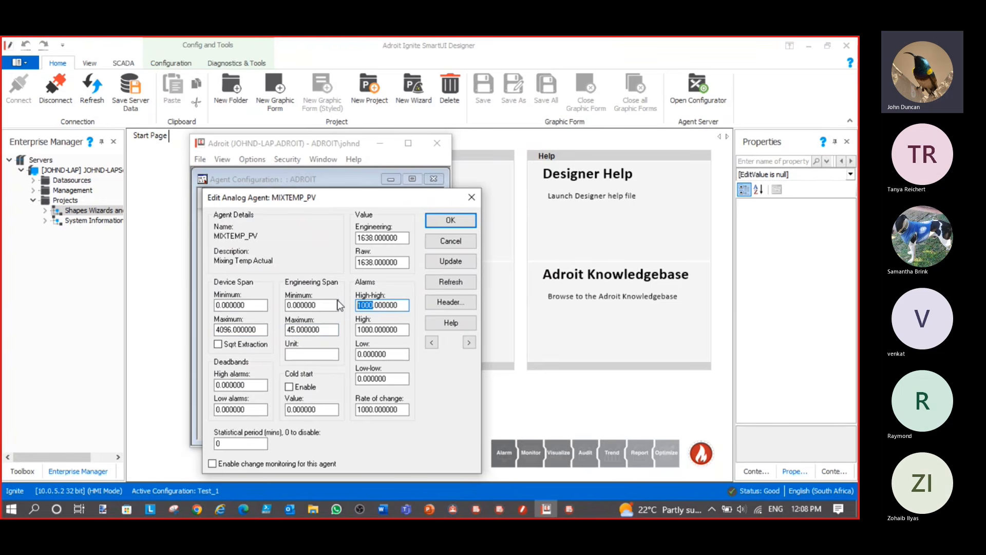
type("44")
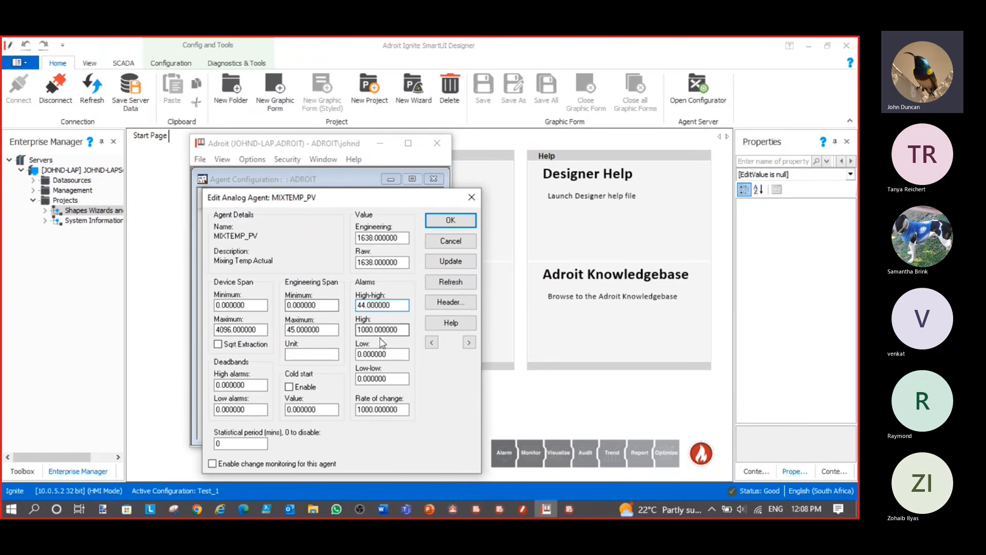
left_click_drag(373, 329, 357, 379)
type("25")
type("10")
left_click(360, 379)
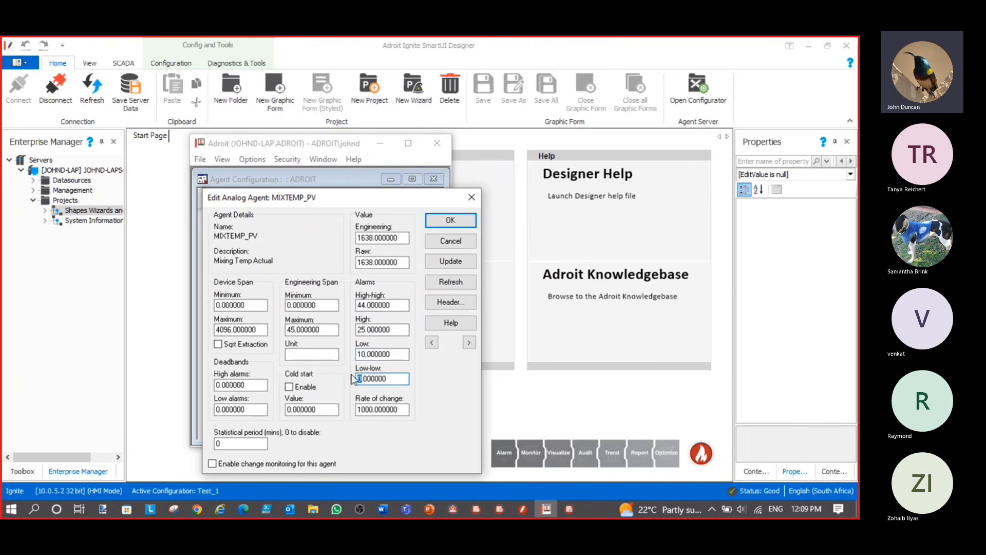
type("4")
left_click(450, 261)
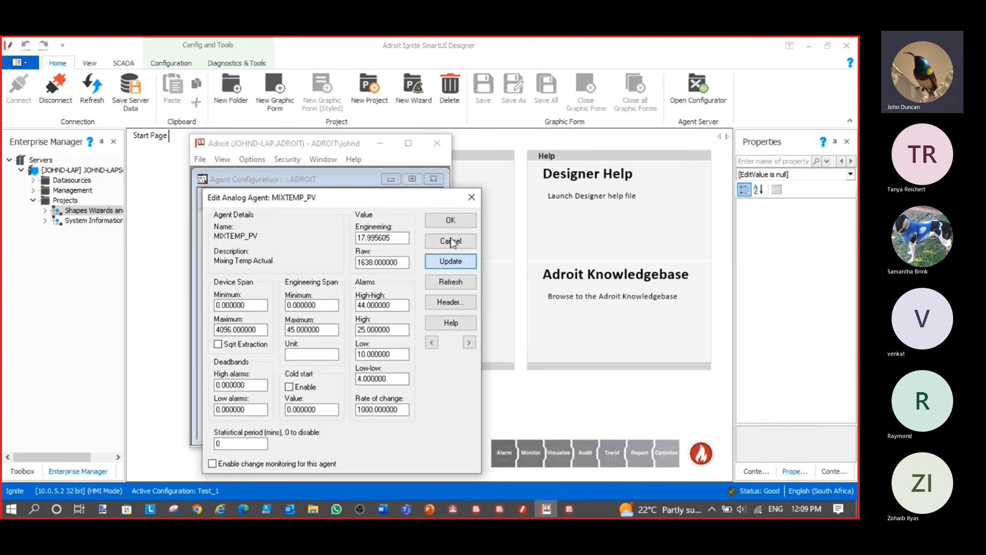
left_click(451, 219)
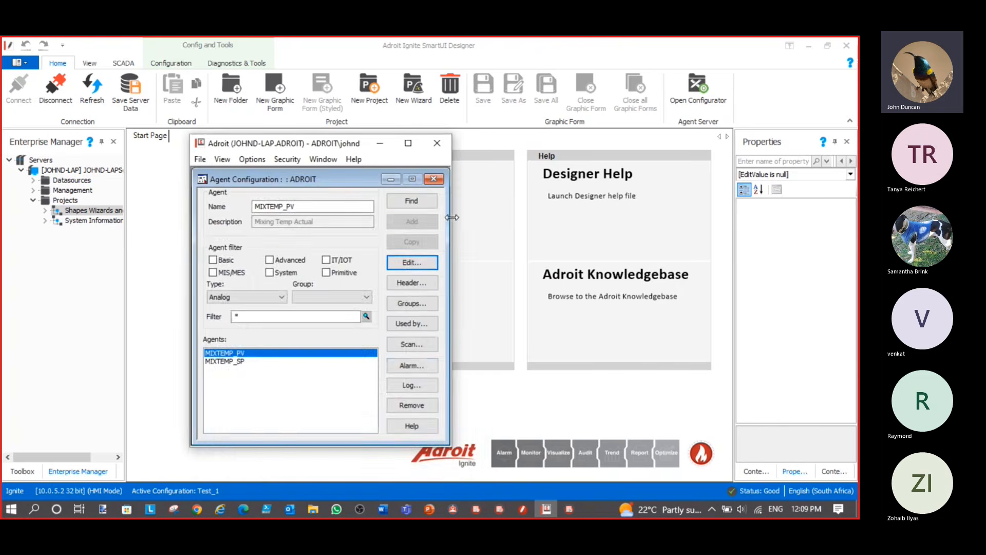
Make High an active alarm type for MIXTEMP_PV
left_click(411, 365)
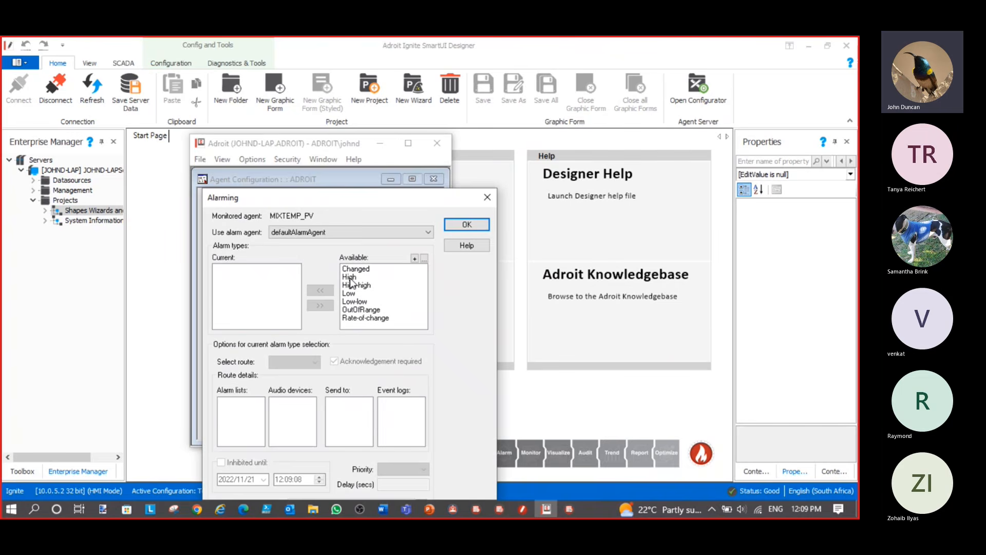
double_click(351, 278)
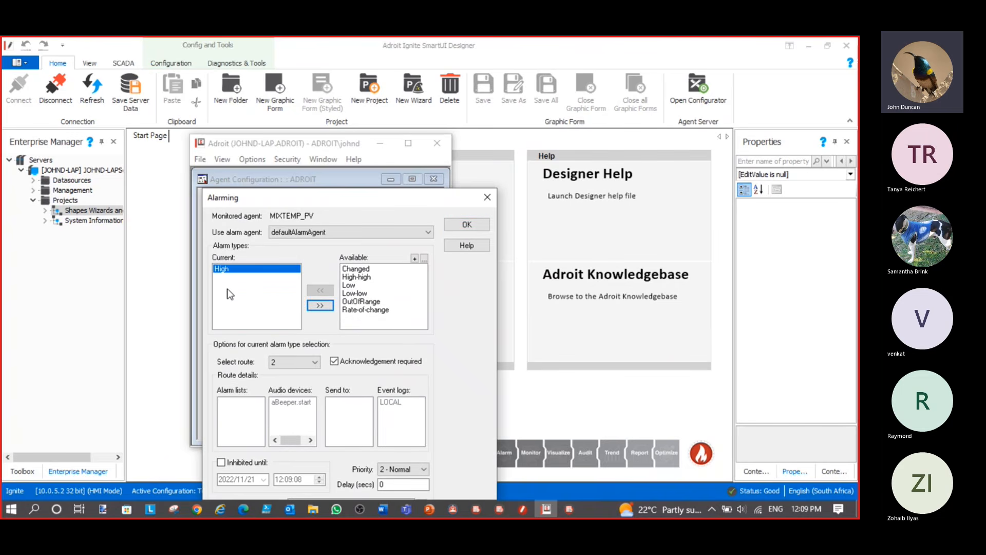
left_click(466, 224)
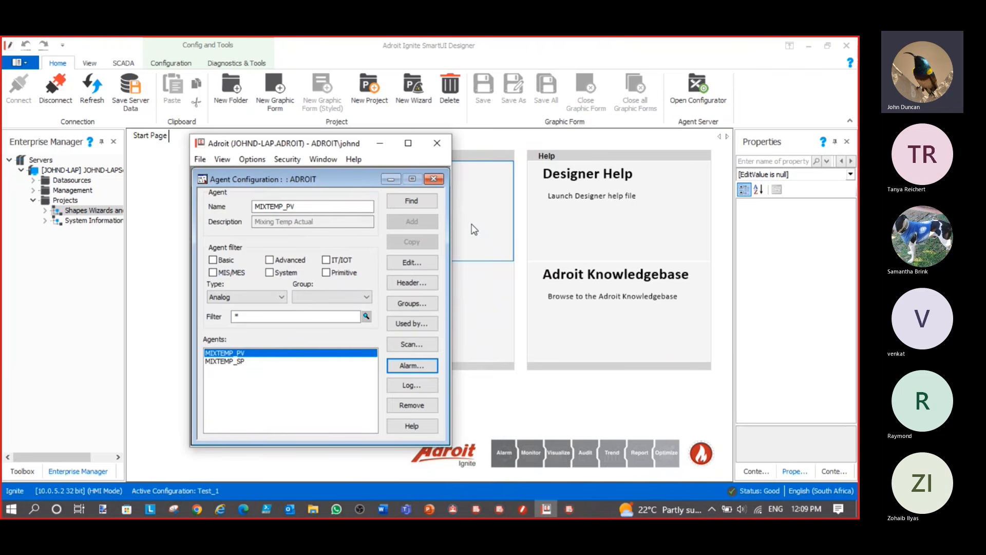
Give MIXTEMP_PV a 1-day log length and a 1-second logging interval, and start logging
left_click(410, 386)
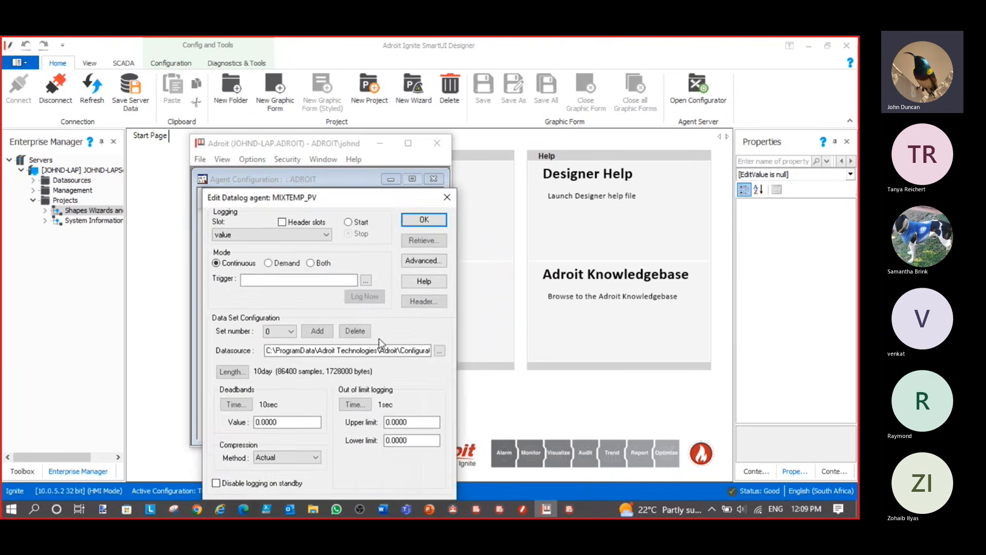
left_click_drag(347, 195, 431, 125)
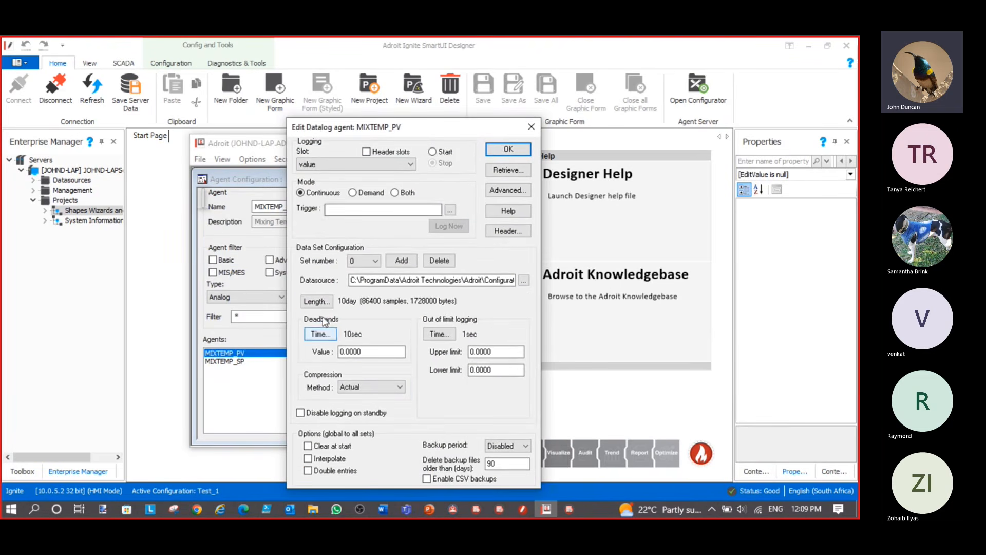
left_click(316, 301)
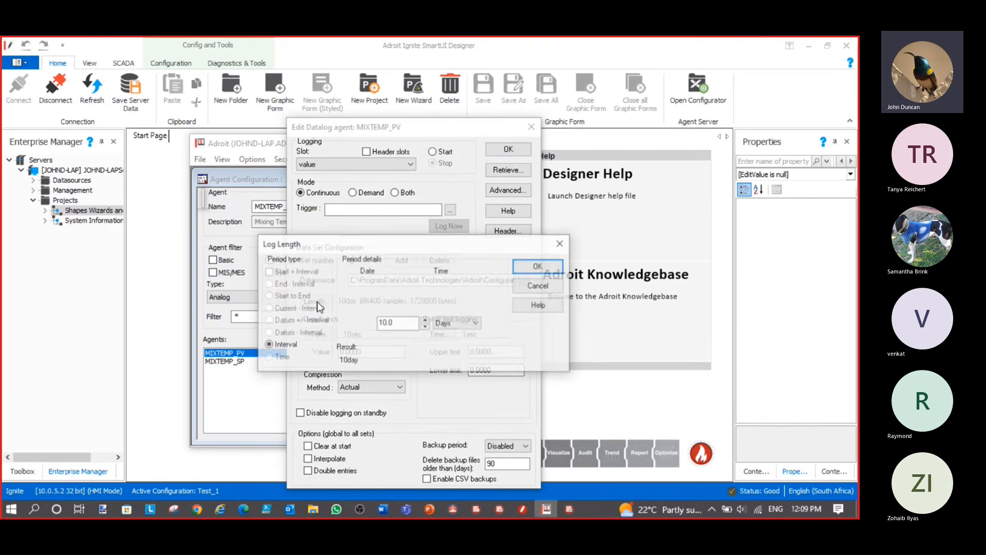
left_click(386, 323)
key("BackSpace")
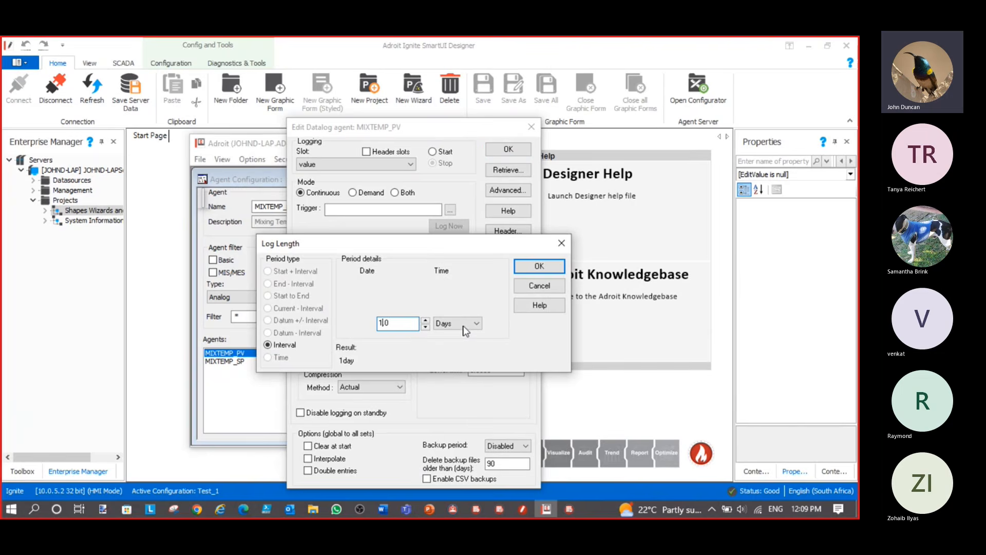
left_click(539, 266)
left_click(321, 334)
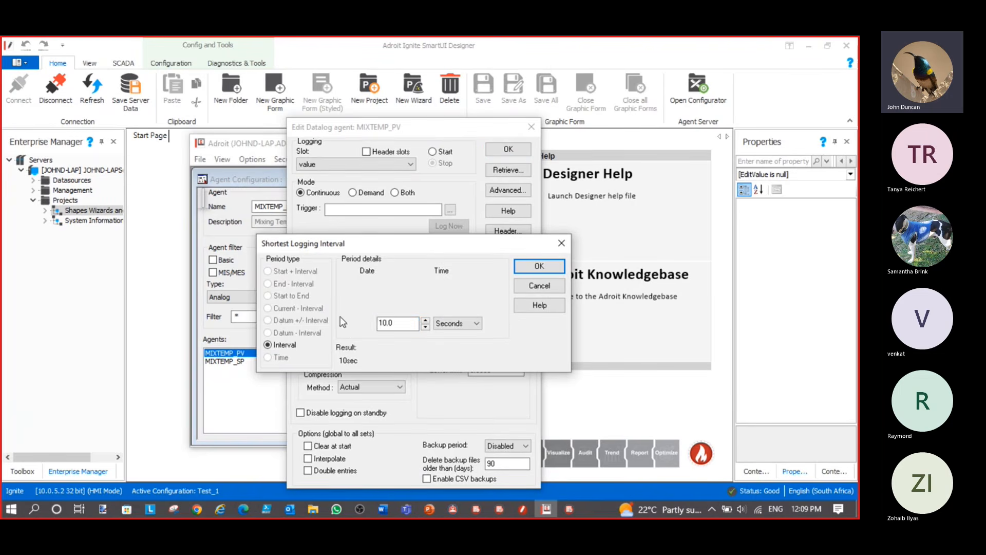
left_click(382, 323)
key("BackSpace")
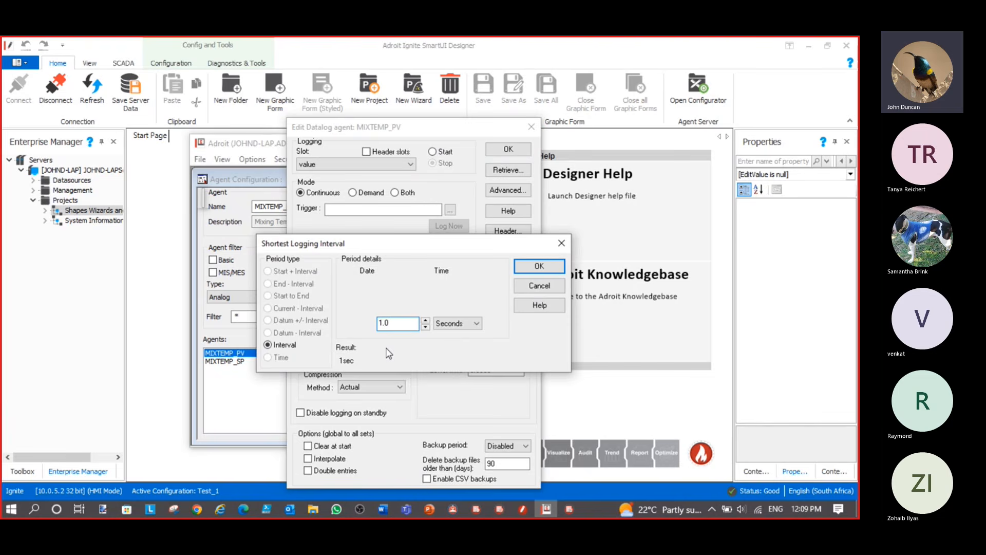
left_click(539, 268)
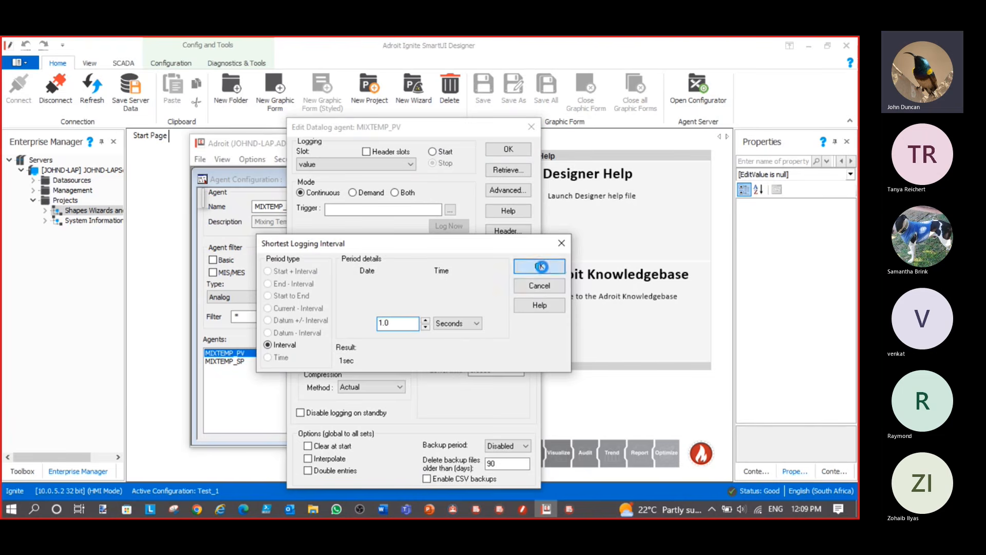
left_click(433, 152)
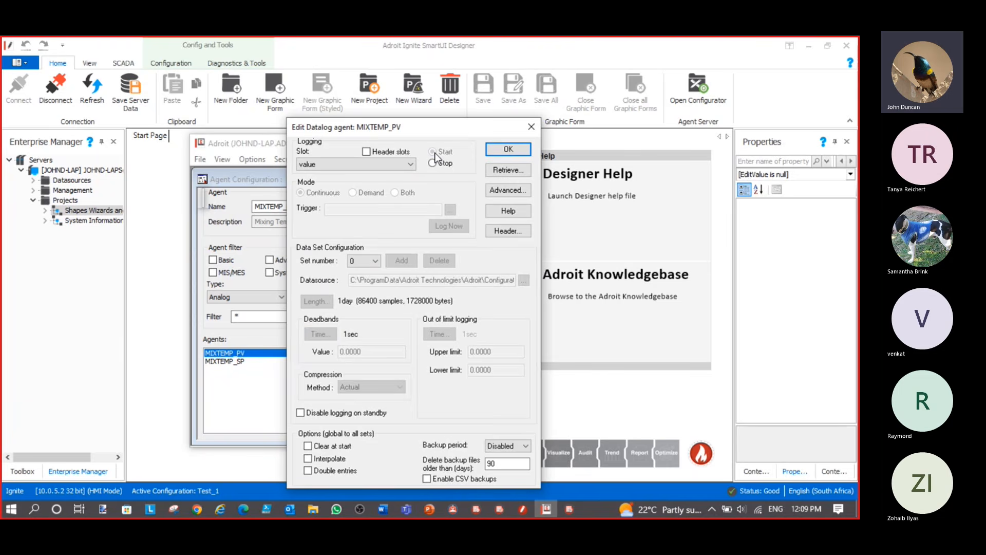
left_click(507, 149)
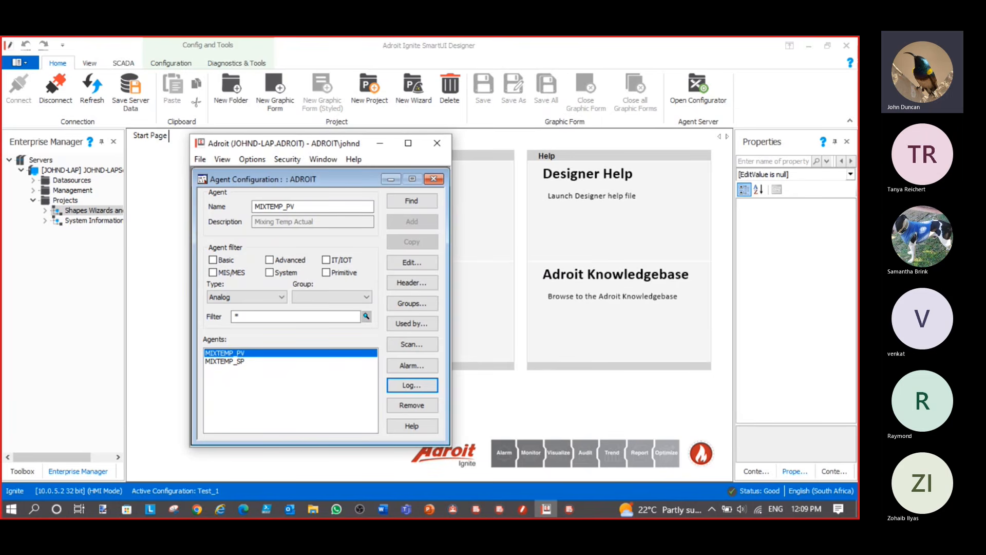
Show the Step 5 slide, then return to the Designer Start Page
key("alt+Tab")
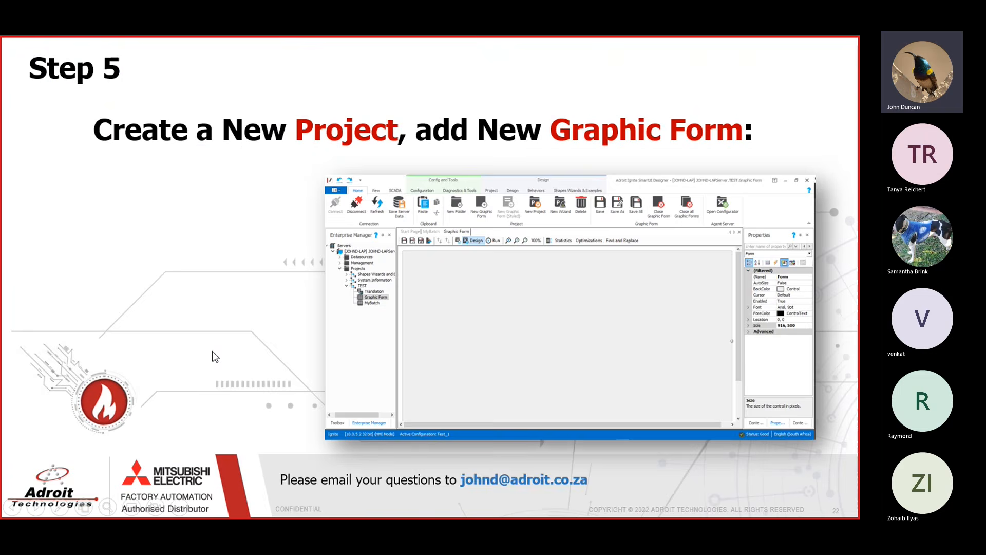
key("alt+Tab")
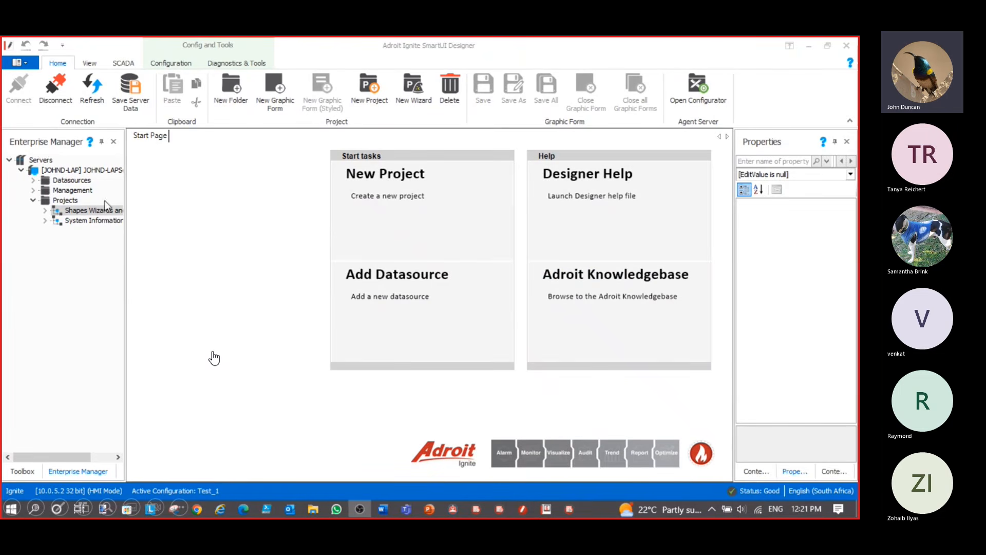
Create a project named TEST under the Projects folder in Enterprise Manager
left_click(59, 200)
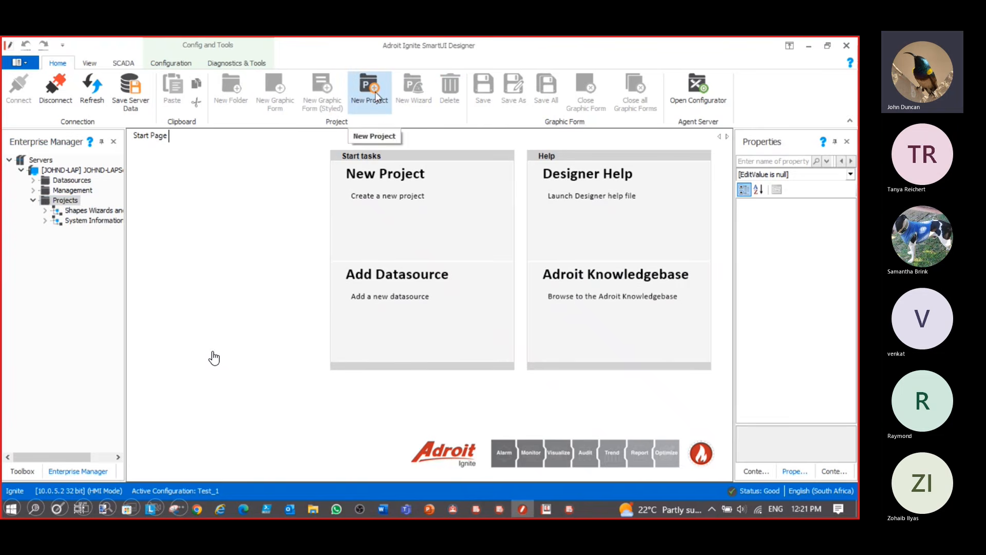
right_click(71, 202)
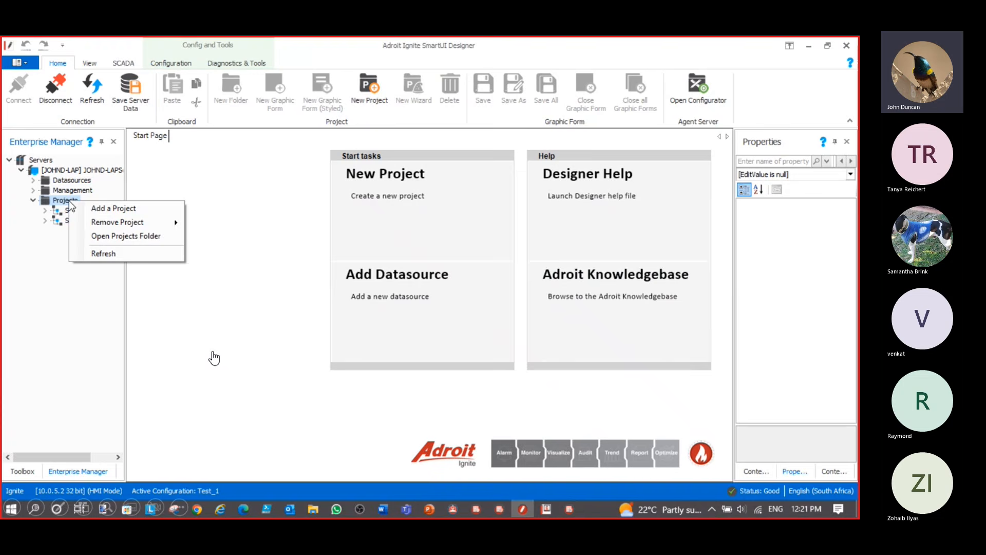
left_click(105, 210)
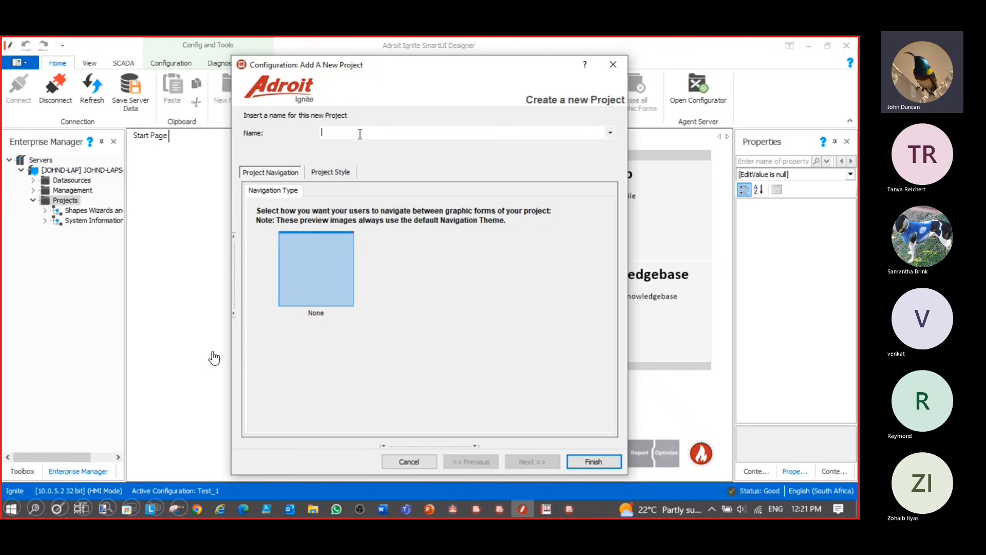
type("TEST")
left_click(596, 465)
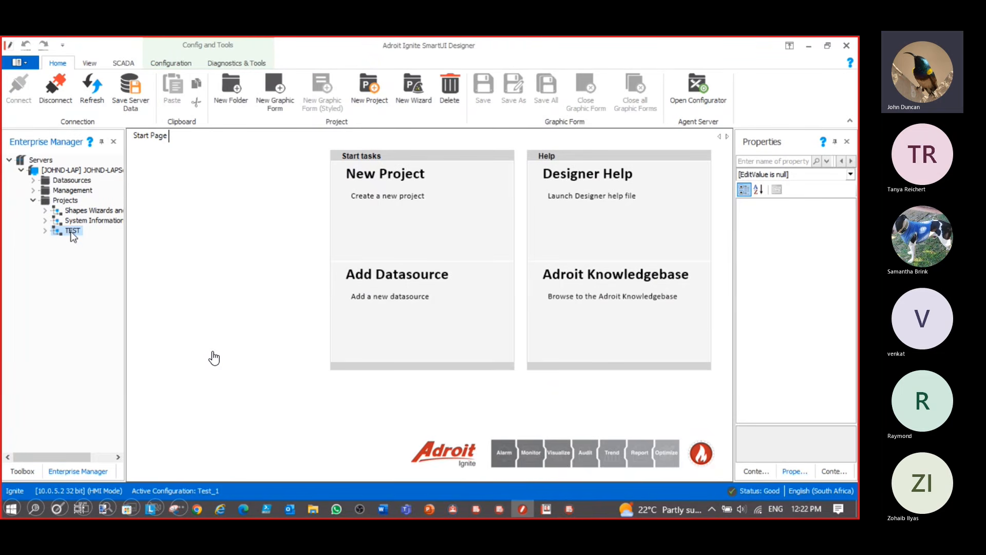
Create a new graphic form named MyBatch, then advance to the Step 6 slide
left_click(280, 95)
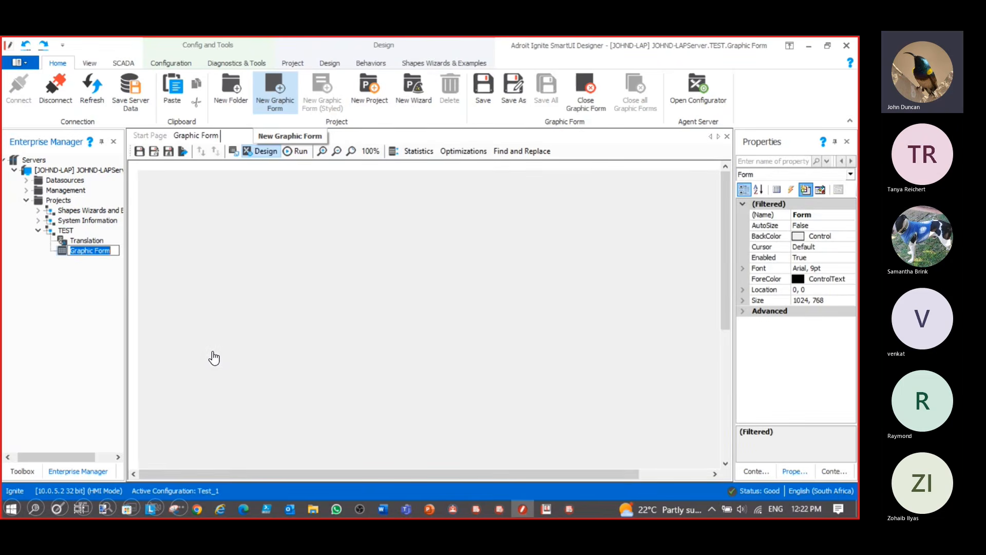
type("MyBatch")
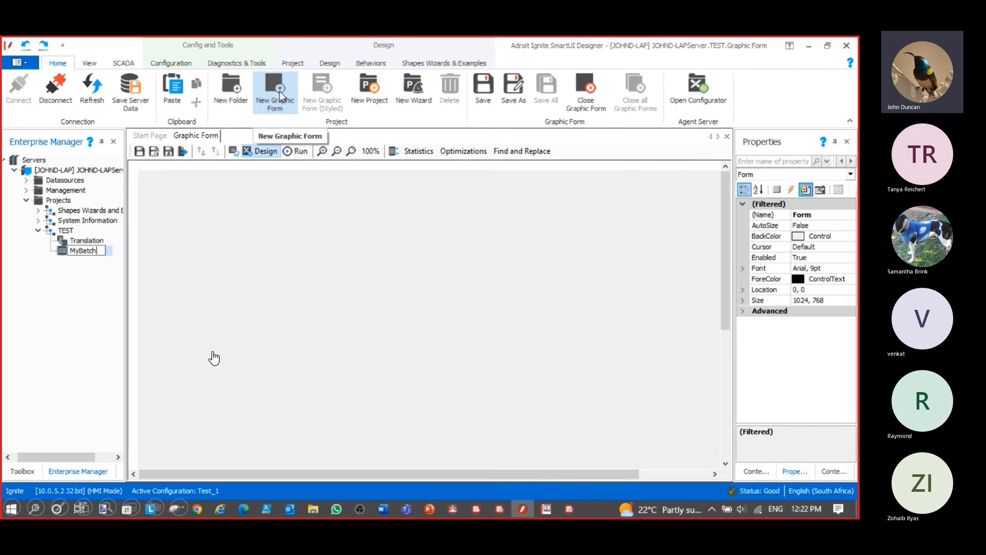
key("Return")
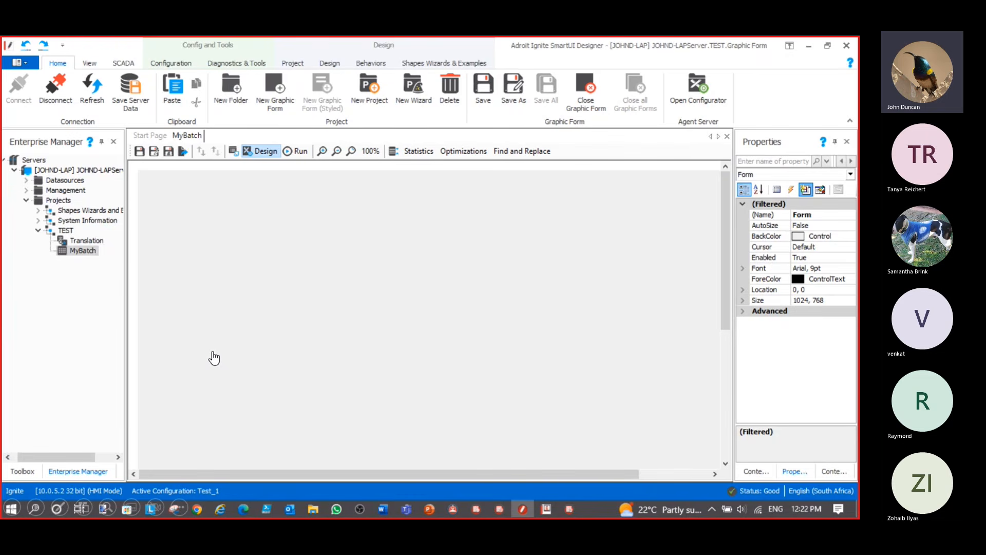
key("Right")
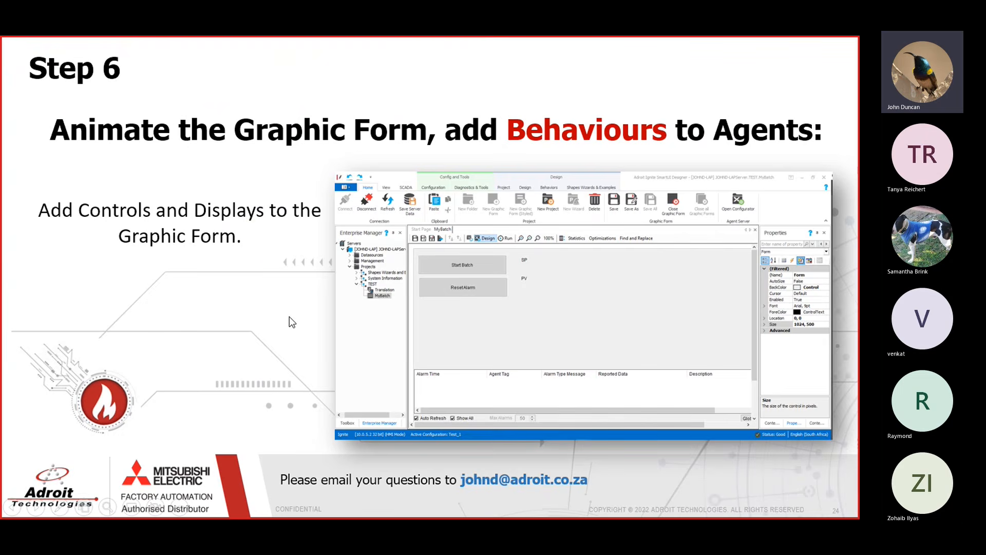
Advance past the Step 6 slide back to the empty MyBatch form
key("Right")
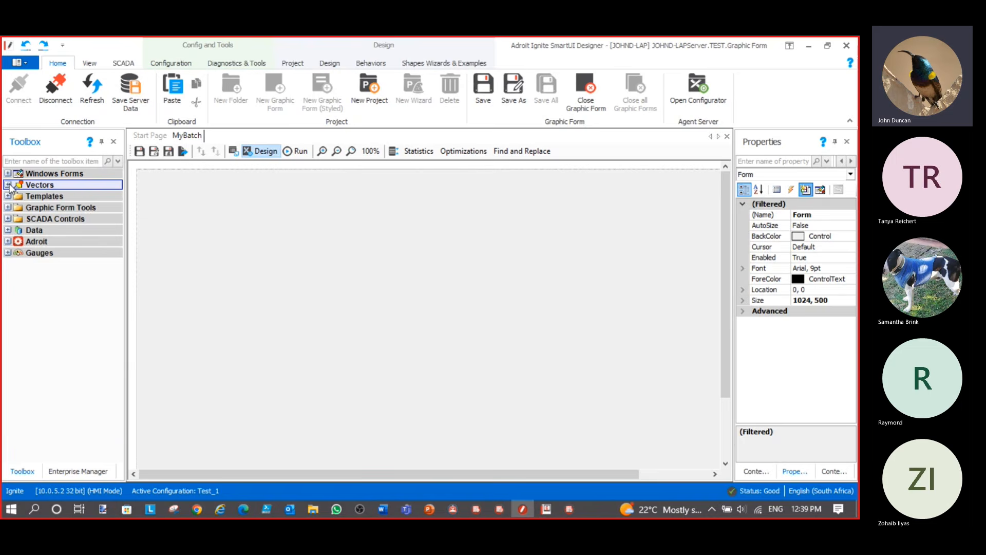
Draw a button near the top-left of the MyBatch form from the Vectors group
left_click(8, 184)
left_click(31, 208)
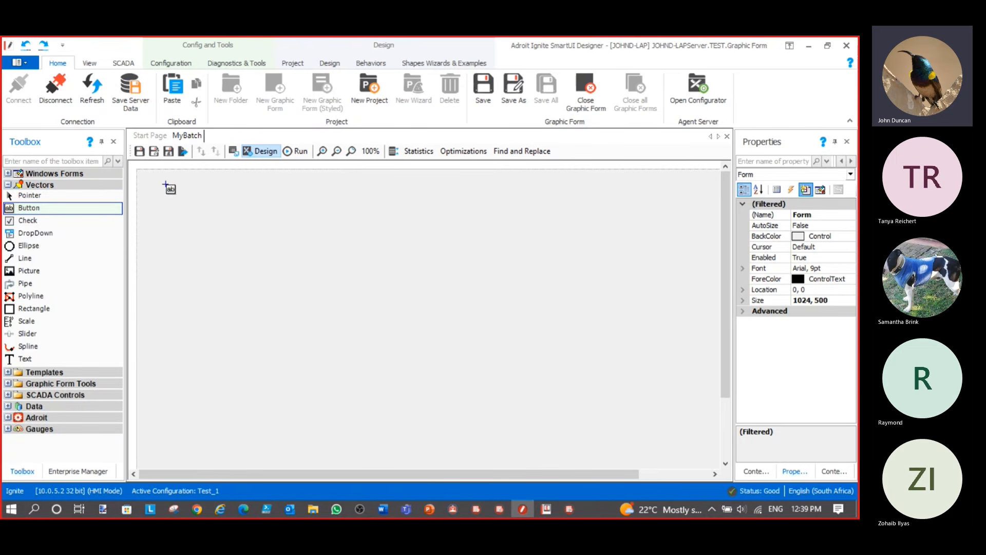
left_click_drag(167, 187, 315, 217)
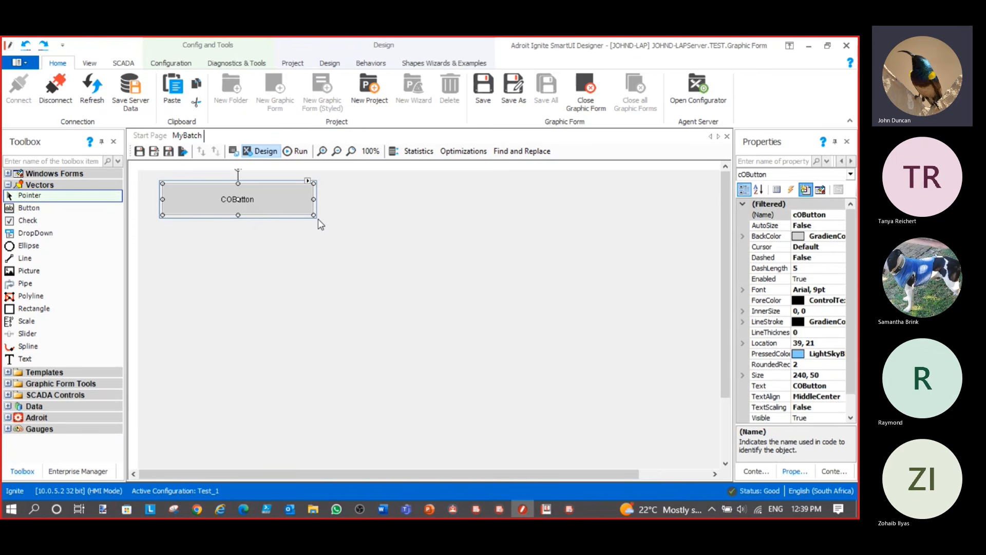
Change the button's caption to 'Start Batch'
left_click(308, 182)
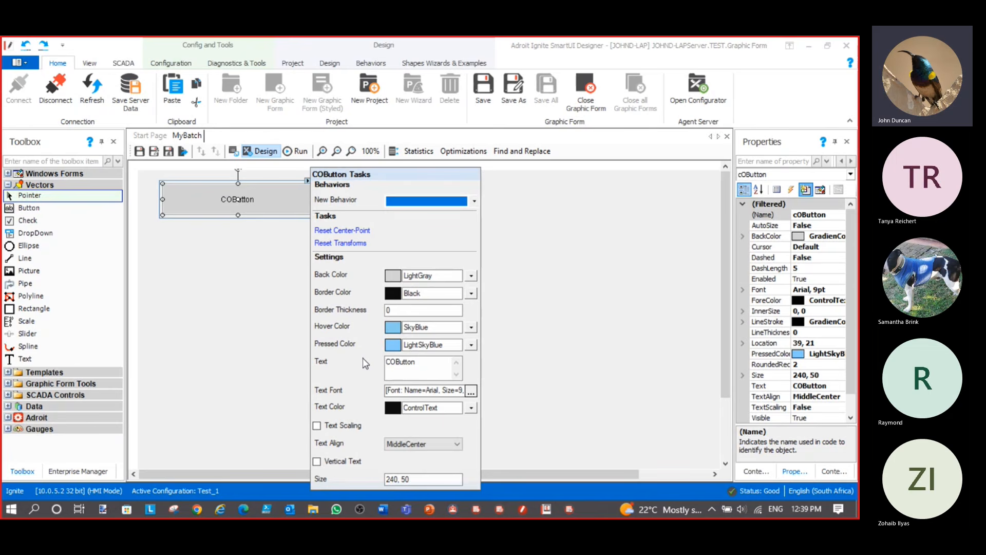
left_click_drag(418, 363, 354, 367)
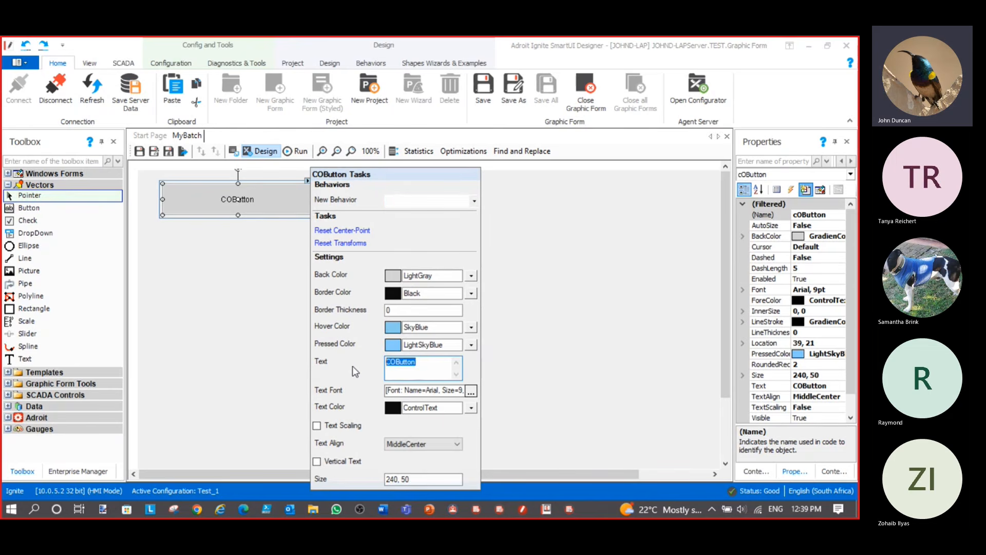
type("Start Batch")
left_click(440, 205)
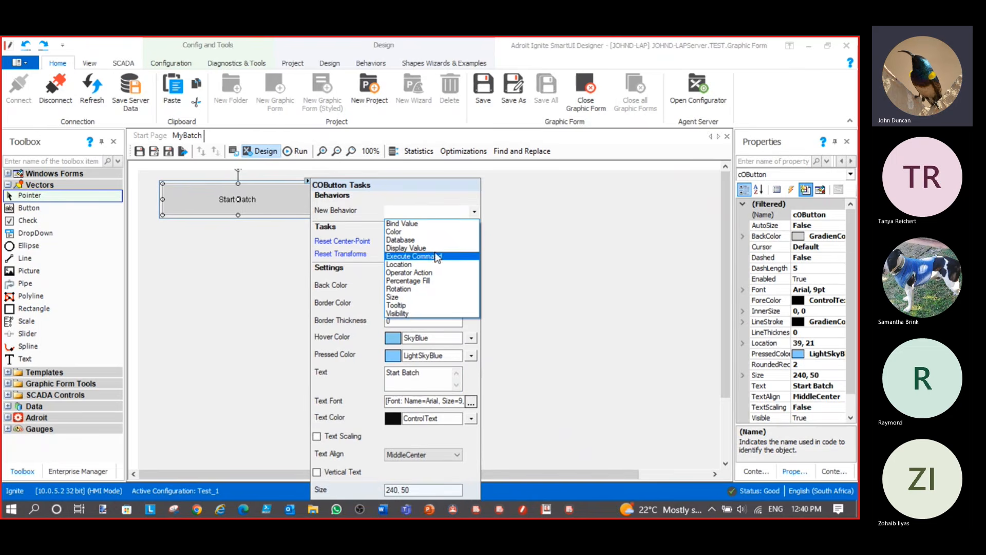
Add an Operator Action to the Start Batch button bound to Adroit.Digital.START-BATCH.value
left_click(429, 274)
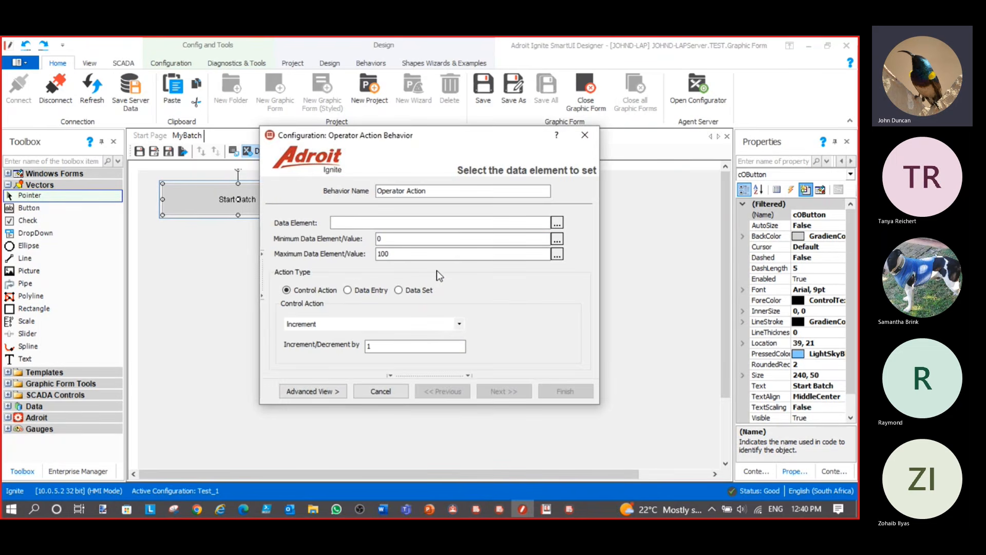
left_click(558, 224)
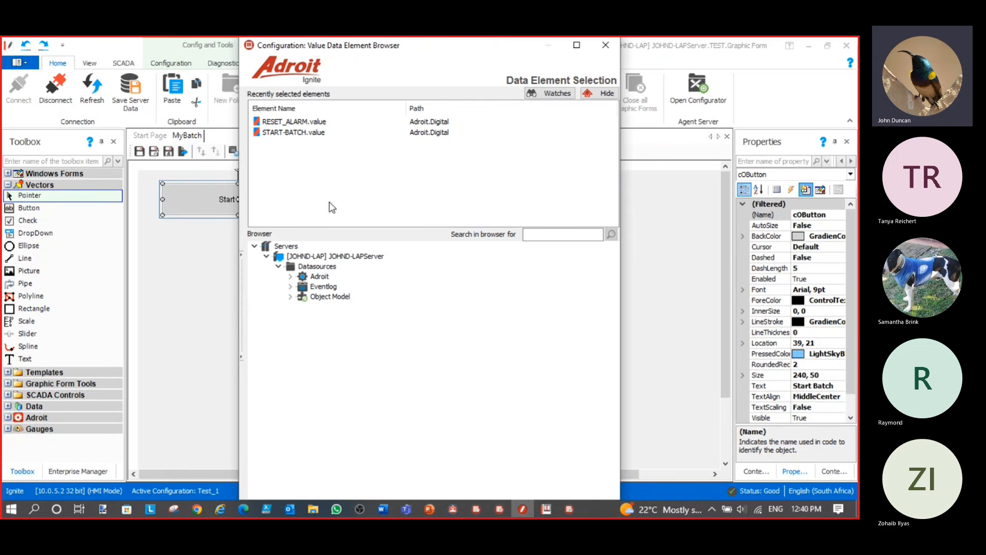
left_click(291, 277)
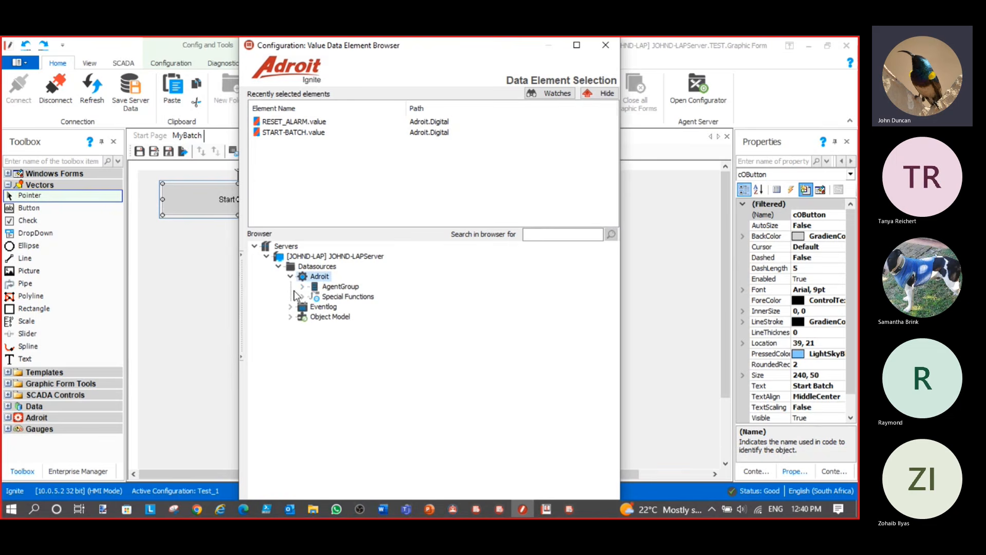
left_click(302, 287)
left_click(340, 286)
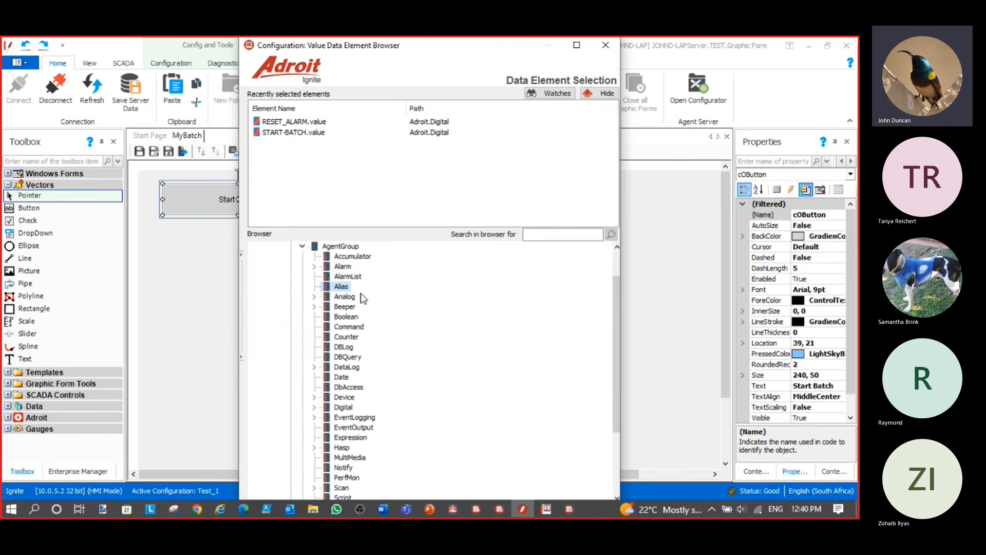
scroll(364, 309, "down", 1)
scroll(365, 314, "up", 1)
scroll(366, 314, "down", 1)
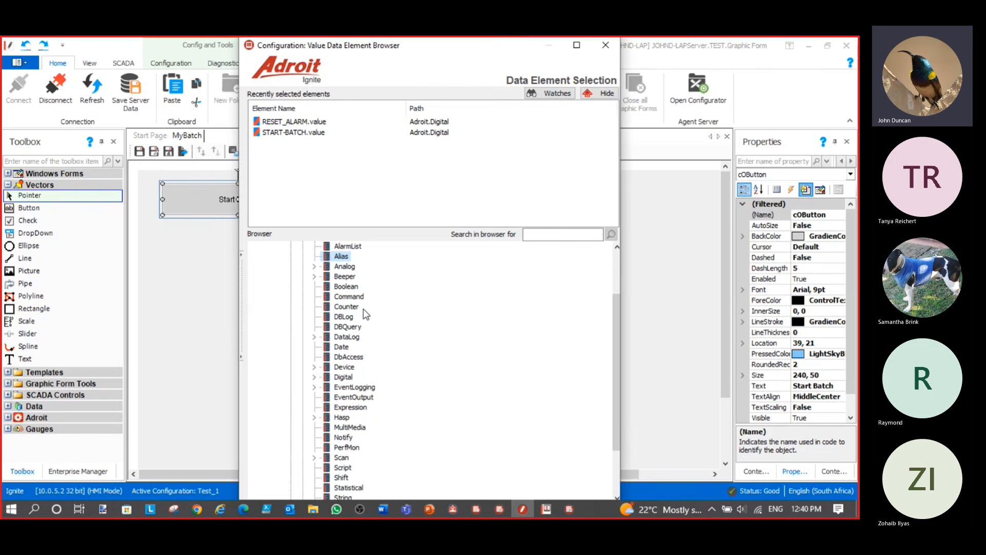
left_click(313, 378)
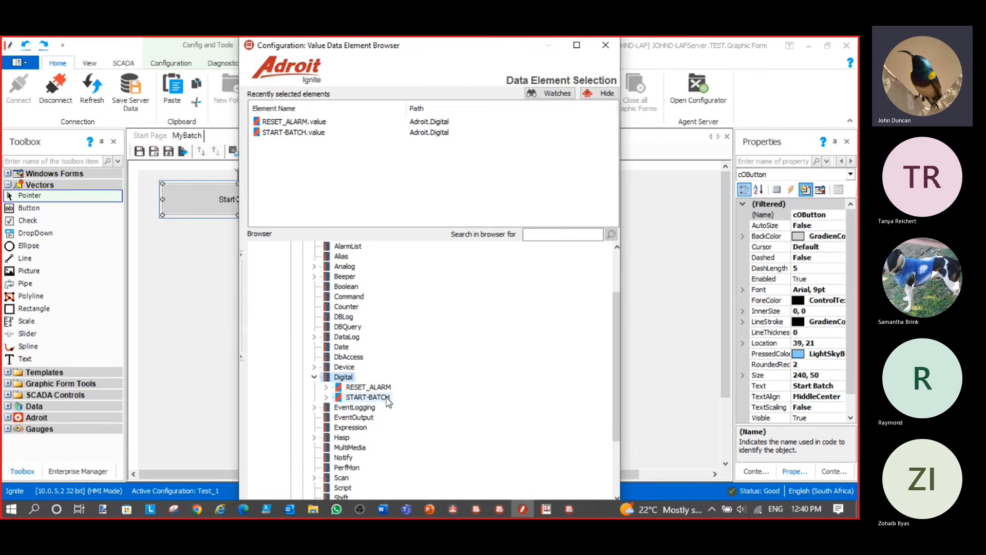
double_click(367, 397)
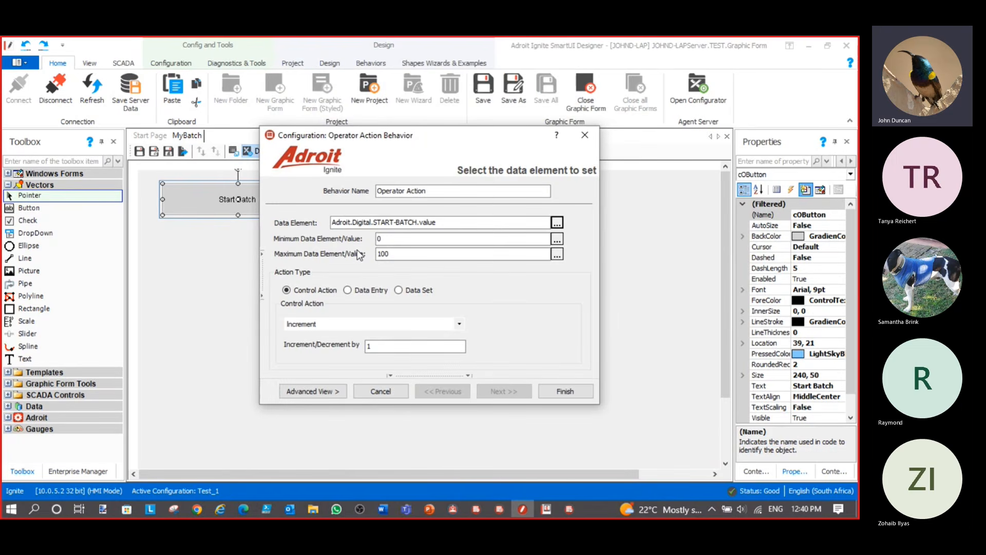
Set the control action to Set Boolean True and finish the behaviour
left_click(335, 324)
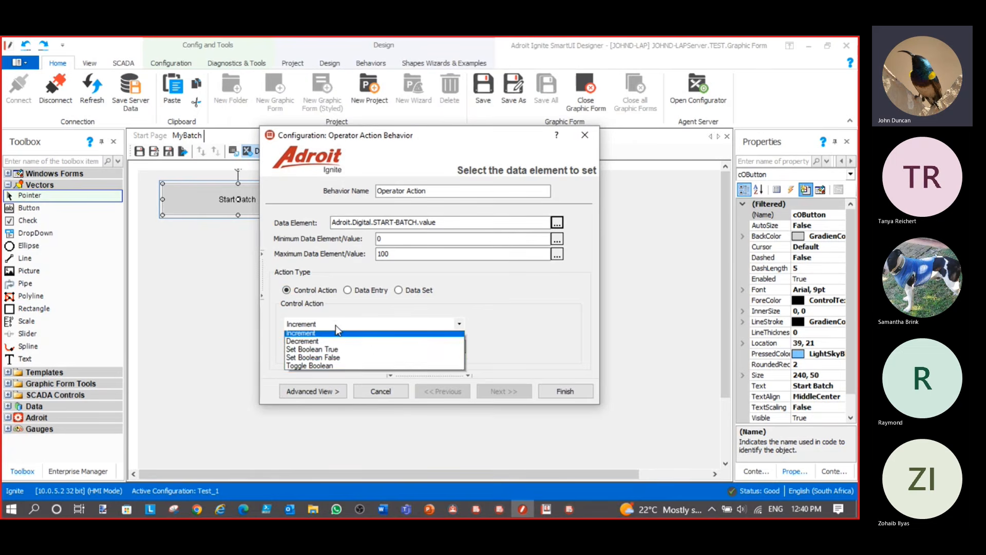
left_click(345, 354)
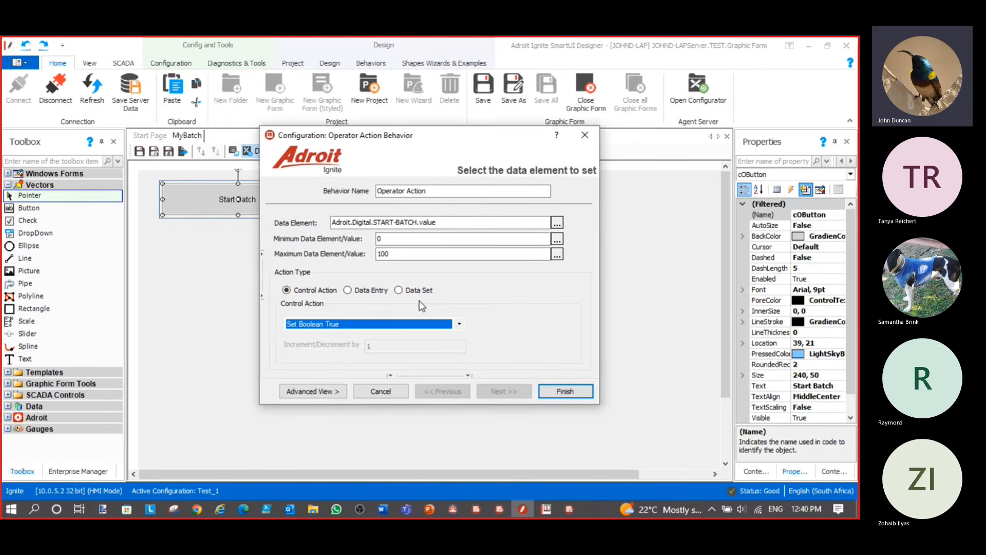
left_click(565, 391)
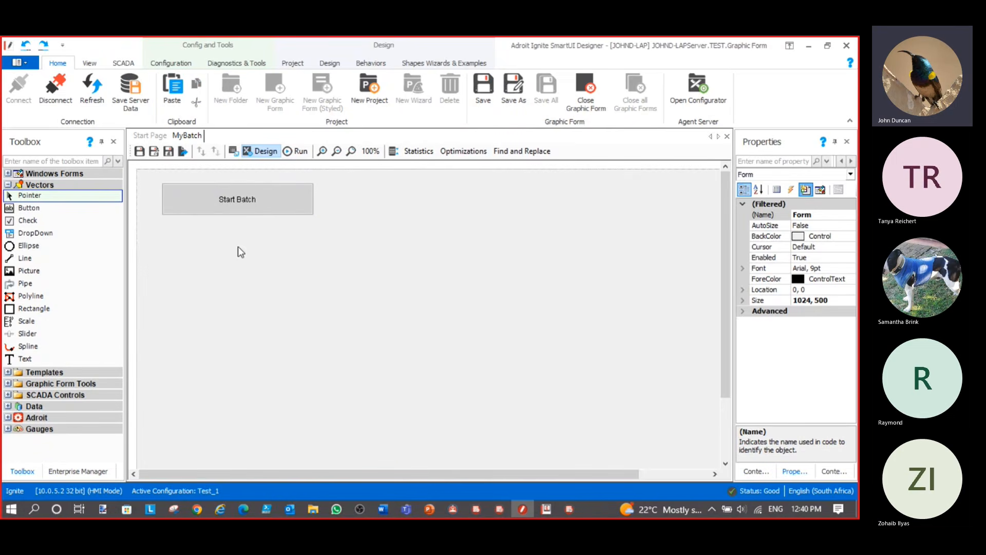
Copy Start Batch with its behaviours and paste the copy just below it
left_click(206, 209)
right_click(207, 209)
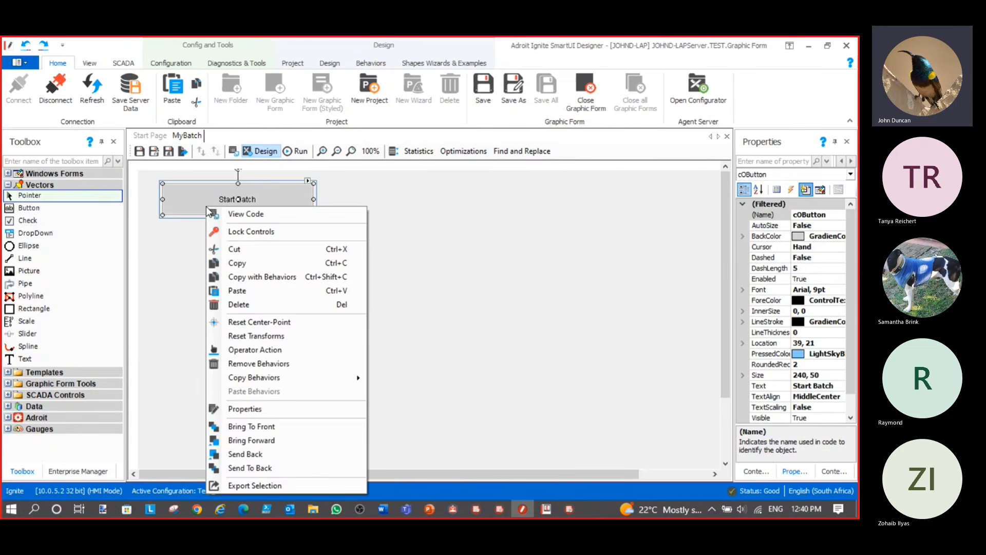
left_click(267, 277)
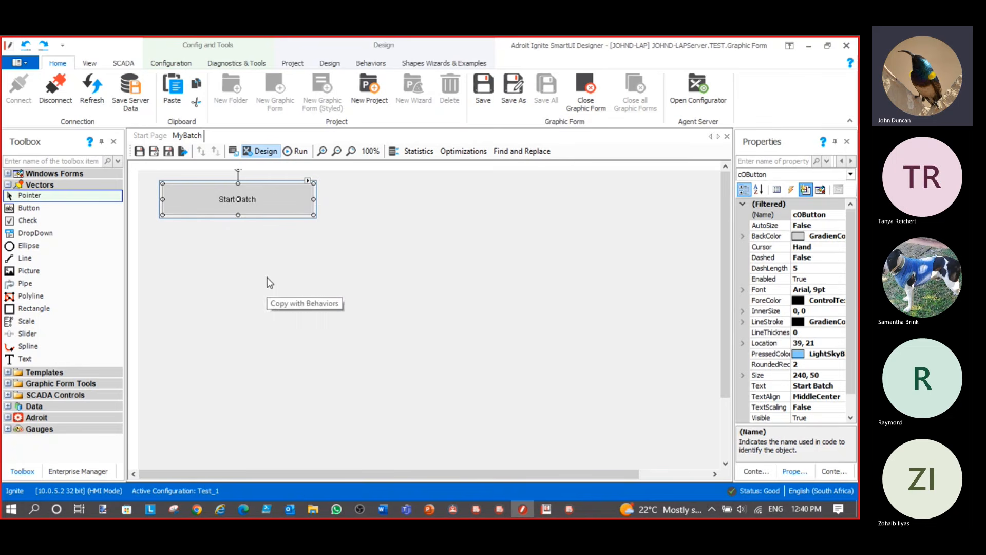
left_click(195, 244)
right_click(195, 244)
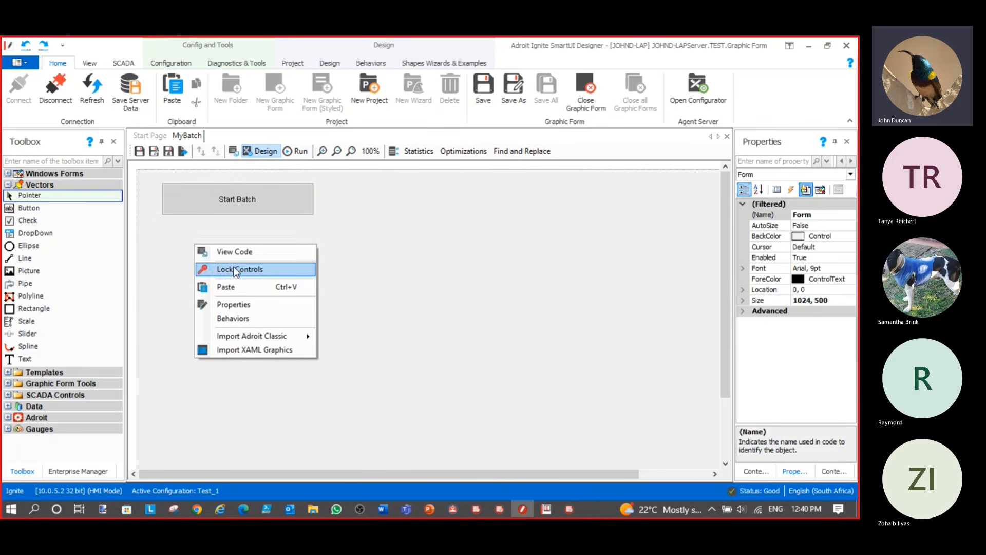
left_click(235, 286)
left_click_drag(238, 268, 207, 243)
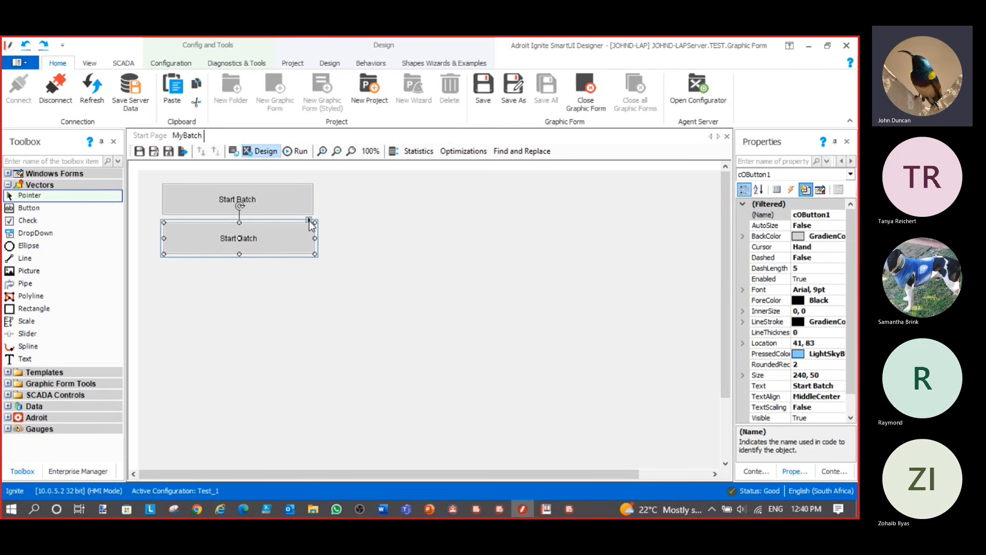
Change the copied button's caption to Reset Alarm
left_click(309, 220)
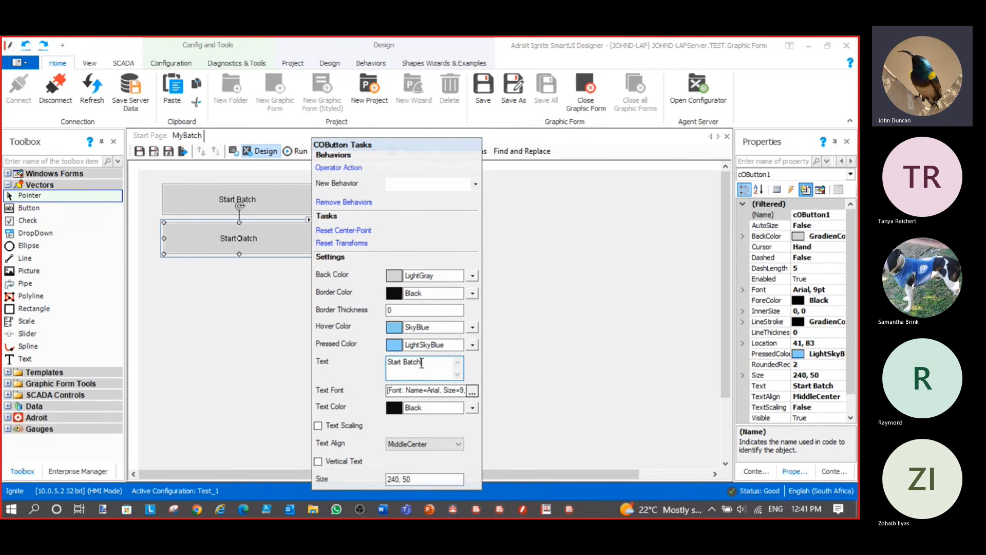
left_click_drag(422, 363, 378, 364)
type("Rs")
key("BackSpace")
type("est")
type("et Ala")
type("rm")
key("Return")
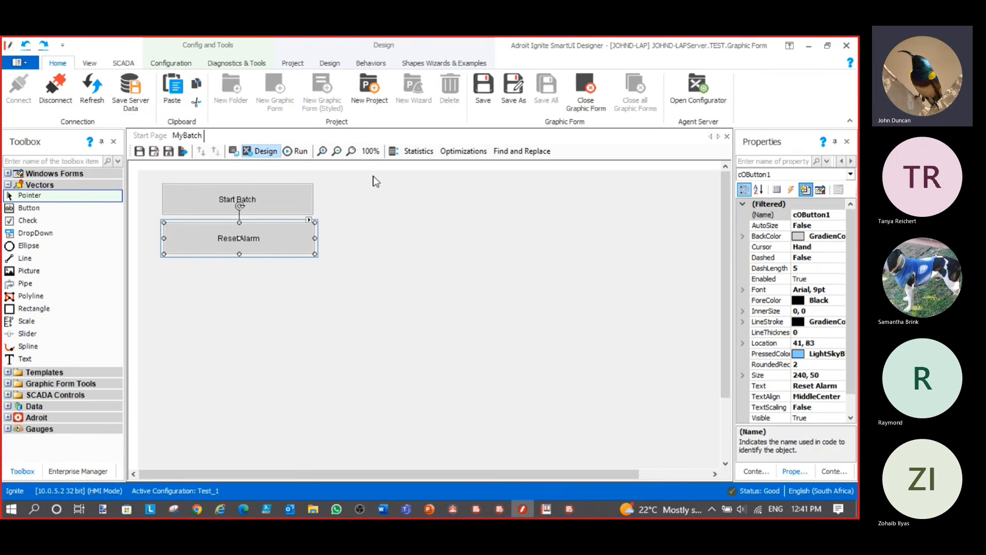
Repoint the copy's Operator Action to the RESET_ALARM data element and save it
left_click(310, 222)
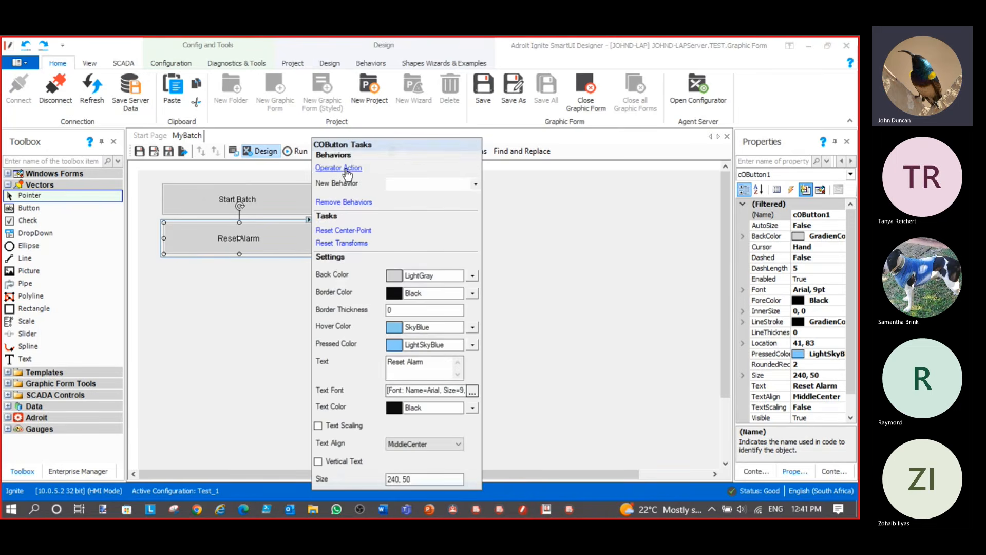
left_click(345, 169)
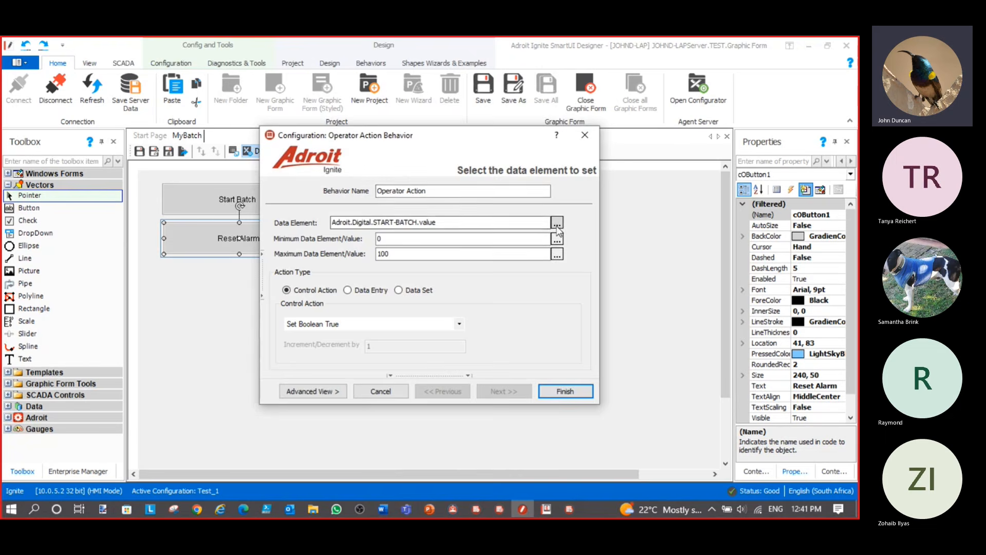
left_click(556, 224)
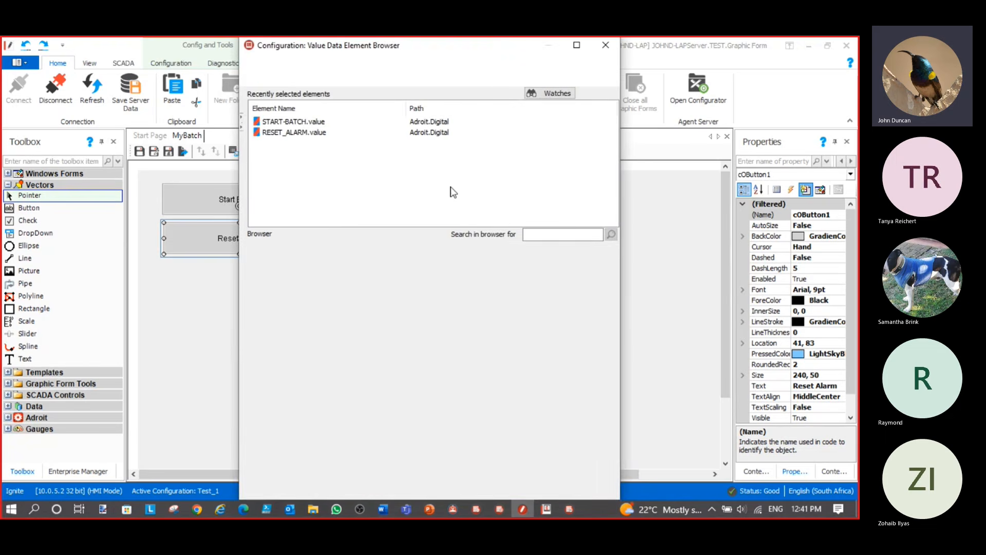
left_click(369, 297)
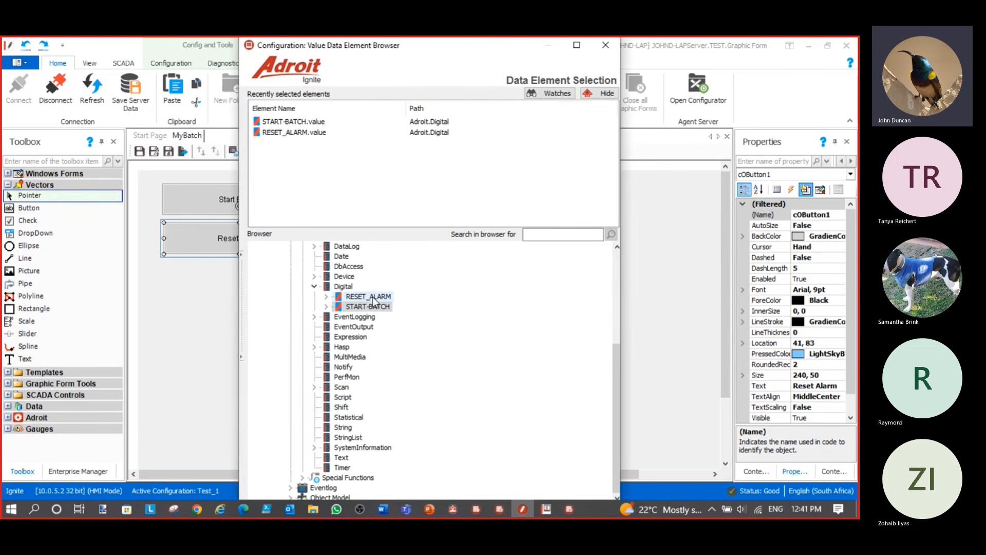
double_click(373, 298)
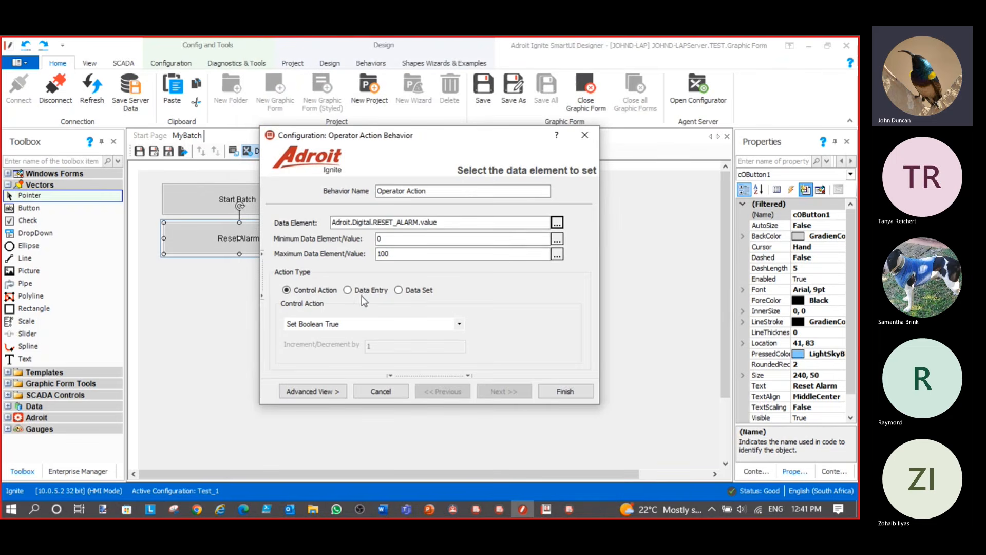
left_click(561, 393)
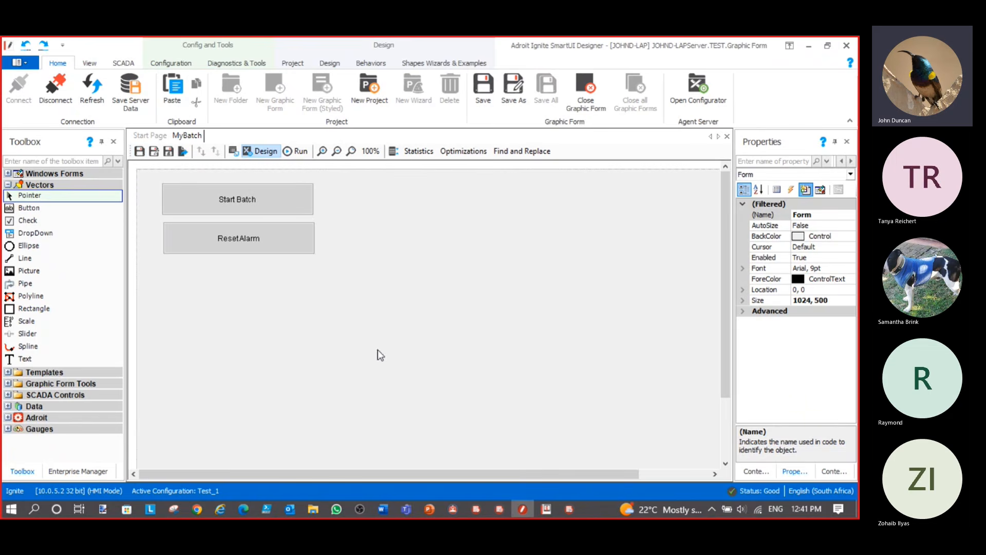
Run the form and place the Batching Simulation OPC Server window beside it
left_click(300, 152)
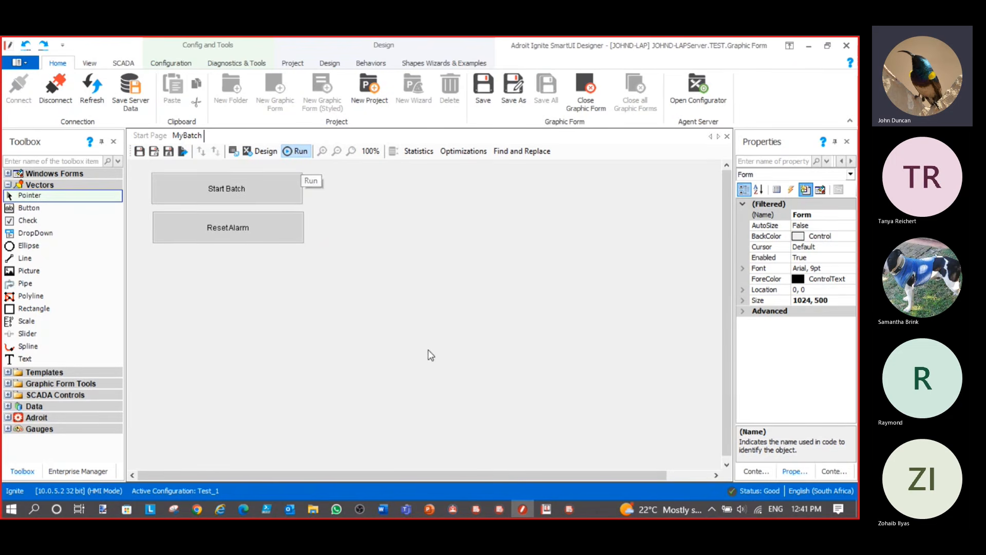
mouse_move(483, 513)
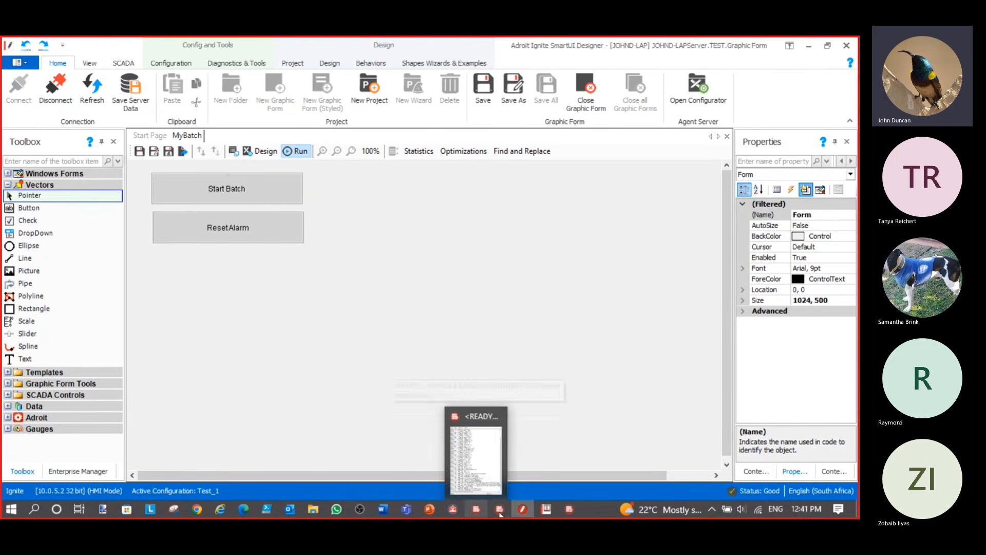
left_click(569, 512)
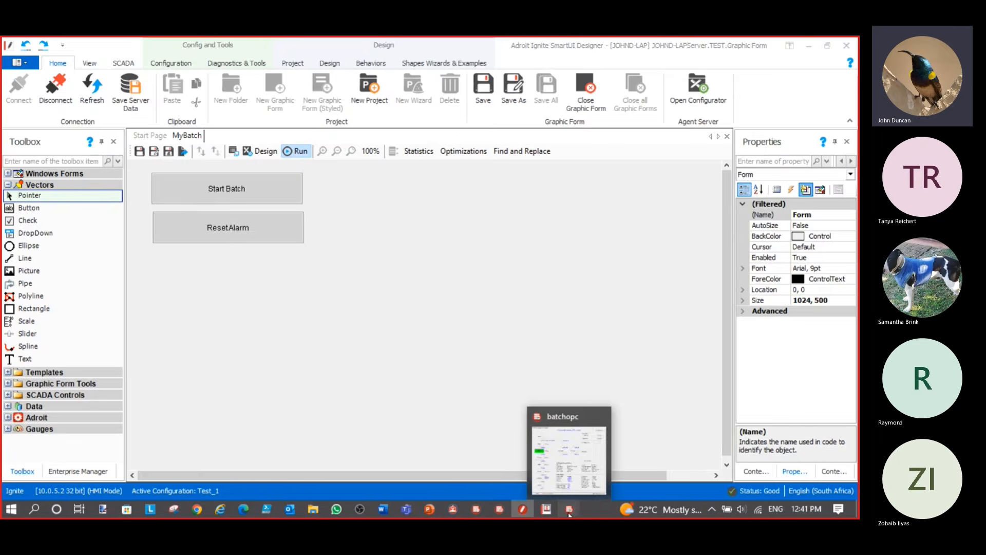
left_click_drag(576, 78, 588, 46)
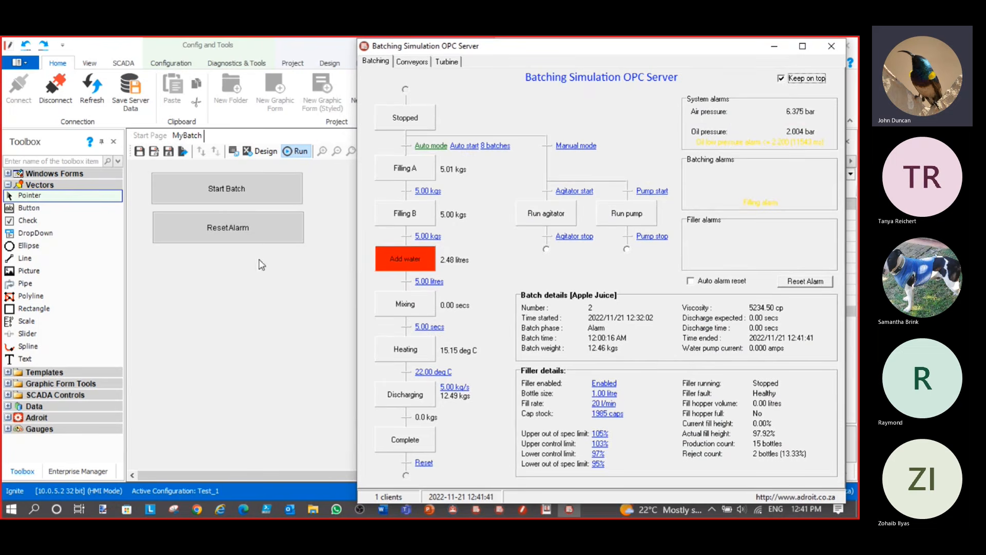
Clear the alarm, reset the batch, and start batch 3 (Pear Juice) from Start Batch
left_click(226, 236)
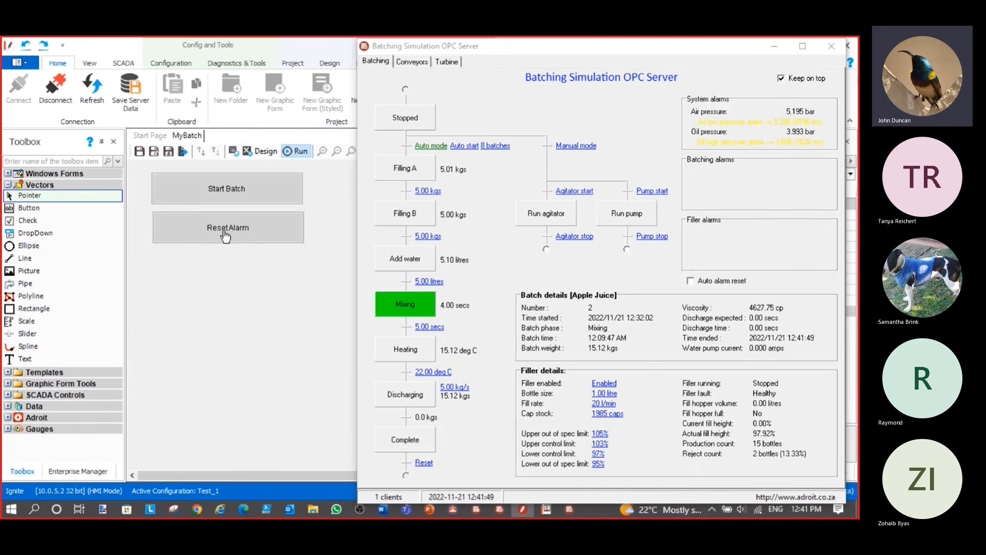
left_click(425, 464)
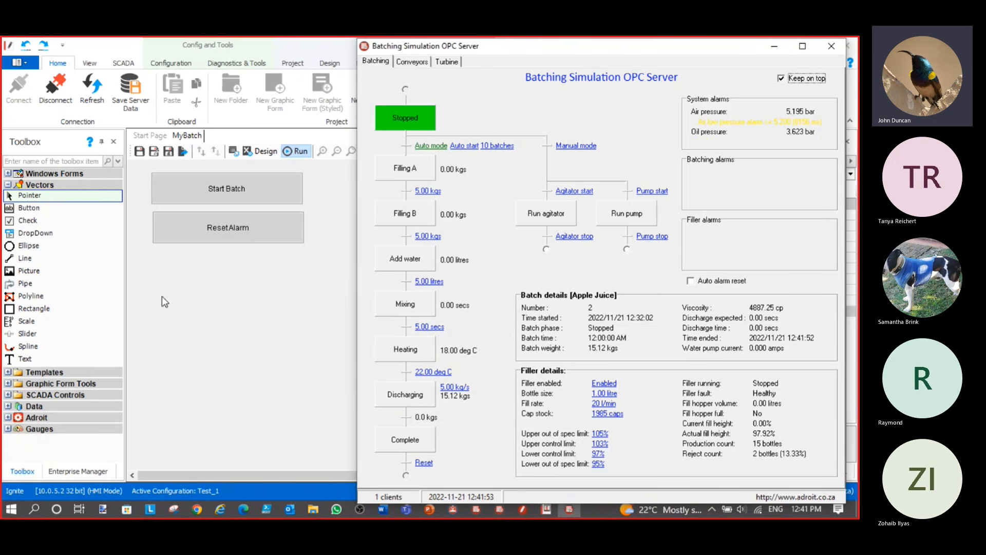
left_click(229, 197)
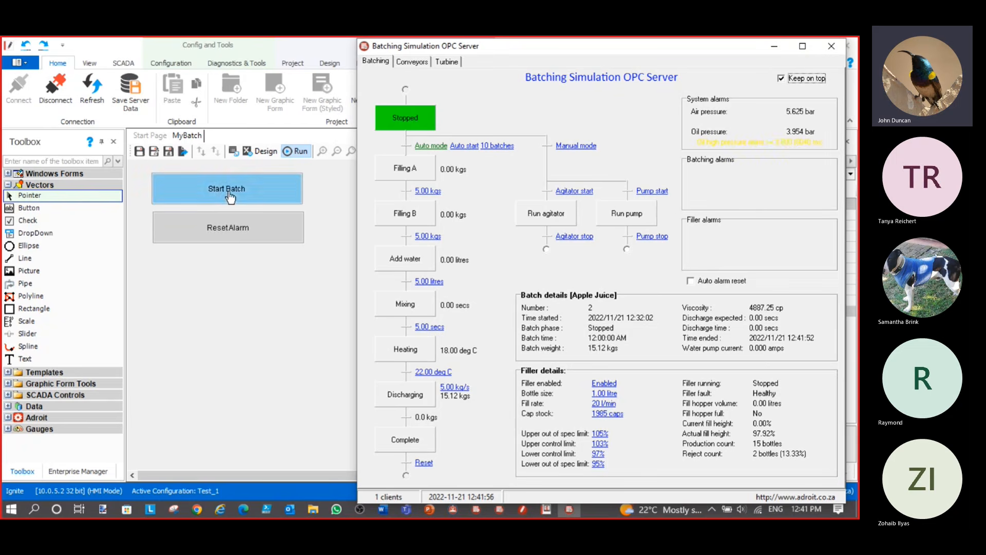
left_click(230, 198)
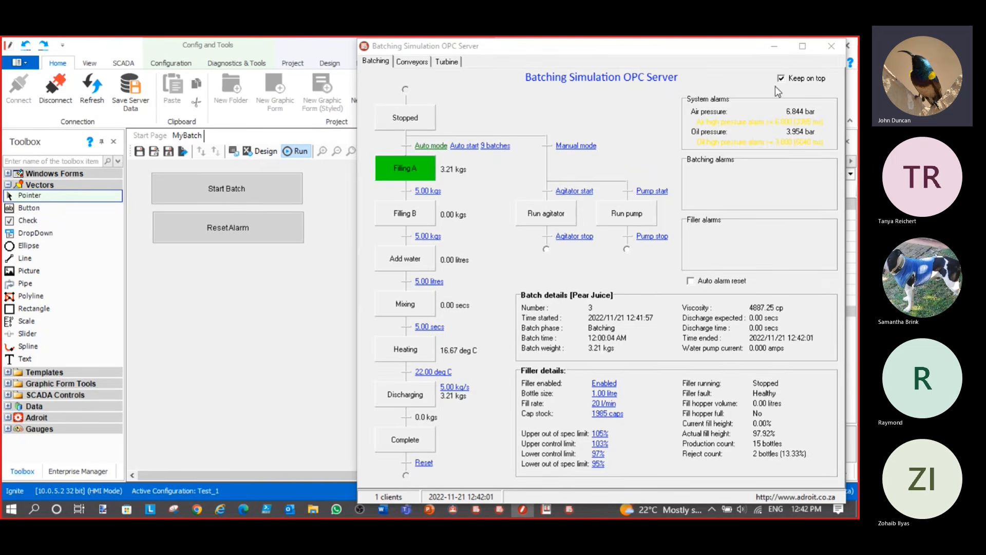
left_click(773, 46)
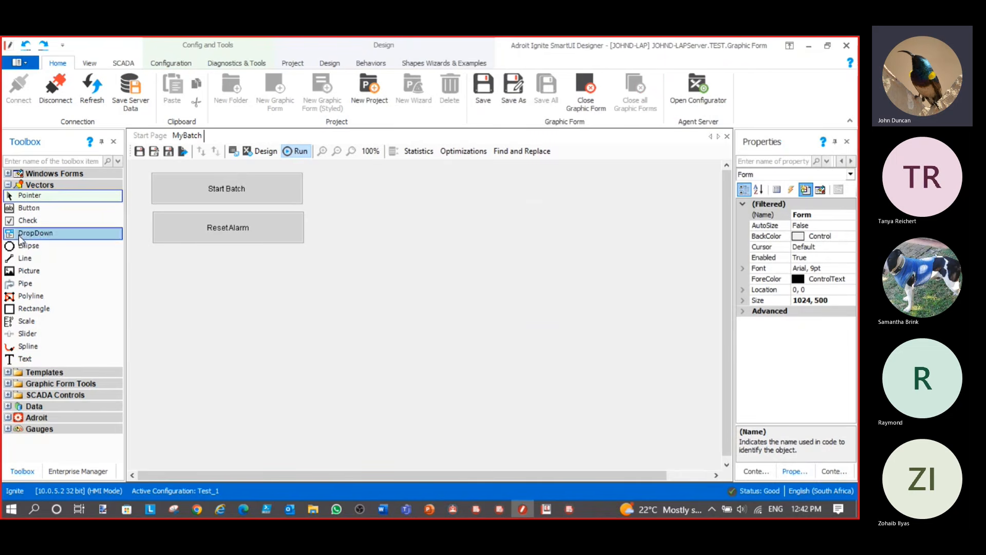
In design mode, draw a Label to the right of the Start Batch button
left_click(7, 174)
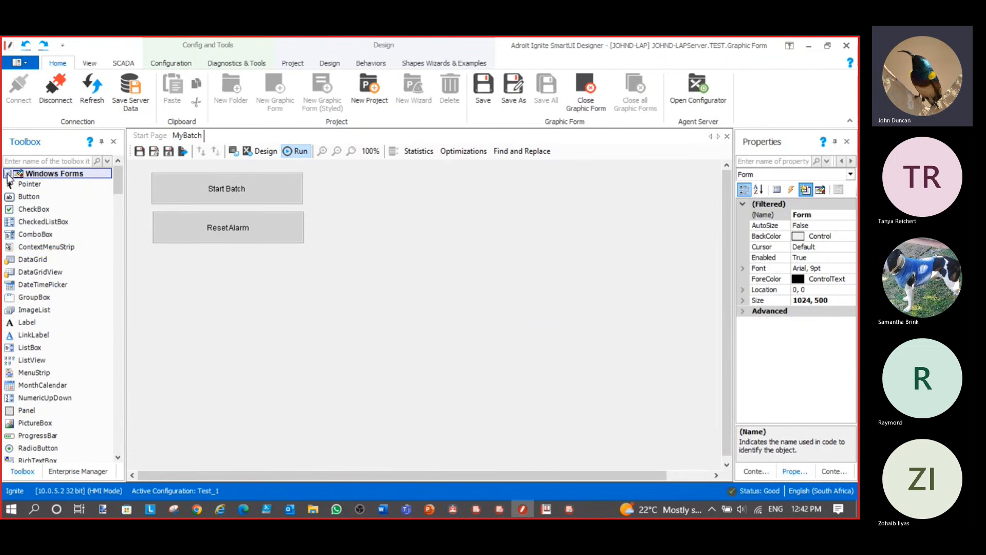
left_click(30, 322)
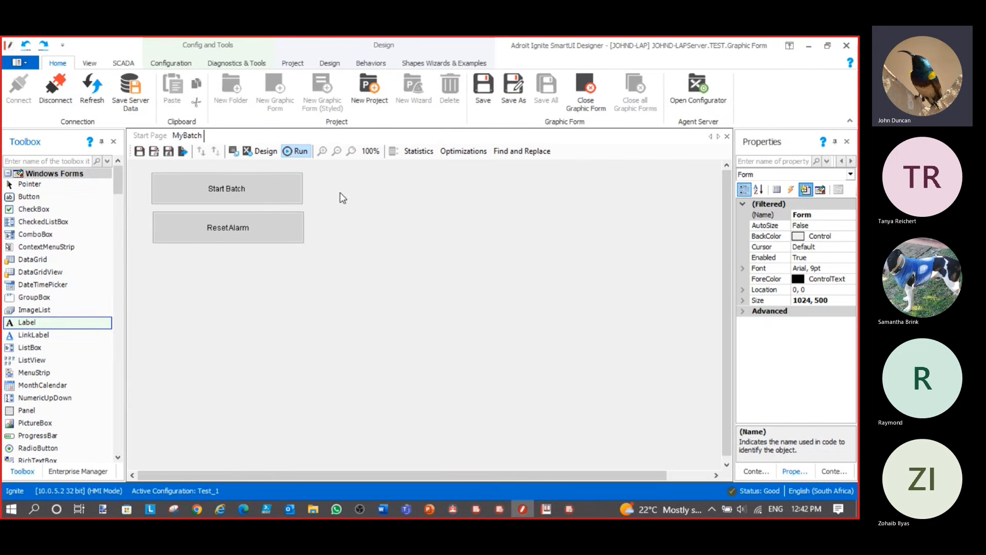
left_click_drag(92, 324, 375, 187)
left_click(266, 153)
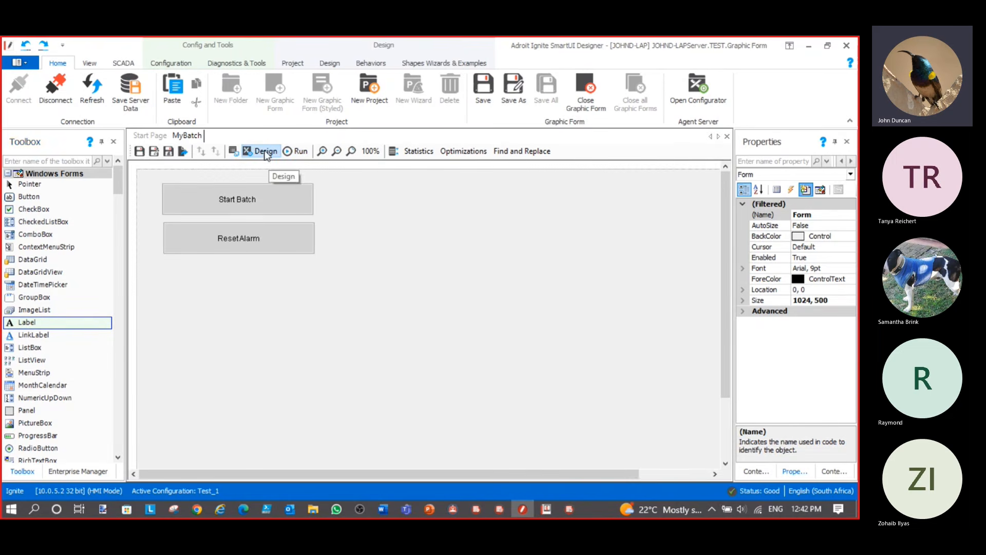
left_click(38, 322)
left_click_drag(389, 189, 492, 222)
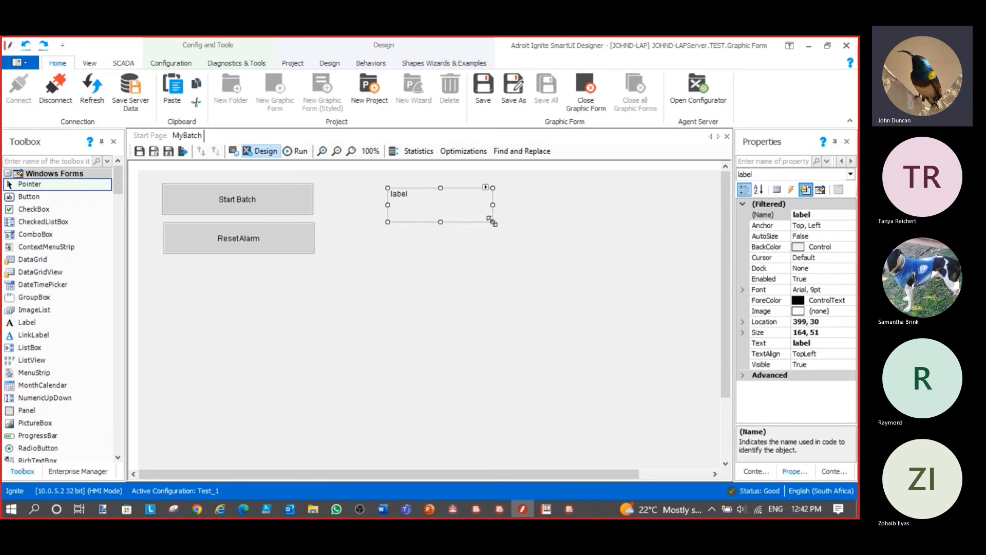
Name the label labelSP and set its text to SP
left_click(823, 343)
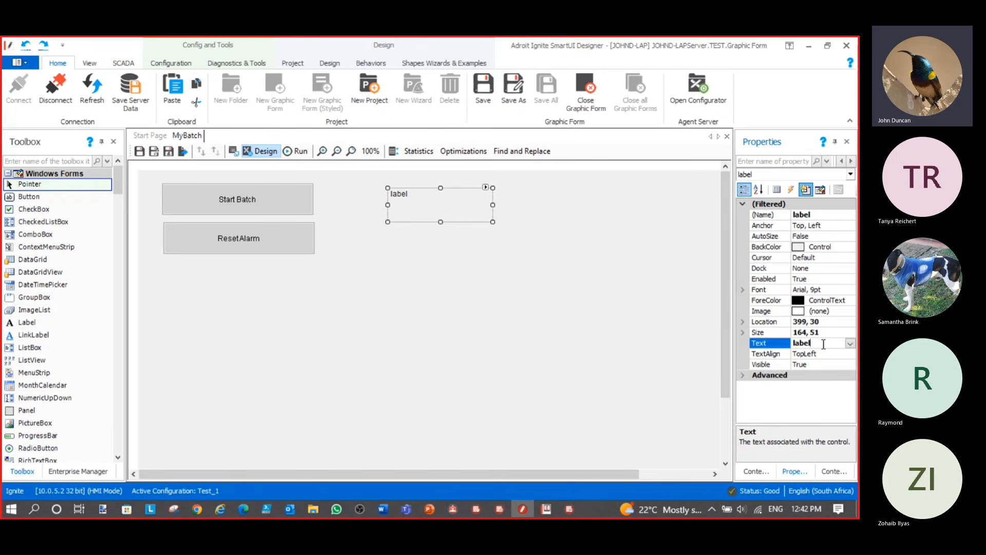
left_click(820, 213)
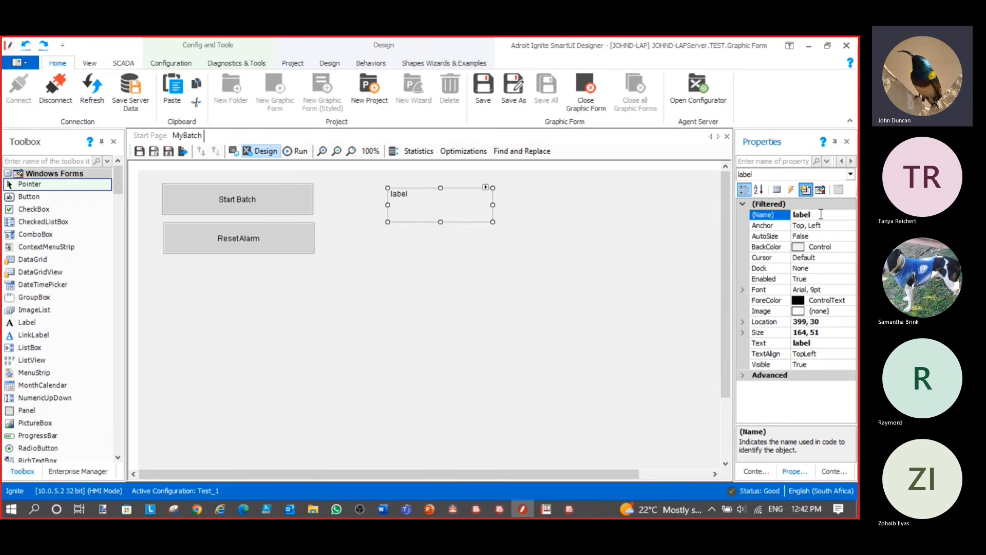
type("SP")
left_click(820, 342)
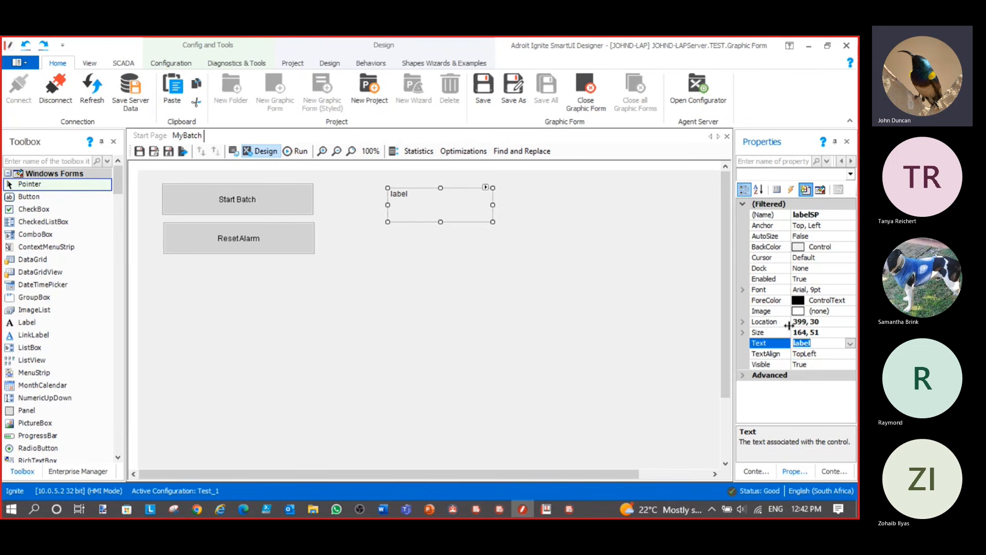
type("SP")
left_click(445, 203)
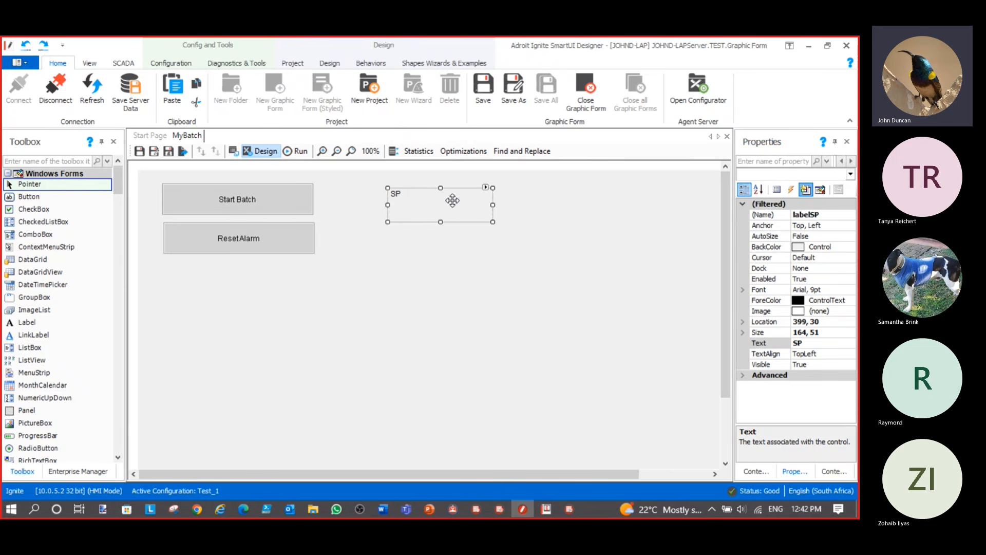
left_click(486, 188)
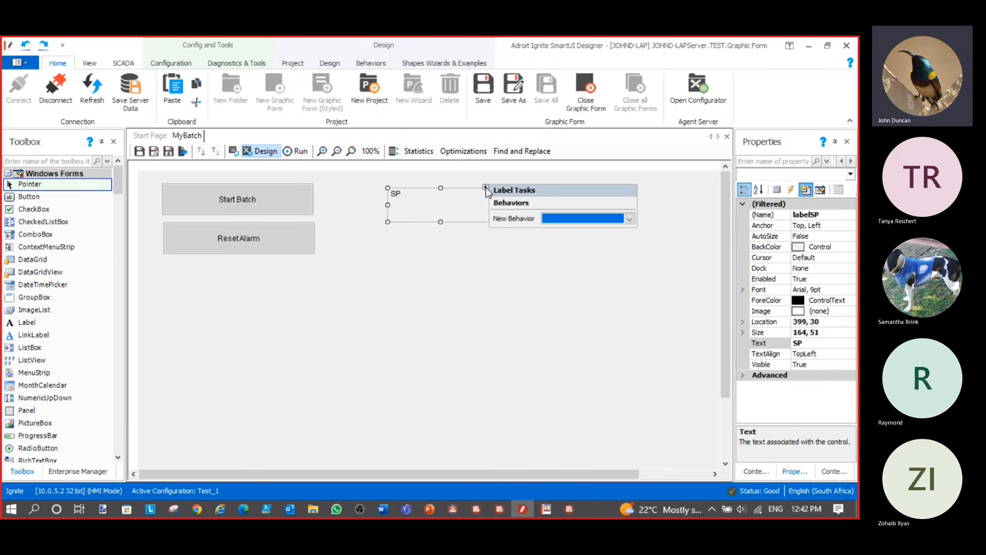
Add a Display Value behaviour to labelSP bound to Adroit.Analog.MIXTEMP_SP.value
left_click(586, 220)
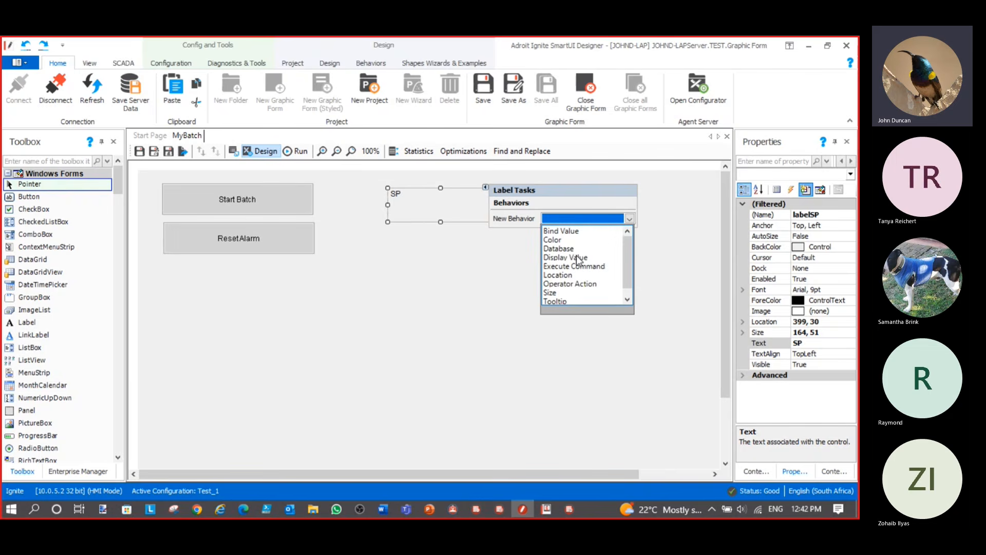
left_click(578, 258)
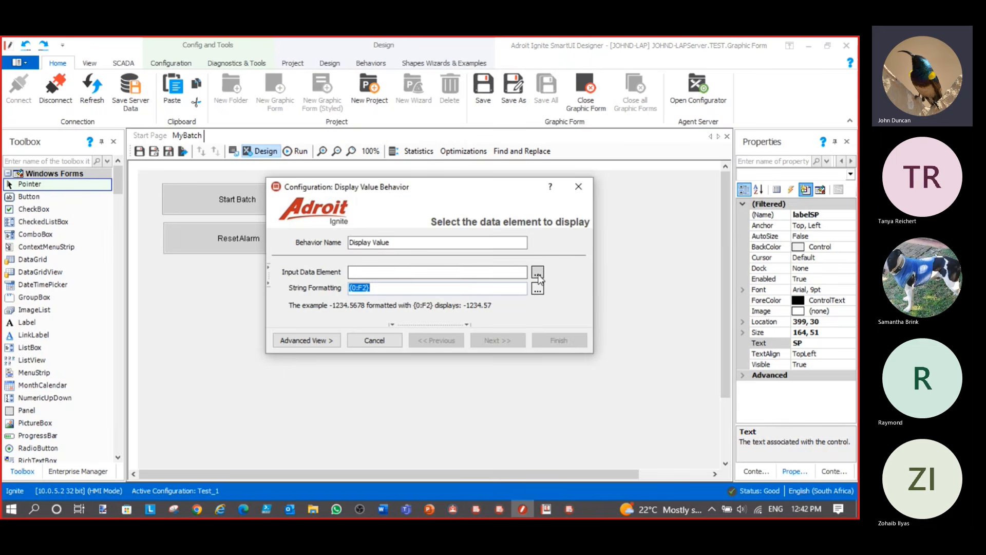
left_click(537, 272)
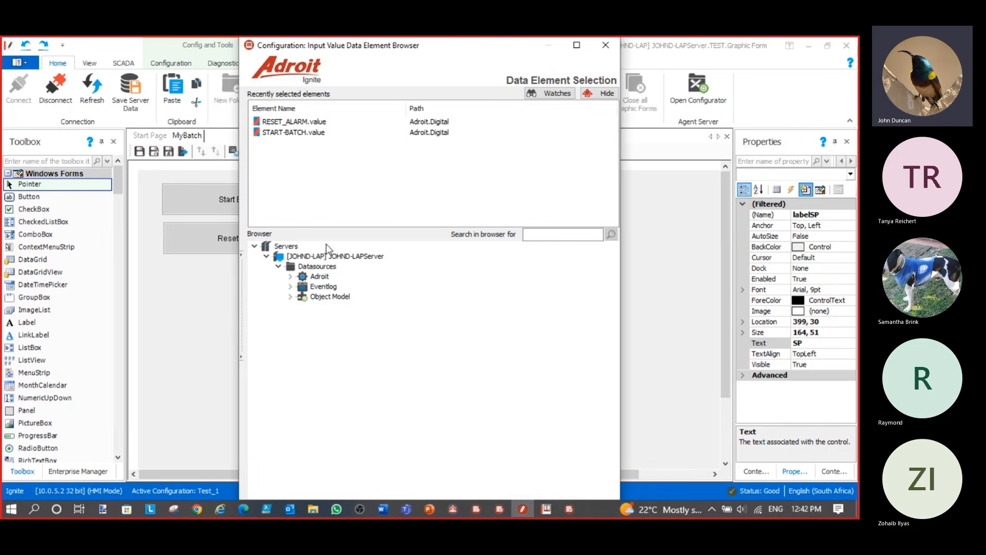
left_click(291, 278)
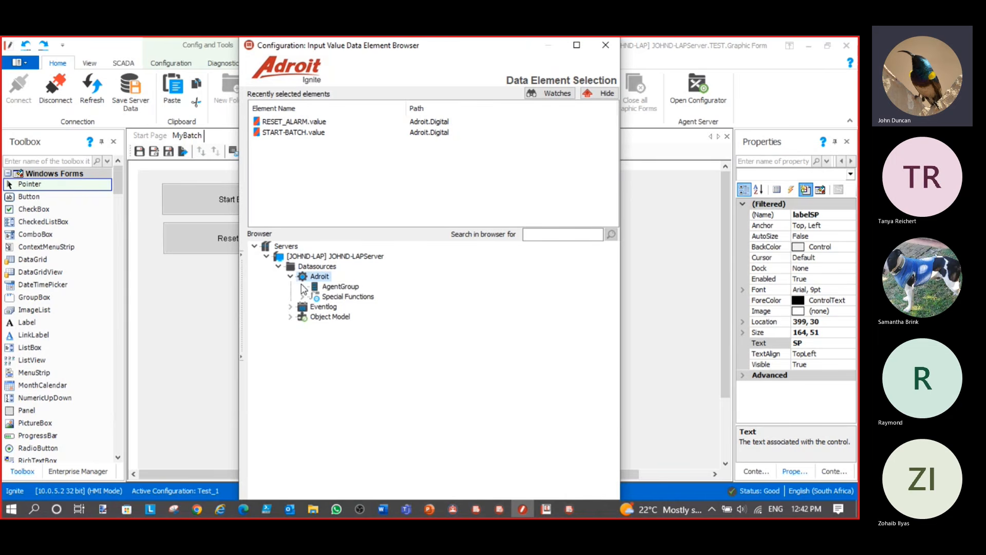
left_click(303, 286)
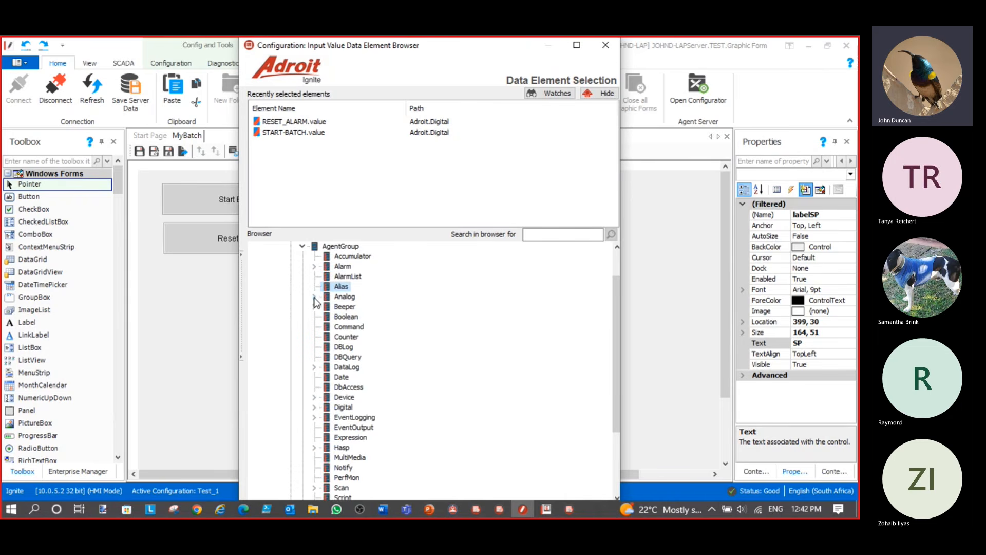
left_click(314, 297)
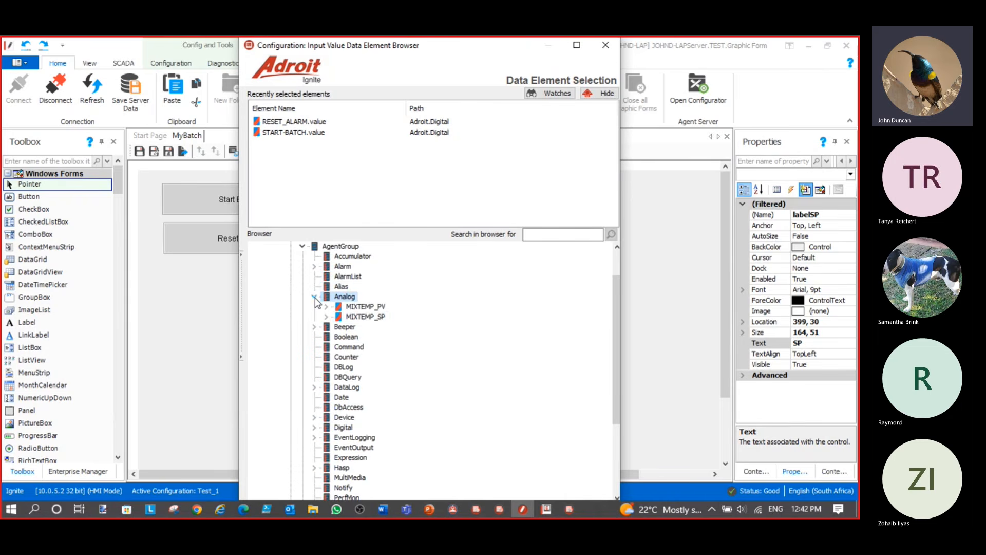
double_click(371, 317)
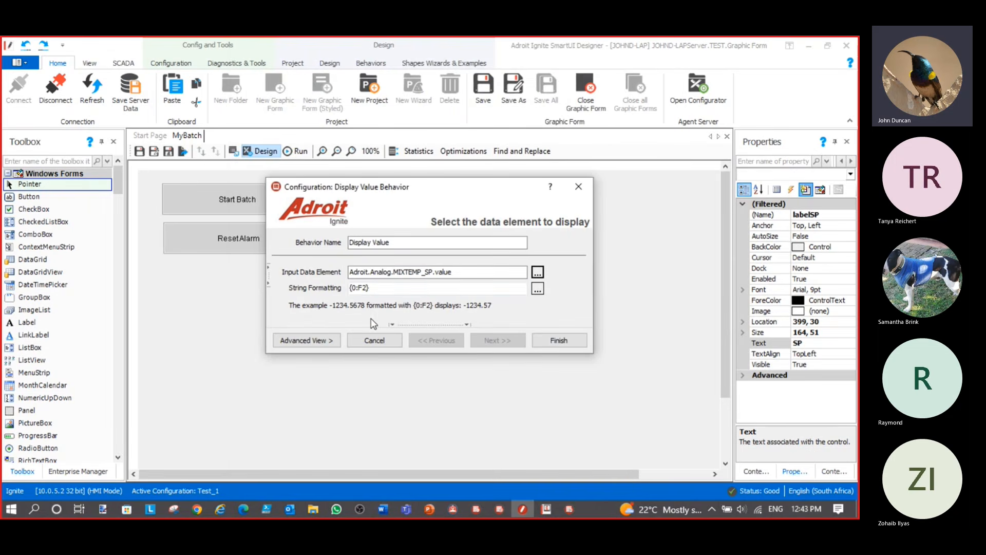
Format the value as 'MixTank Setpoint {0:F2} Deg C' and finish
left_click(351, 289)
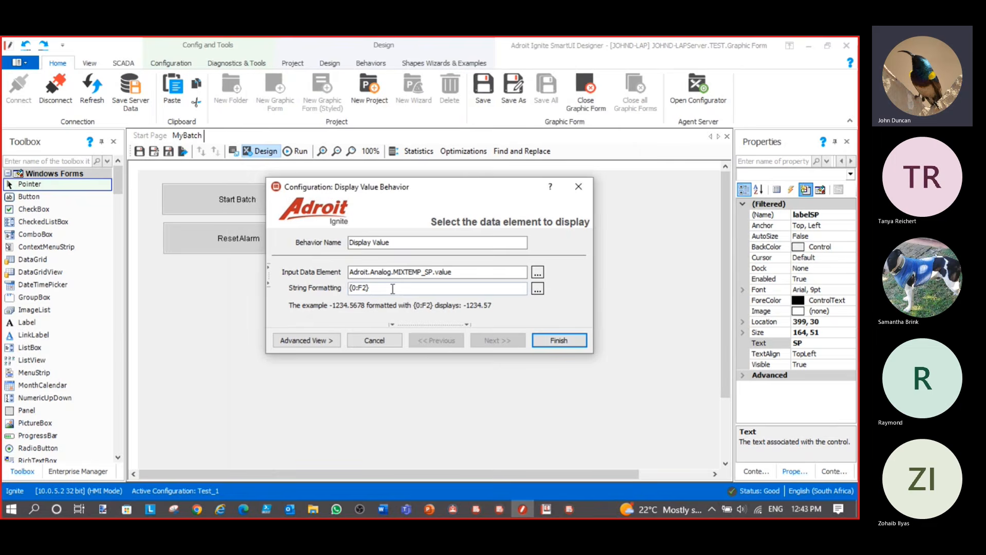
type("Mi")
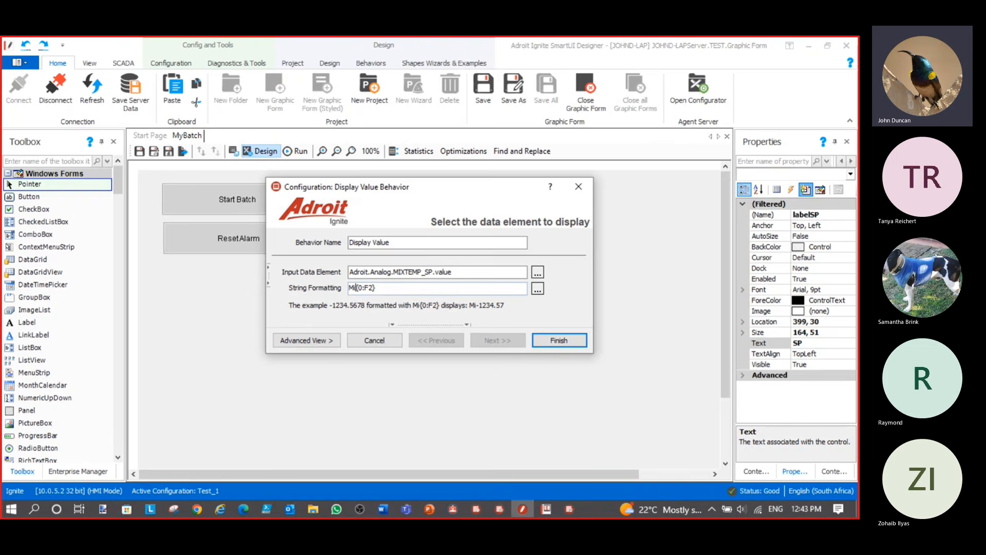
type("xTan")
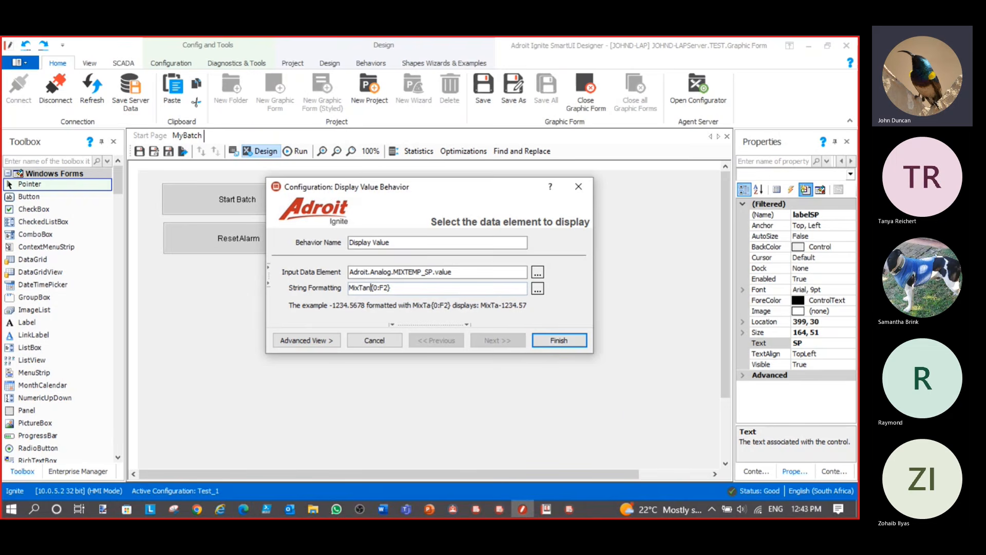
type("k Set")
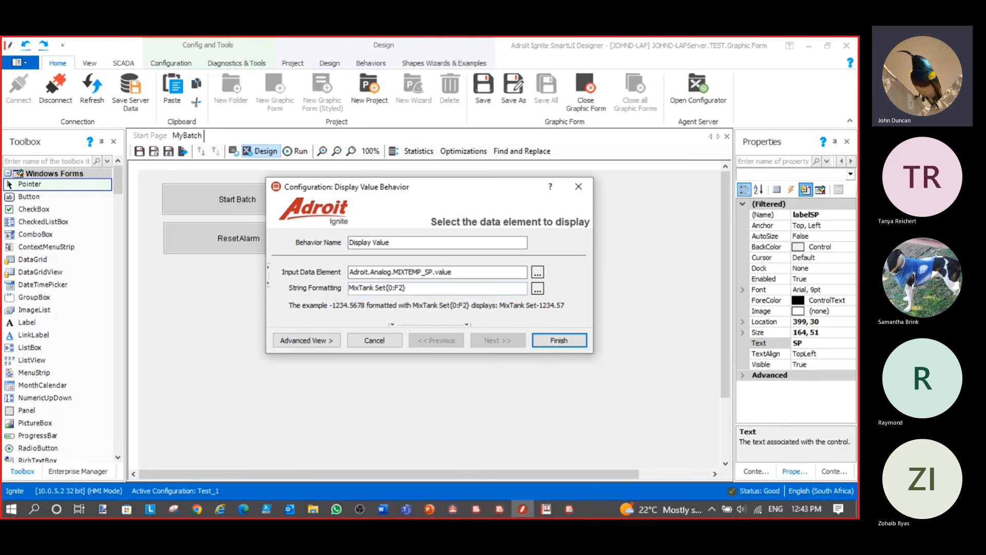
type("point")
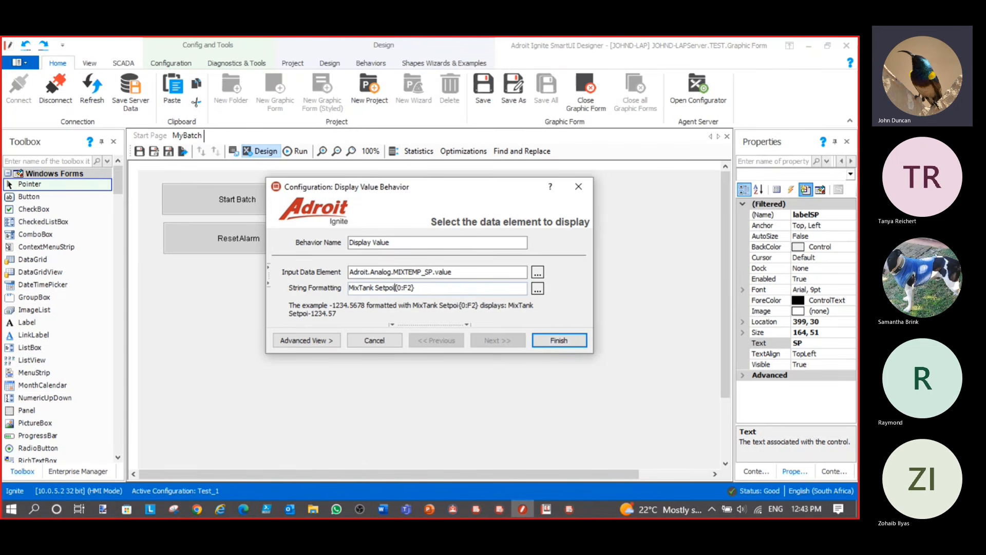
left_click(439, 289)
type("Deg")
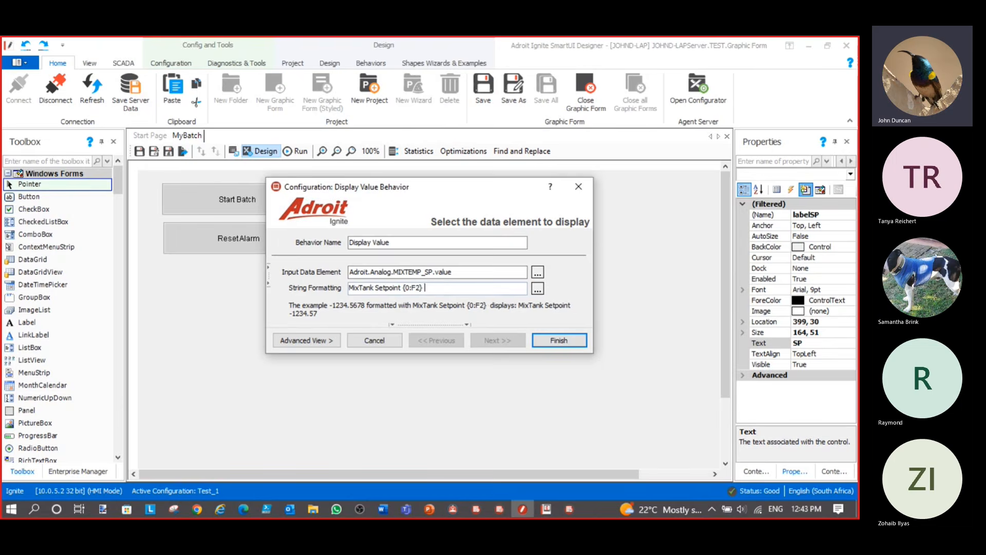
type(" C")
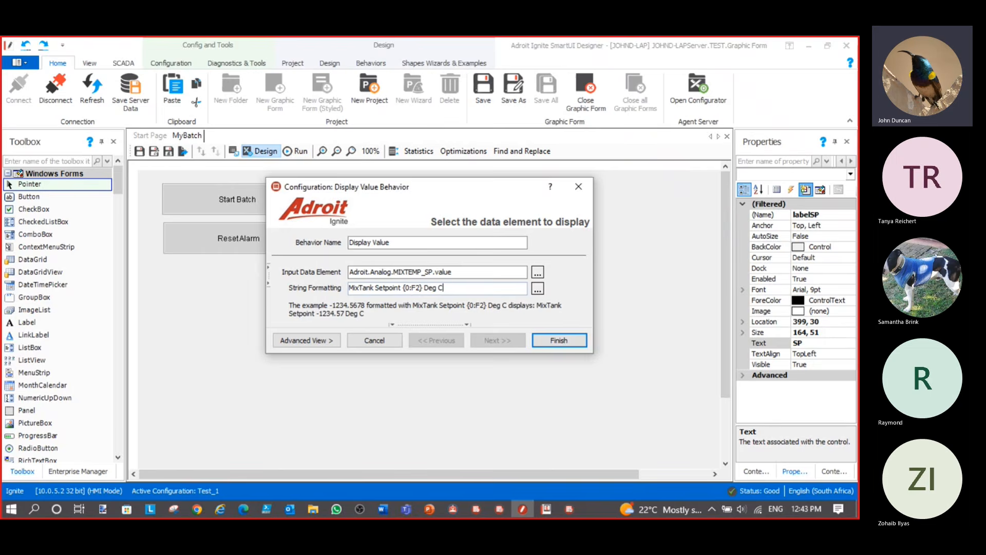
left_click(565, 340)
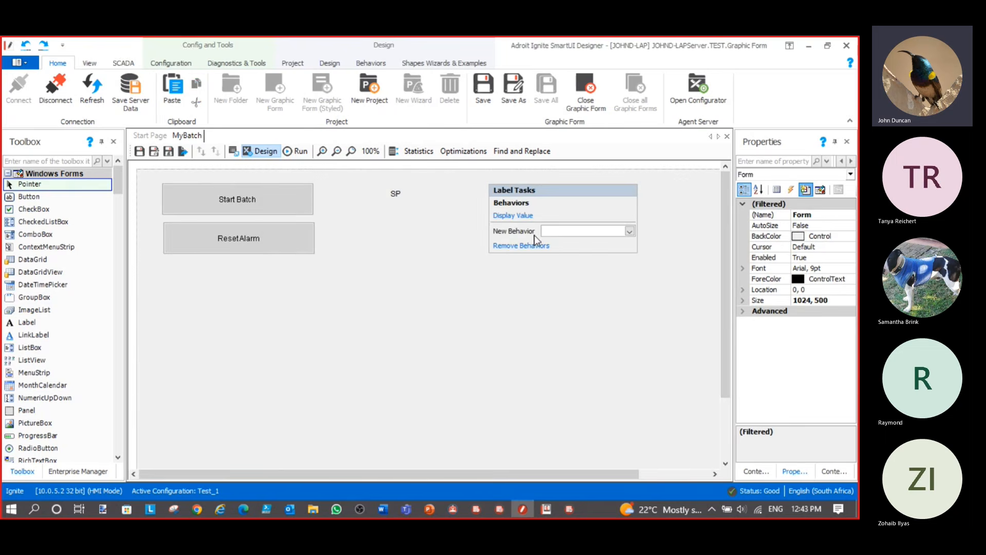
Add a Data Entry Operator Action on Adroit.Analog.MIXTEMP_SP.value to labelSP
left_click(592, 239)
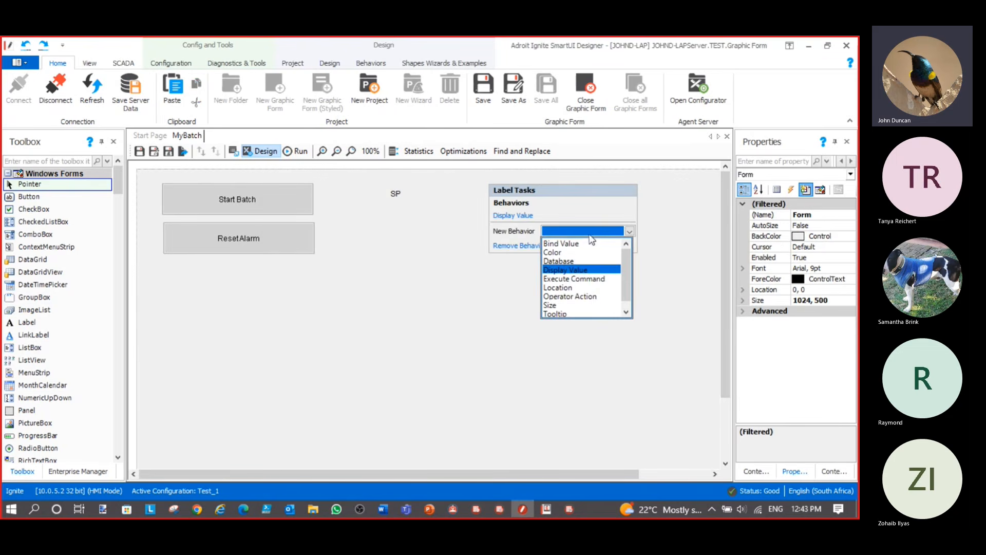
left_click(593, 302)
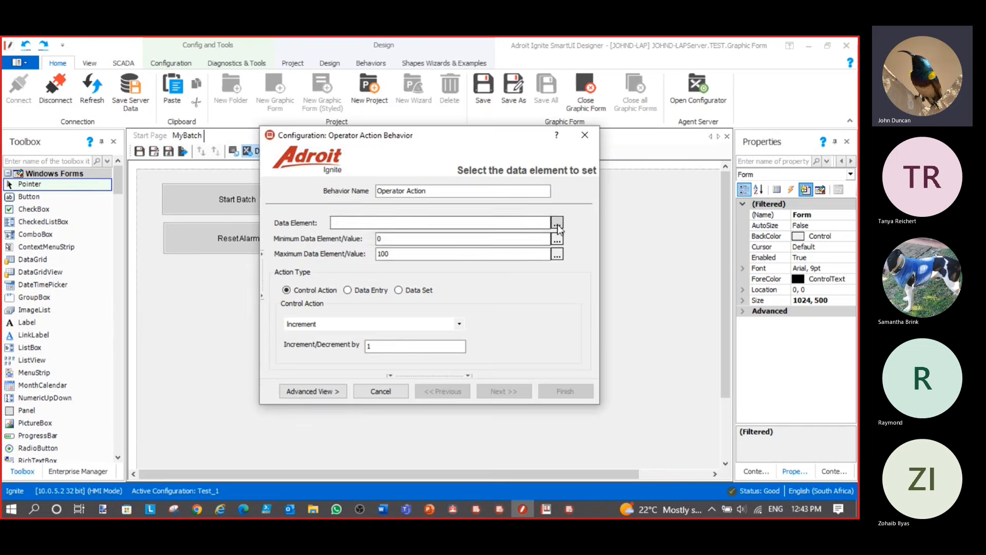
left_click(556, 223)
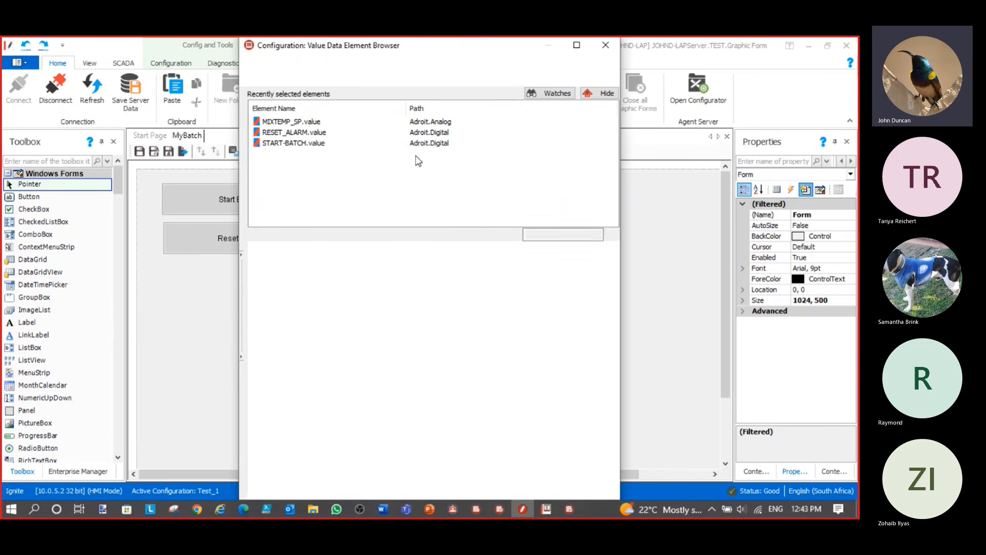
left_click(280, 125)
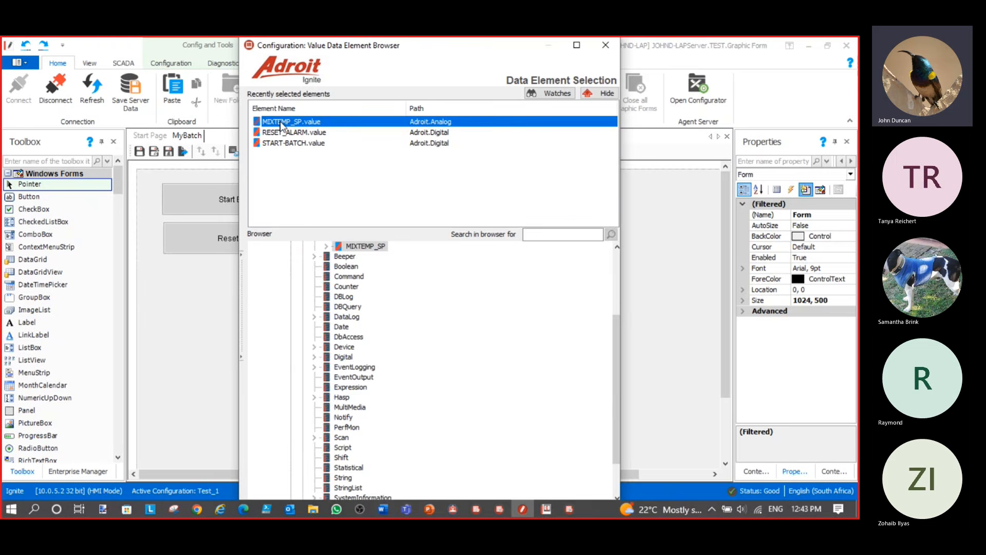
double_click(366, 246)
left_click(349, 291)
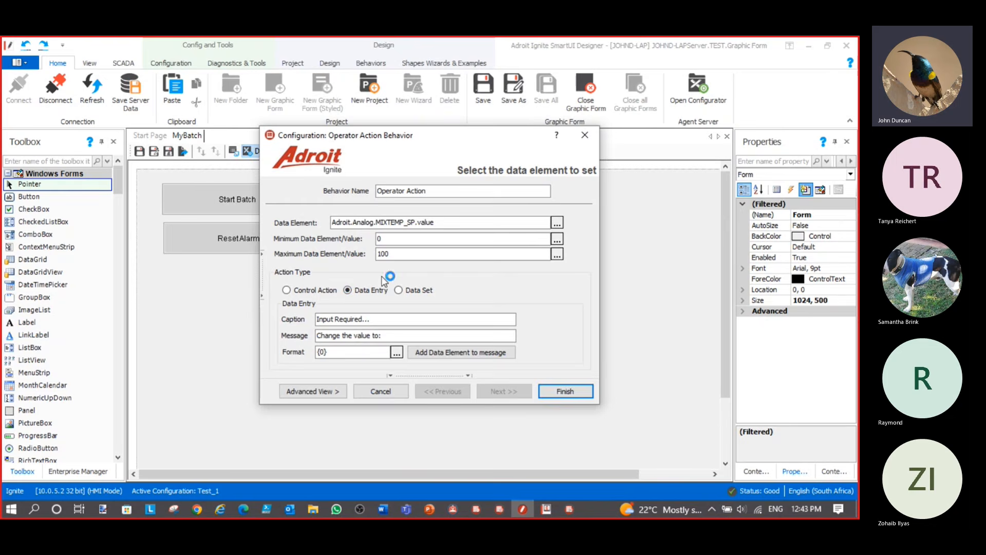
left_click(565, 392)
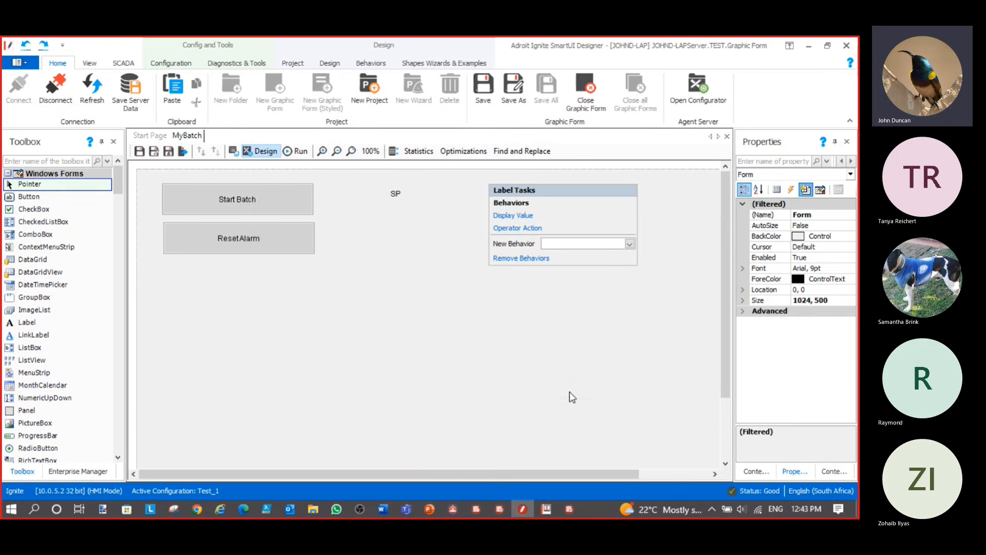
Draw a new label below SP, named labelPV with text PV
left_click(411, 197)
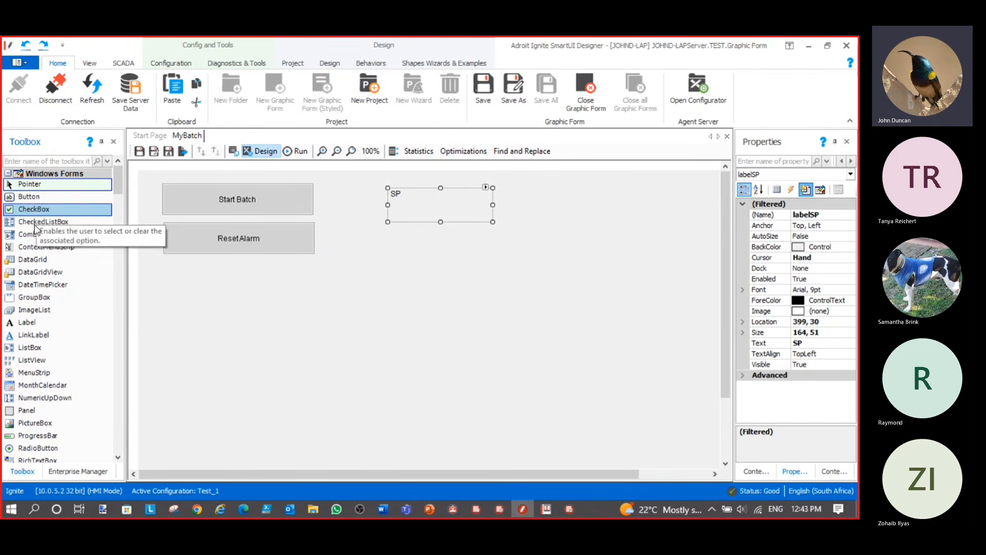
left_click(27, 322)
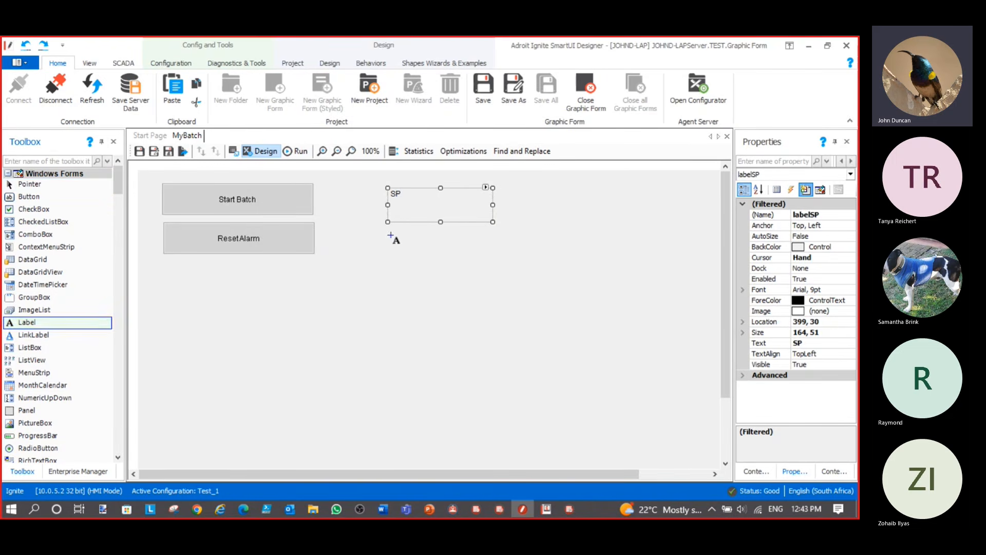
left_click_drag(395, 239, 502, 267)
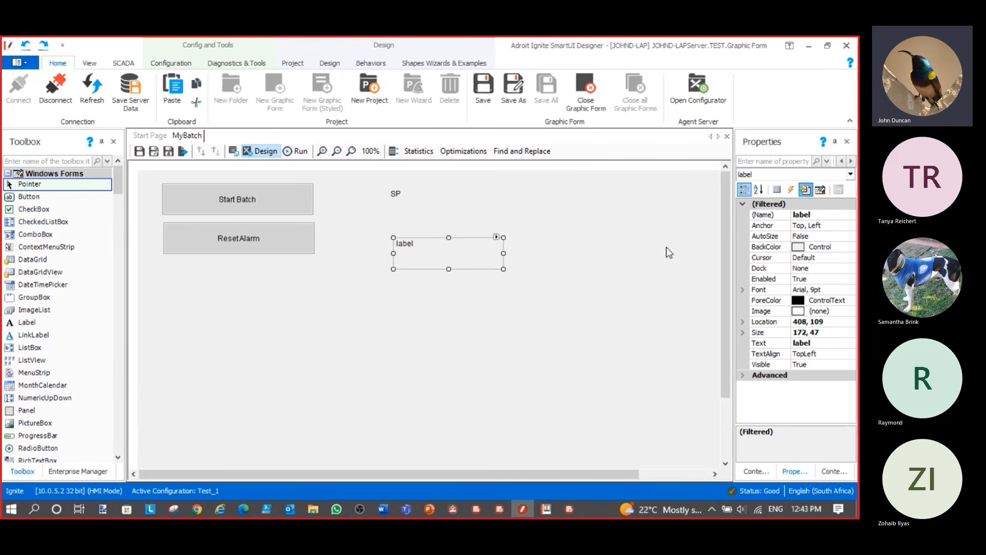
left_click(825, 215)
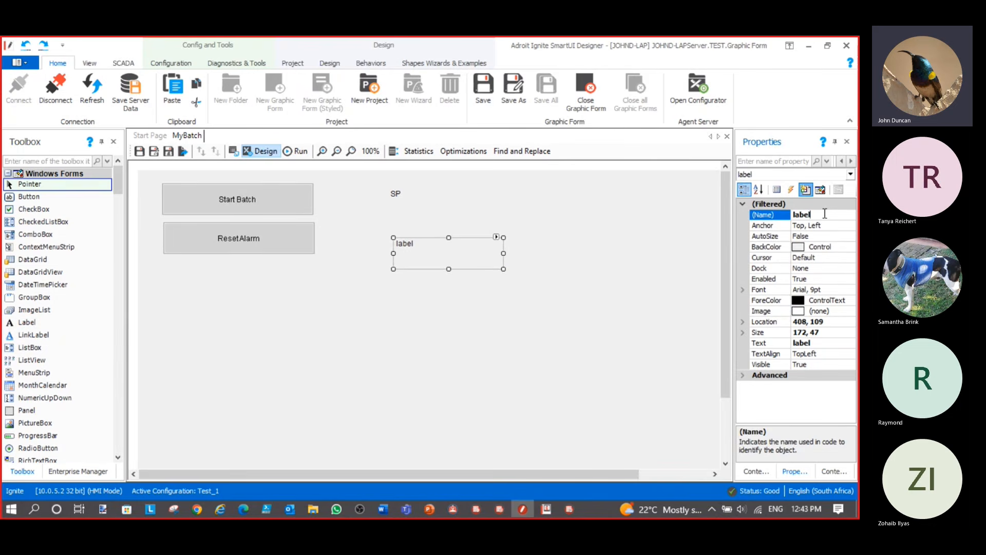
type("PV")
left_click(767, 342)
type("P")
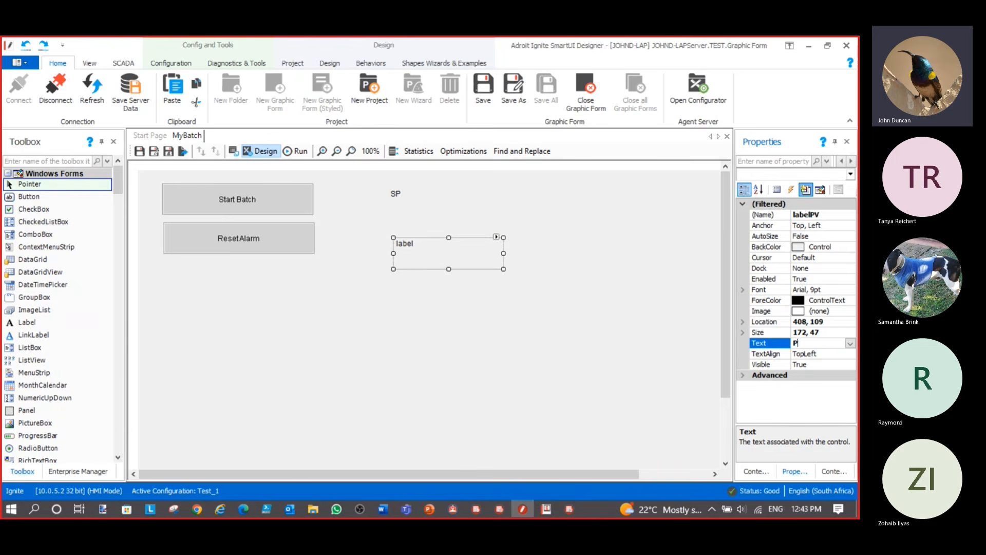
Give labelPV a Display Value behaviour bound to Adroit.Analog.MIXTEMP_PV.value
left_click(495, 237)
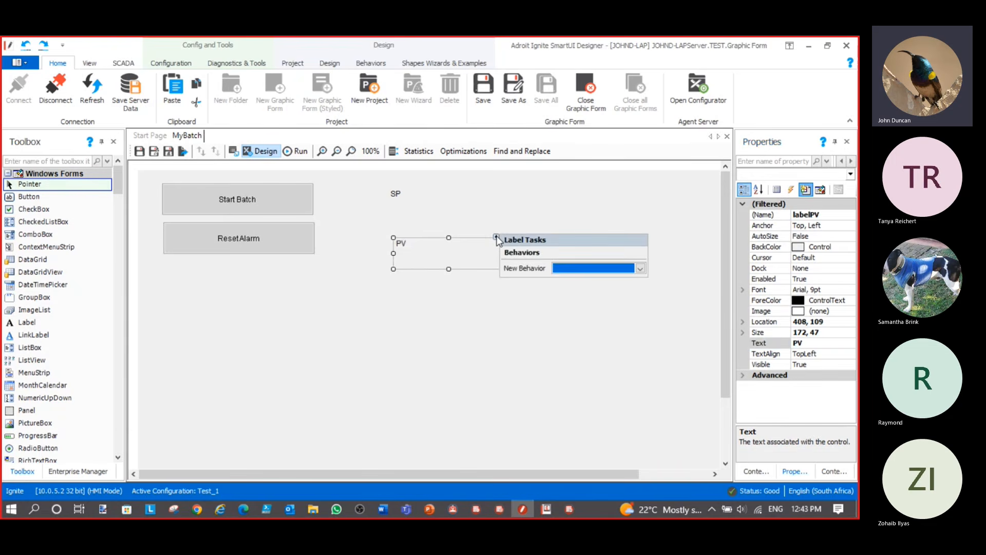
left_click(582, 269)
left_click(585, 308)
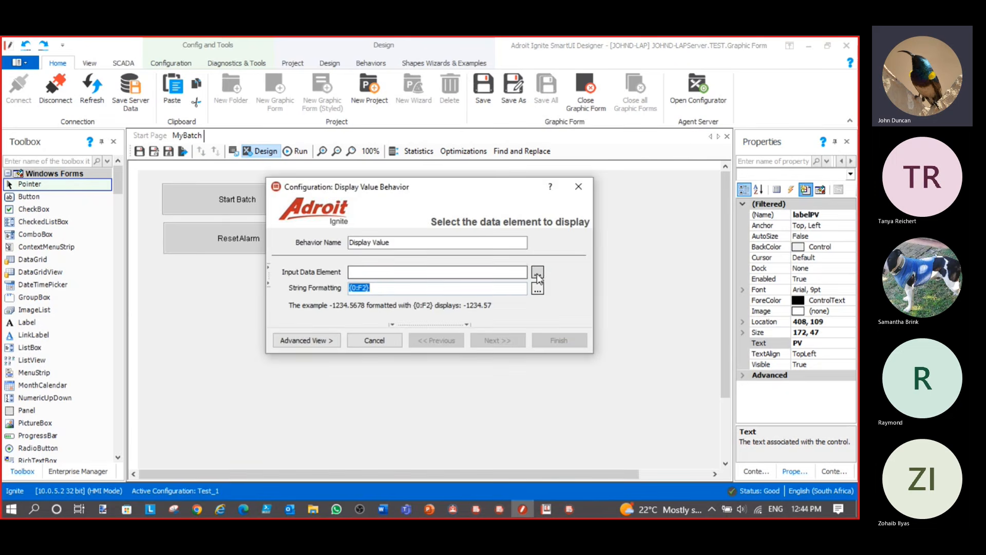
left_click(538, 273)
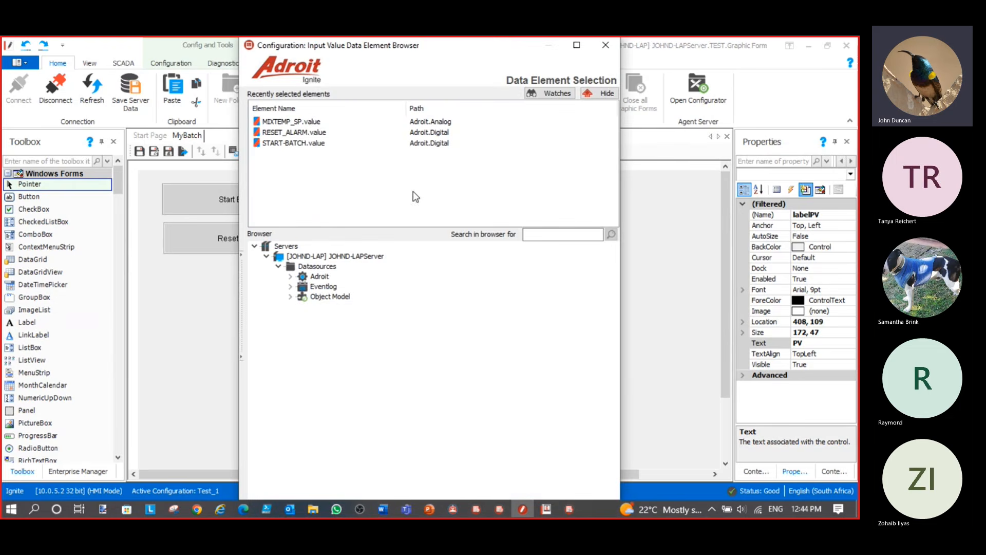
left_click(288, 122)
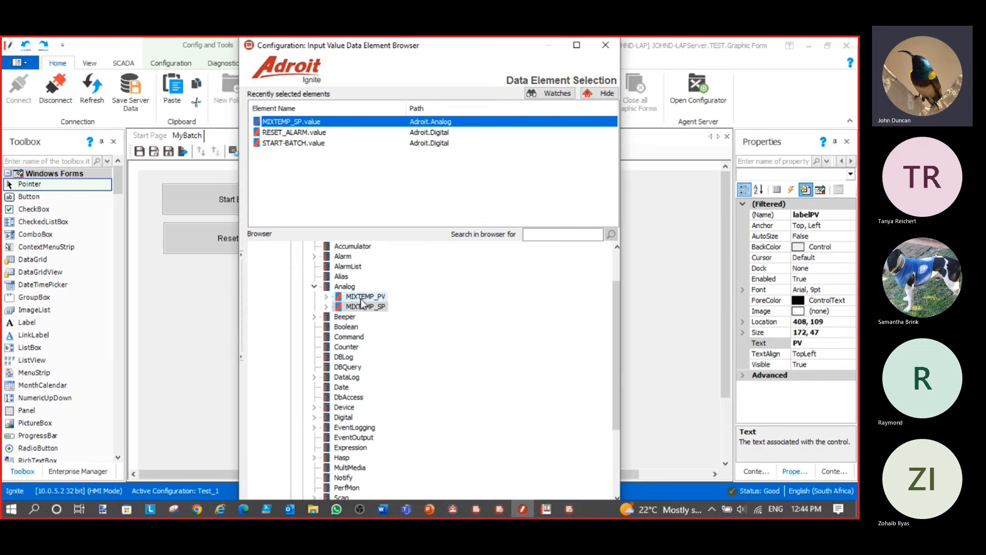
double_click(363, 297)
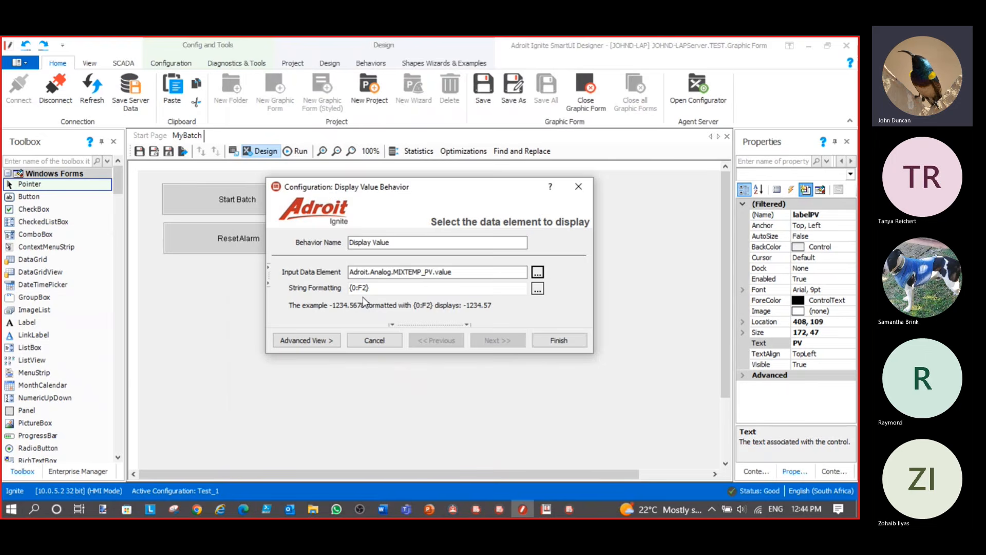
Format the value as 'MixTank Actual {0:F2} Deg C' and finish
left_click(355, 288)
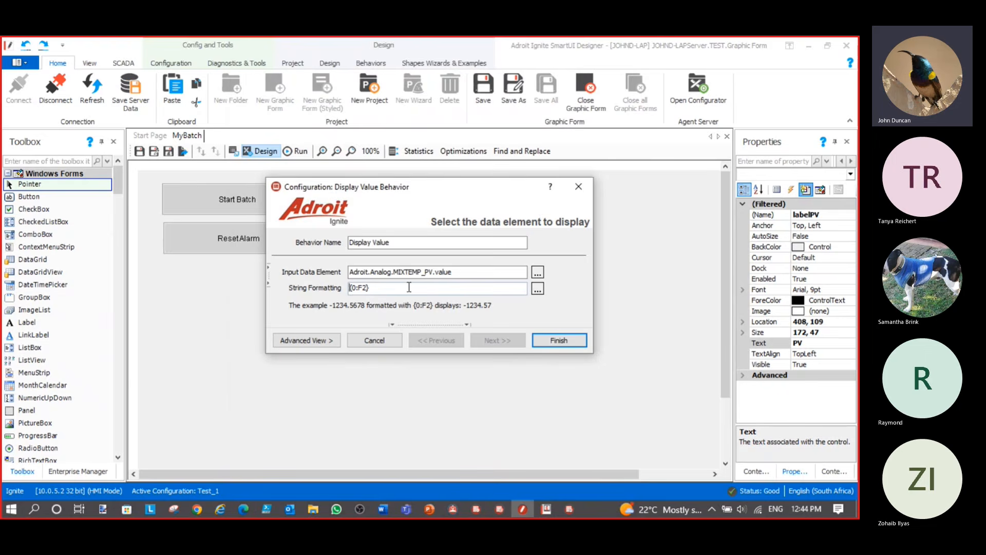
type("Mi")
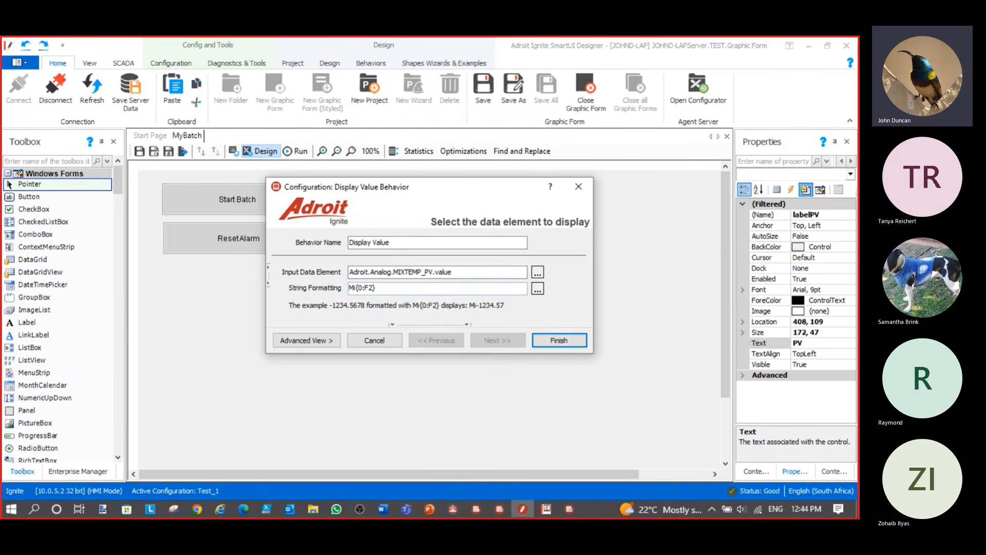
type("xTank Ac")
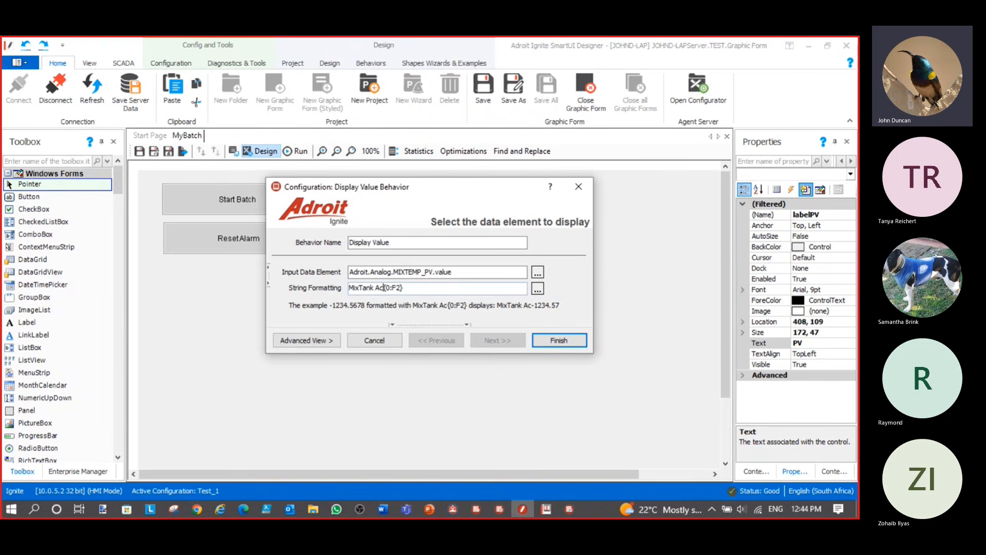
type("tual")
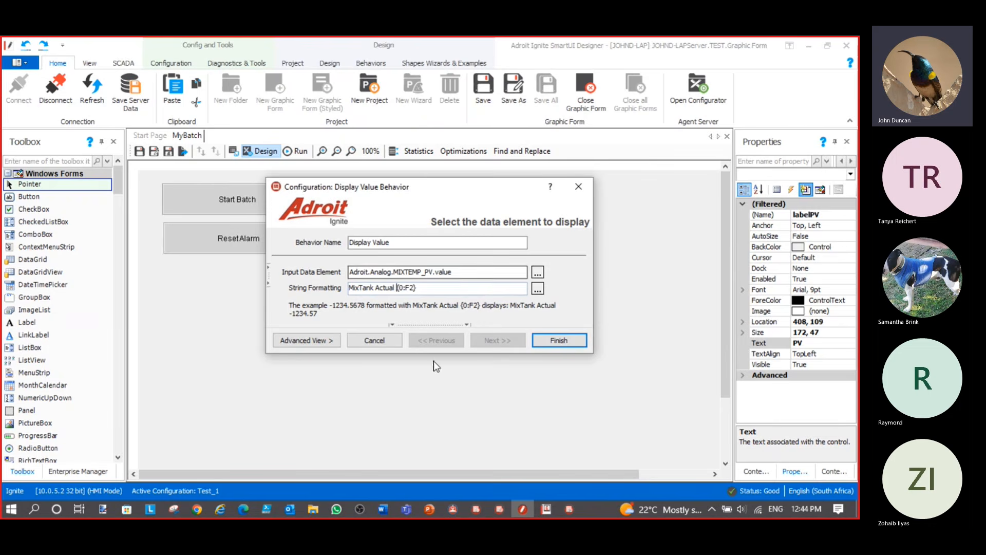
left_click(444, 289)
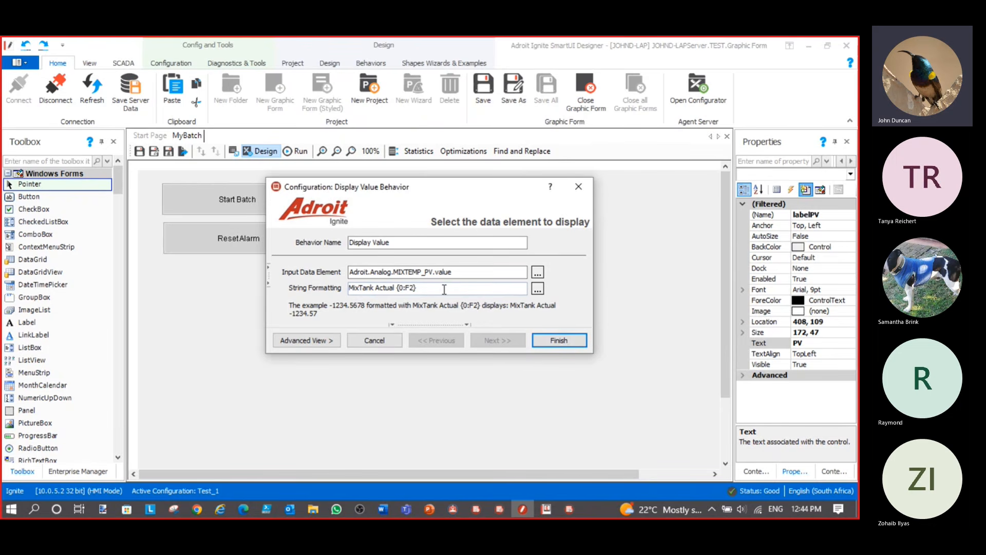
type("Deg ")
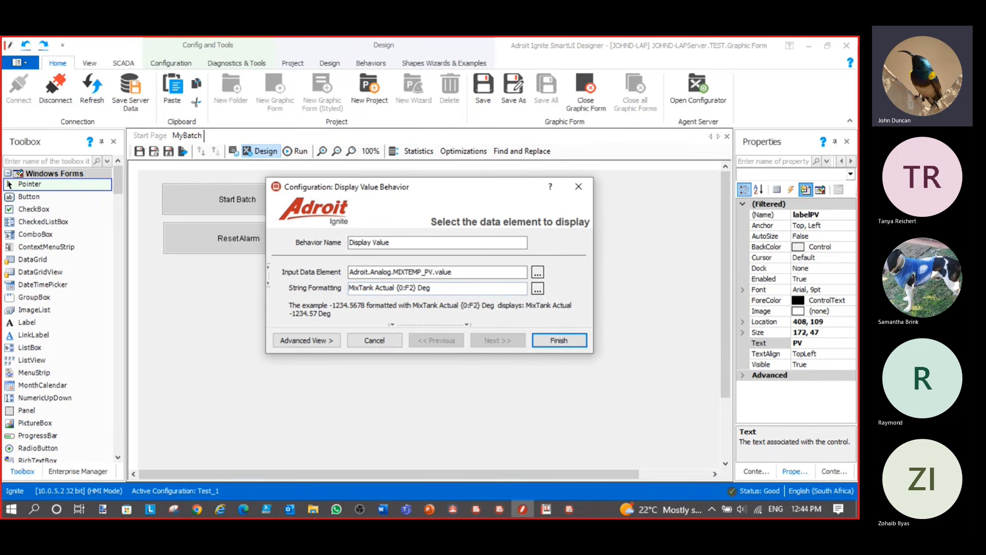
type("C")
left_click(559, 341)
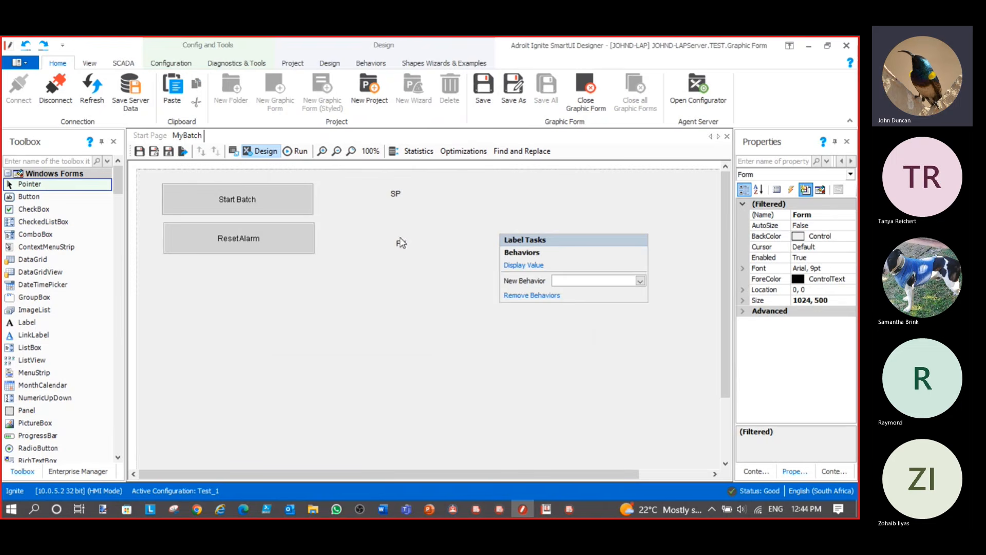
Move the PV label just beneath SP and save the MyBatch form
left_click(400, 243)
left_click_drag(409, 240, 409, 212)
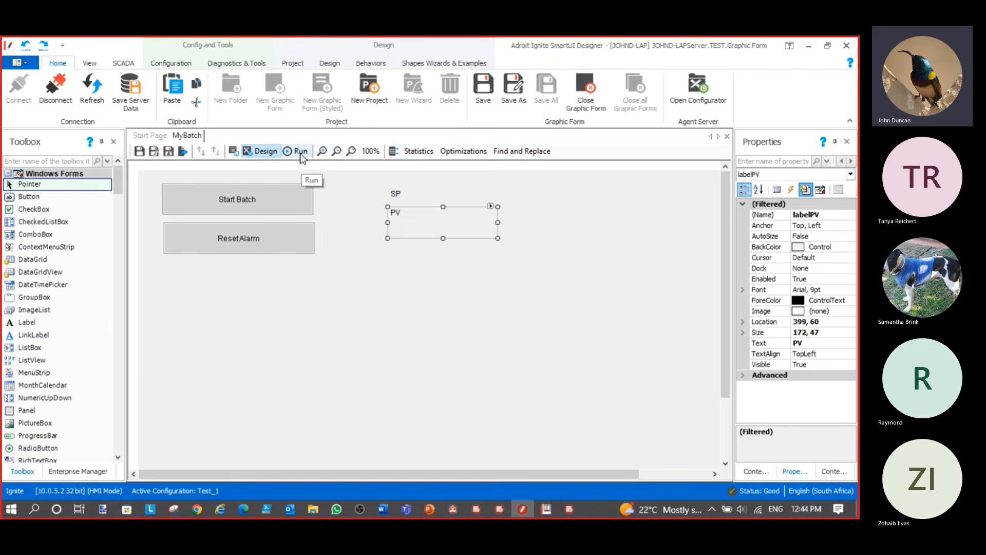
left_click(140, 152)
Test-run the form, then widen the SP label in design mode so its text fits
left_click(298, 152)
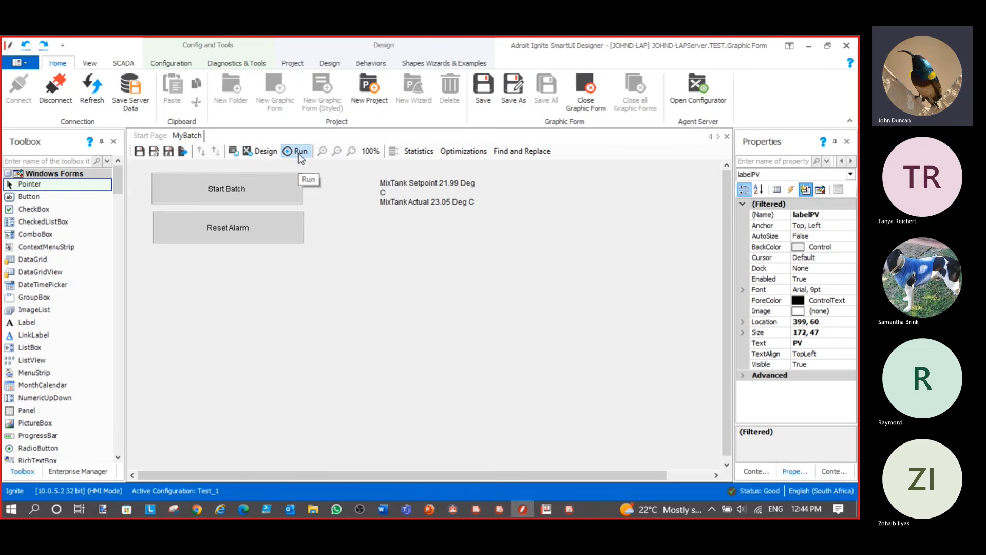
left_click(269, 152)
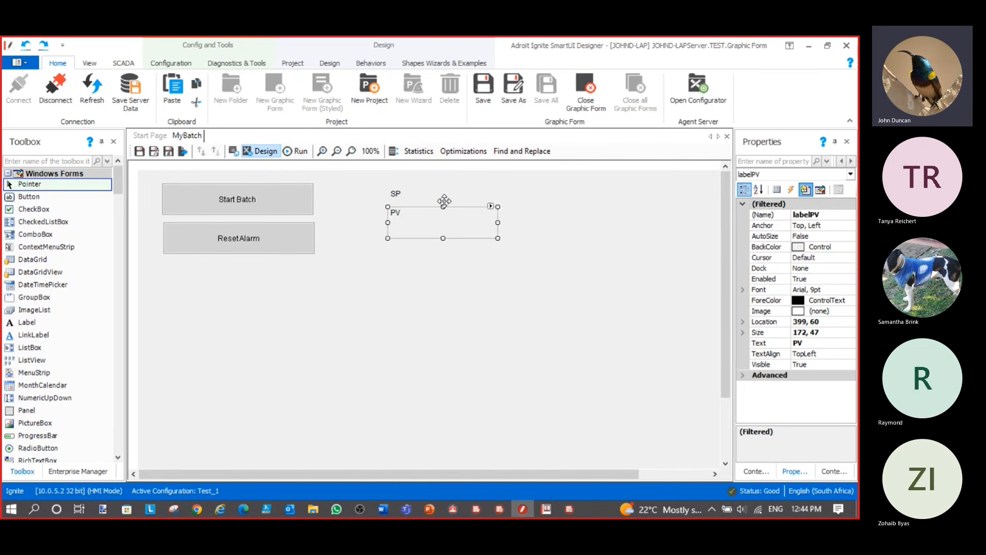
left_click(443, 203)
left_click_drag(497, 205, 539, 207)
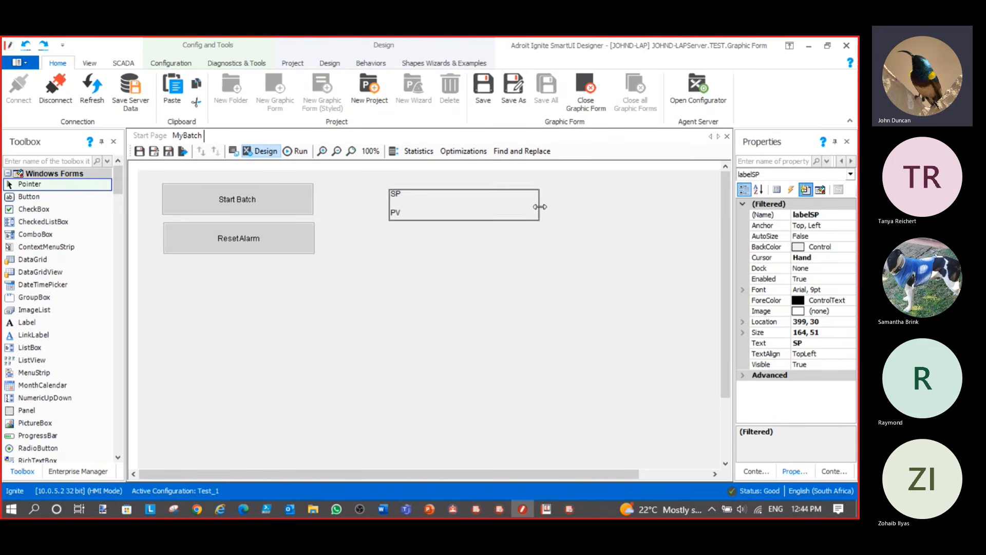
left_click(449, 251)
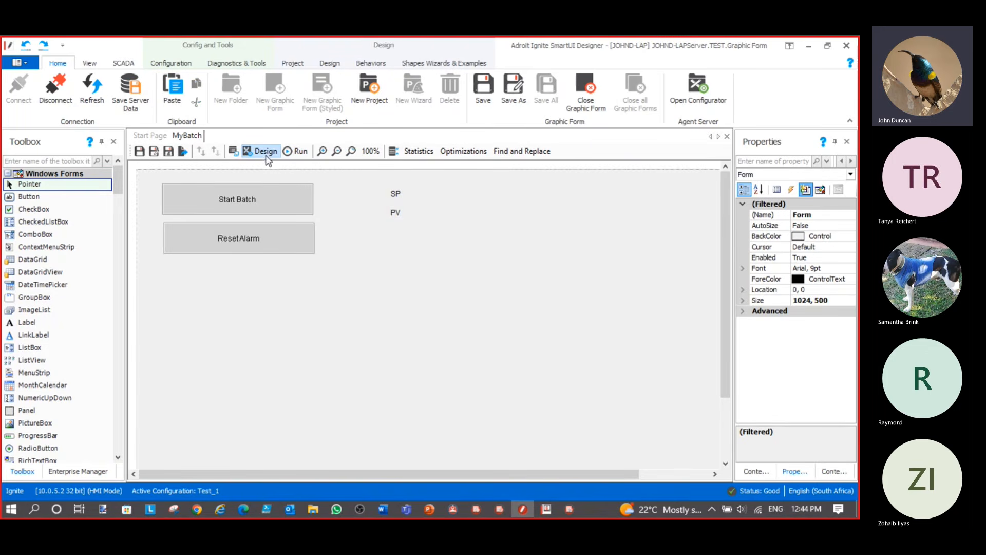
Run the form and enter a MixTank setpoint of 25
left_click(298, 152)
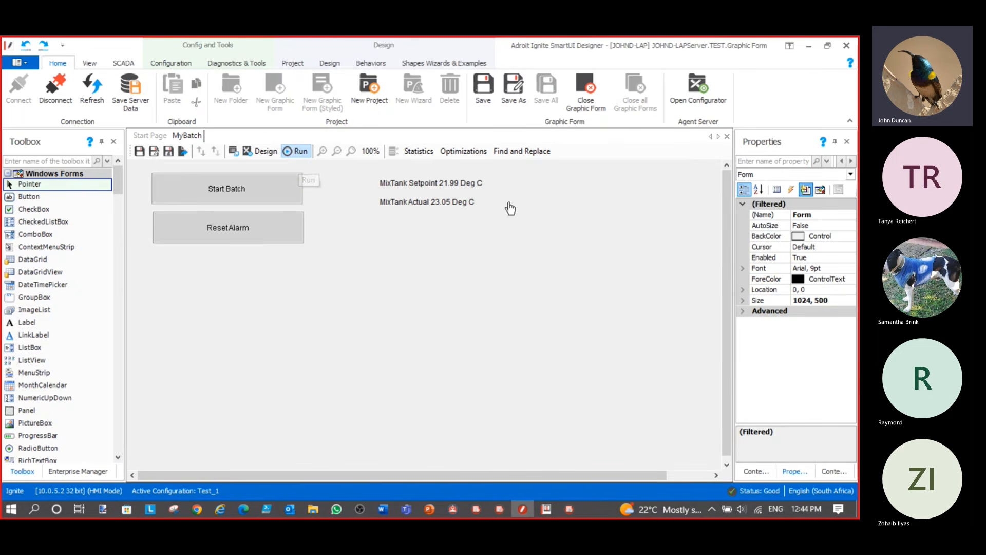
left_click(401, 190)
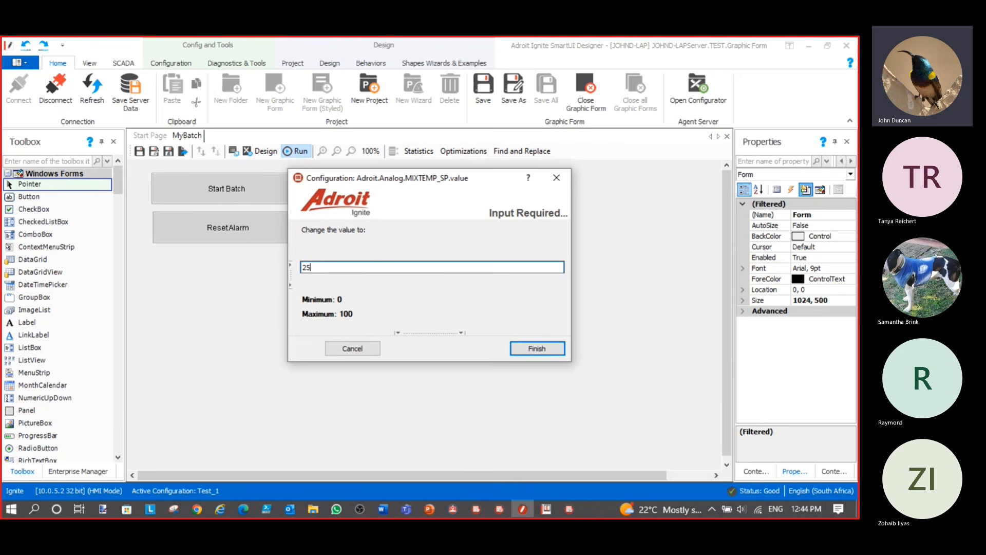
left_click(539, 349)
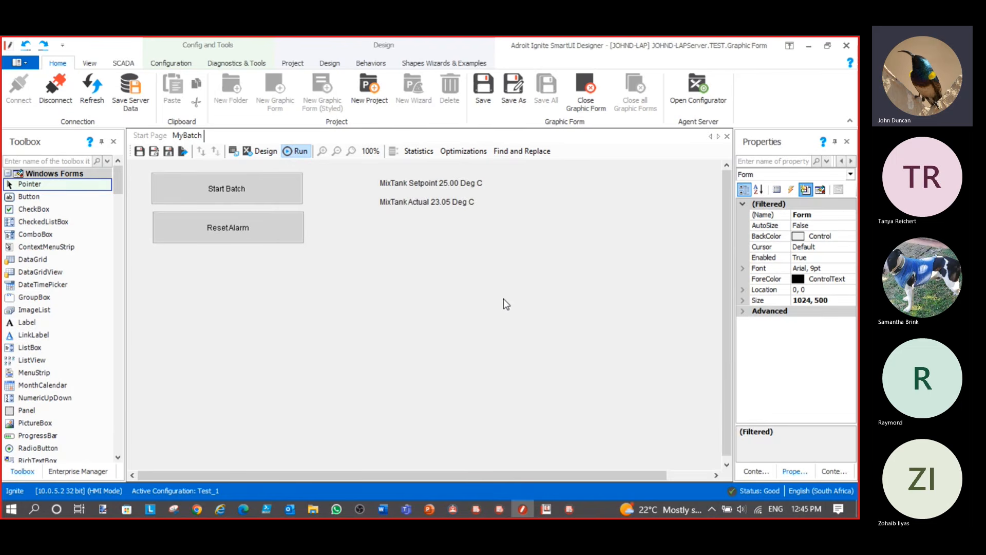
Move the simulator aside and reset the alarm so batch 4, Apple Juice, starts filling
left_click(570, 511)
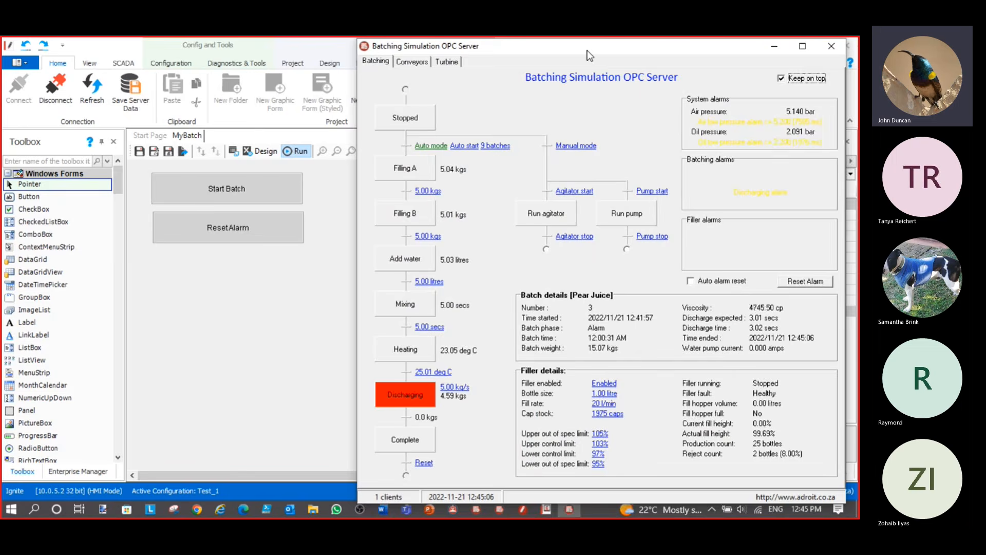
left_click_drag(700, 75, 722, 49)
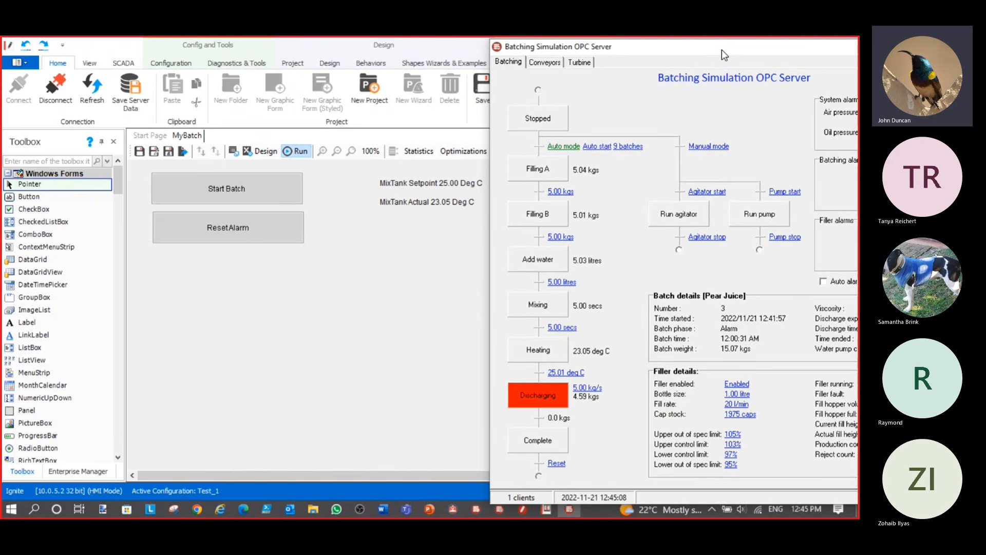
left_click_drag(735, 51, 739, 71)
left_click(242, 235)
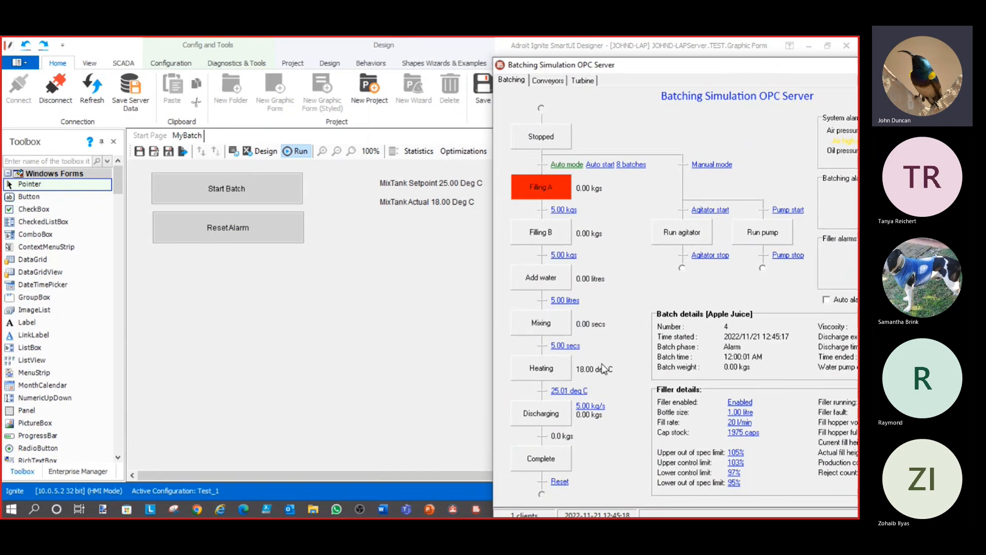
left_click(239, 237)
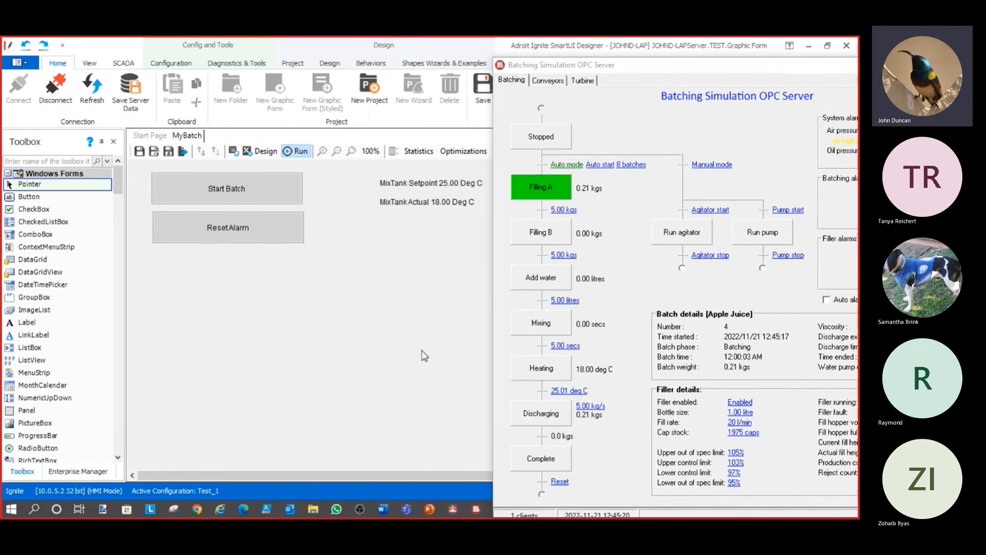
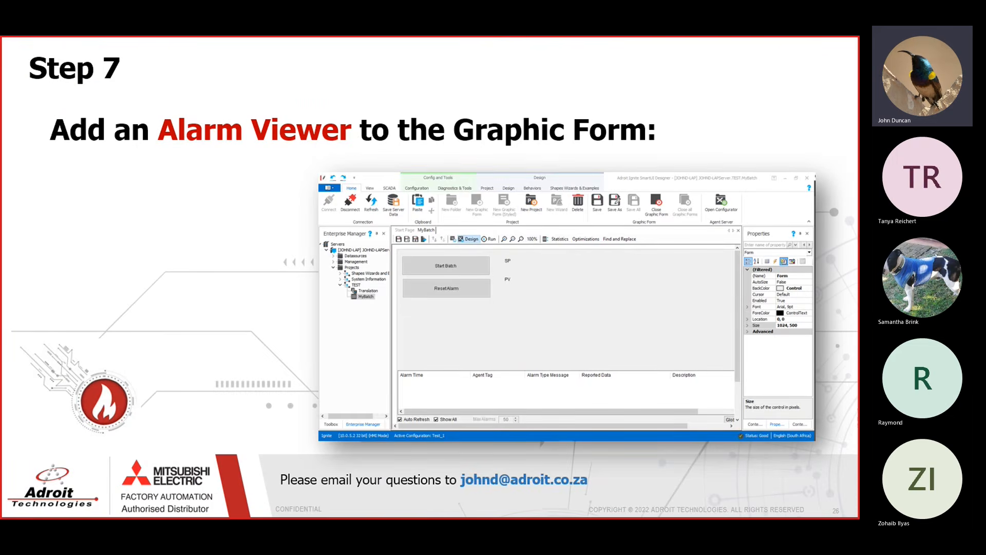
Advance the Step 7 slide to its alarm viewer demonstration
left_click(298, 371)
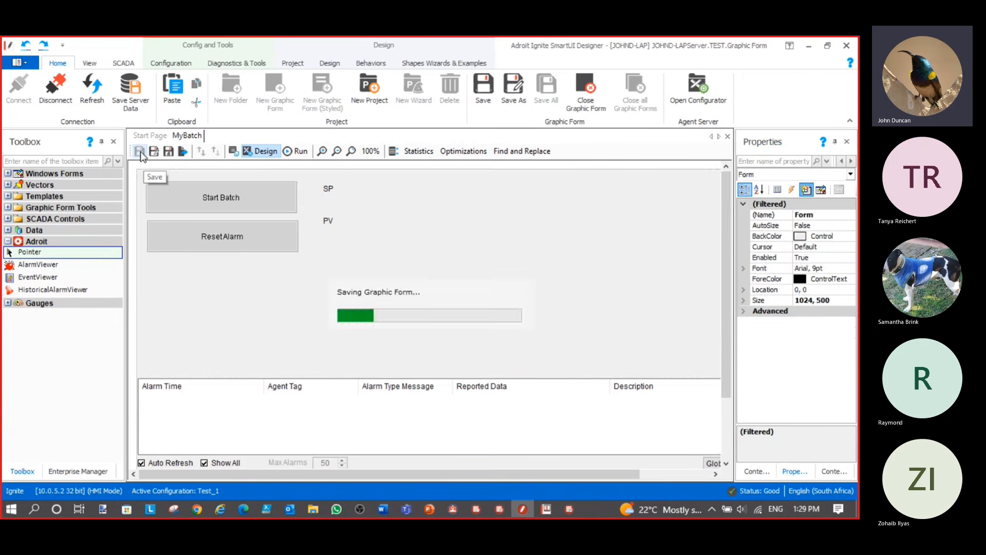
Run MyBatch live beside the batching simulator and enter a MixTank setpoint of 21
left_click(300, 152)
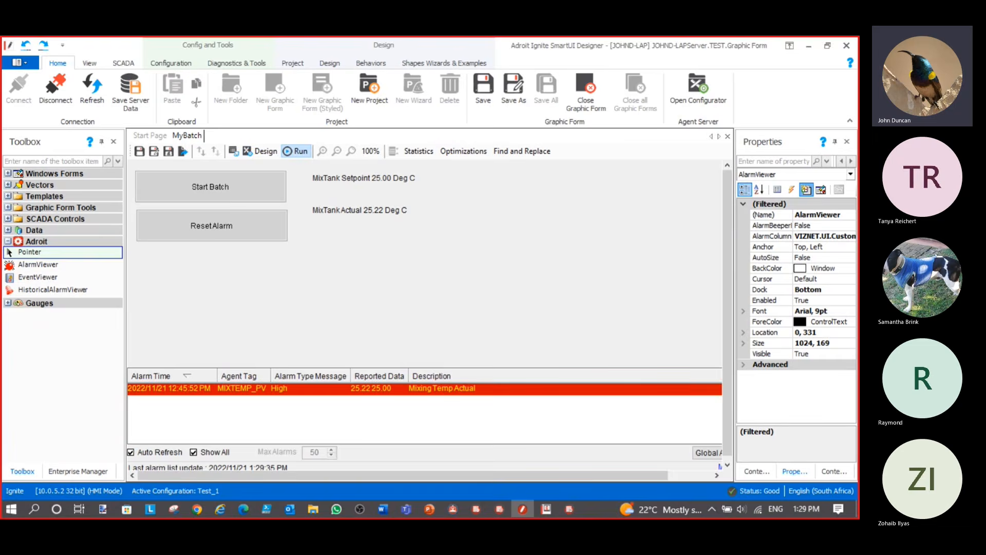
left_click_drag(3, 205, 651, 94)
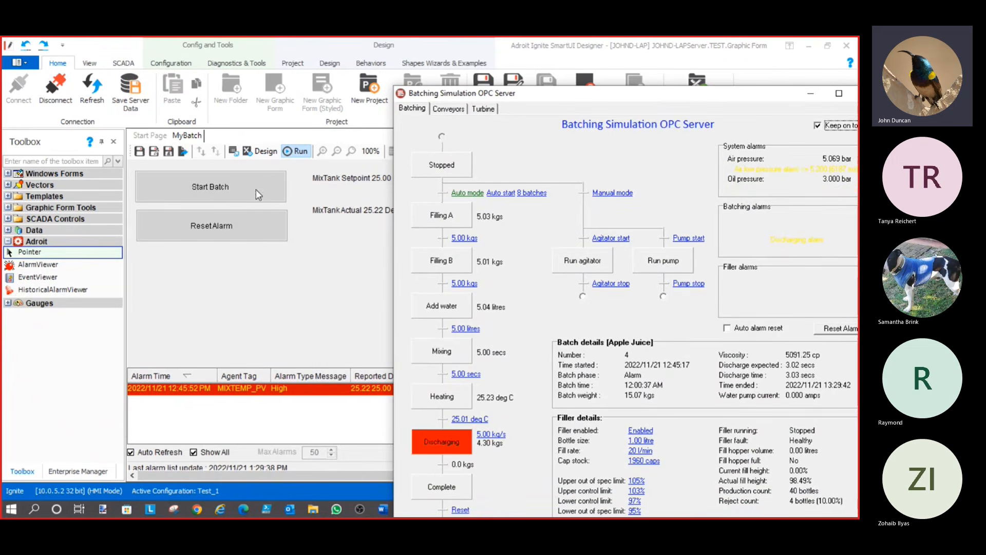
left_click_drag(577, 93, 616, 101)
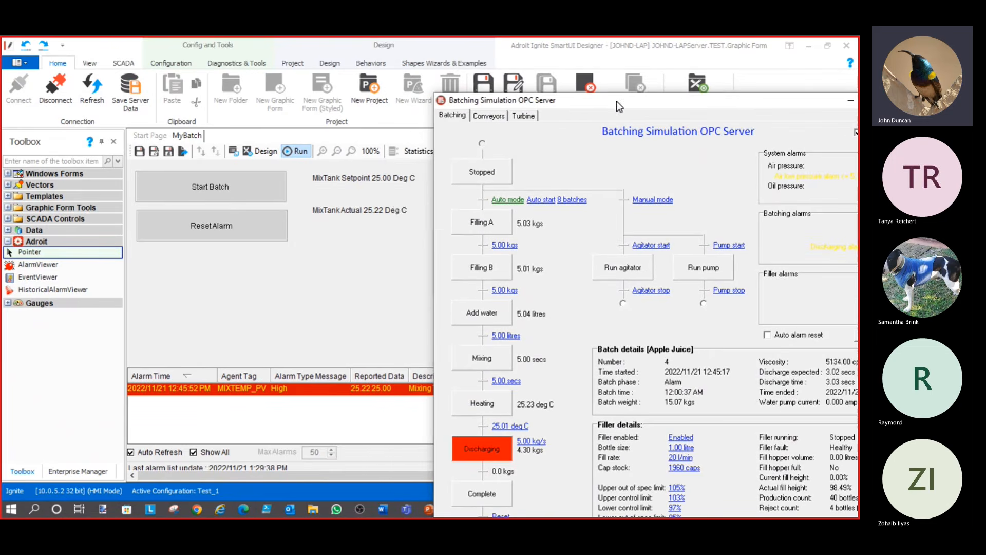
left_click(363, 180)
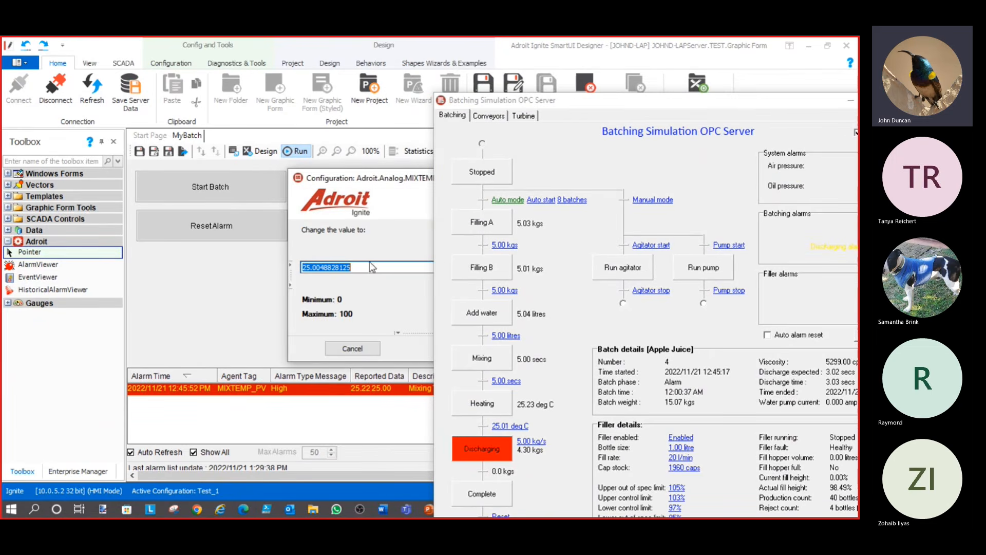
type("21")
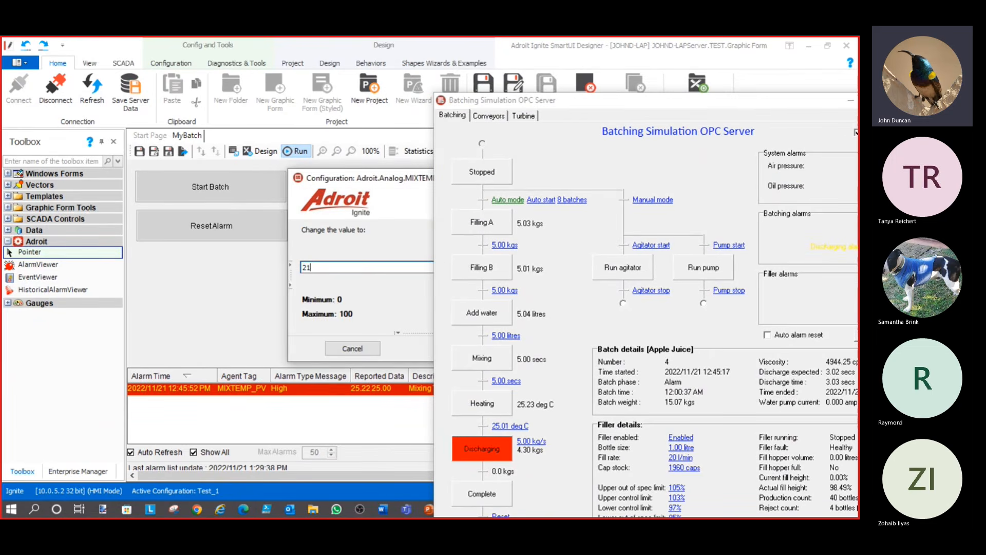
left_click_drag(400, 179, 281, 138)
left_click(420, 310)
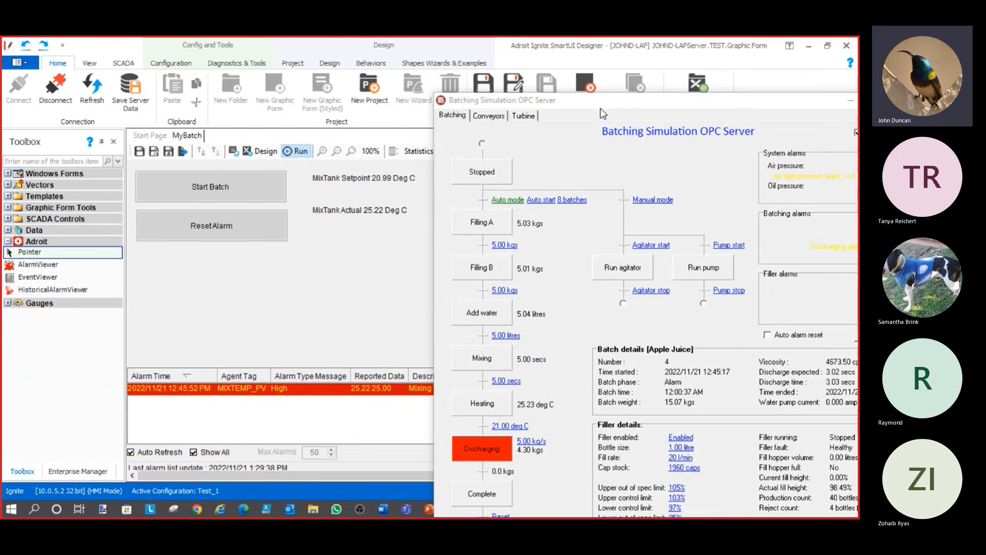
Reset the simulator alarm, acknowledge all alarms, and bring up the Step 8 slide
left_click_drag(604, 104, 628, 104)
left_click(219, 231)
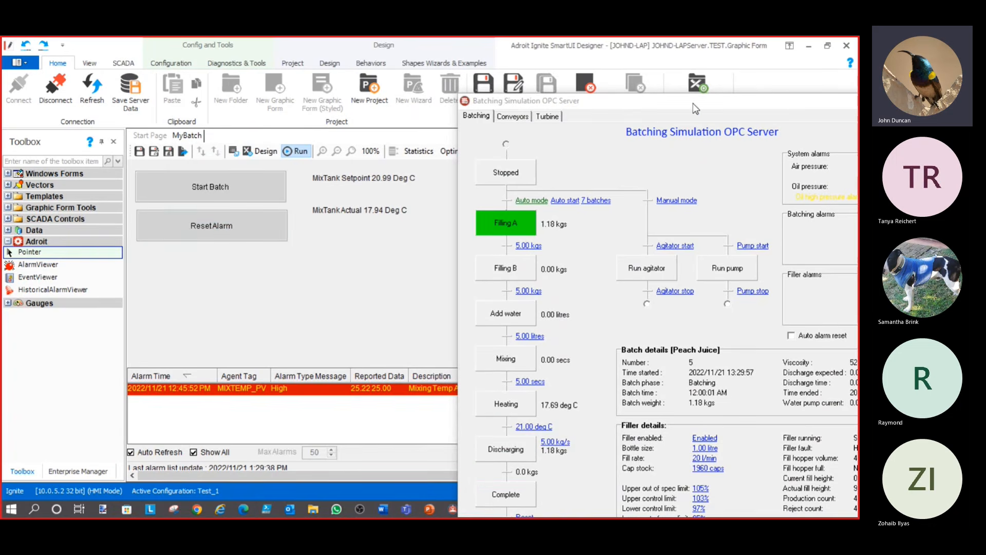
left_click_drag(731, 107, 613, 111)
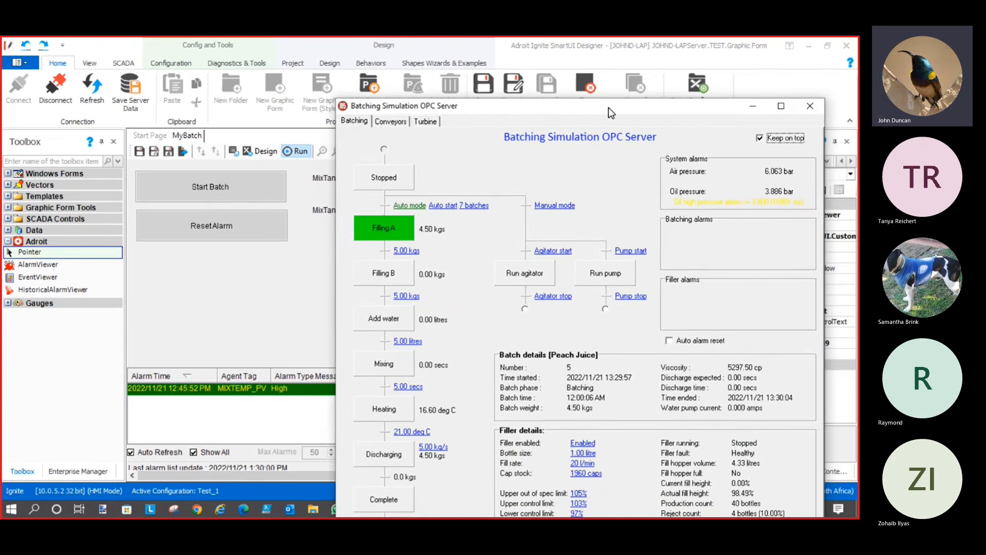
left_click(750, 105)
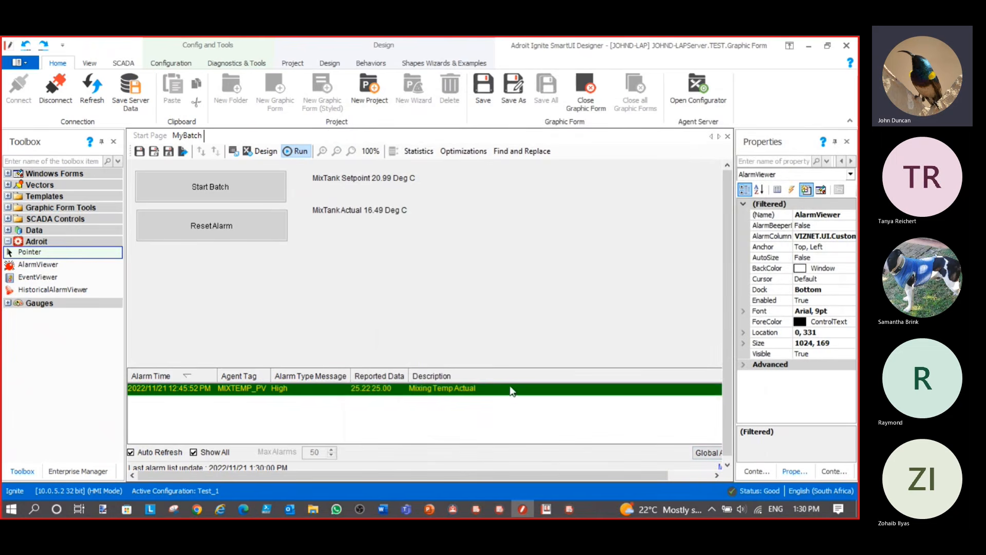
left_click(708, 455)
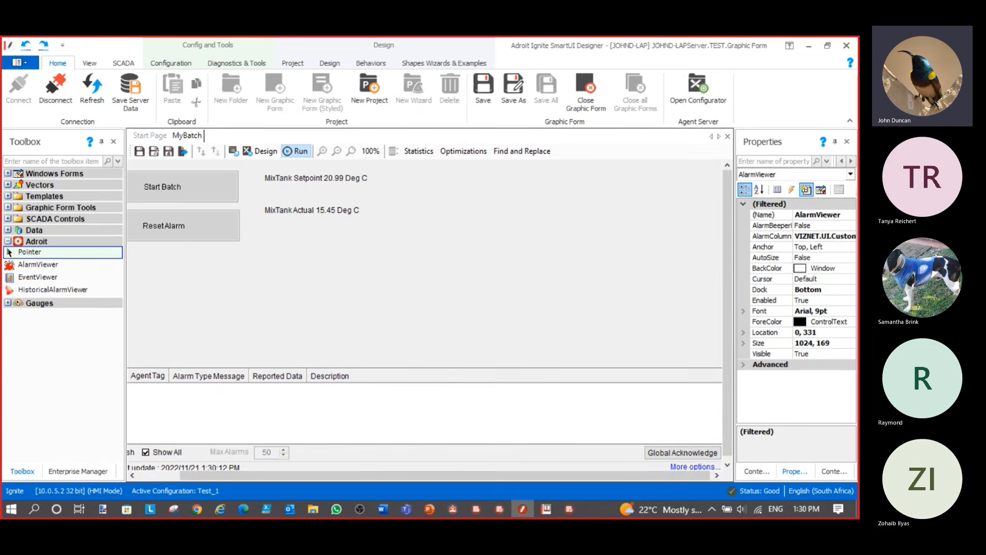
key("alt+Tab")
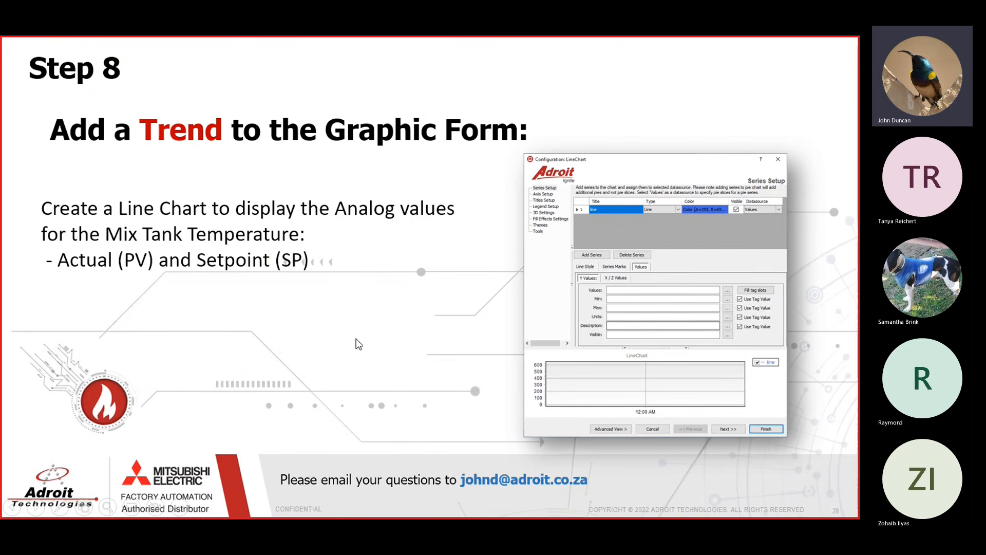
Leave the Step 8 slide and return to the MyBatch form in the designer
key("alt+Tab")
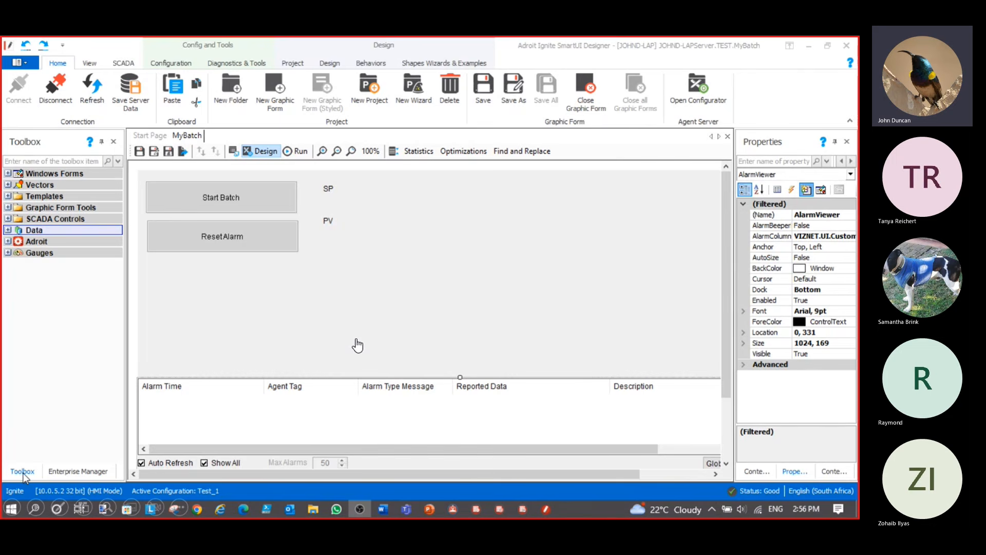
Place a LineChart from the Data toolbox onto the MyBatch form
left_click(8, 230)
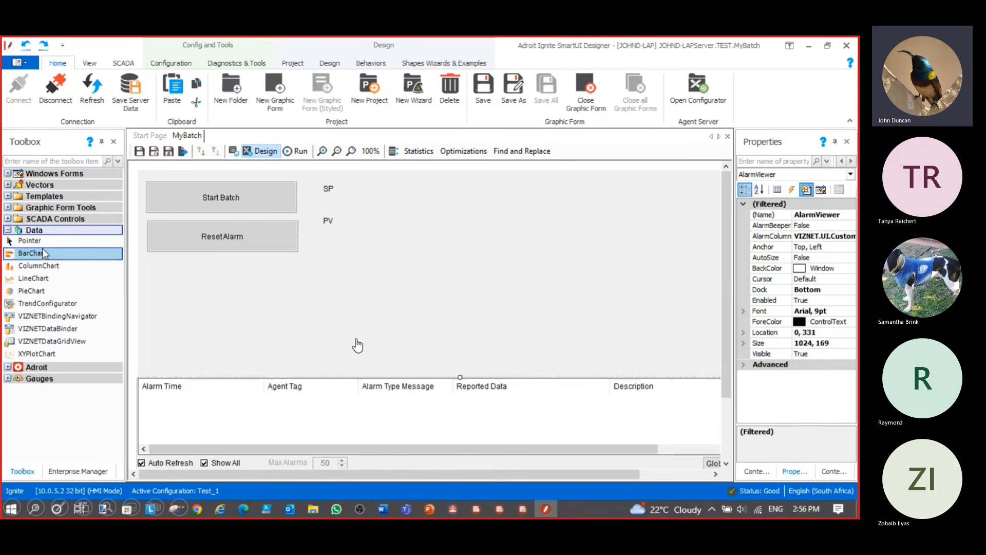
left_click(46, 279)
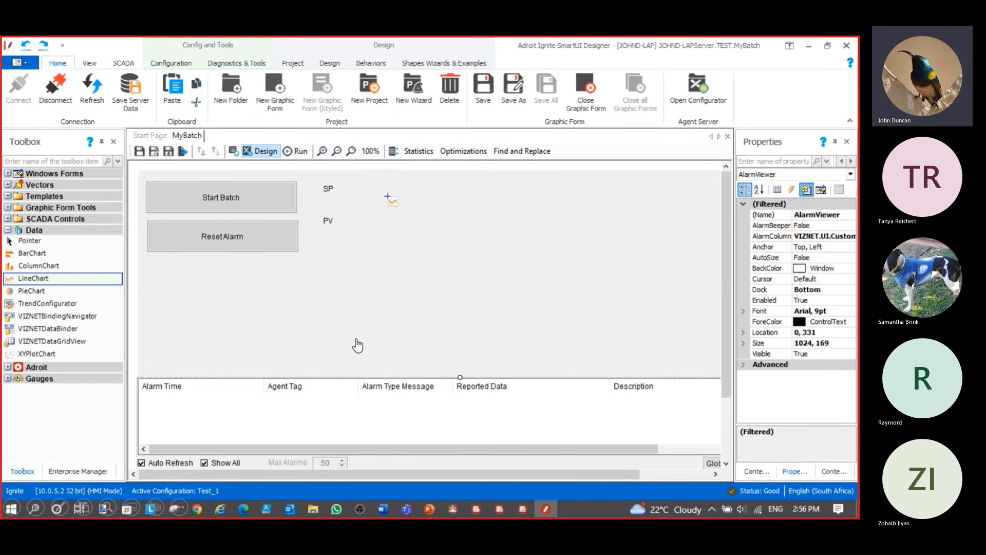
left_click(387, 196)
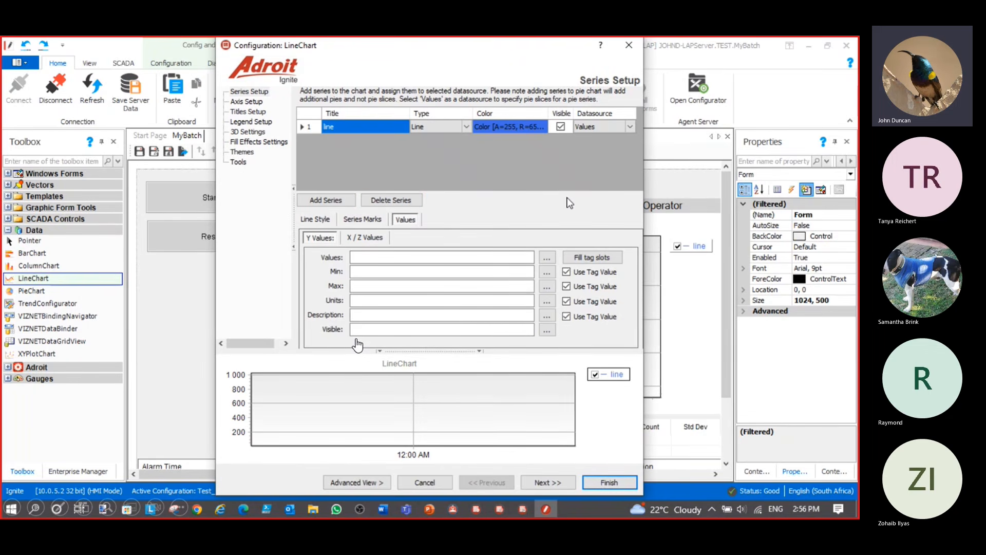
Name the series SP, colour it green, and bind it to MIXTEMP_SP.value with tag slots filled
left_click(351, 129)
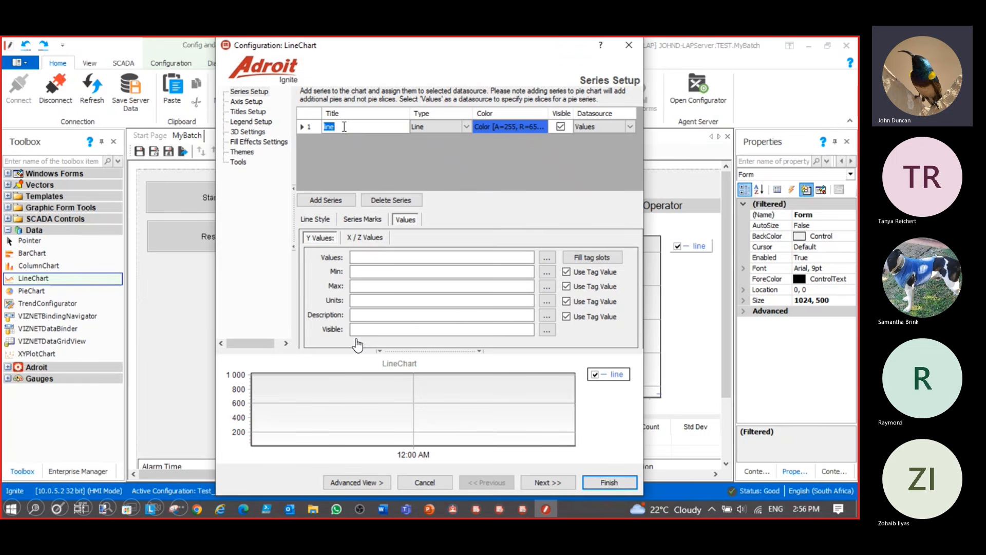
type("SP")
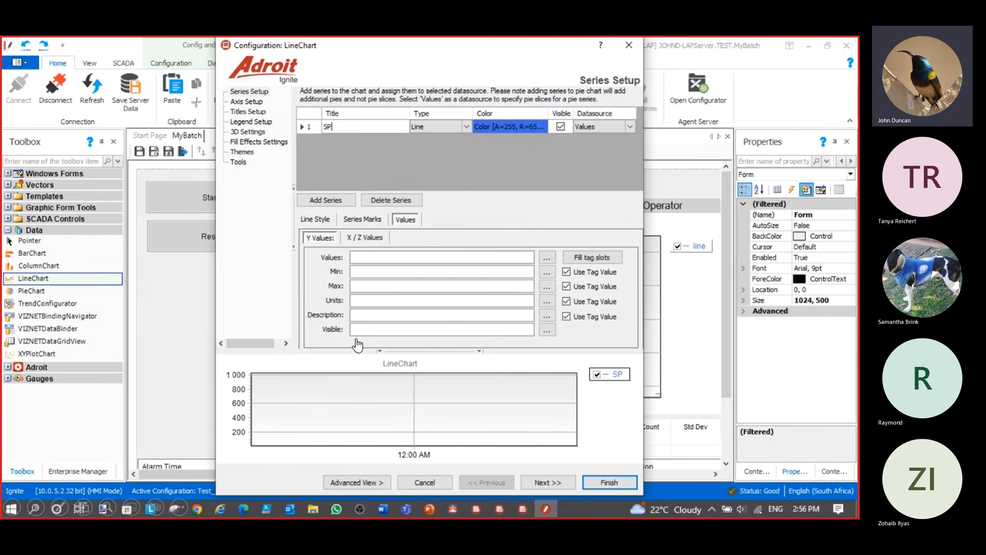
left_click(543, 127)
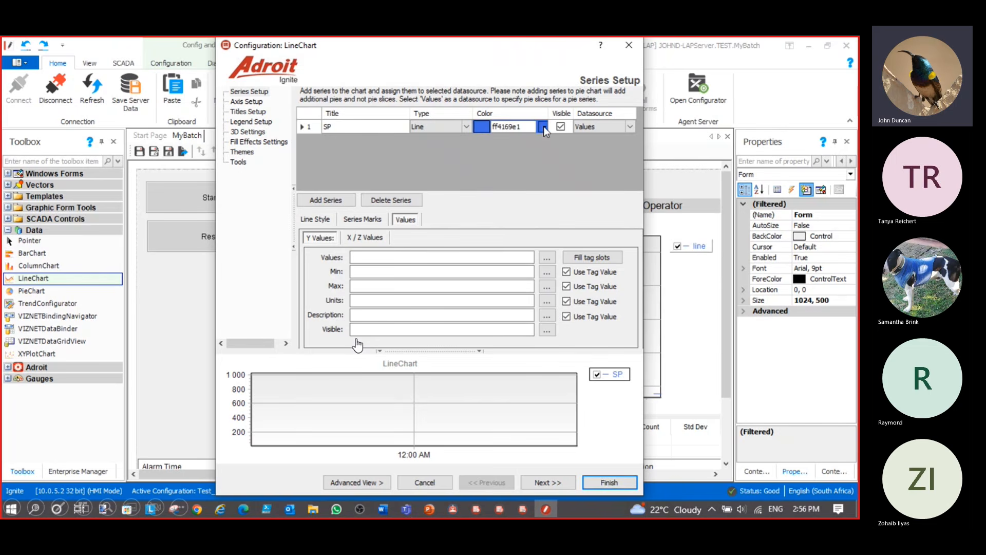
left_click(542, 126)
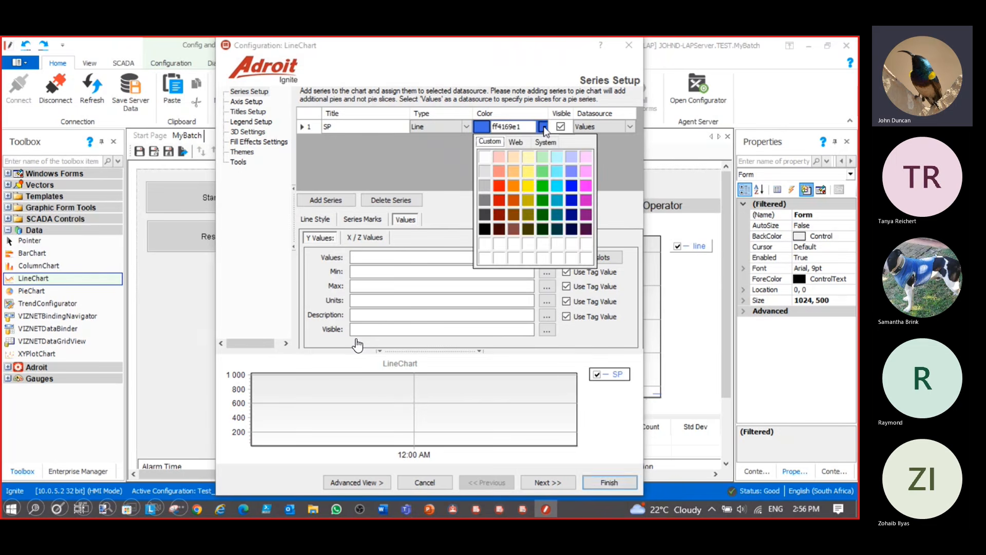
left_click(543, 185)
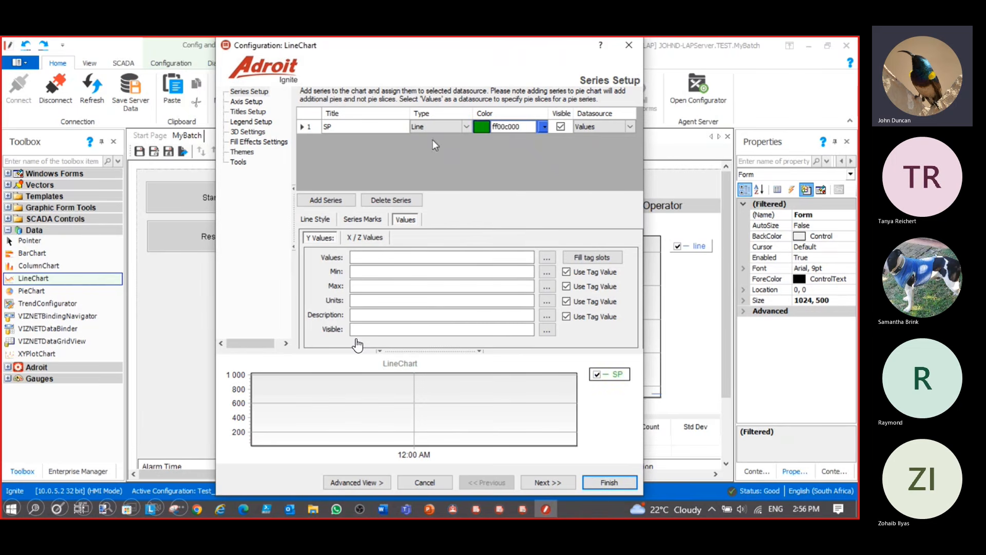
left_click(547, 258)
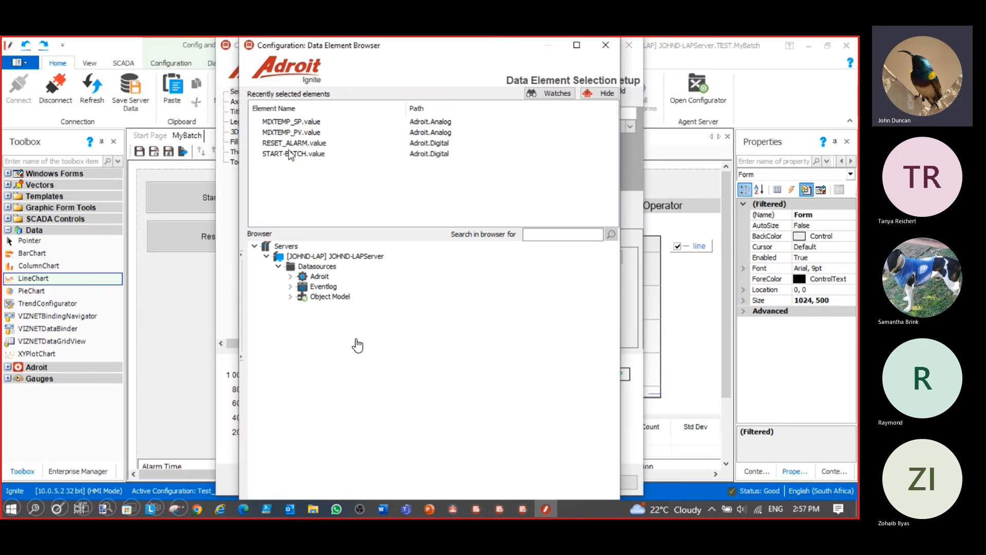
double_click(286, 122)
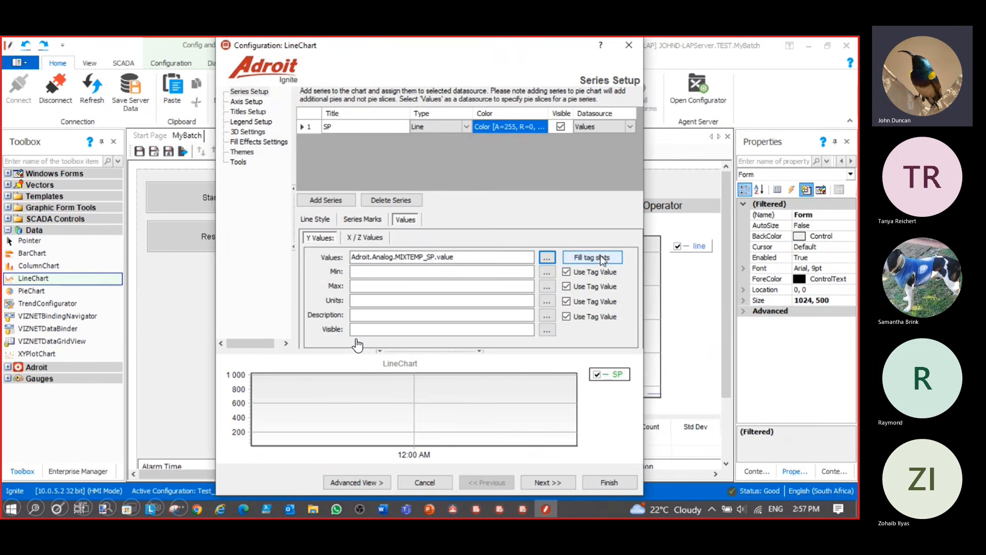
left_click(602, 258)
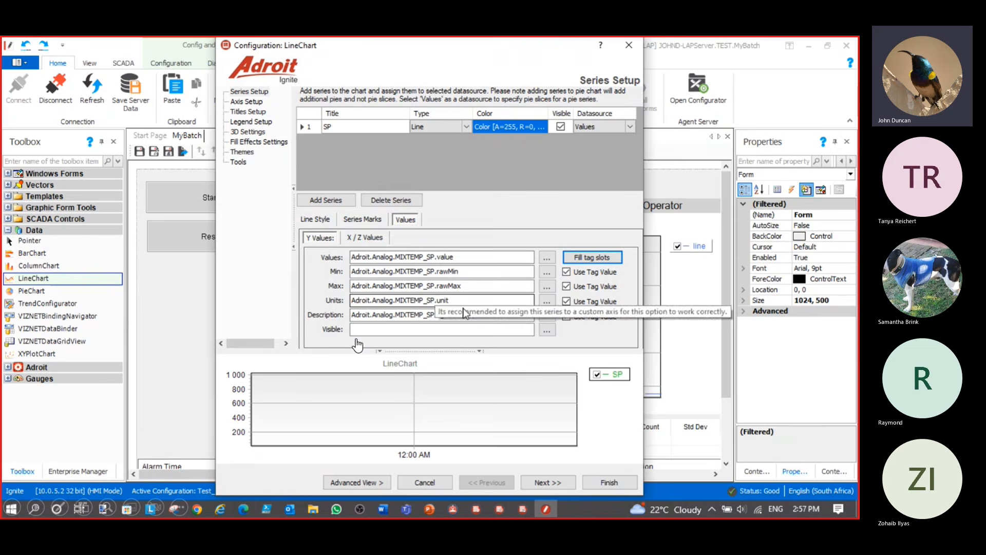
left_click(609, 483)
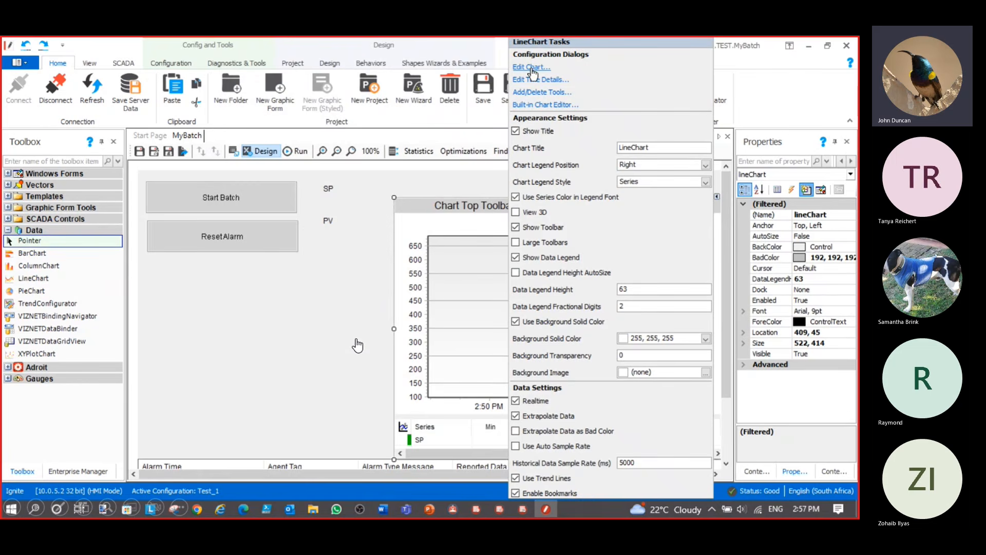
Add a PV series bound to MIXTEMP_PV.value, filling its limits, units and description
left_click(532, 69)
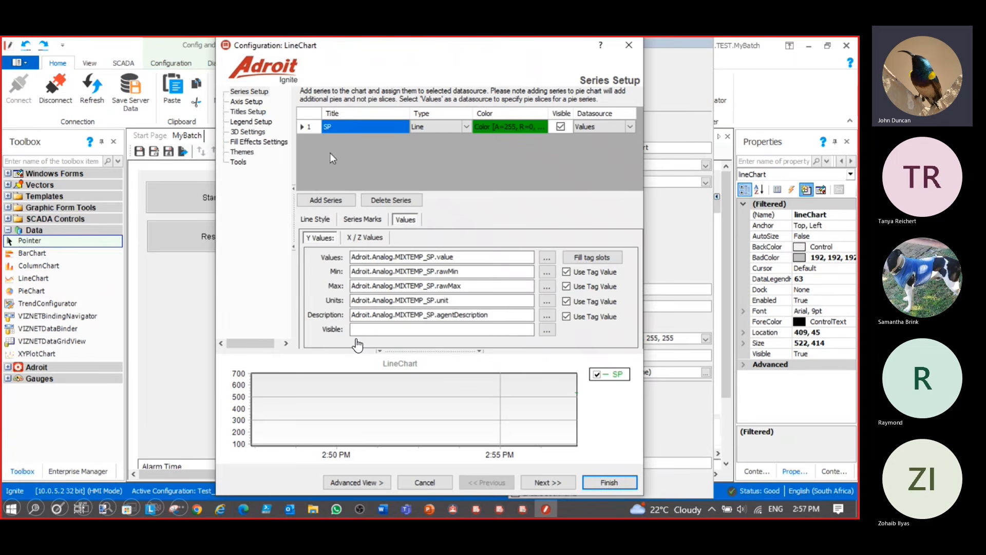
left_click(327, 200)
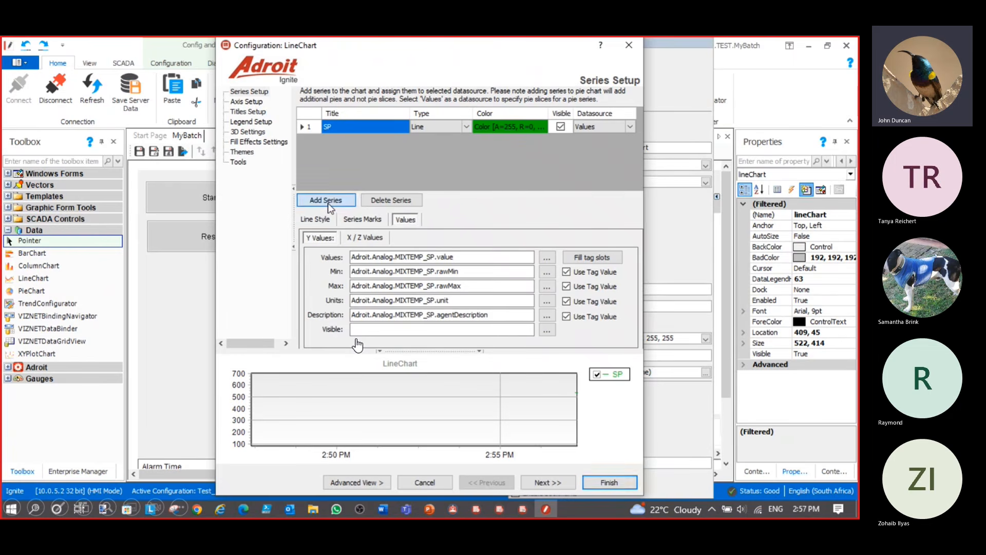
left_click(345, 140)
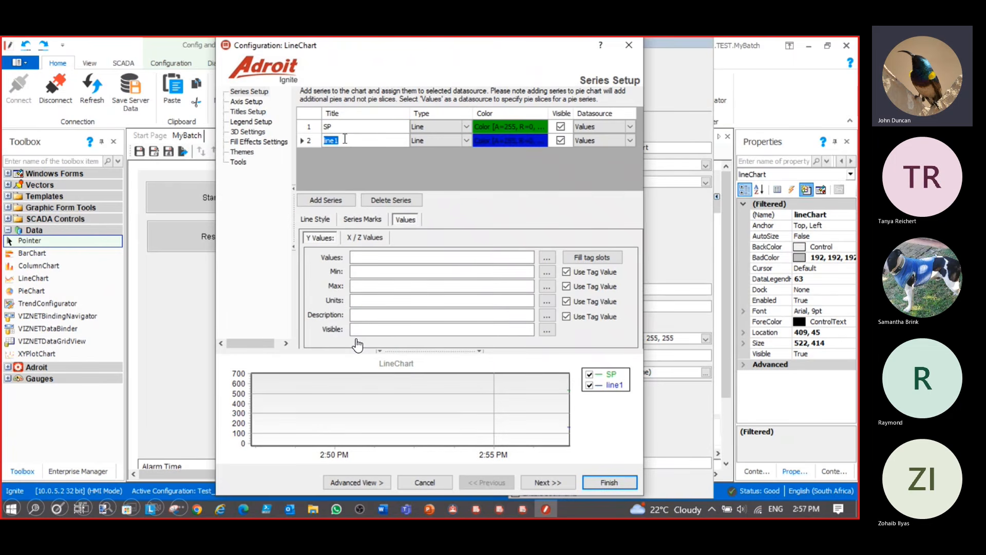
type("PV")
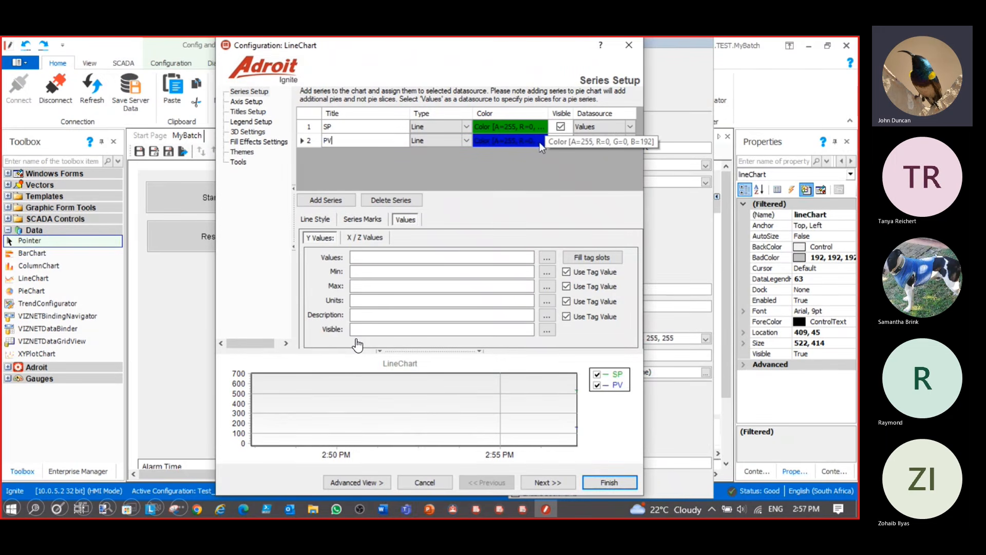
left_click(547, 261)
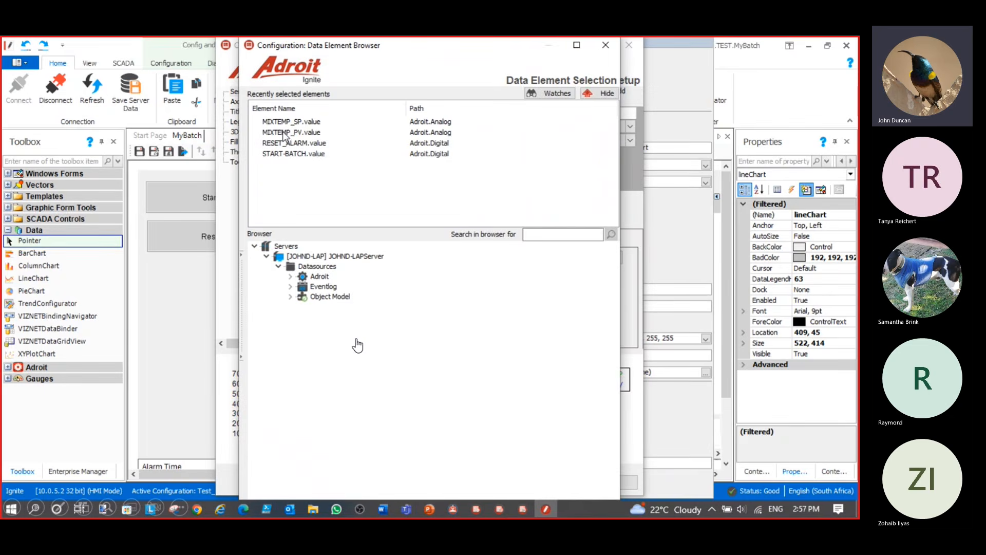
double_click(284, 135)
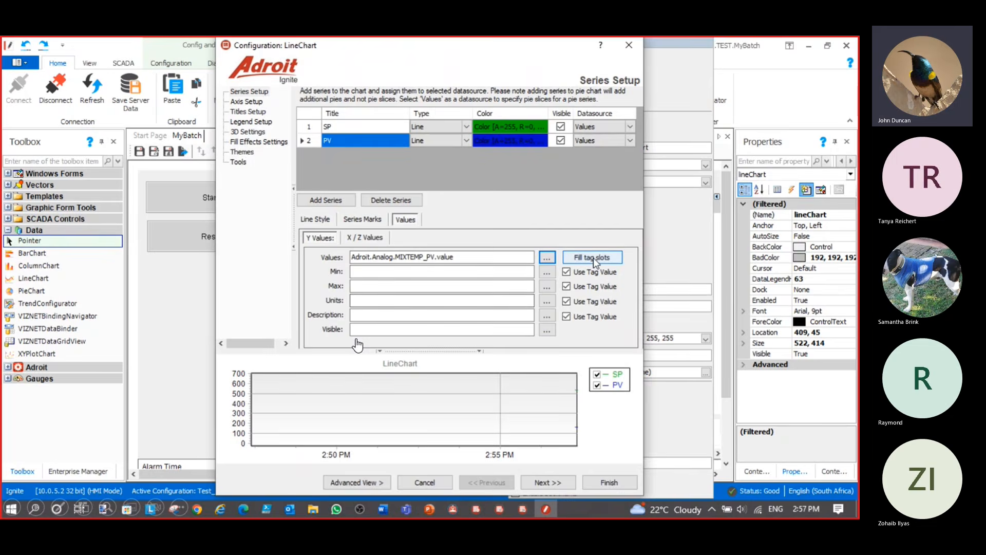
left_click(593, 257)
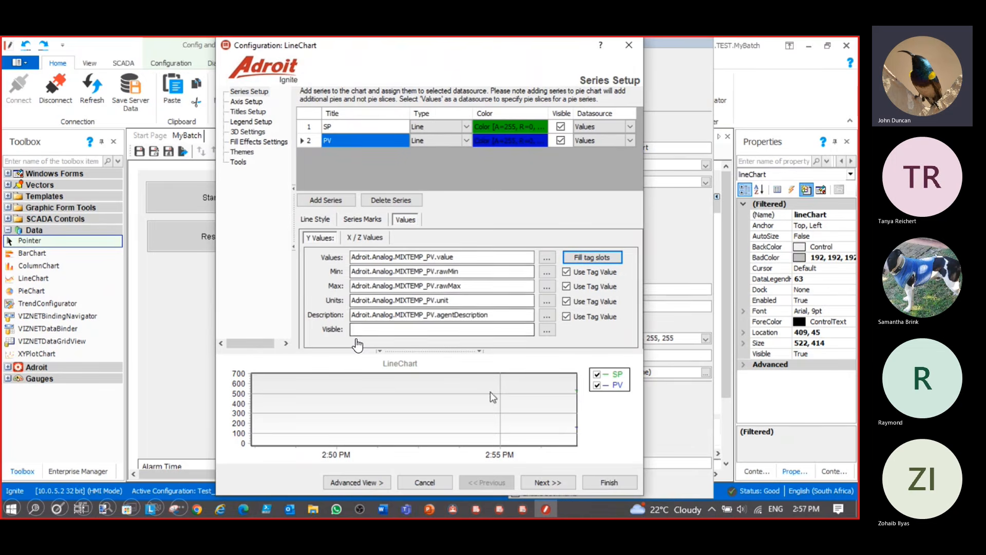
left_click(611, 484)
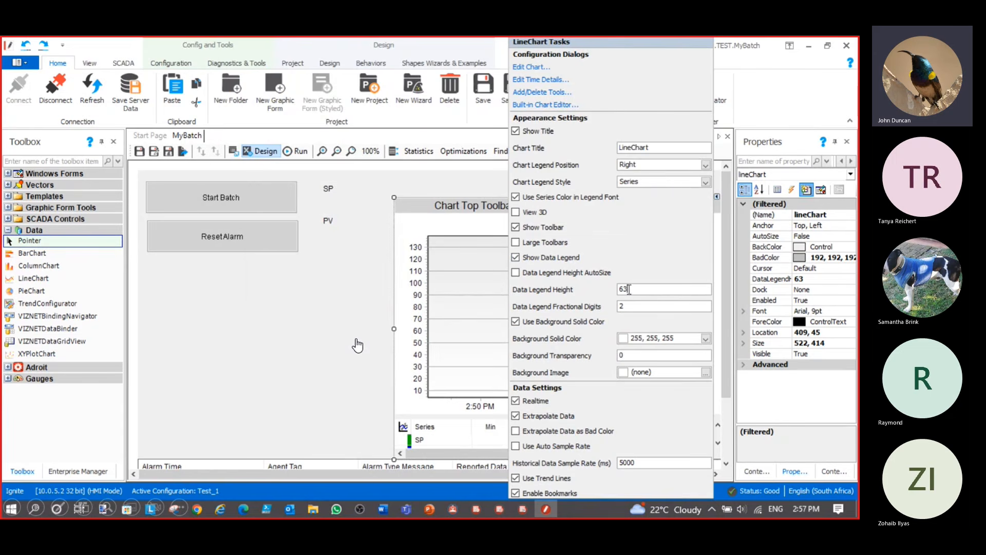
Set the line chart's data legend height to 80
left_click_drag(629, 289, 612, 290)
type("80")
left_click(463, 228)
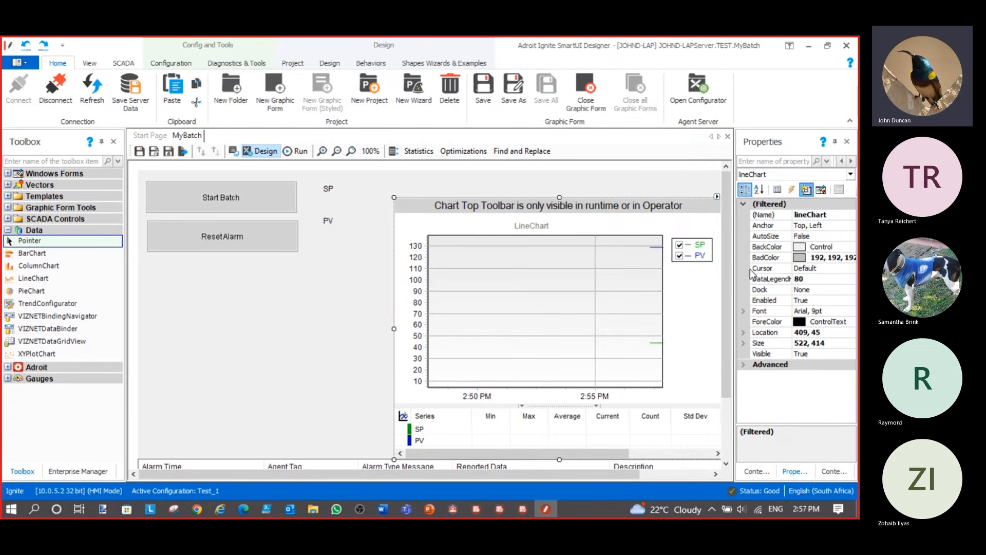
Dock the chart to the form's right edge and save MyBatch
left_click(852, 290)
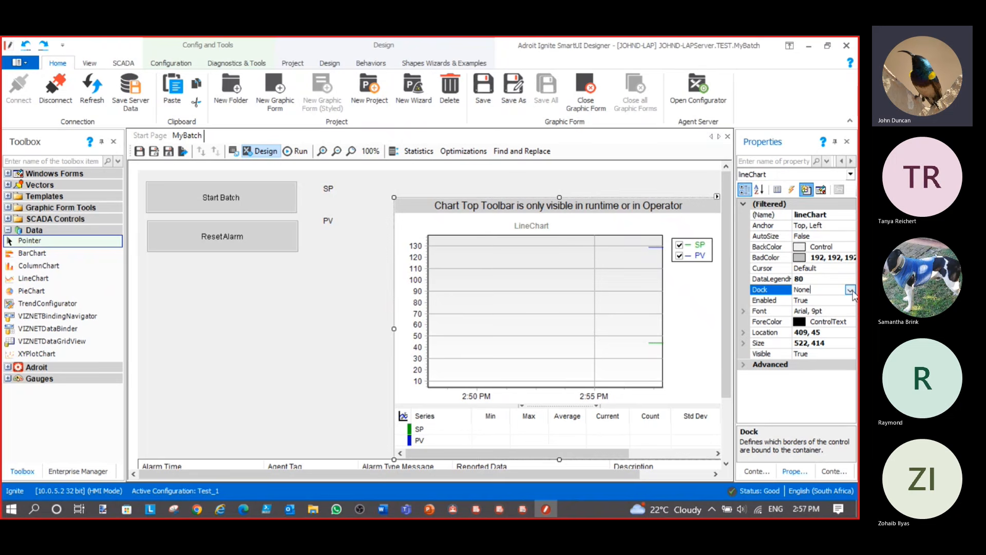
left_click(850, 290)
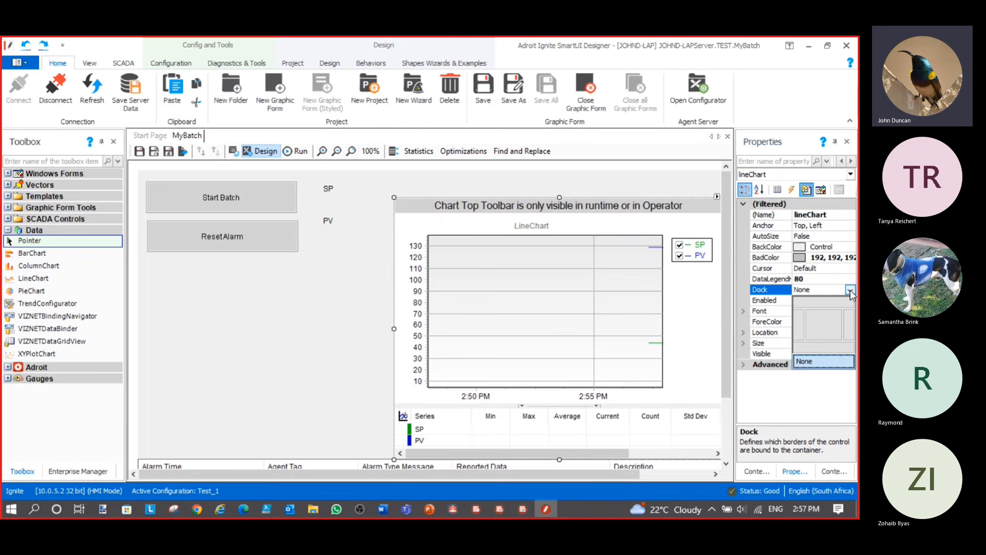
left_click(850, 327)
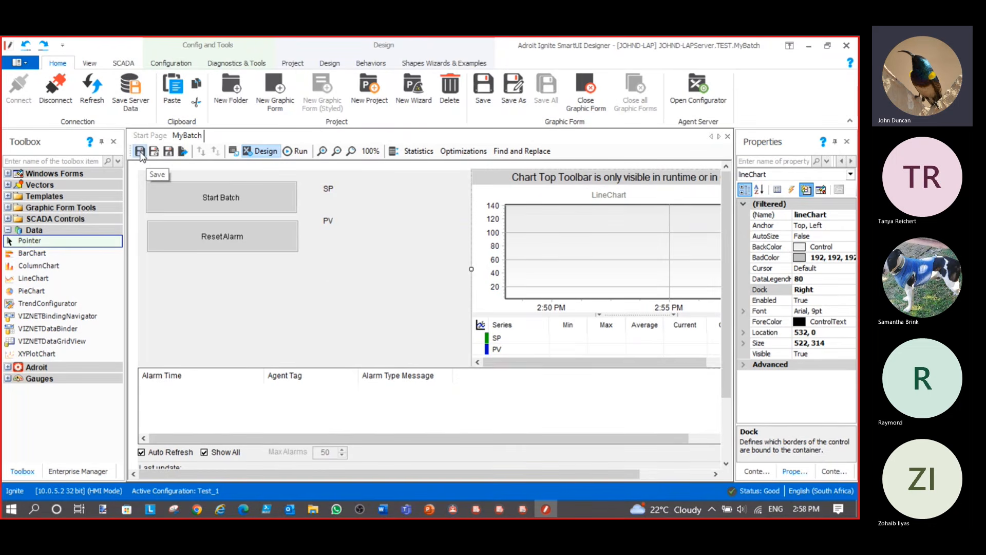
left_click(139, 152)
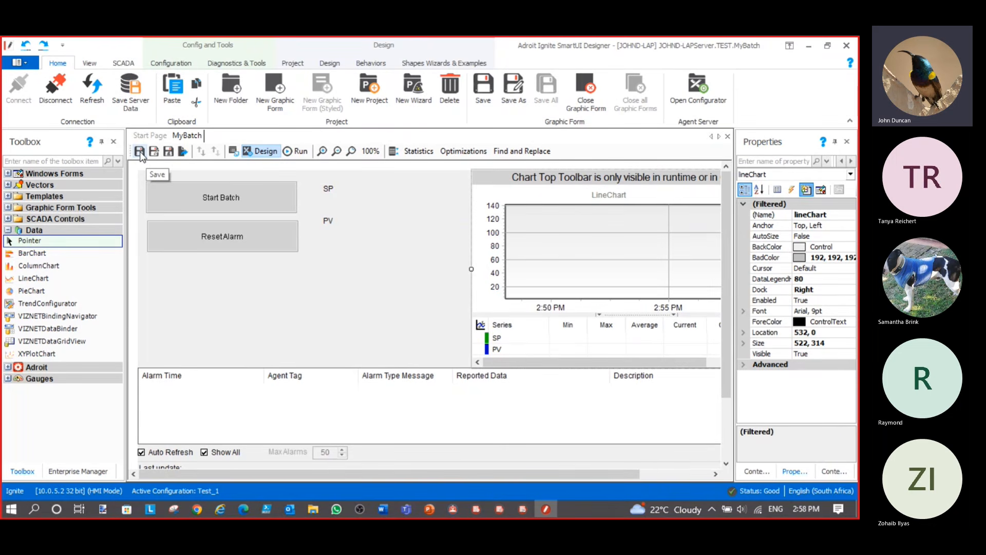
Run MyBatch, set the mix tank setpoint to 21, and reset the Batching Simulation alarm
left_click(303, 152)
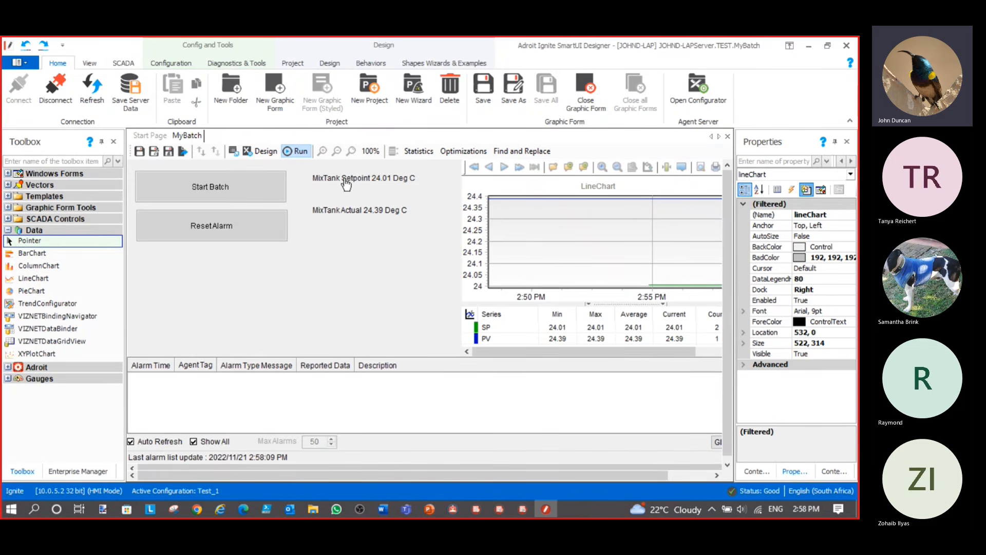
left_click(345, 184)
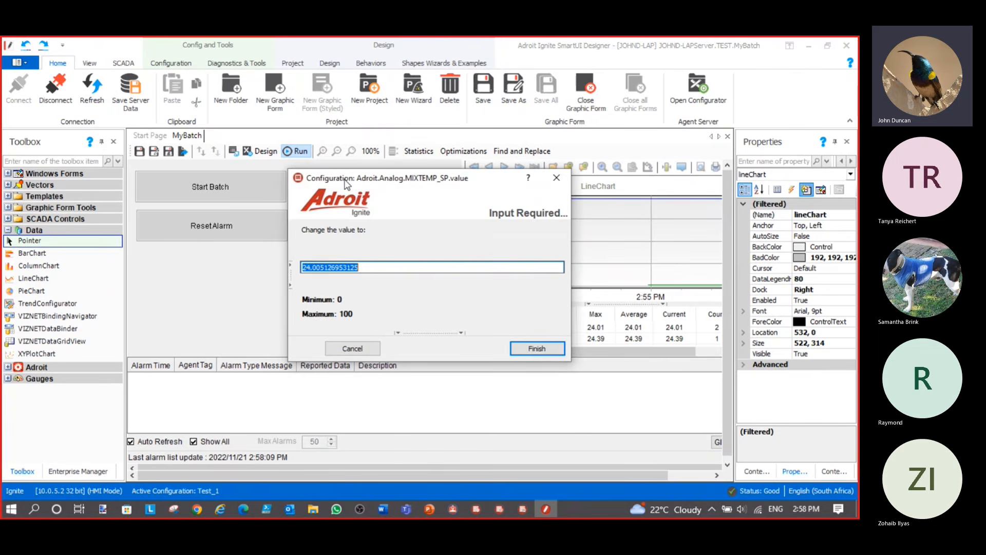
type("21")
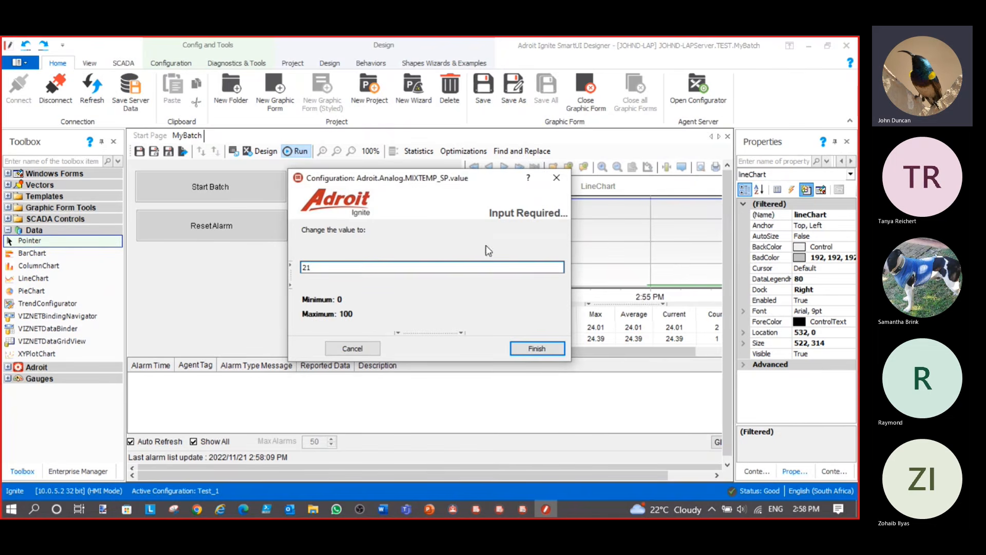
left_click(539, 350)
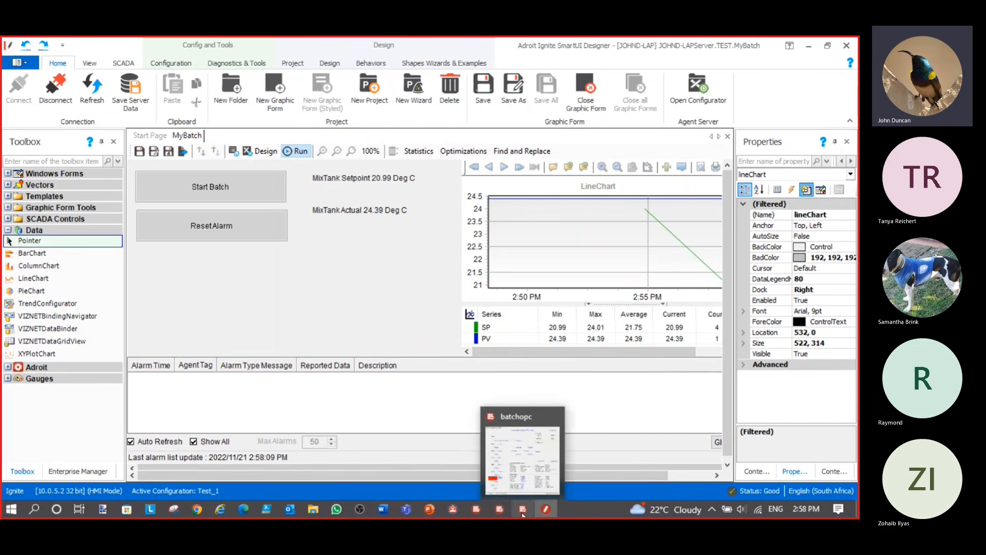
left_click(522, 511)
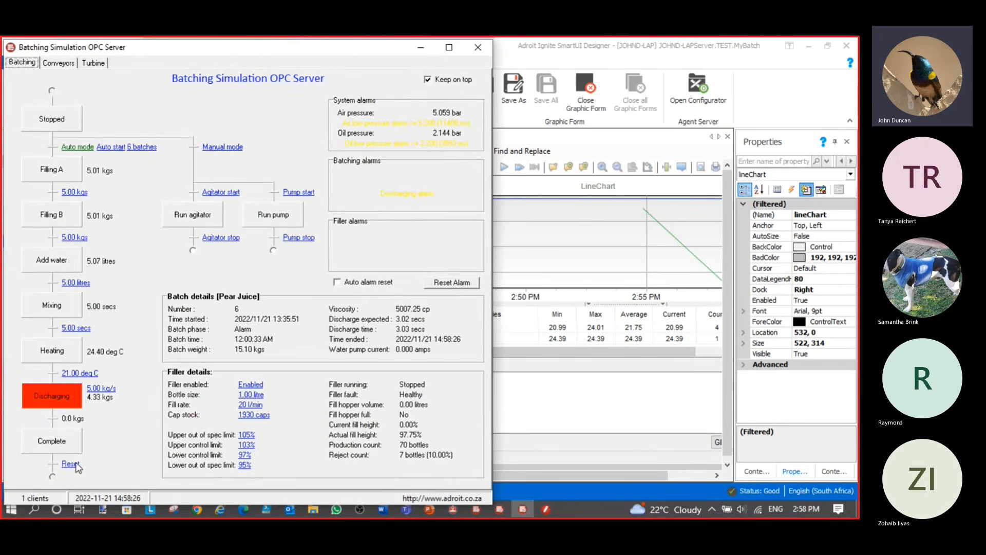
left_click(70, 464)
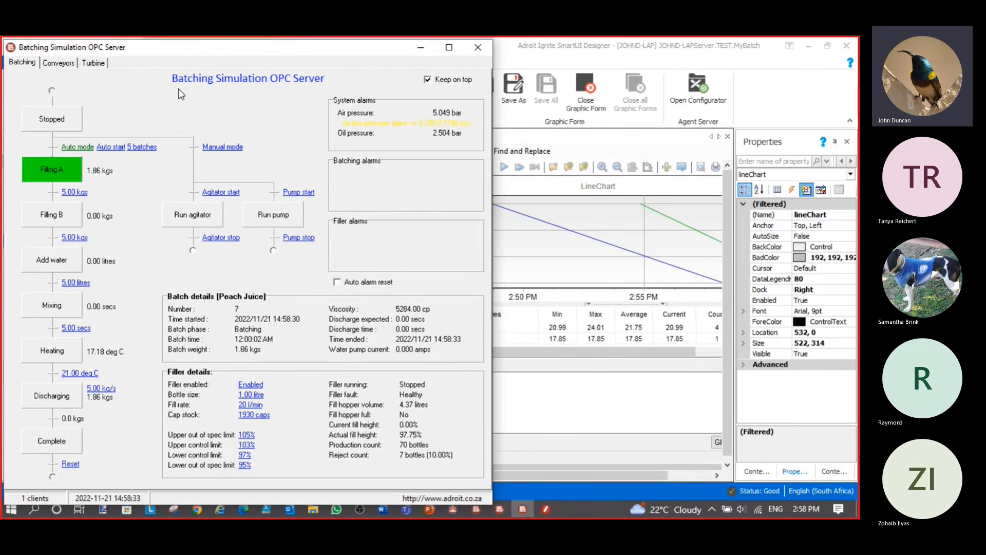
Reposition the Batching Simulation window while watching the trends, then minimize it
left_click_drag(285, 52, 282, 269)
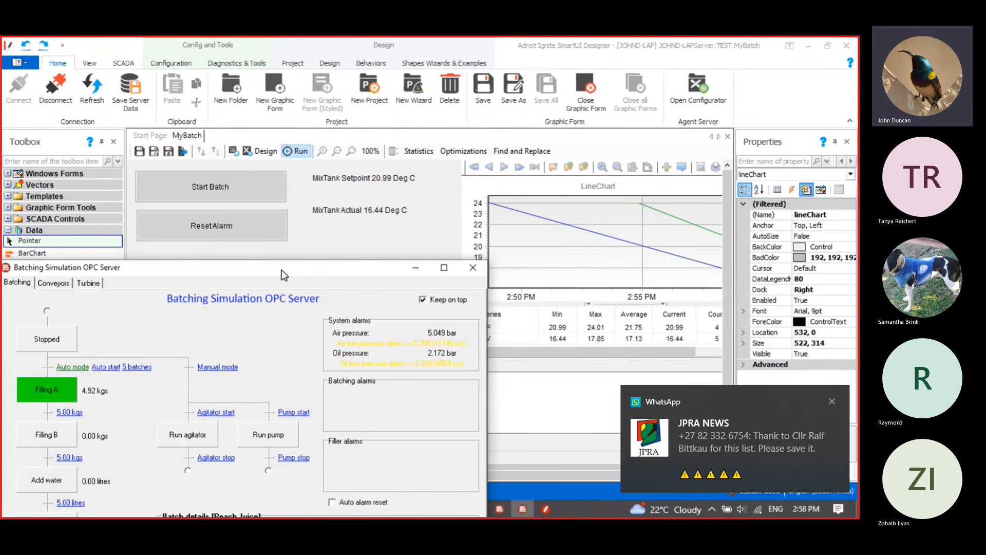
left_click_drag(281, 270, 273, 257)
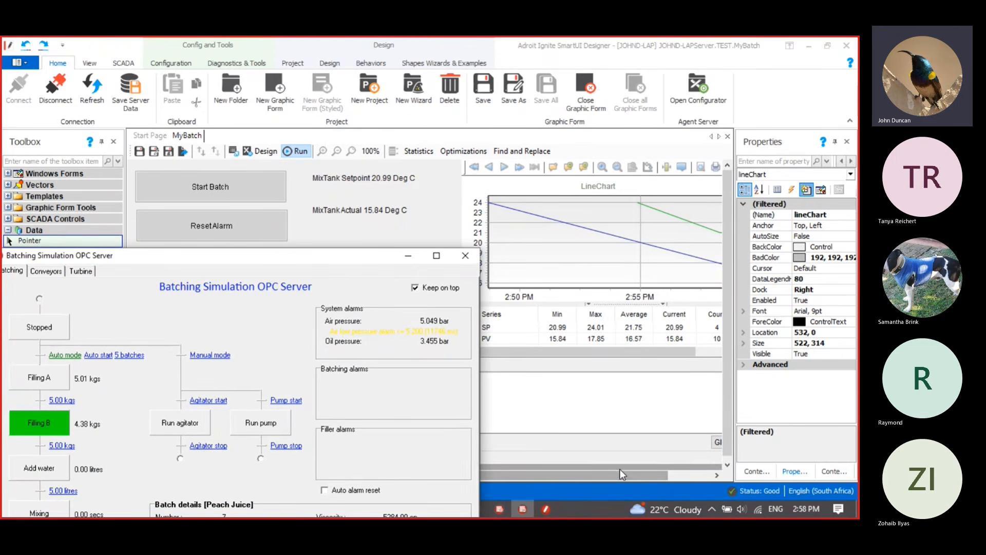
left_click_drag(619, 473, 734, 484)
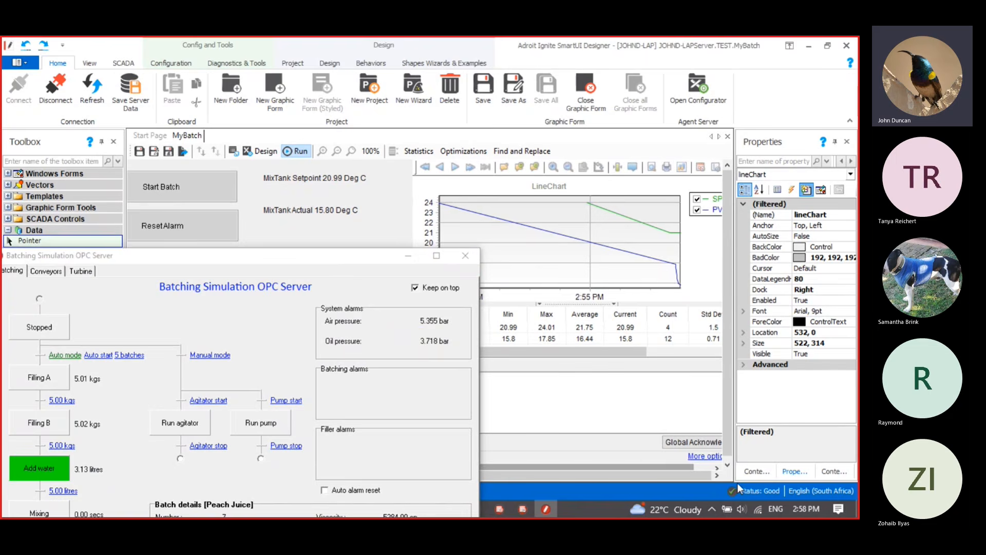
left_click_drag(266, 267, 246, 98)
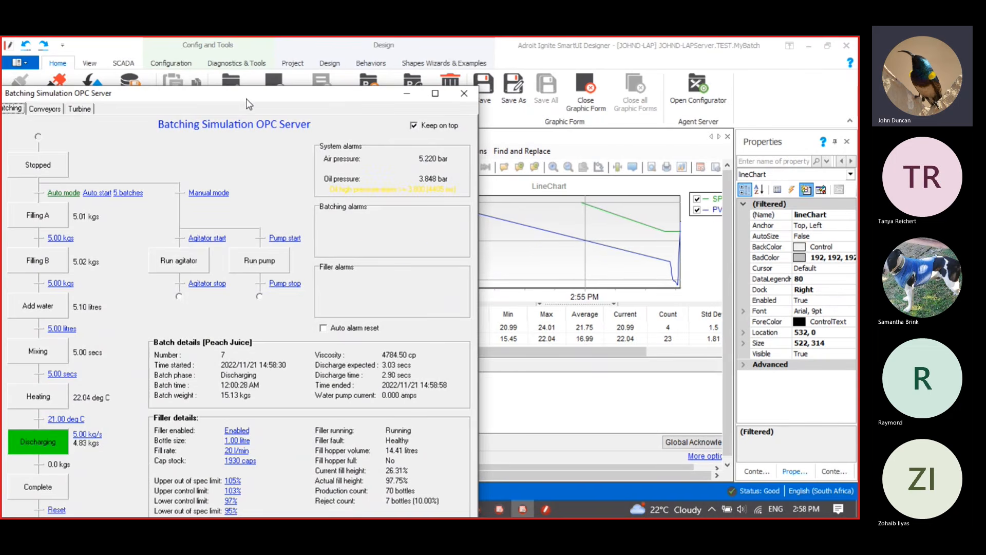
left_click_drag(246, 99, 283, 285)
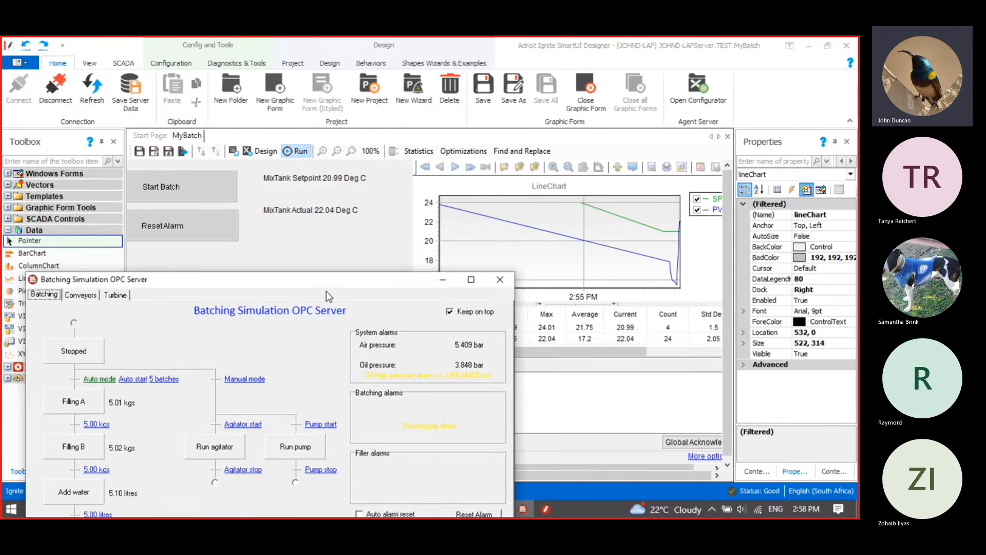
left_click(442, 279)
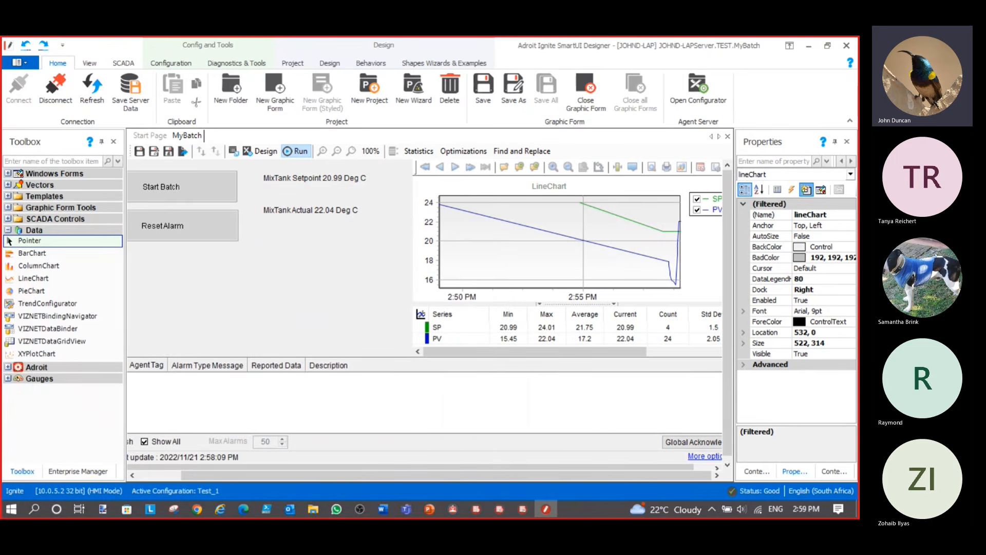
Switch to the Step 9 slide and start its Operator demo video
key("alt+Tab")
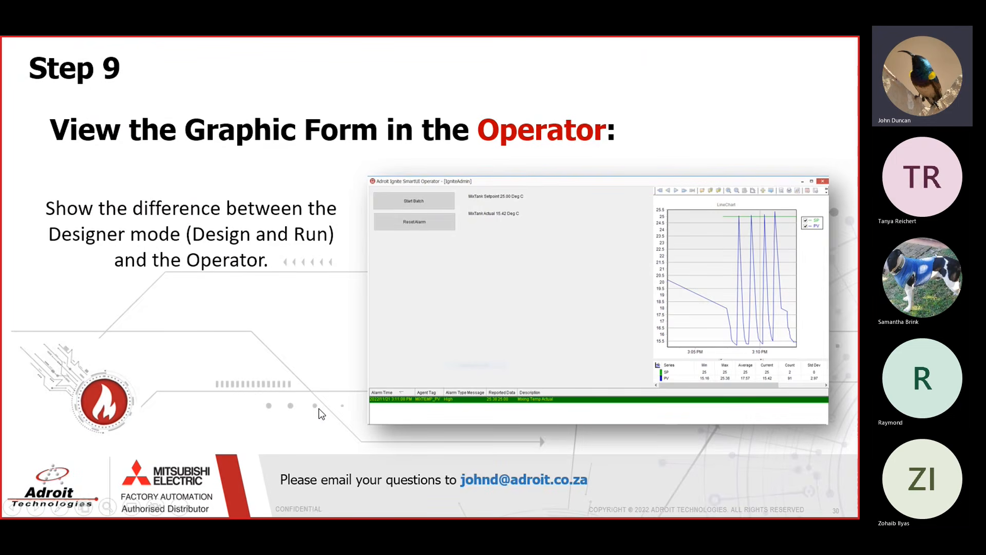
left_click(328, 325)
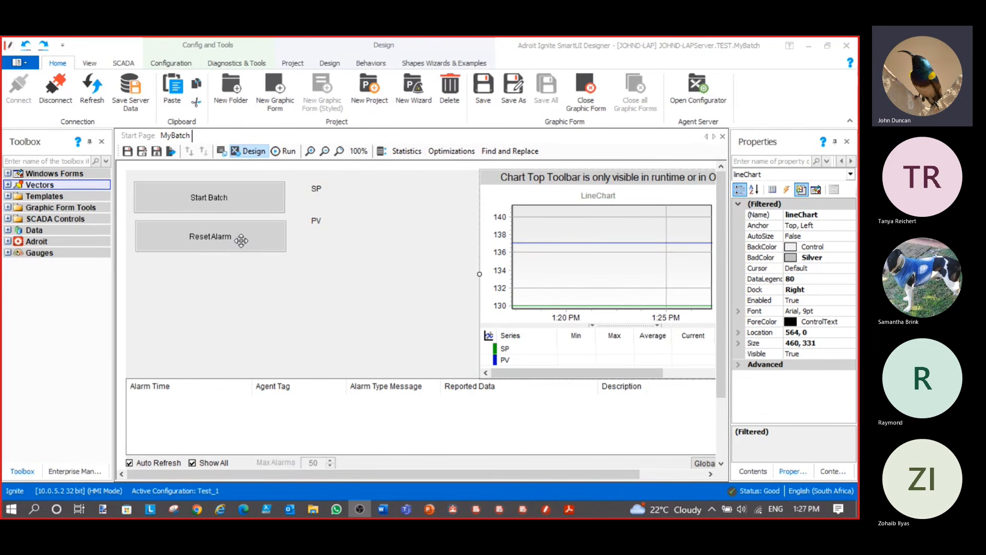
Draw a rectangle beside the chart and open its New Behavior list in cORectangle Tasks
left_click(8, 185)
left_click(41, 310)
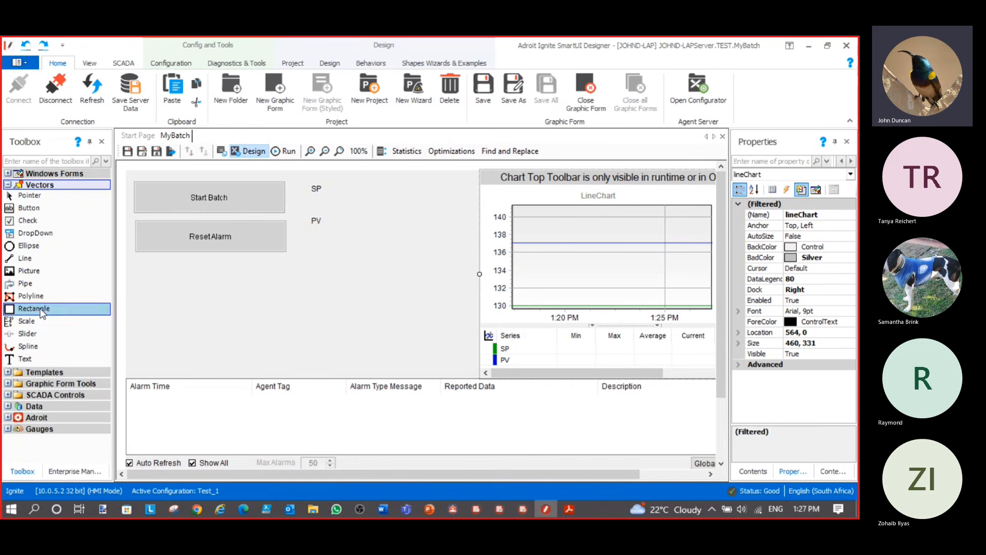
mouse_move(203, 278)
left_mouse_down()
mouse_move(242, 316)
mouse_move(387, 332)
mouse_move(381, 347)
left_mouse_up()
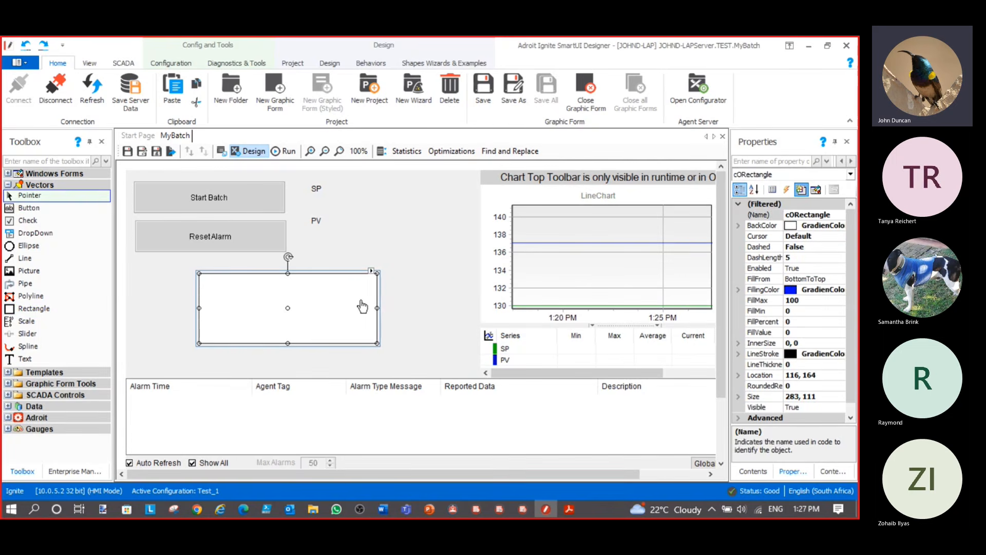
left_click(372, 271)
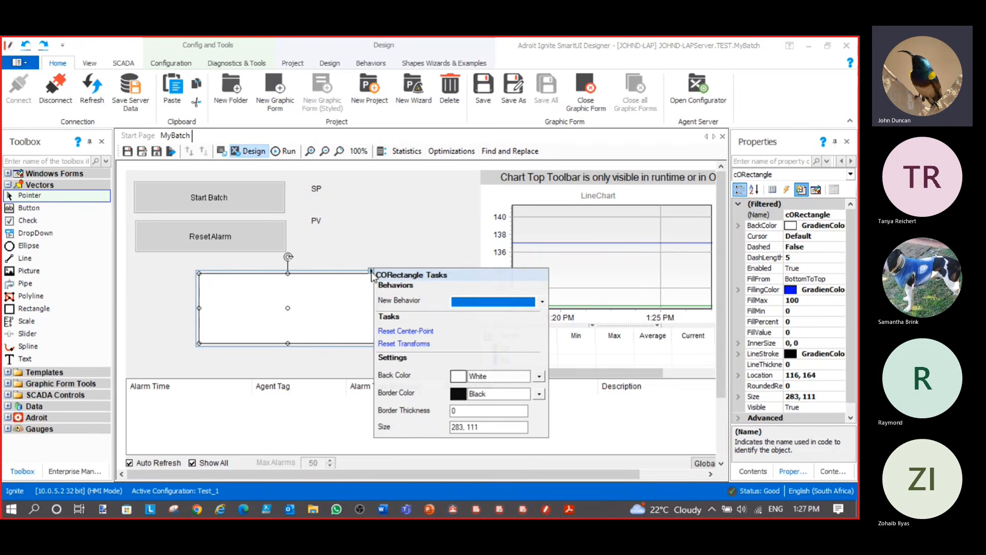
left_click(517, 303)
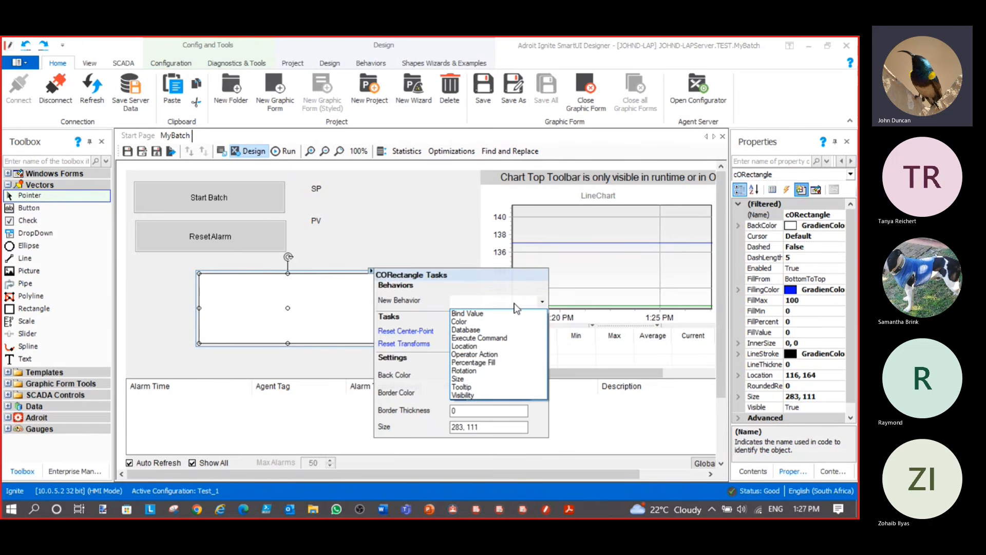
Add a Percentage Fill behaviour driven by BATCH_WEIGHT.value with minimum 0 and maximum 25
left_click(492, 363)
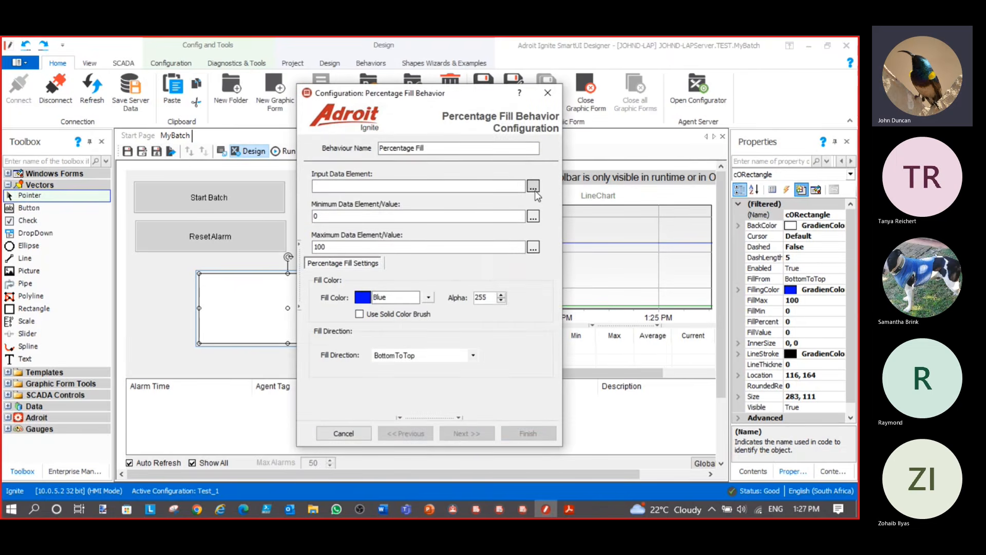
left_click(535, 189)
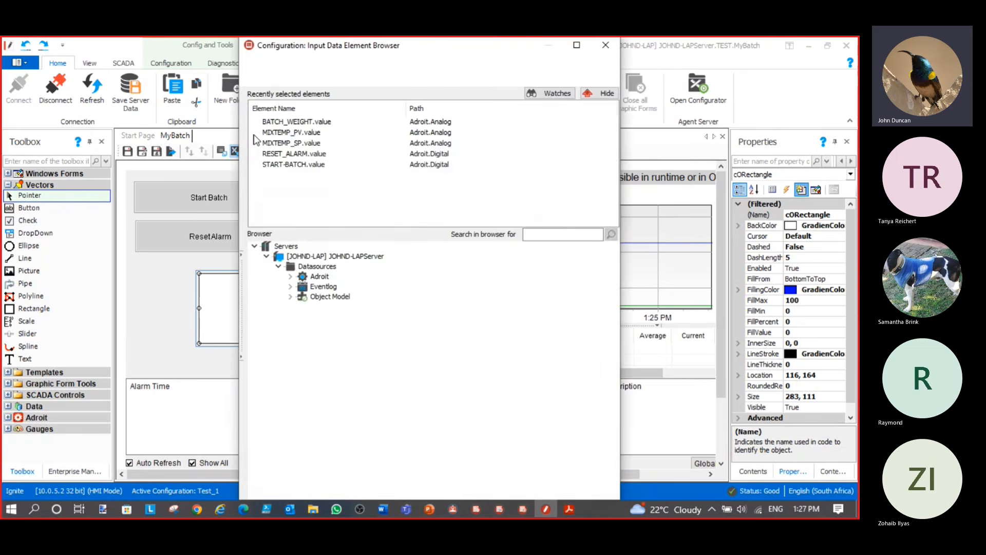
double_click(291, 122)
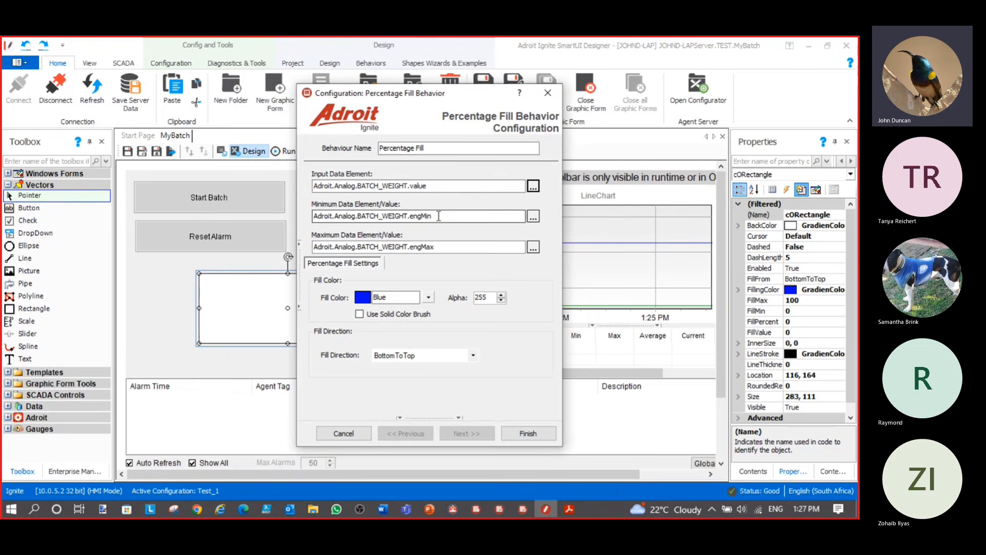
left_click_drag(439, 216, 274, 220)
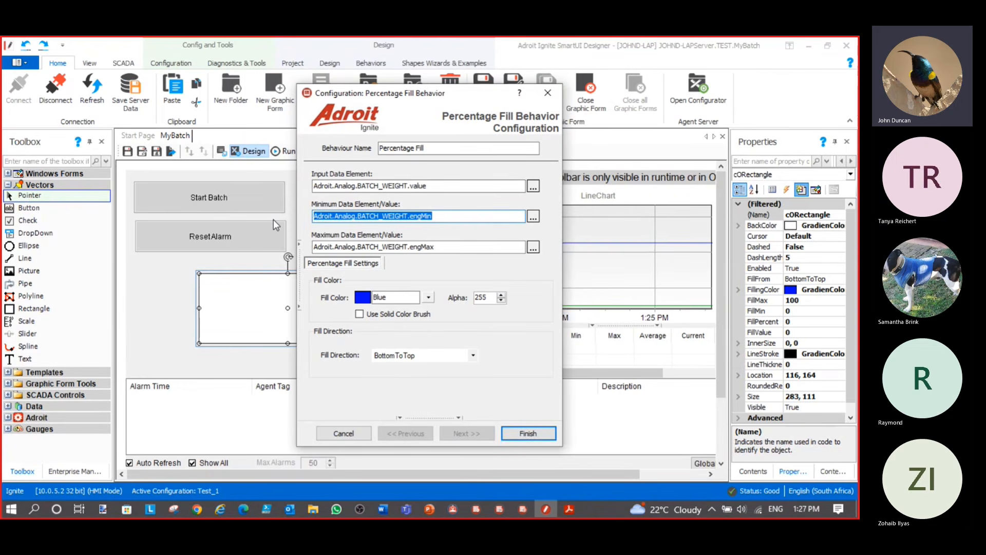
type("0")
left_click_drag(475, 247, 282, 252)
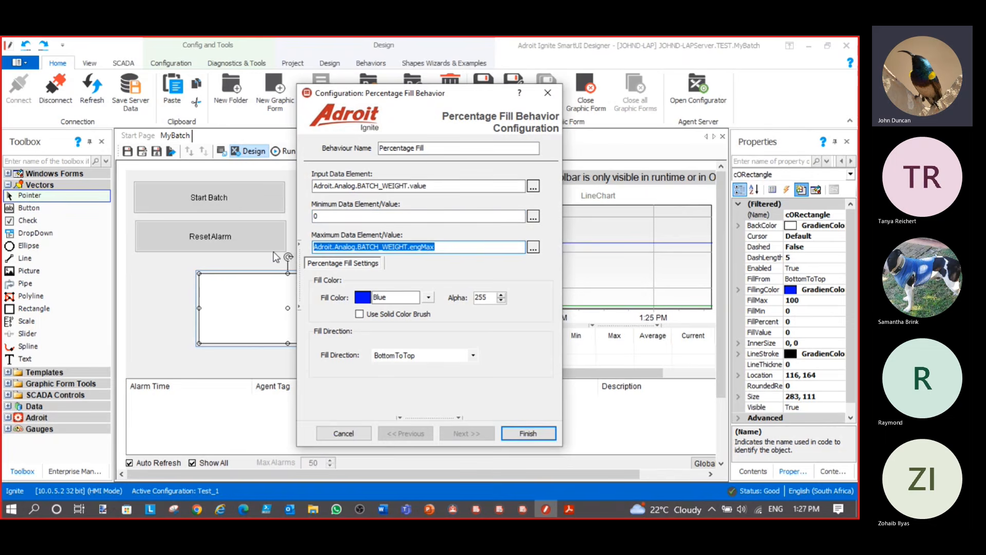
type("2")
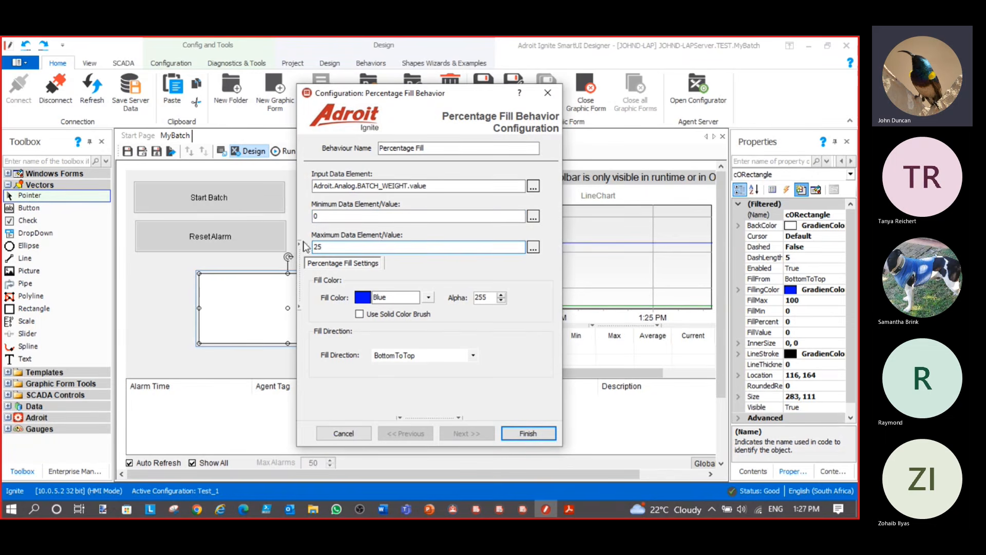
type("5")
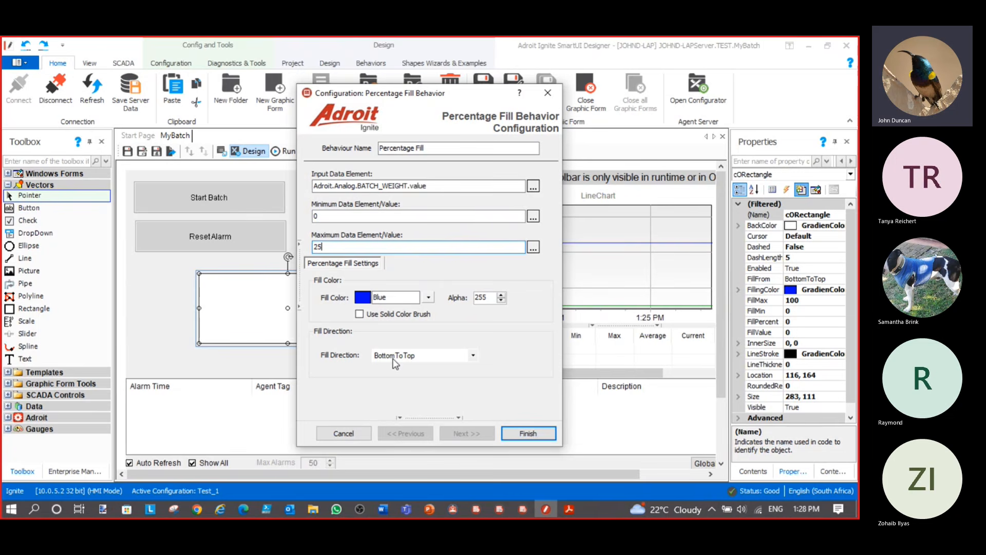
left_click(529, 433)
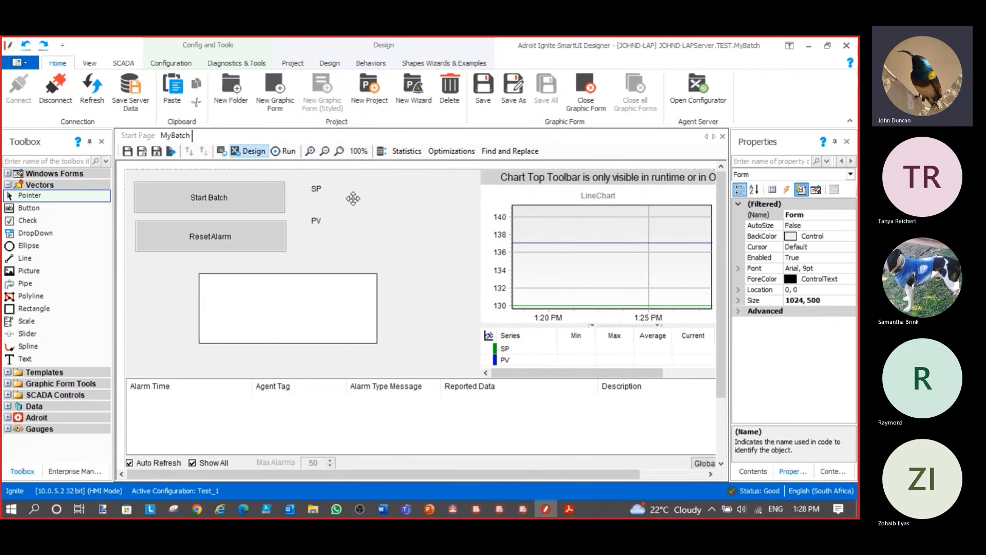
left_click(289, 151)
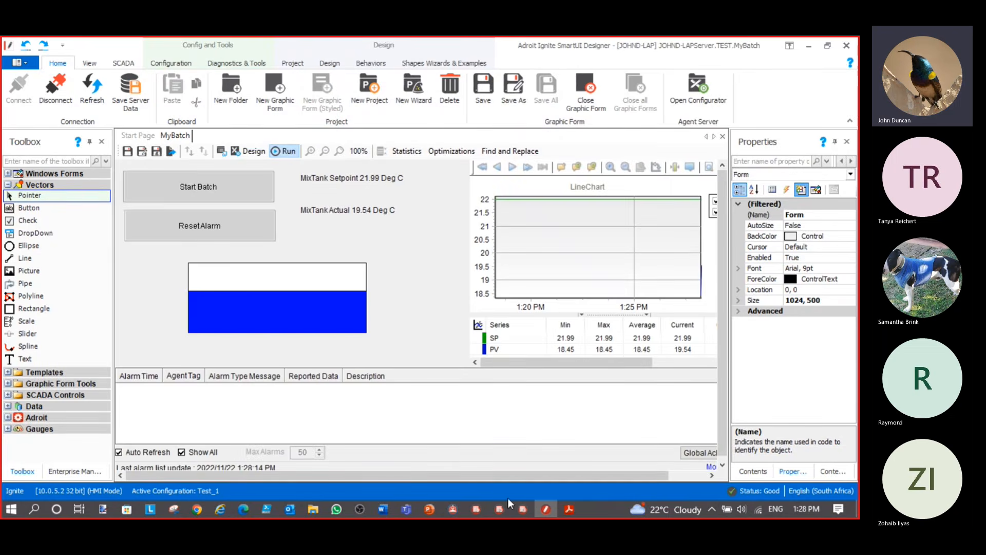
left_click(499, 509)
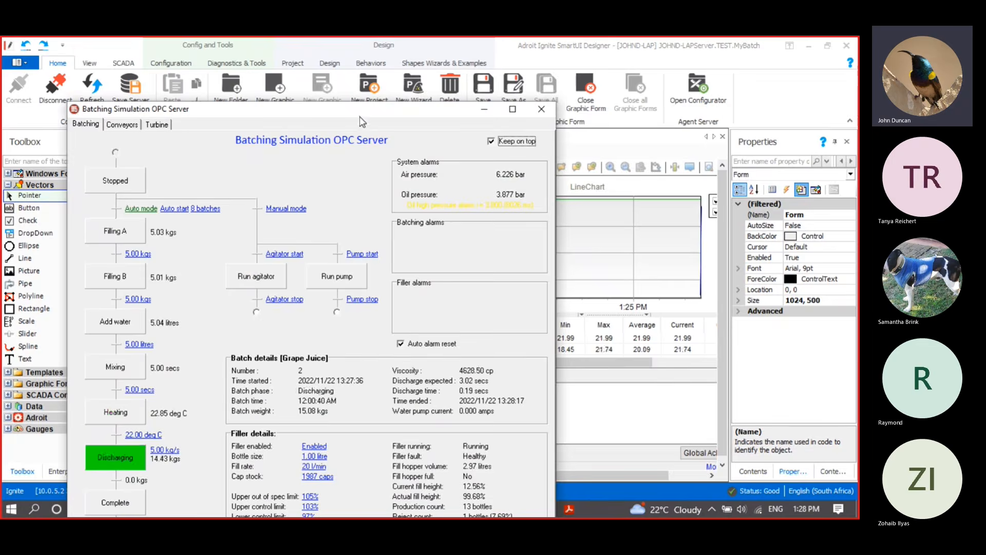
left_click_drag(363, 110, 695, 78)
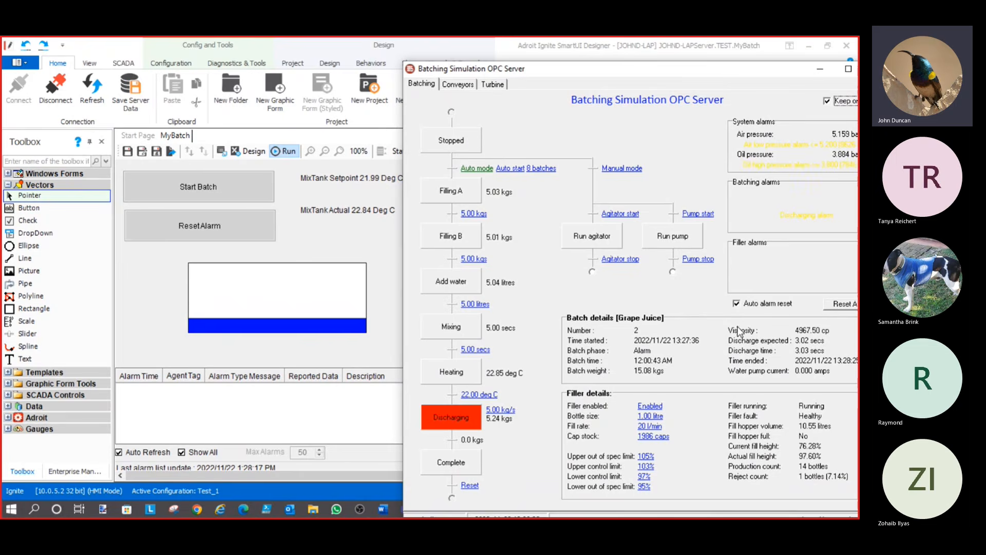
left_click(847, 306)
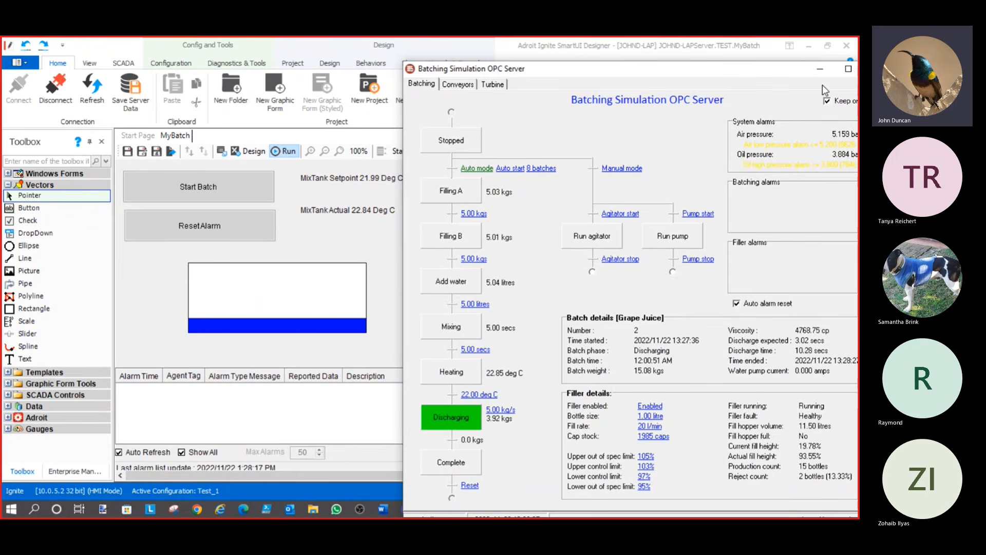
left_click(819, 69)
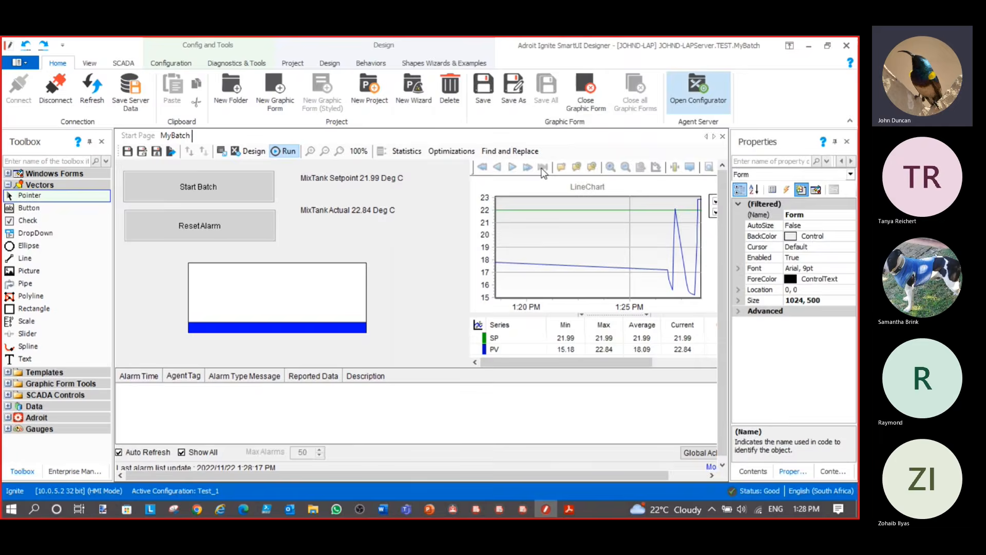
left_click(252, 151)
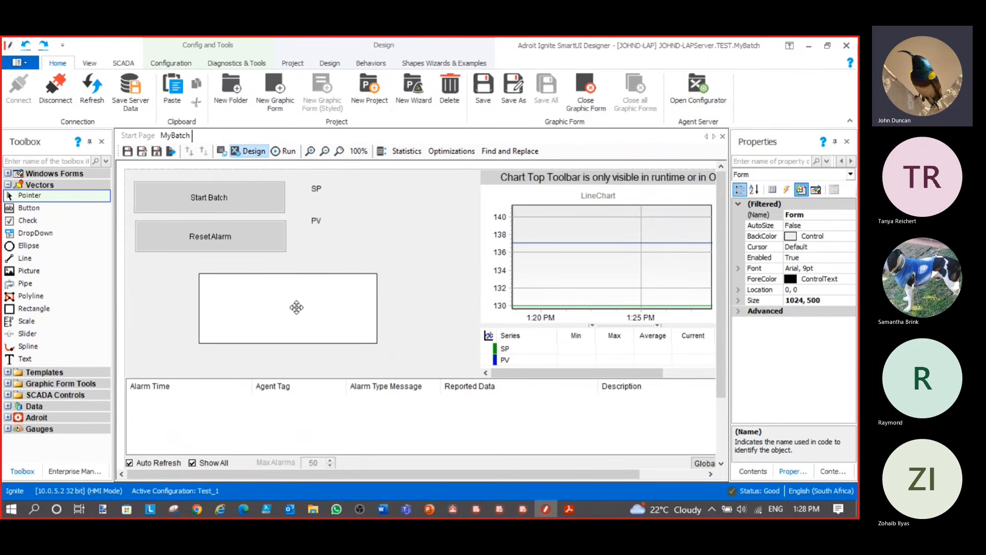
left_click(296, 308)
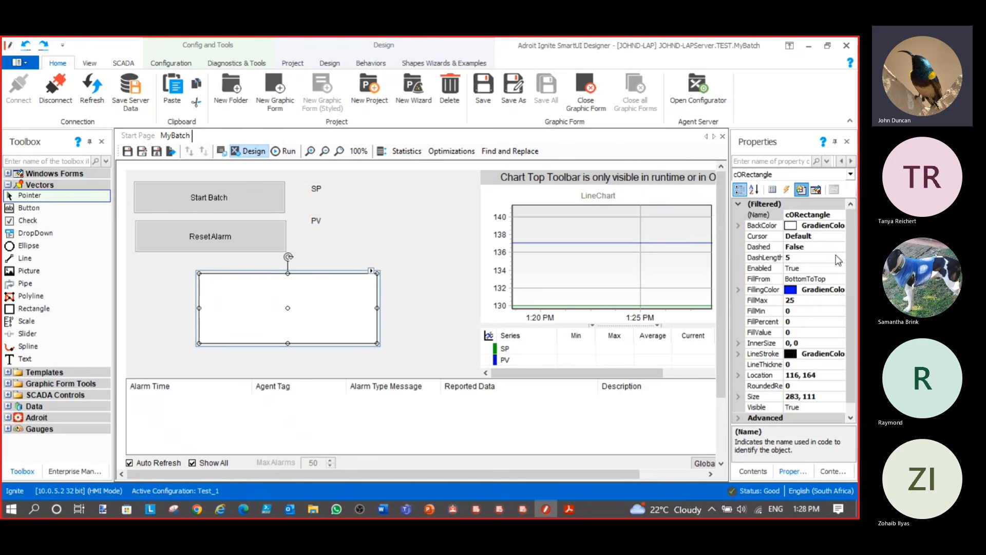
Set the rectangle's BackColor to a Gradient colour style
left_click(842, 226)
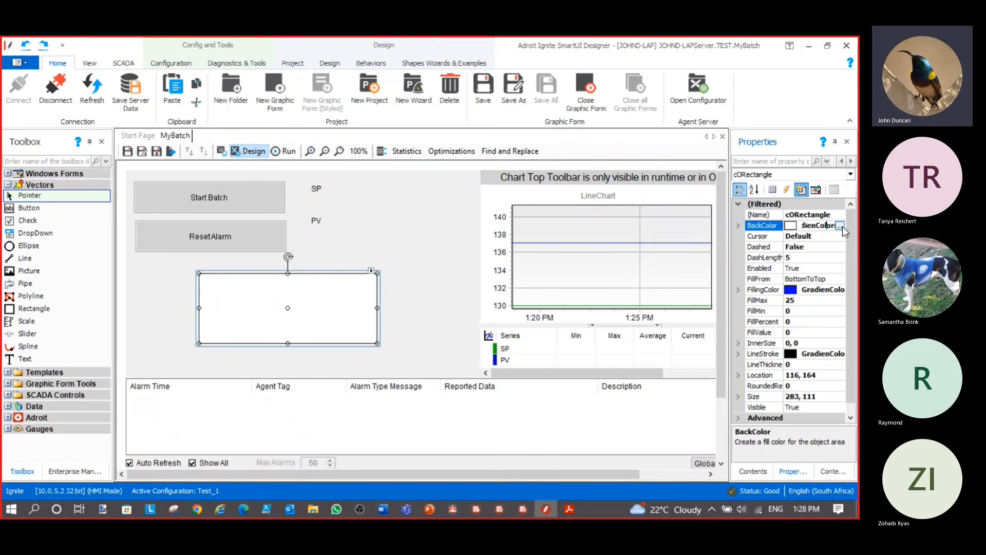
left_click(842, 226)
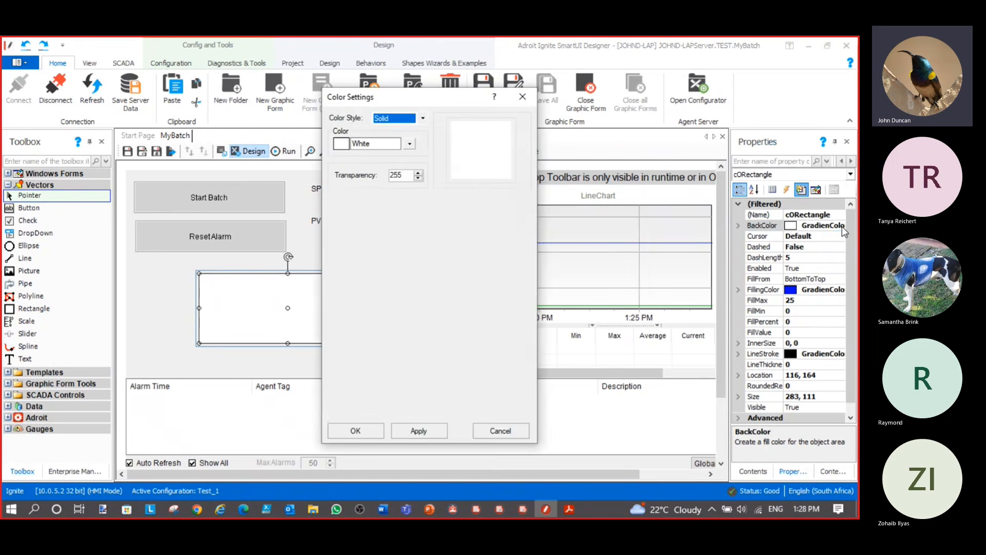
left_click(422, 119)
left_click(405, 135)
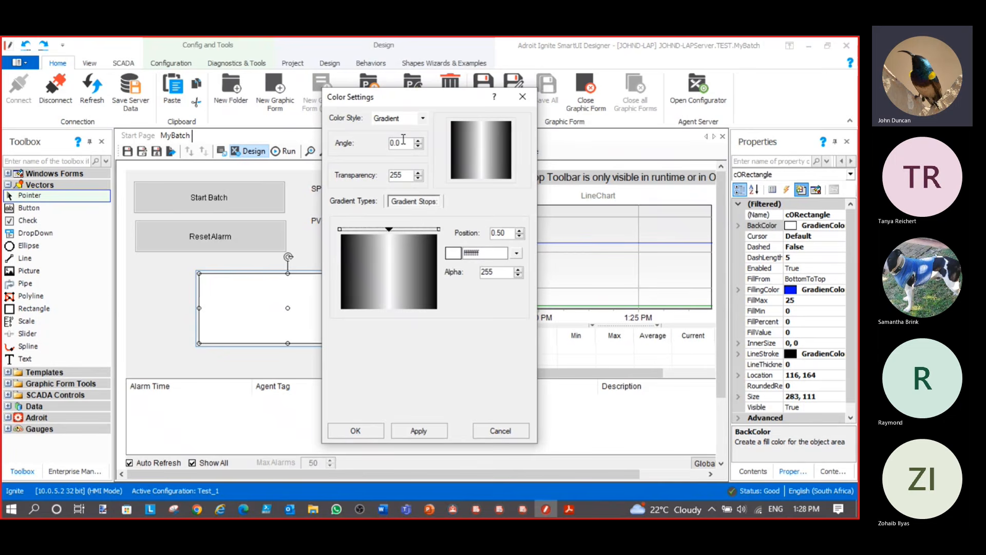
left_click(428, 434)
left_click(356, 432)
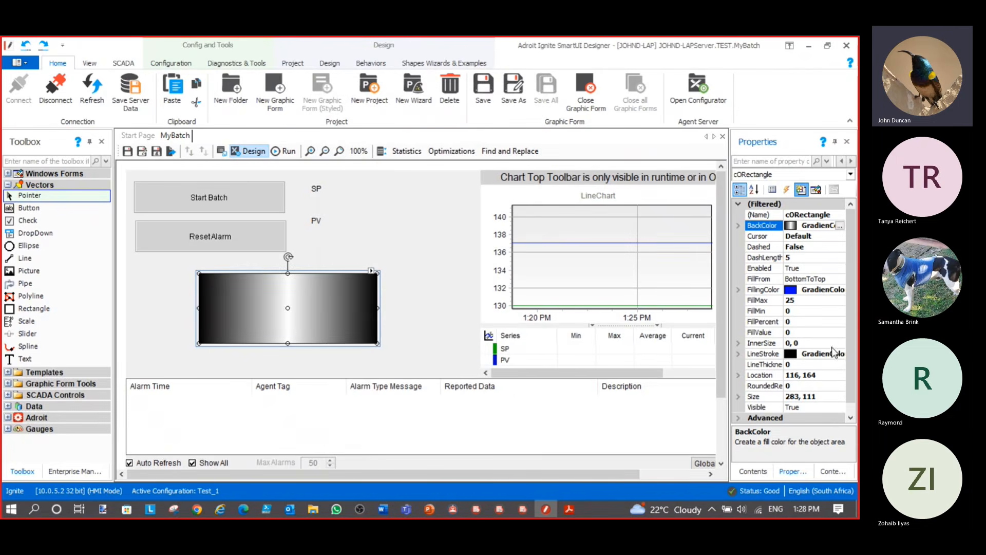
Set the rectangle's FillingColor to a blue Gradient colour style
left_click(842, 296)
left_click(840, 291)
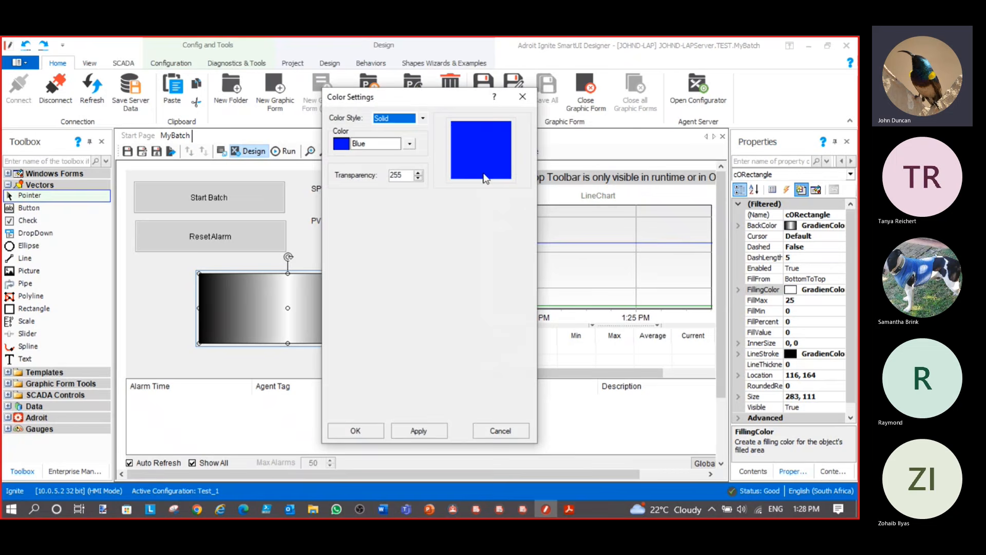
left_click(423, 119)
left_click(406, 135)
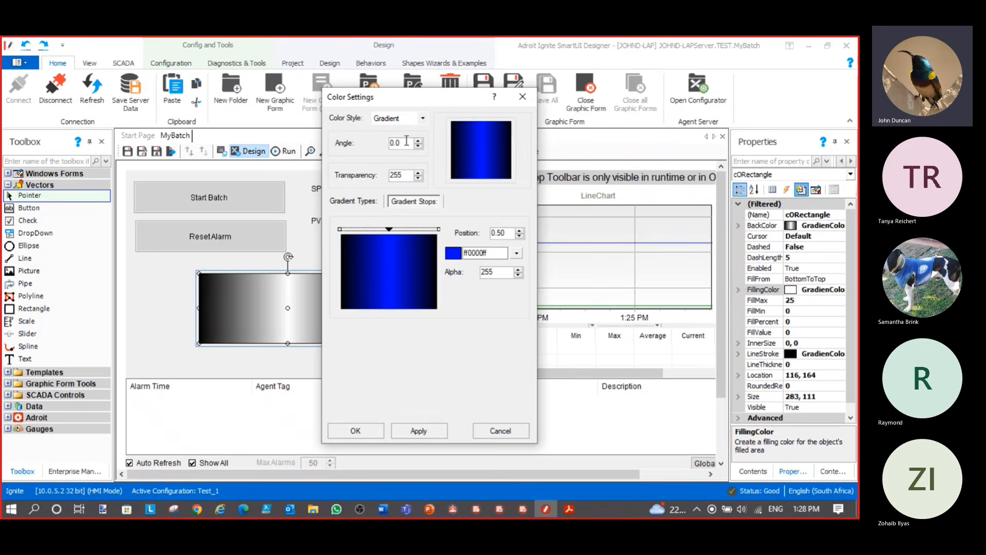
left_click(425, 433)
left_click(359, 432)
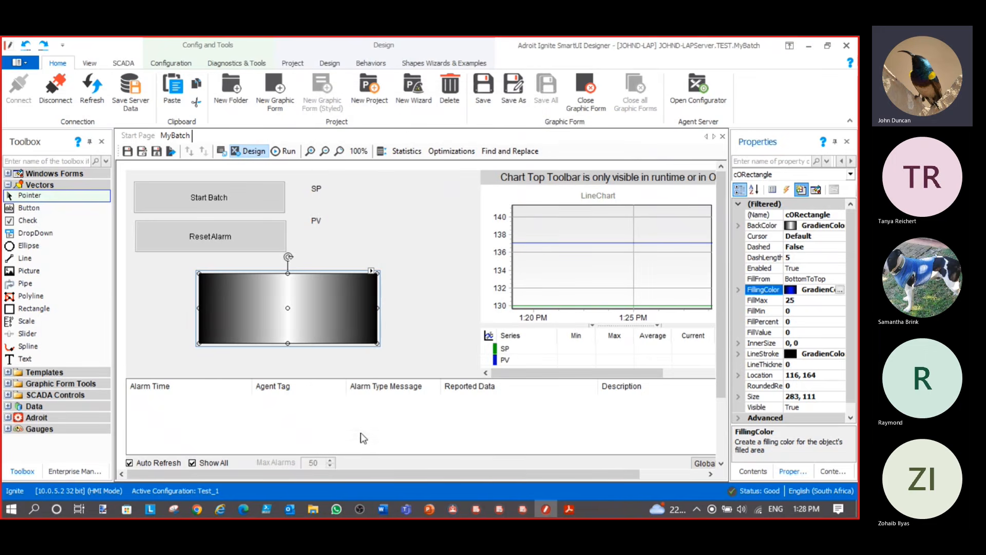
left_click_drag(114, 174, 139, 170)
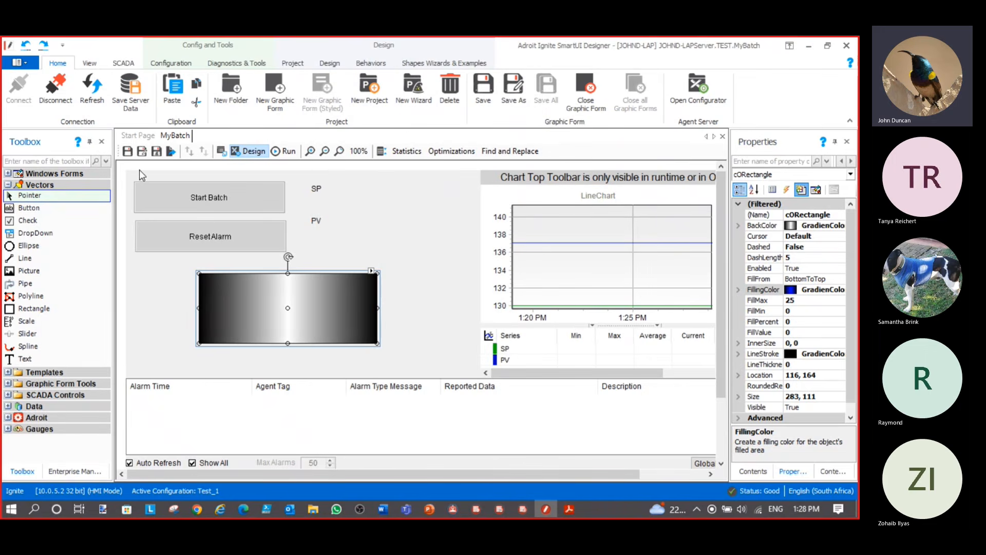
Run the MyBatch form, then minimise the Batching Simulation OPC Server window
left_click(292, 153)
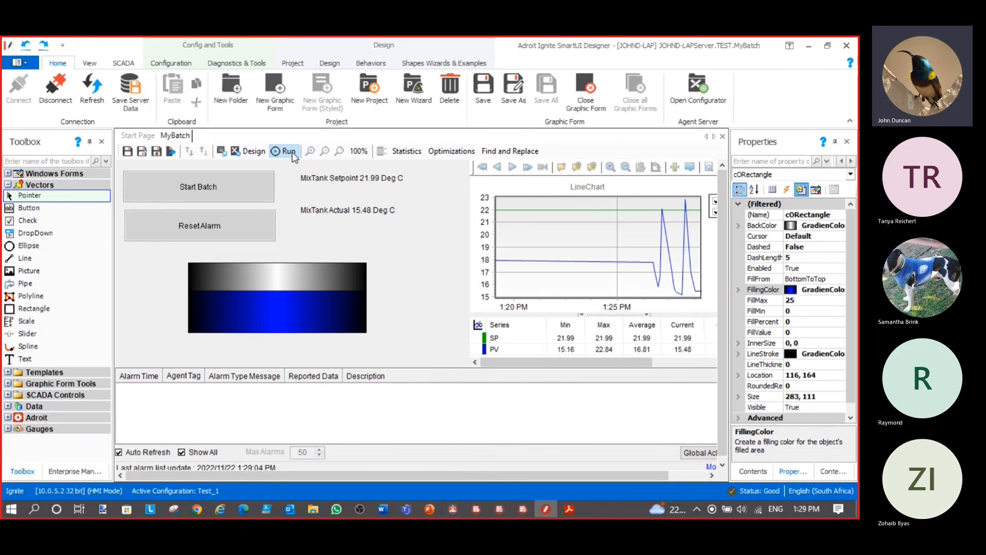
left_click(504, 511)
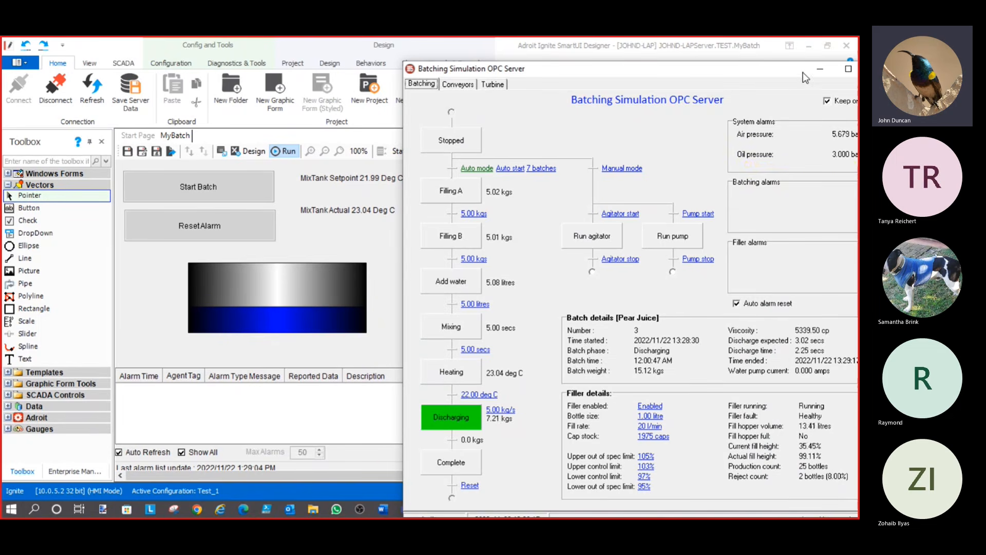
left_click(820, 68)
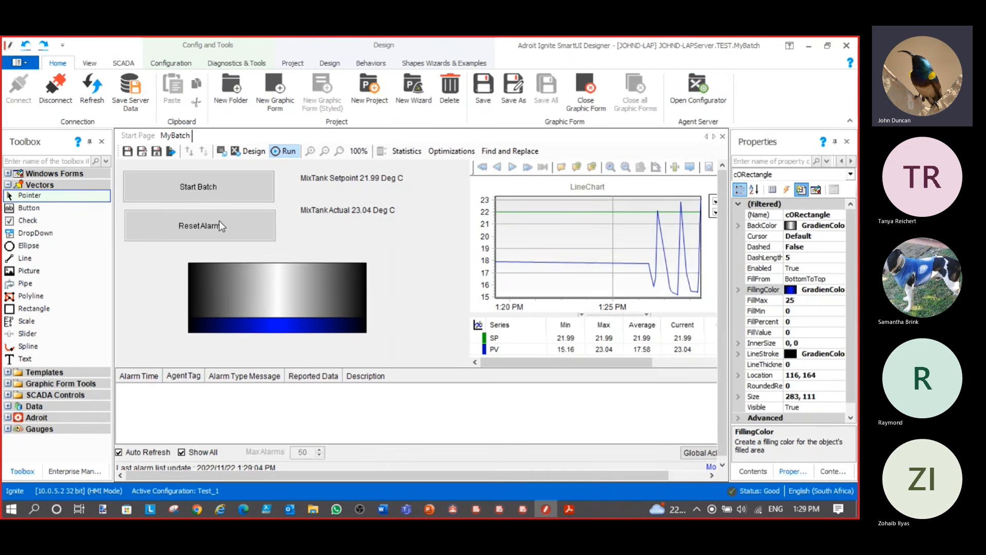
Configure the Default profile's Operator Settings with DefaultGraphicFormPath set to TEST > MyBatch
left_click(75, 472)
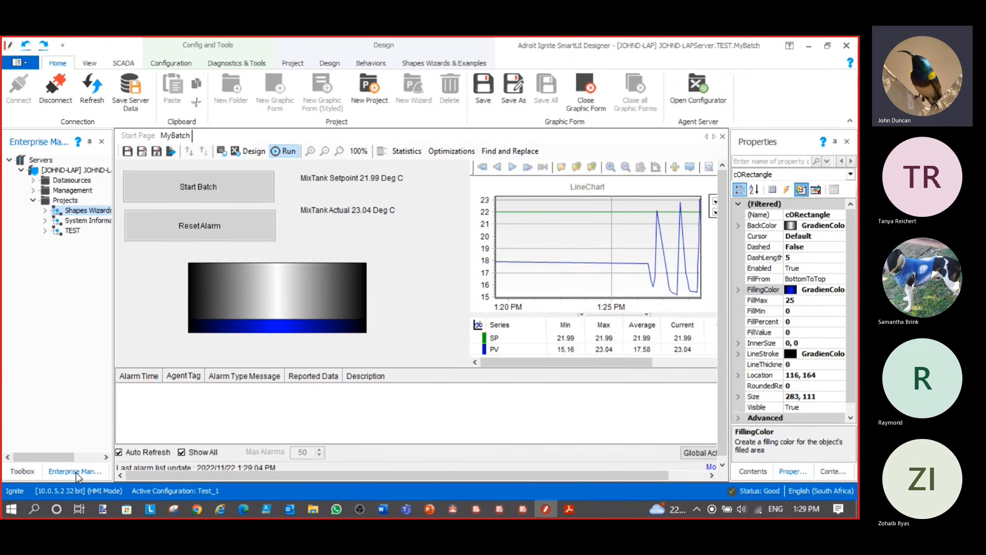
left_click(33, 191)
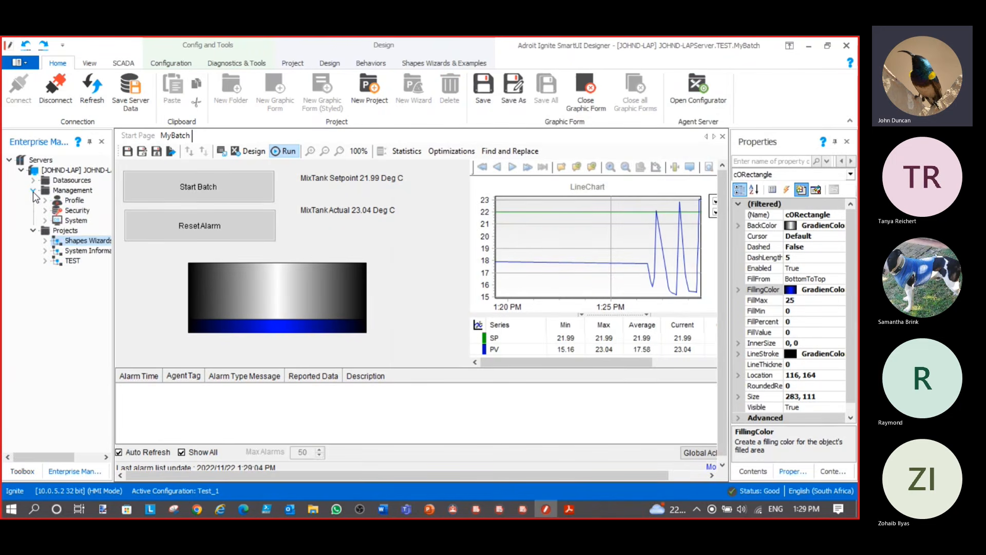
left_click(45, 201)
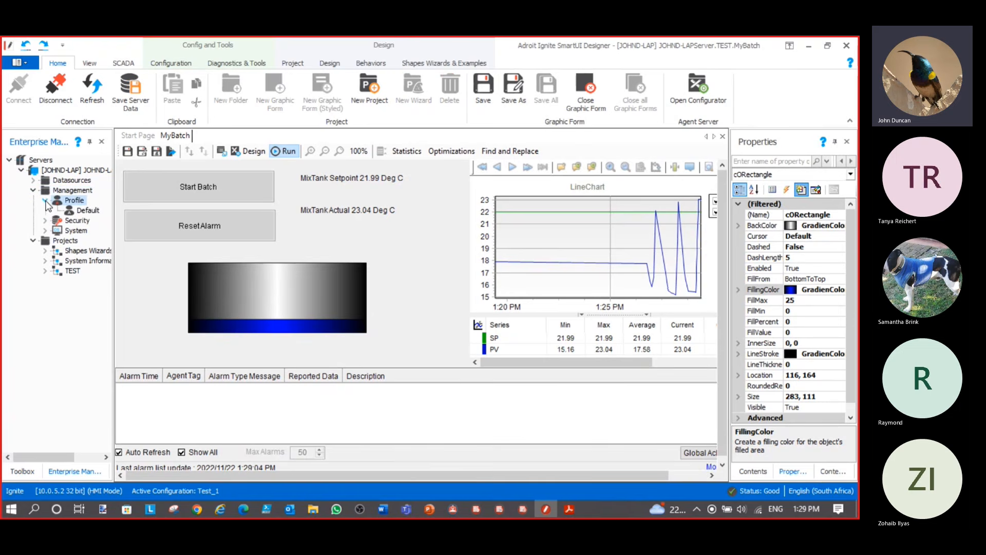
right_click(94, 211)
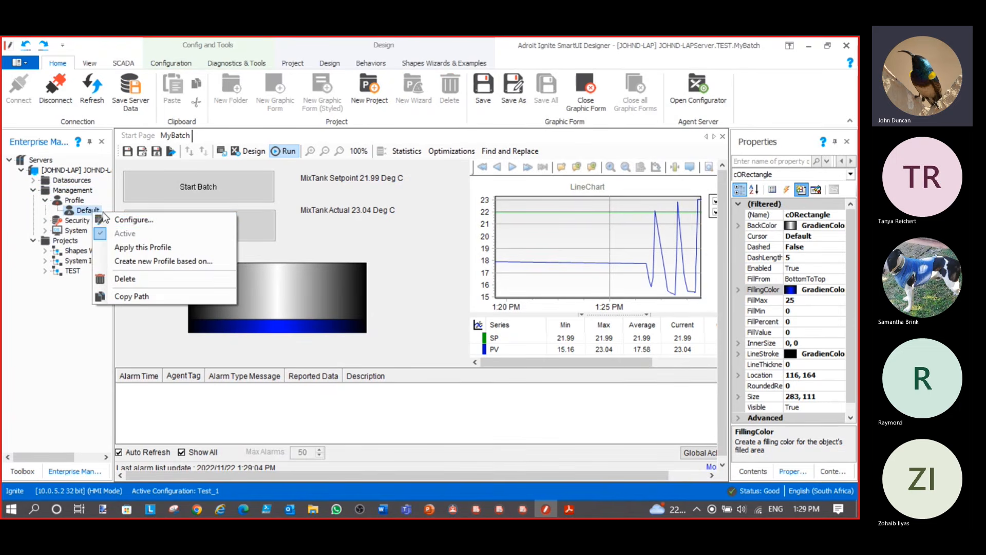
left_click(151, 220)
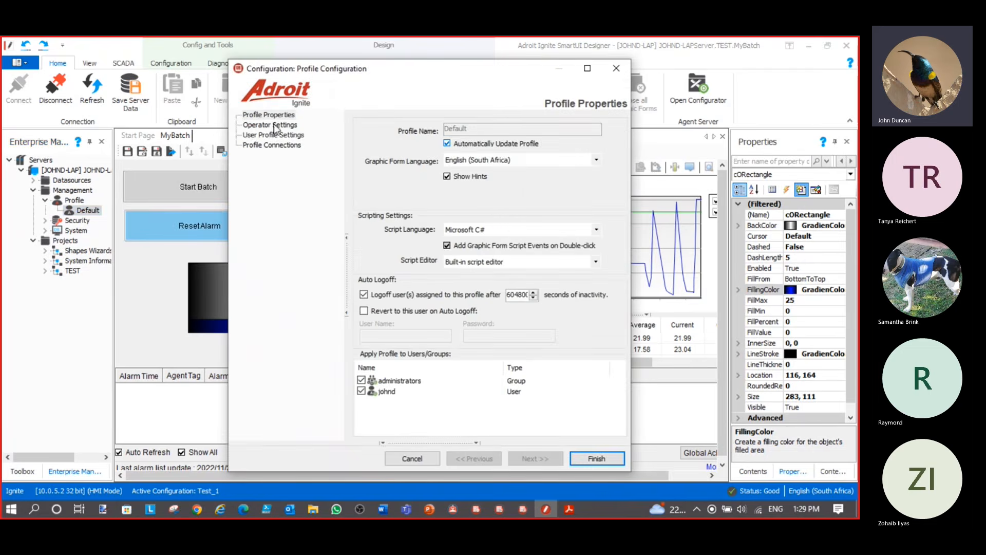
left_click(286, 126)
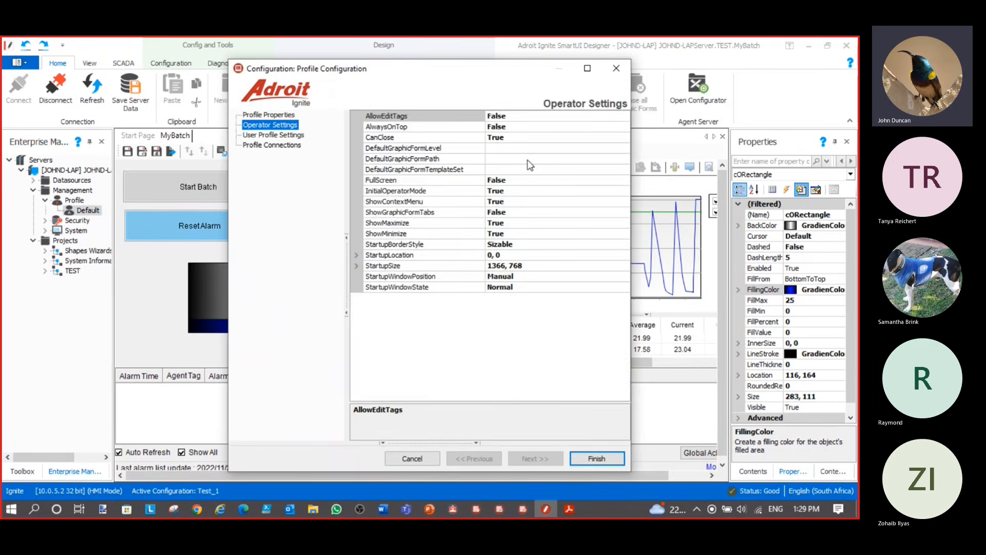
left_click(624, 159)
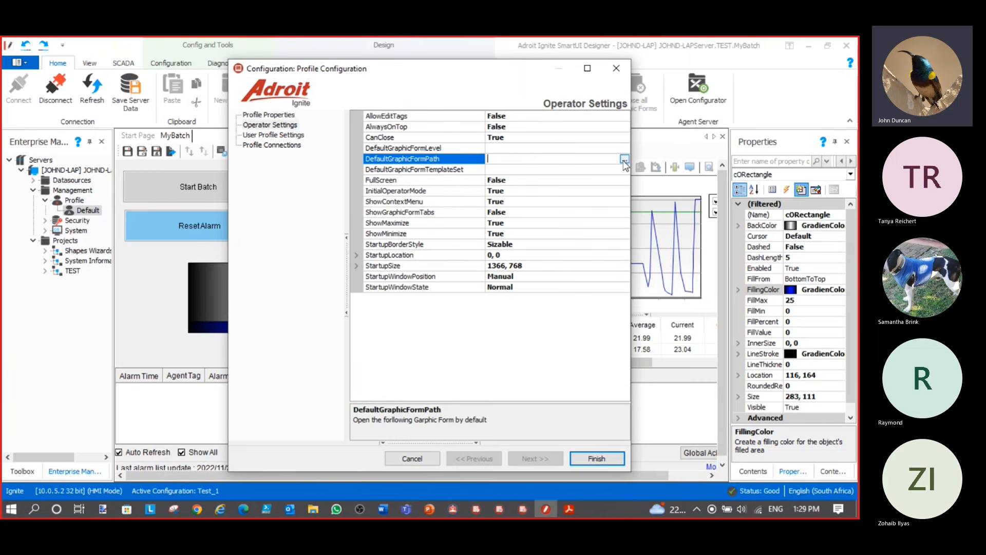
left_click(624, 160)
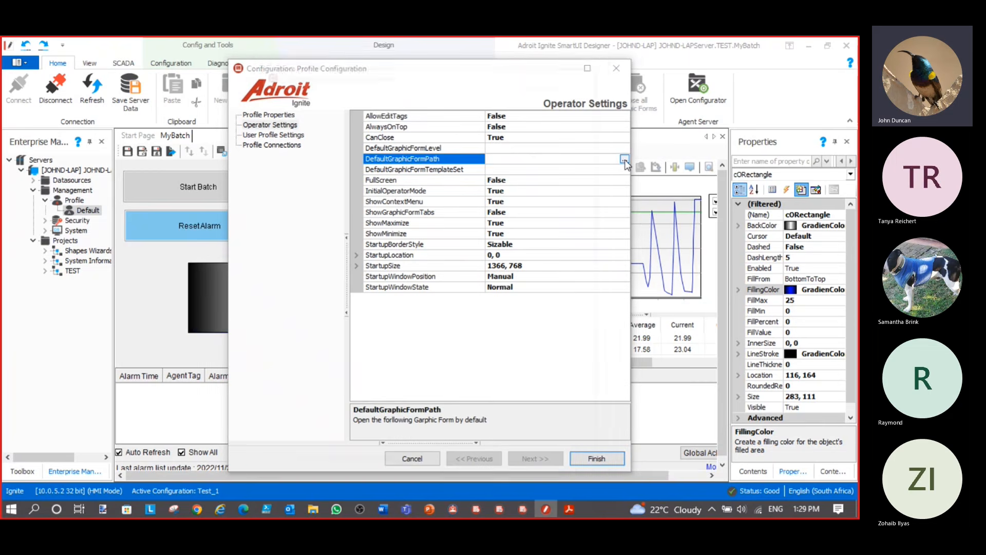
left_click(308, 170)
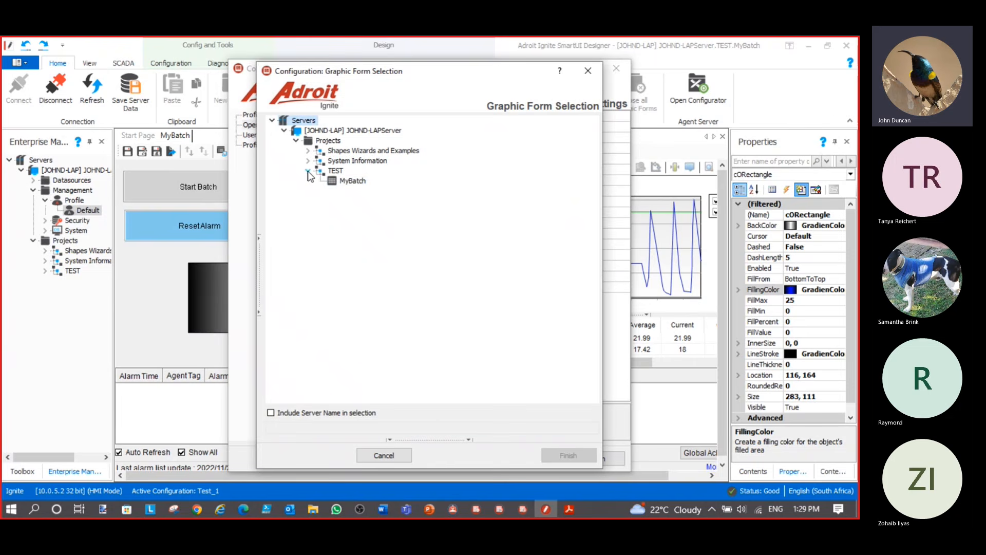
left_click(357, 183)
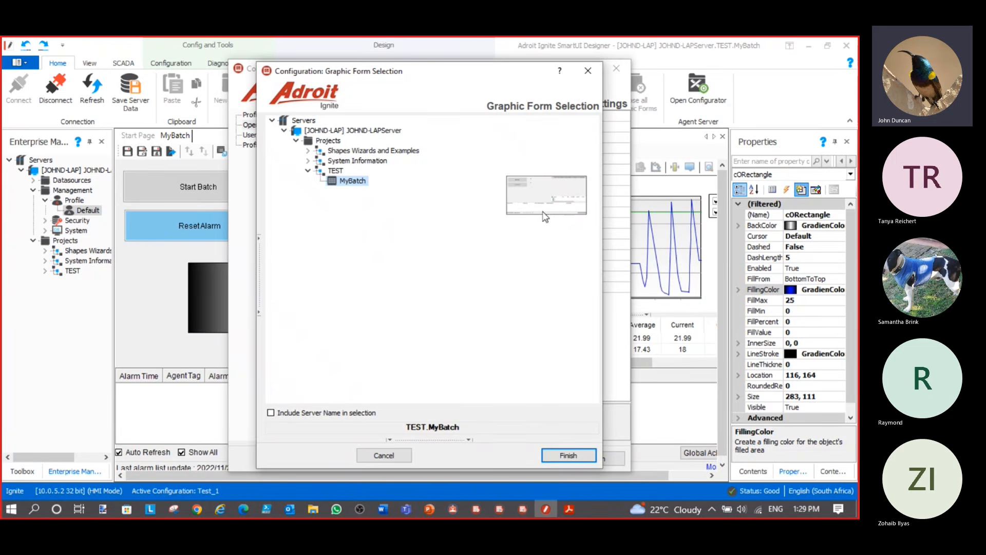
left_click(568, 456)
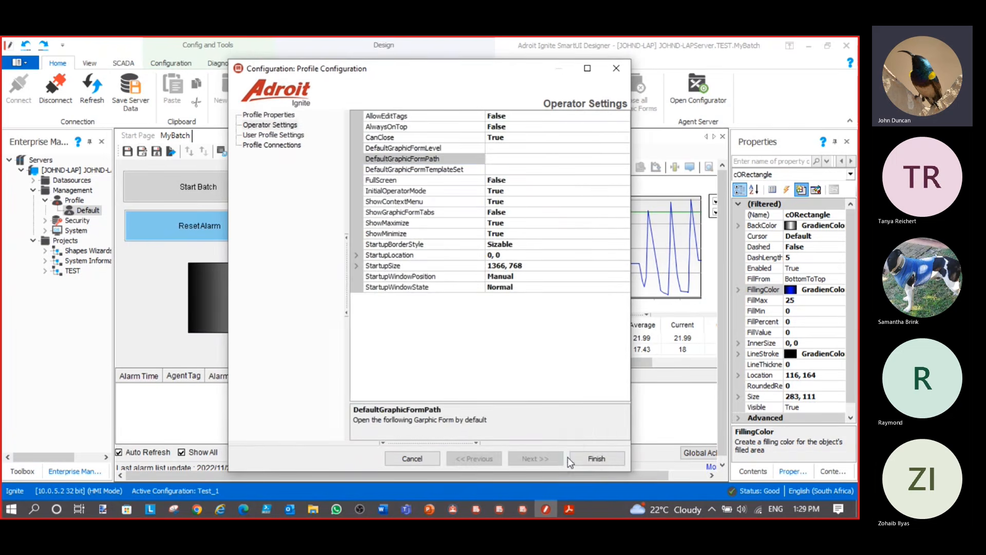
left_click(603, 460)
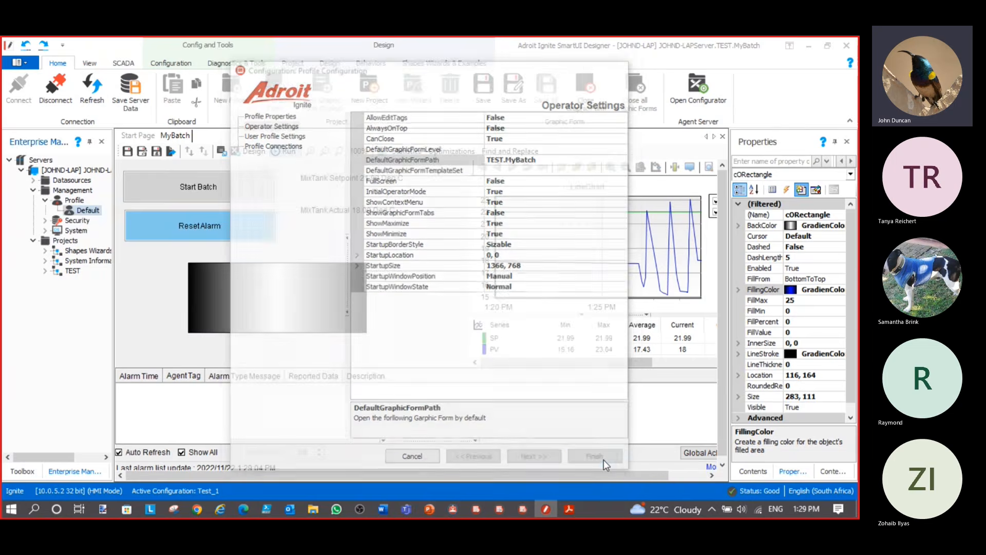
Launch the Ignite Operator from the launcher, log in with the Default profile, then return to the Designer
left_click(452, 508)
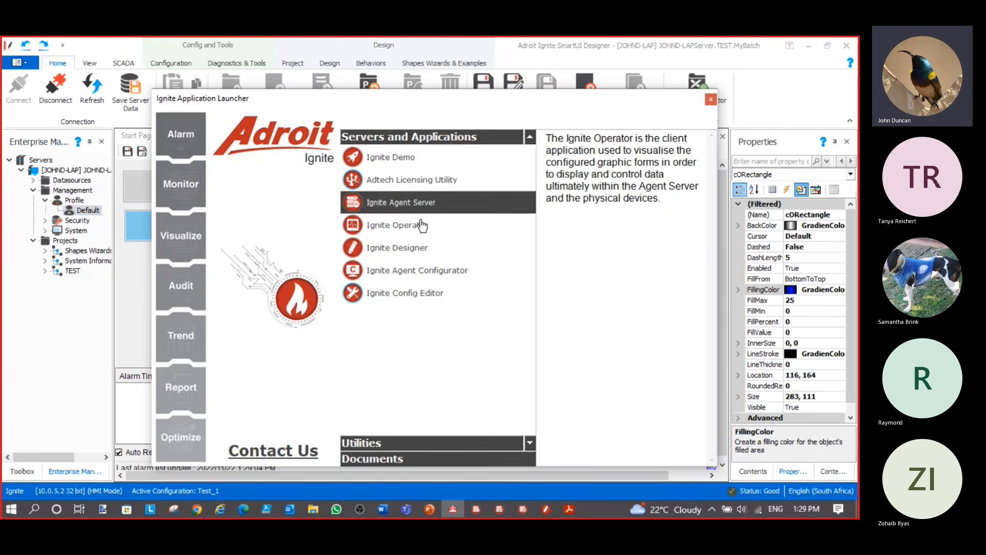
left_click(404, 228)
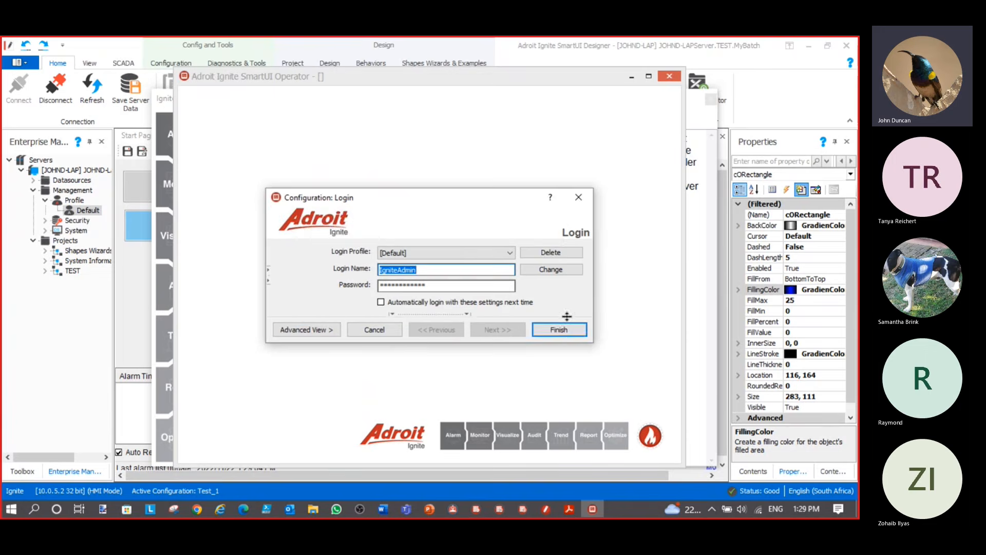
left_click(565, 329)
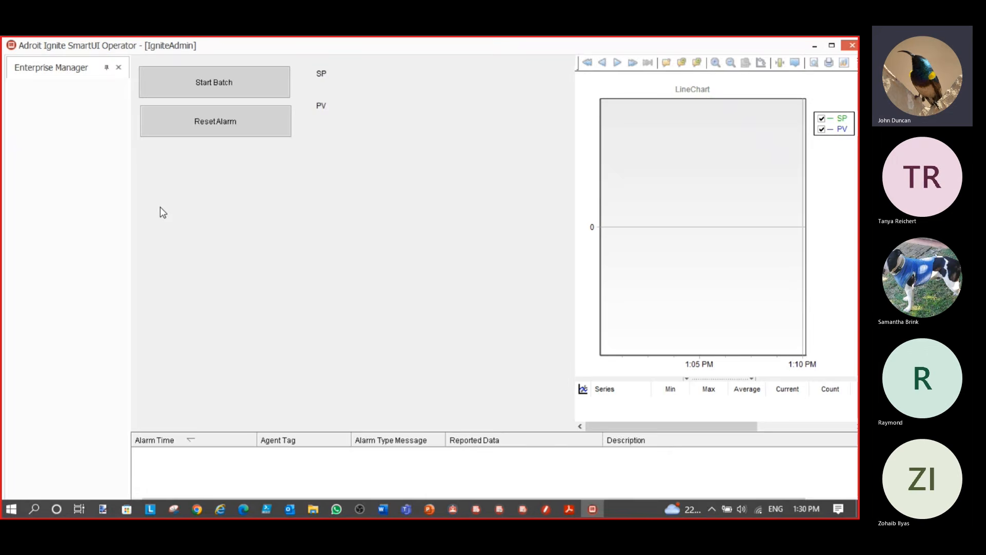
left_click(116, 68)
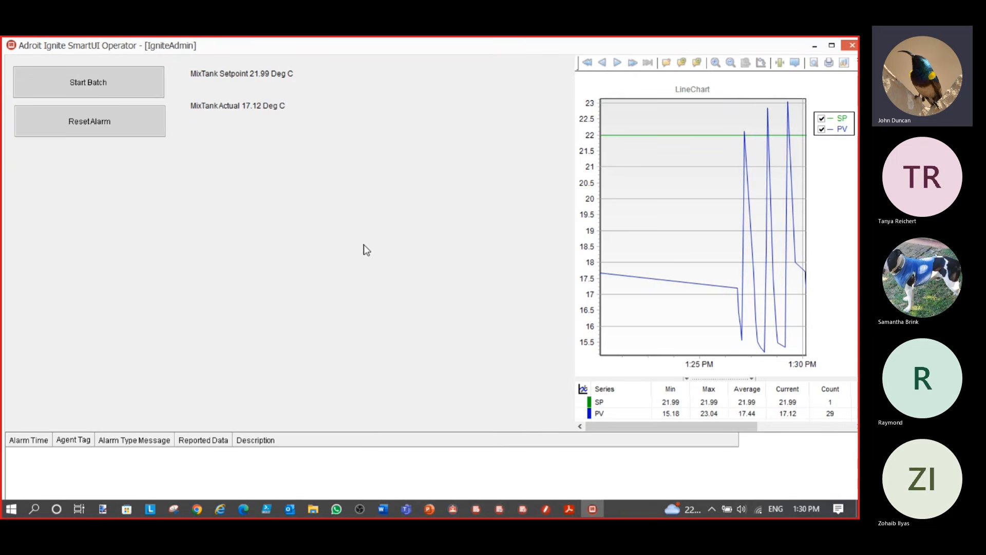
left_click(545, 509)
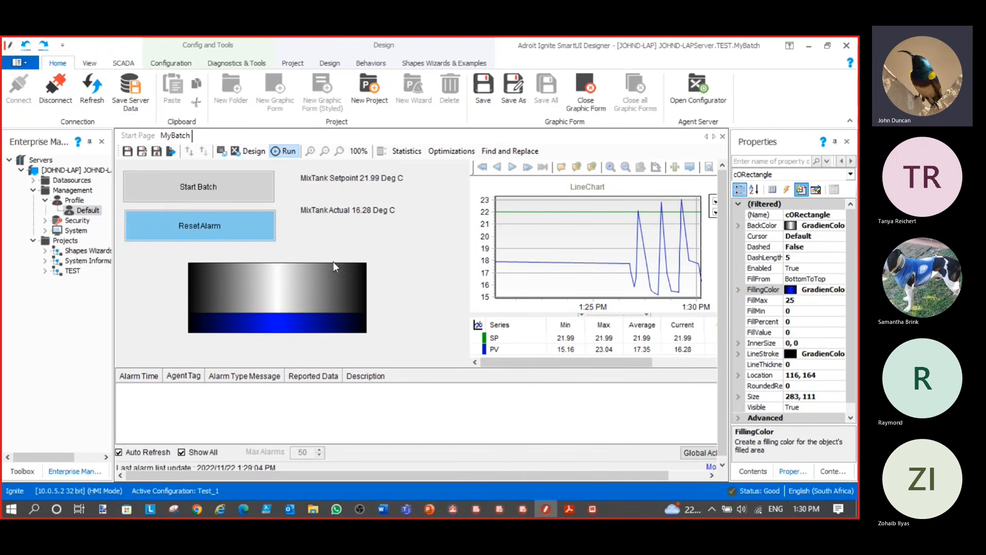
Stretch the tank rectangle to 384 wide in design mode, run and save MyBatch, then view it in the Operator
left_click(252, 151)
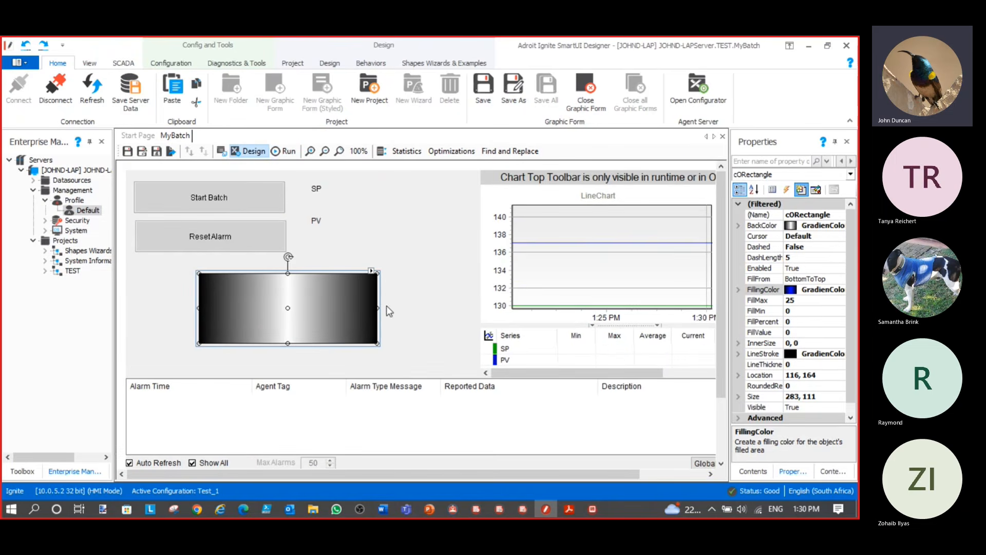
left_click_drag(384, 315, 442, 314)
left_click(289, 151)
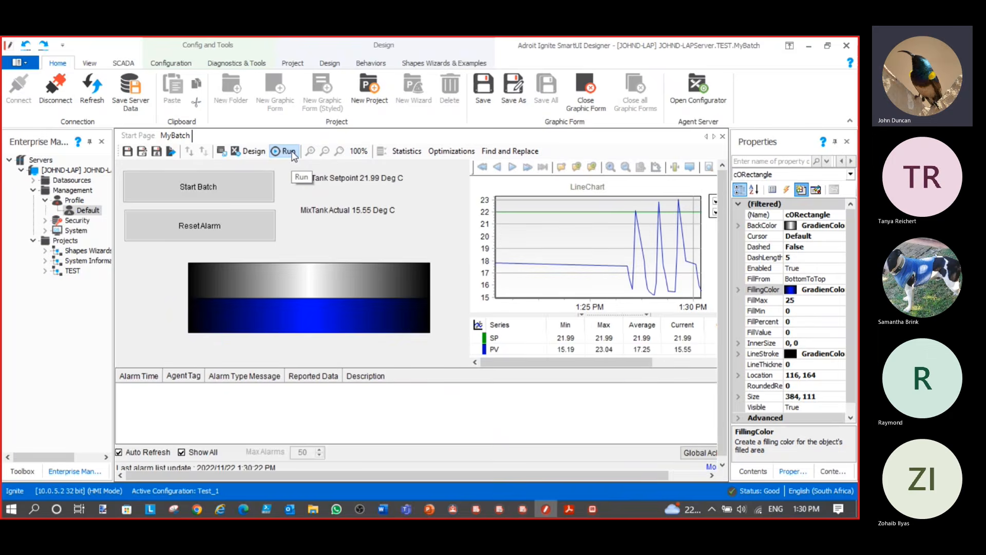
left_click(126, 152)
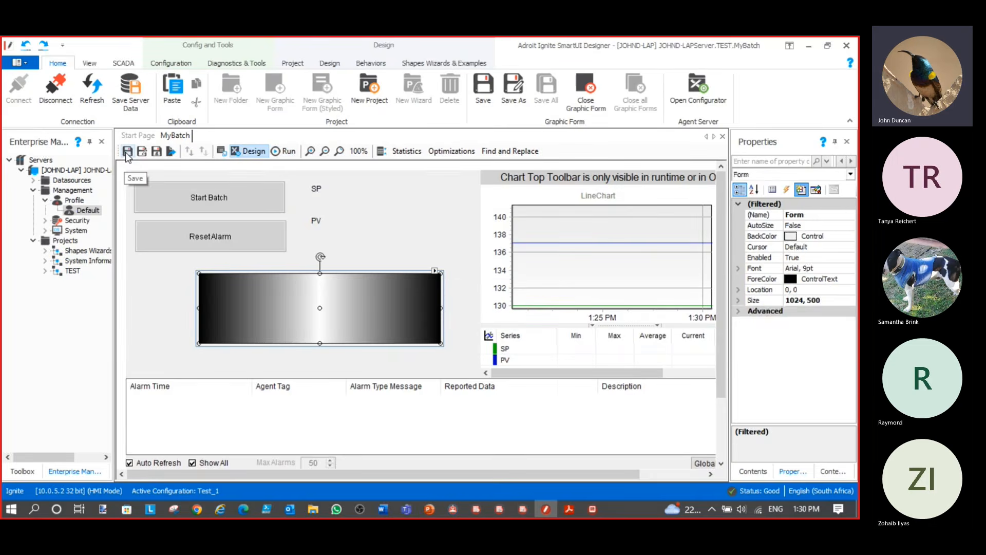
left_click(592, 509)
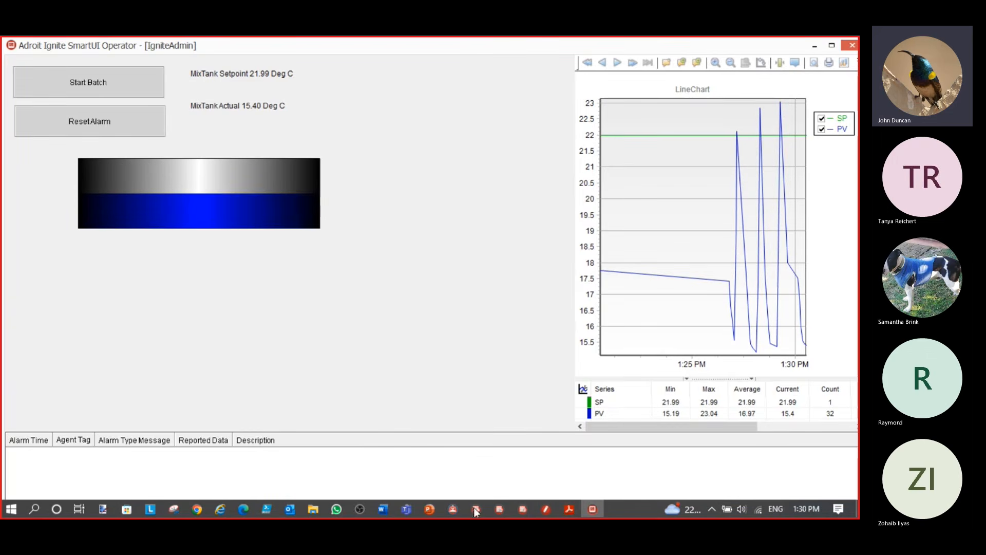
Turn off automatic alarm reset in the simulator and reset the batch alarm from MyBatch
left_click(522, 508)
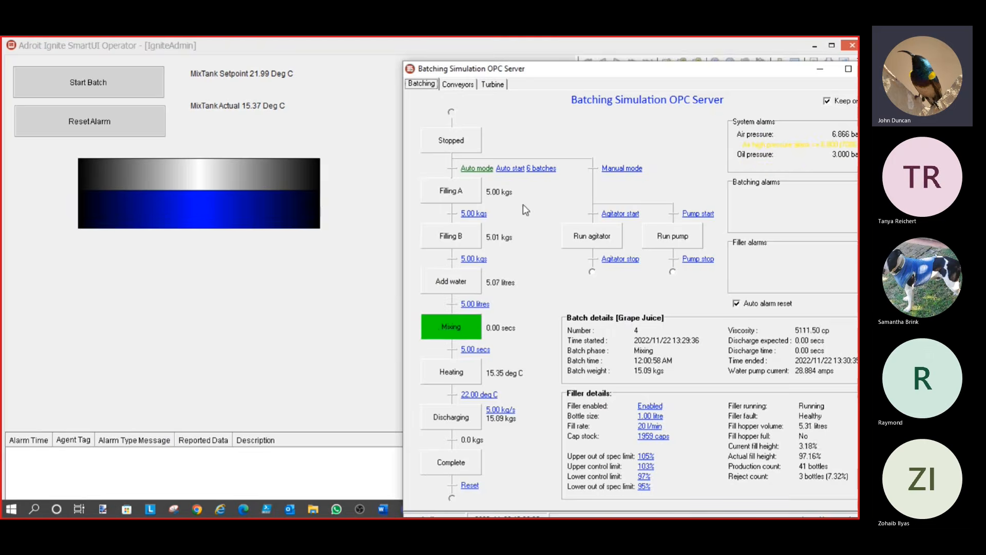
left_click_drag(607, 77, 556, 80)
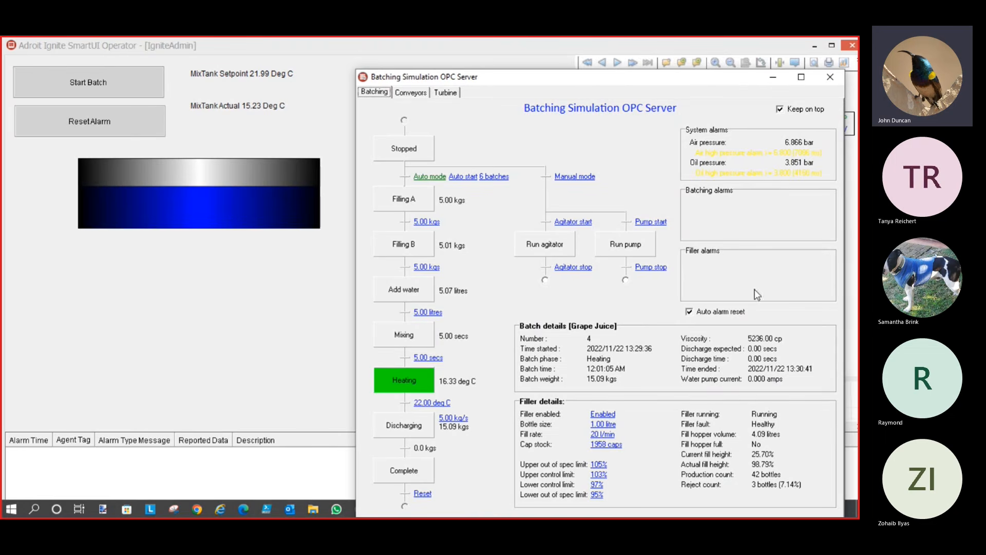
left_click(691, 312)
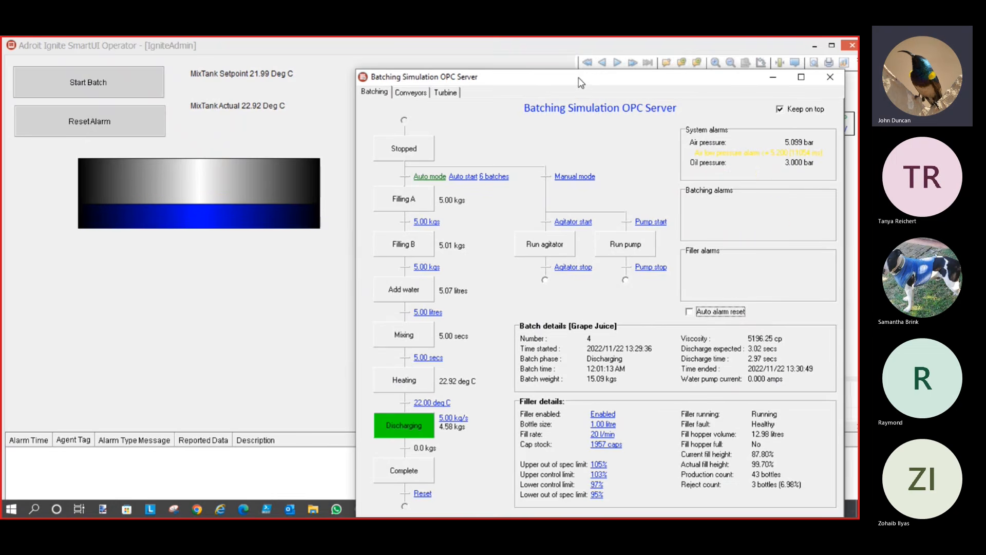
left_click(93, 124)
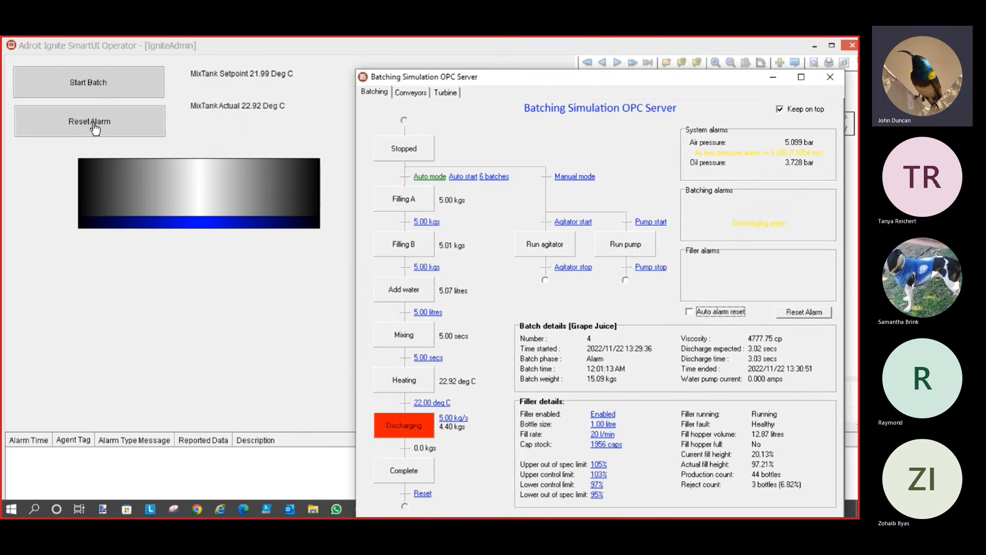
left_click(94, 126)
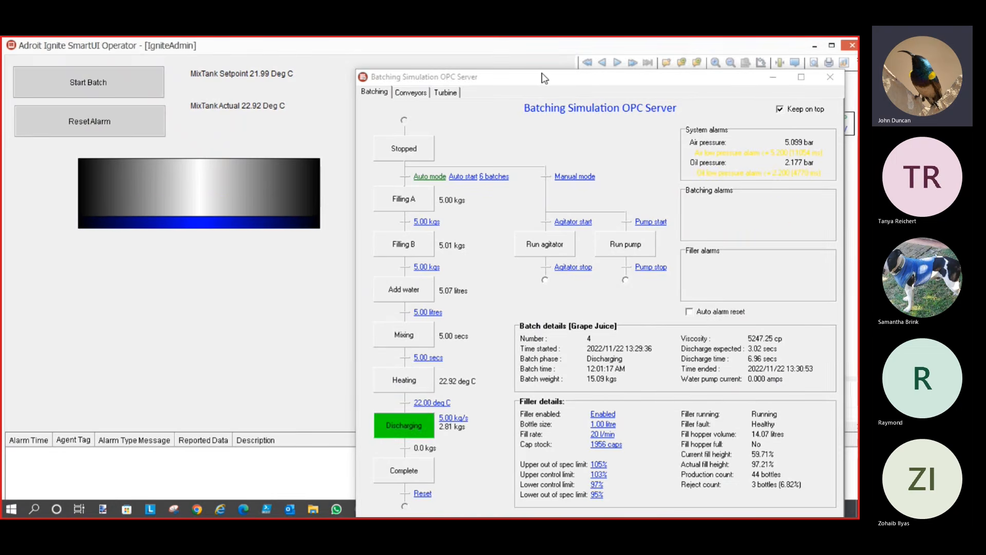
left_click_drag(546, 79, 530, 147)
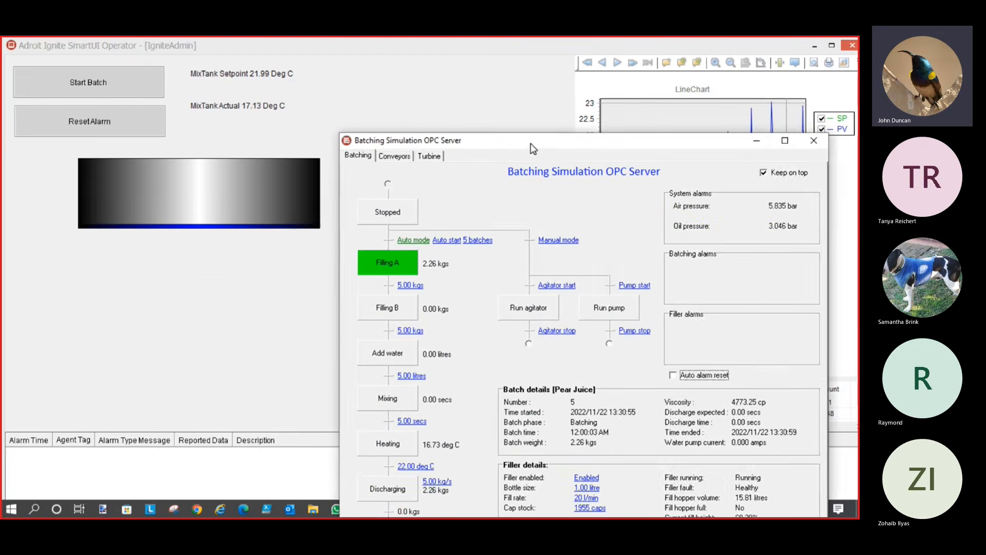
Change the MixTank setpoint to 26 and move the simulator window off the LineChart
left_click(226, 76)
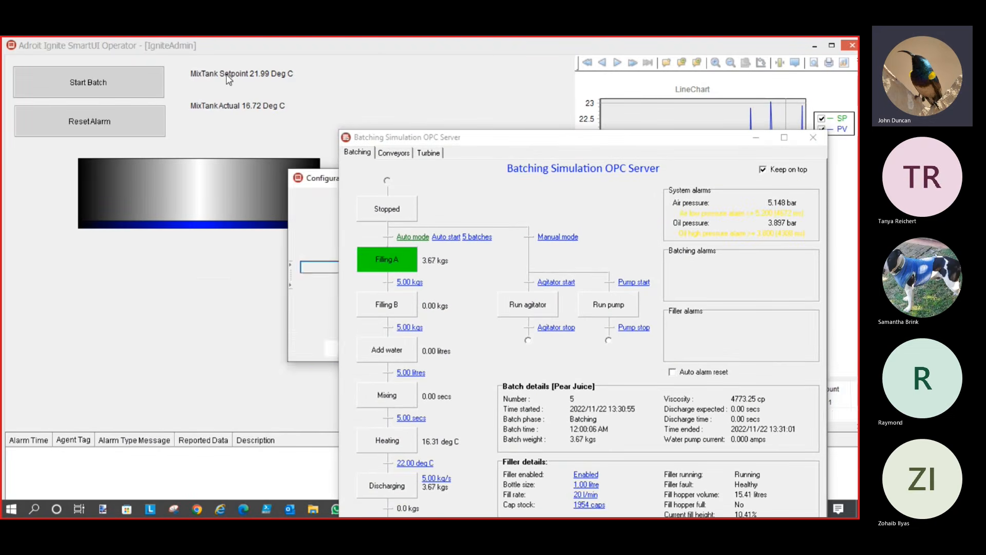
left_click_drag(319, 178, 61, 234)
type("26")
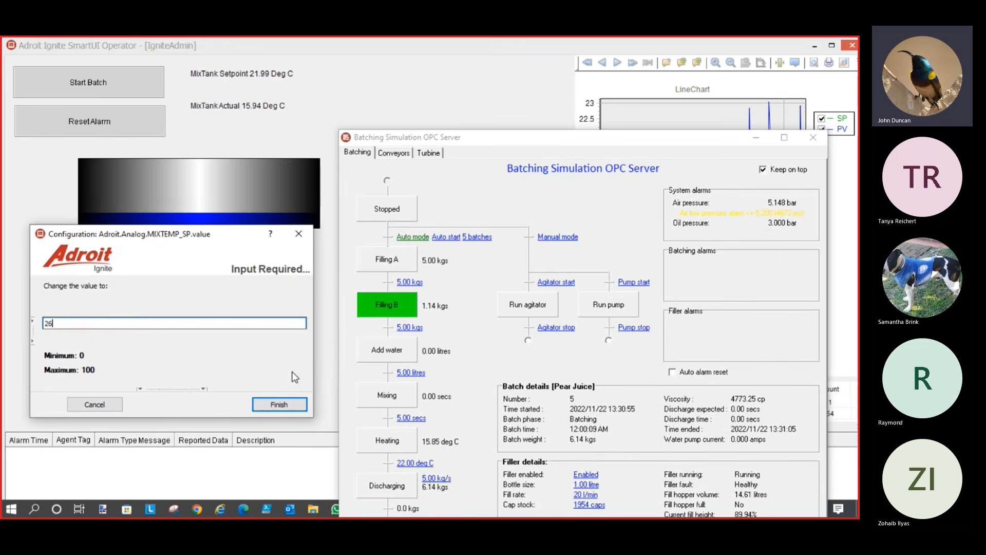
left_click(279, 404)
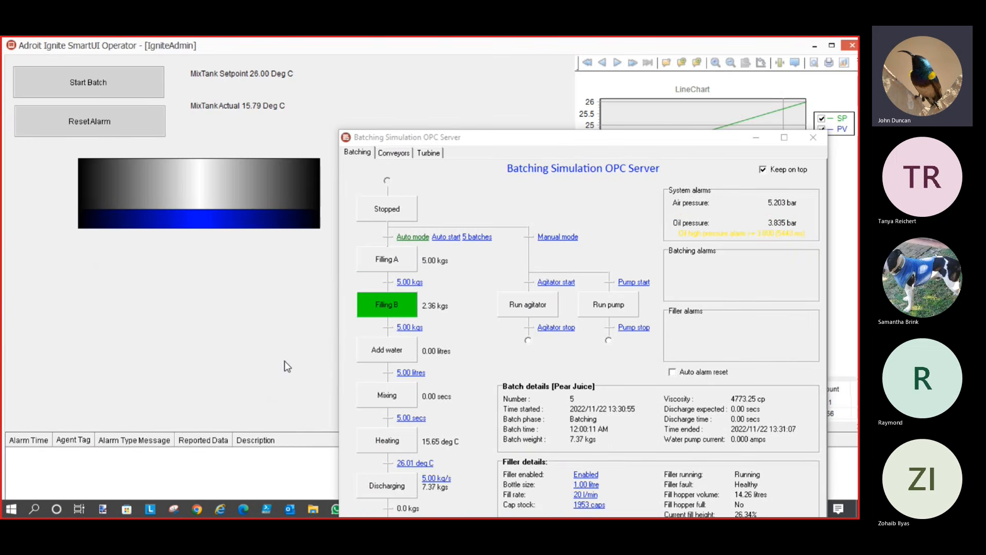
left_click_drag(625, 143, 626, 361)
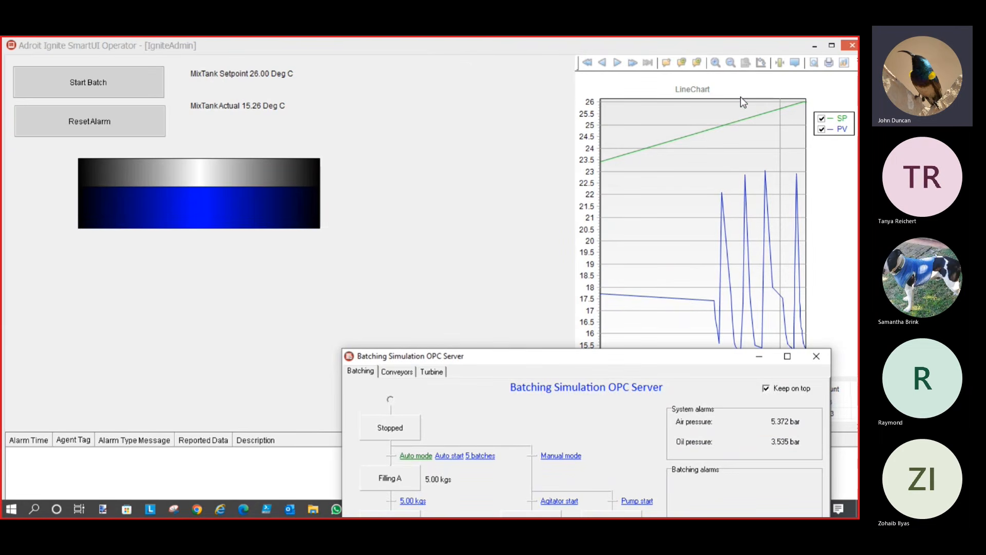
Zoom the LineChart in three times, then out six times until the axis spans 13–29
left_click(716, 63)
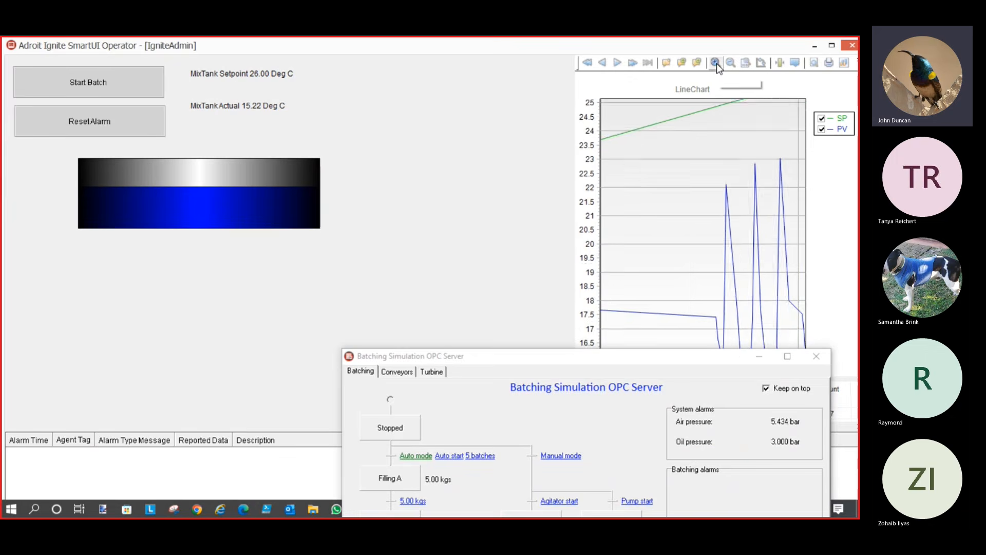
left_click(717, 64)
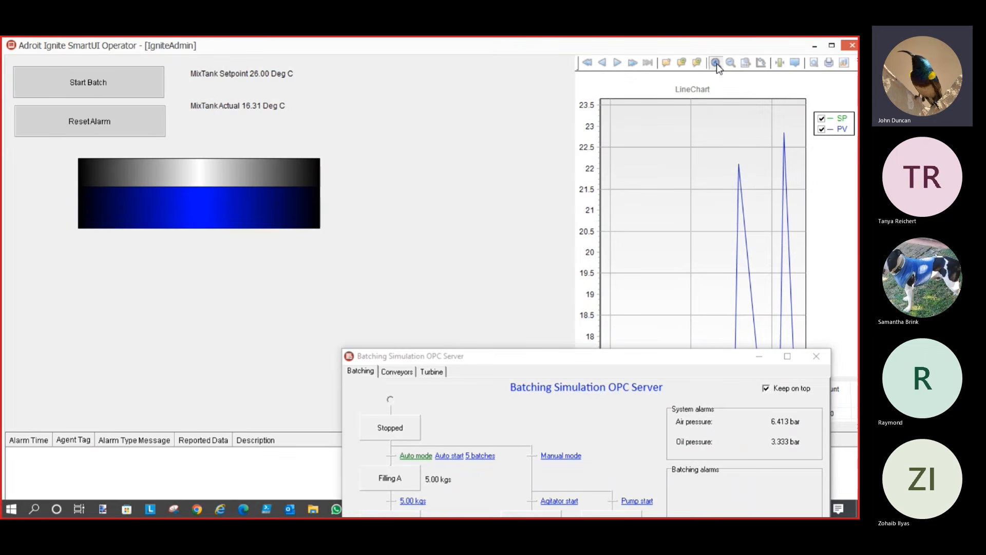
left_click(717, 63)
left_click(731, 65)
left_click(731, 65)
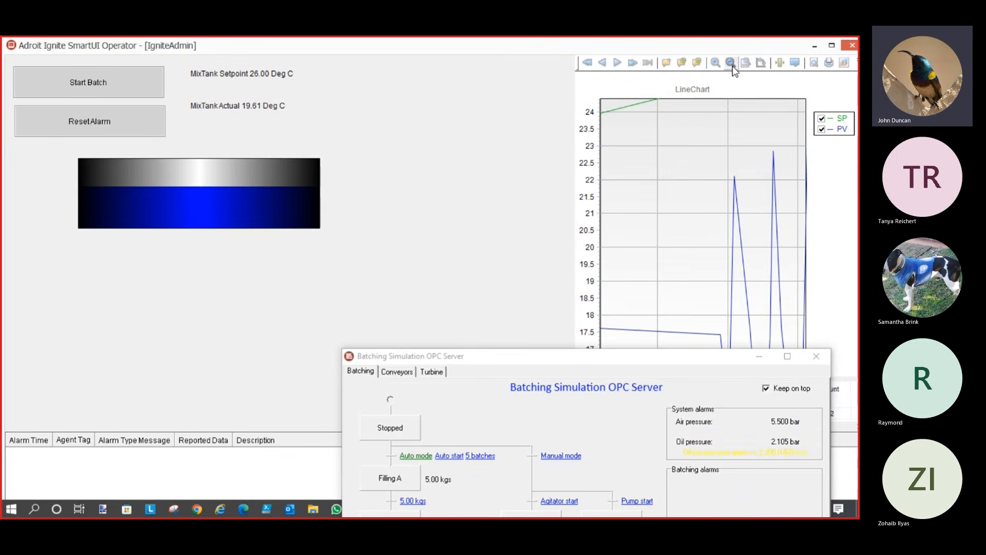
left_click(731, 64)
left_click(731, 65)
left_click(731, 65)
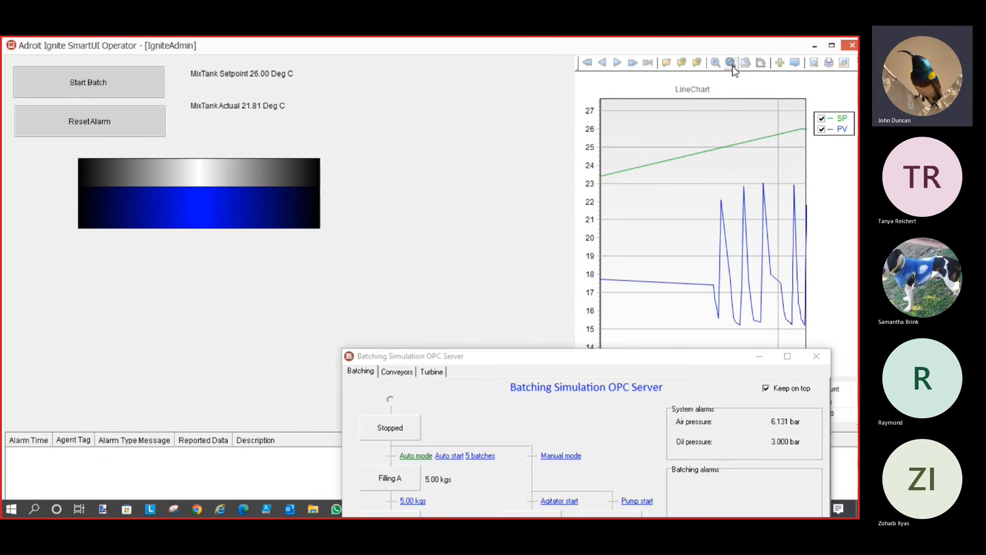
left_click(732, 65)
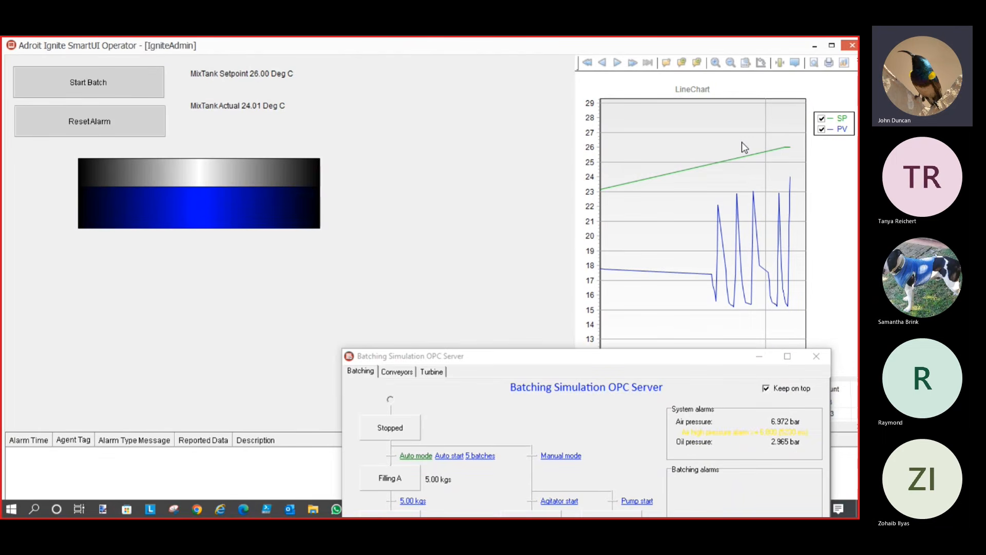
left_click(572, 358)
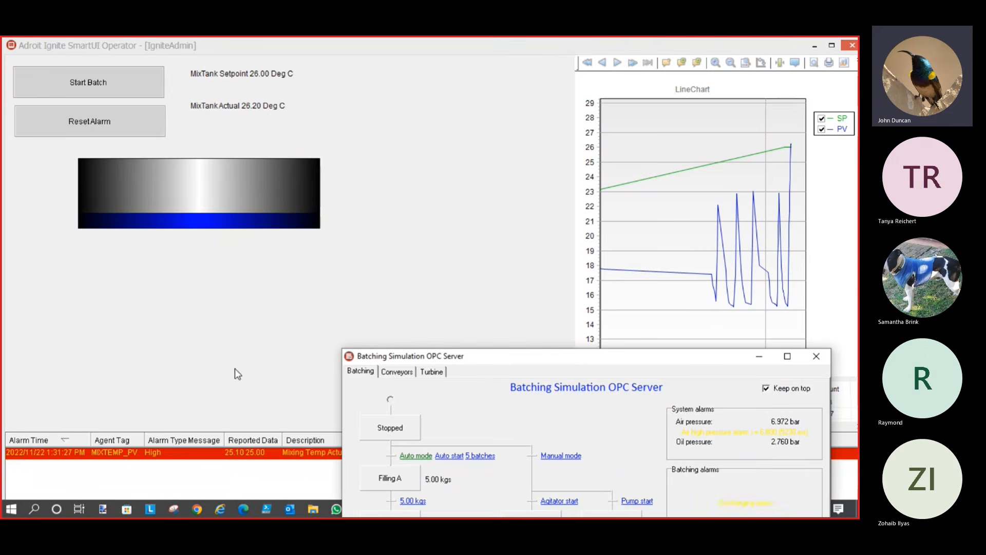
Reset the high-temperature alarm and lower the MixTank setpoint to 21
left_click_drag(483, 359, 495, 171)
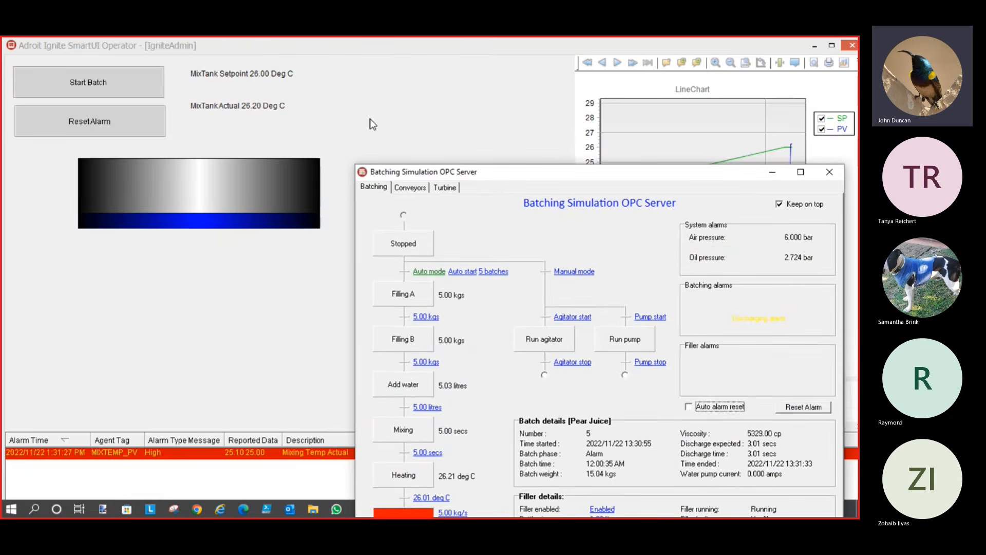
left_click(101, 127)
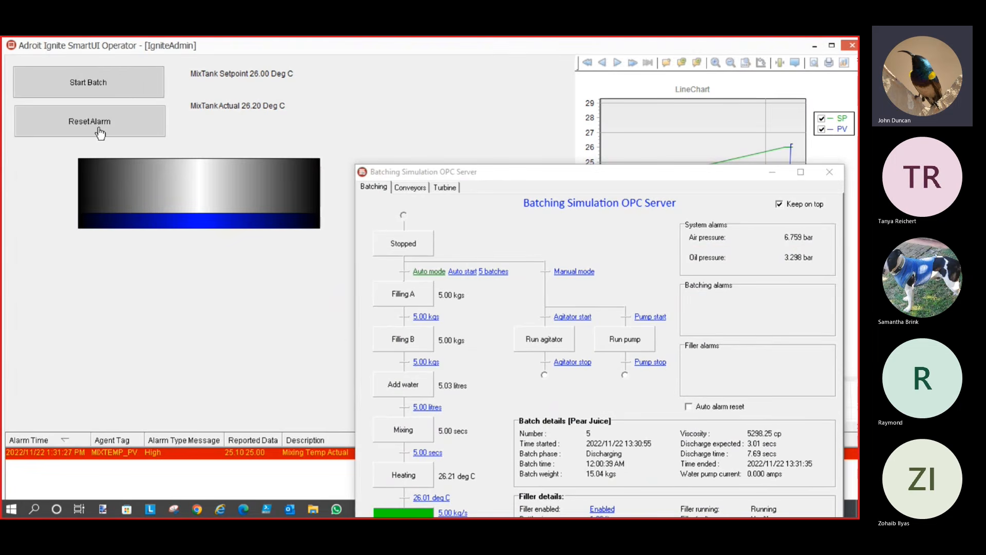
left_click(237, 74)
left_click_drag(345, 180, 116, 253)
type("21")
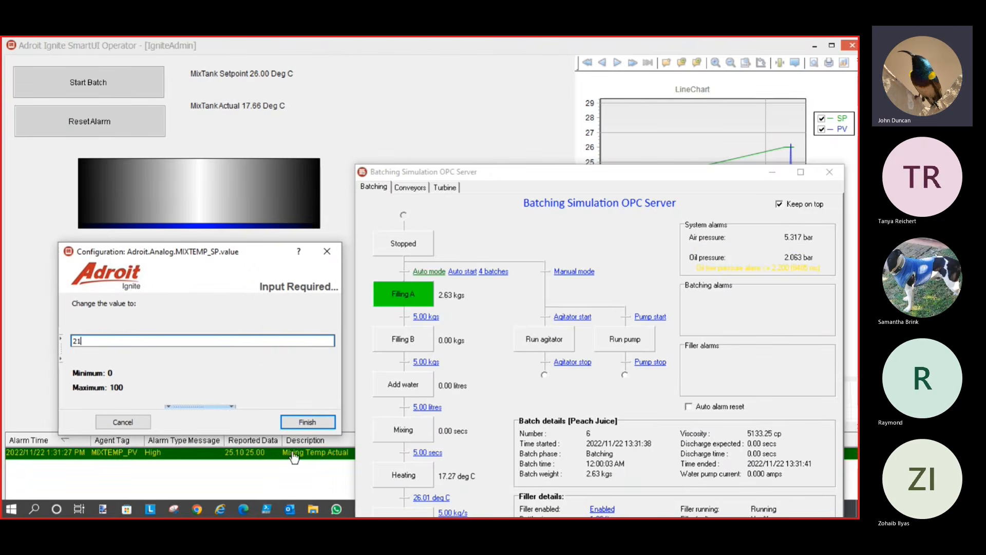
left_click(312, 420)
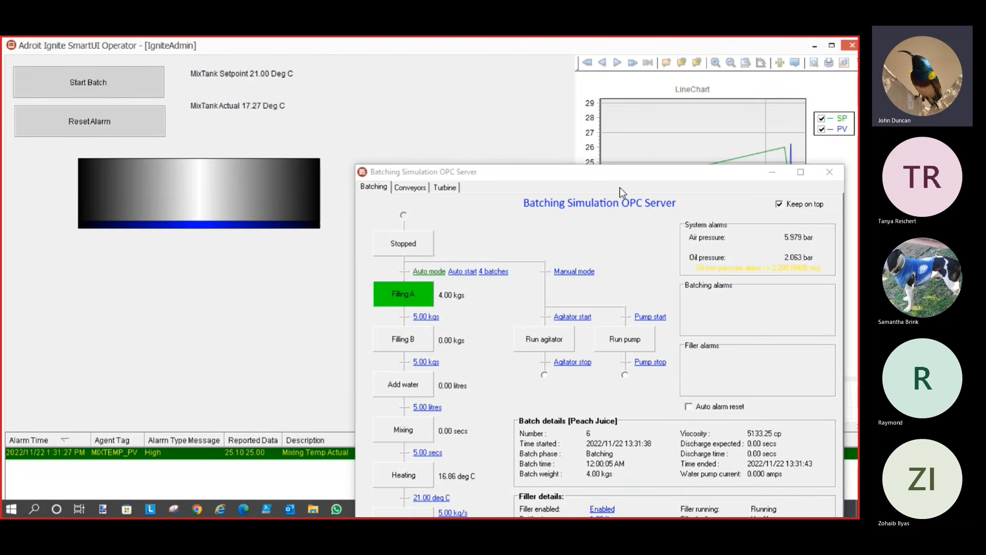
Push the simulator window to the screen bottom and advance to the 'In Conclusion' slide
left_click_drag(620, 175, 504, 495)
left_click(459, 456)
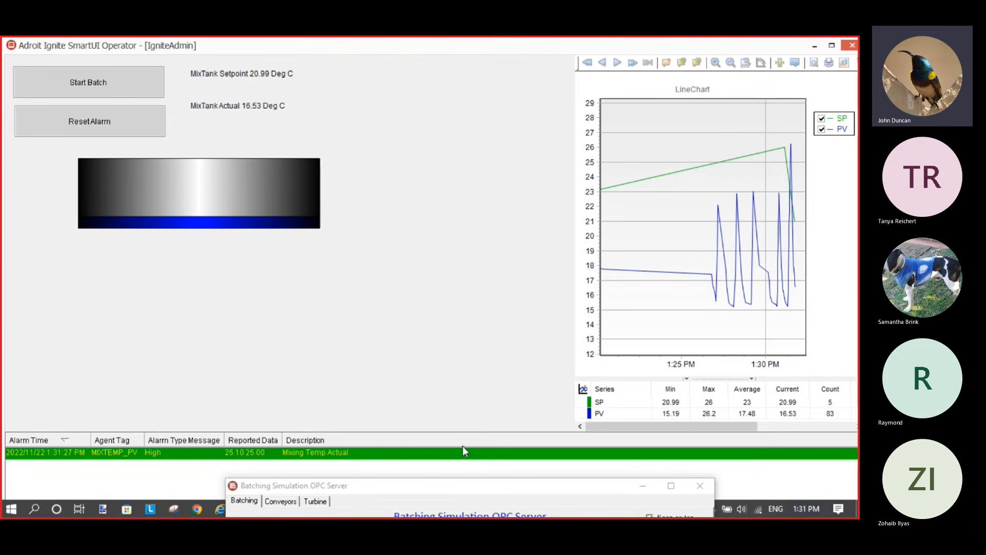
left_click_drag(605, 493, 676, 136)
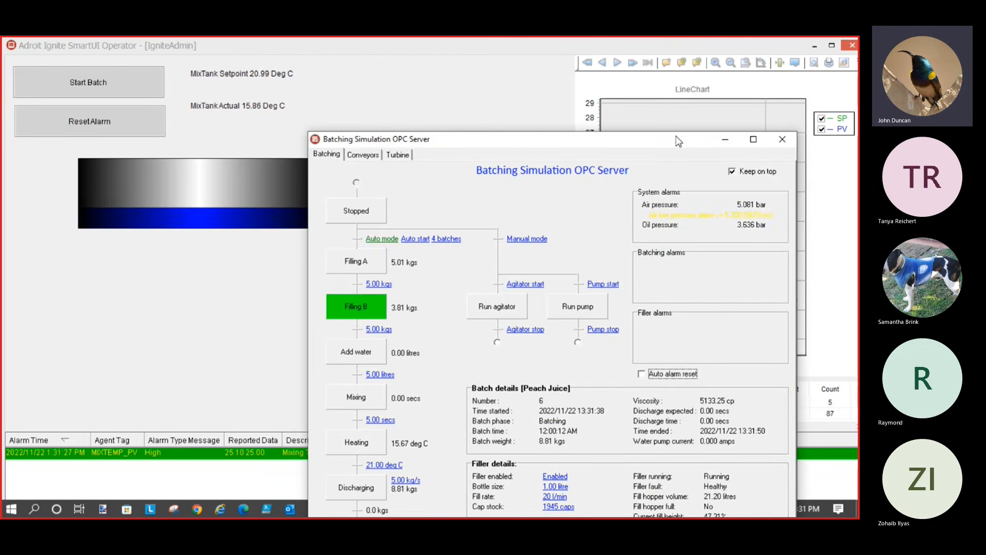
left_click(499, 91)
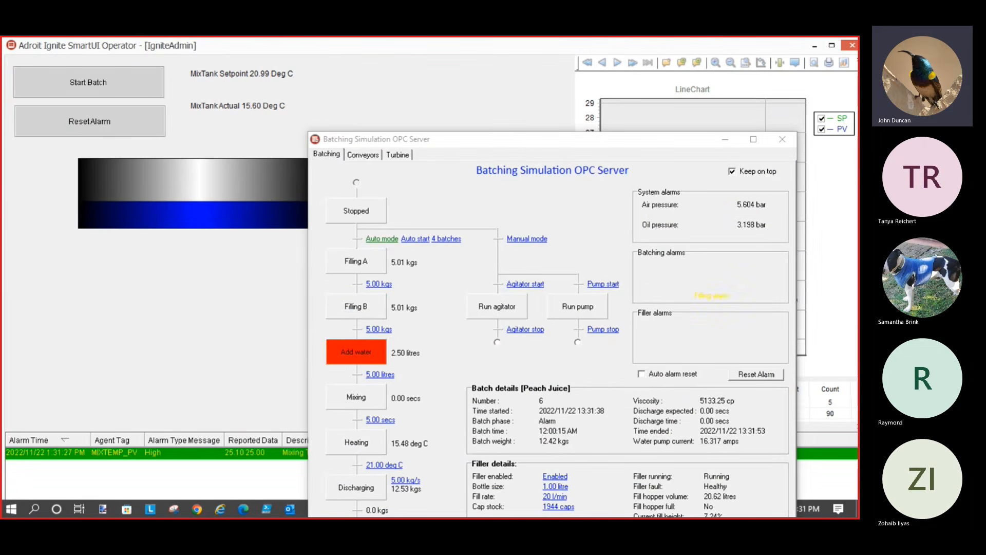
key("Right")
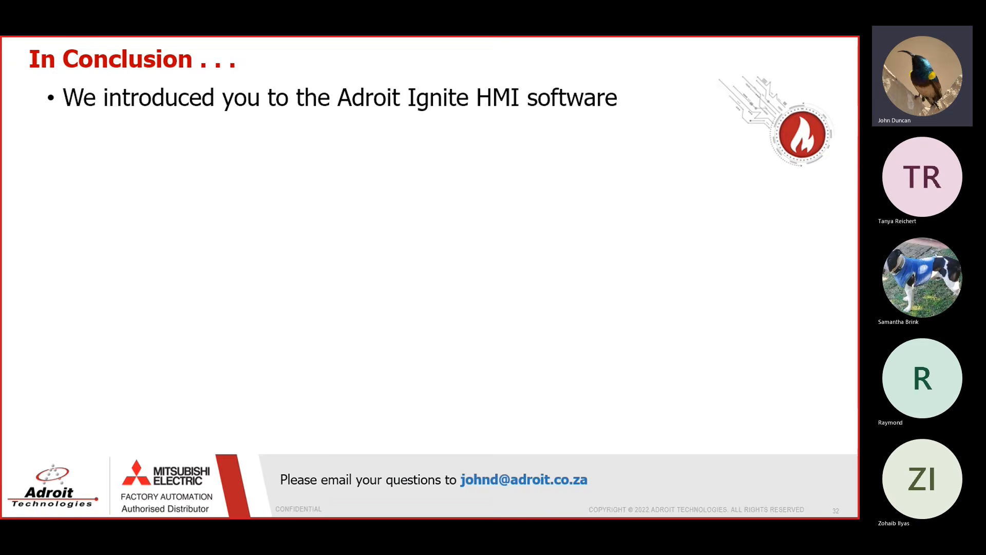
Reveal the In Conclusion points: Application Launcher, Built-in Demo run-through, and First Principles steps through adding agents
key("Right")
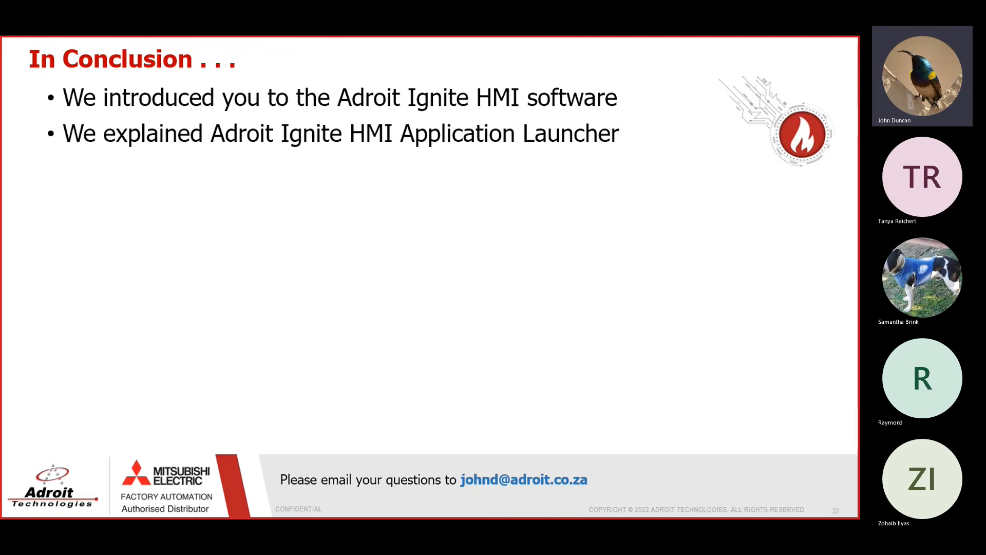
key("Right")
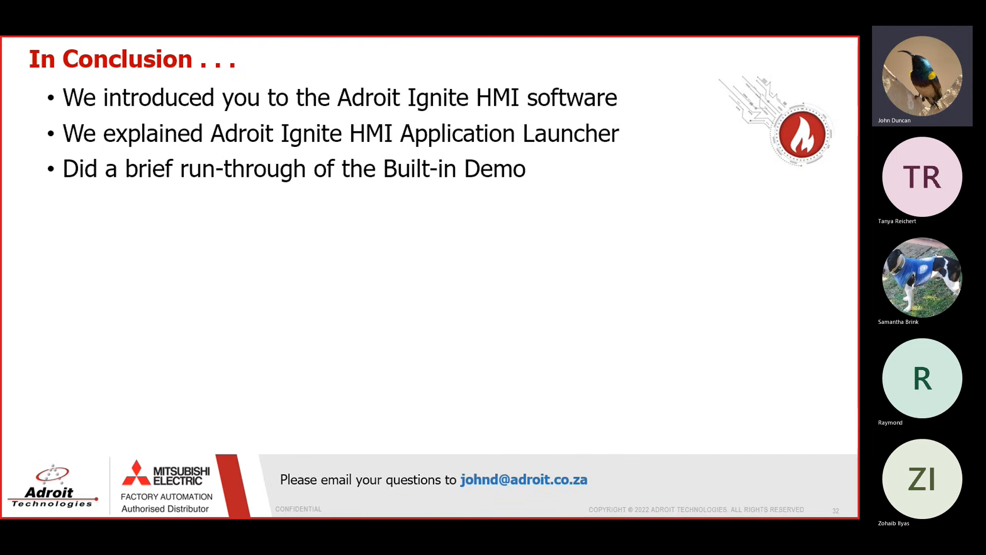
key("Right")
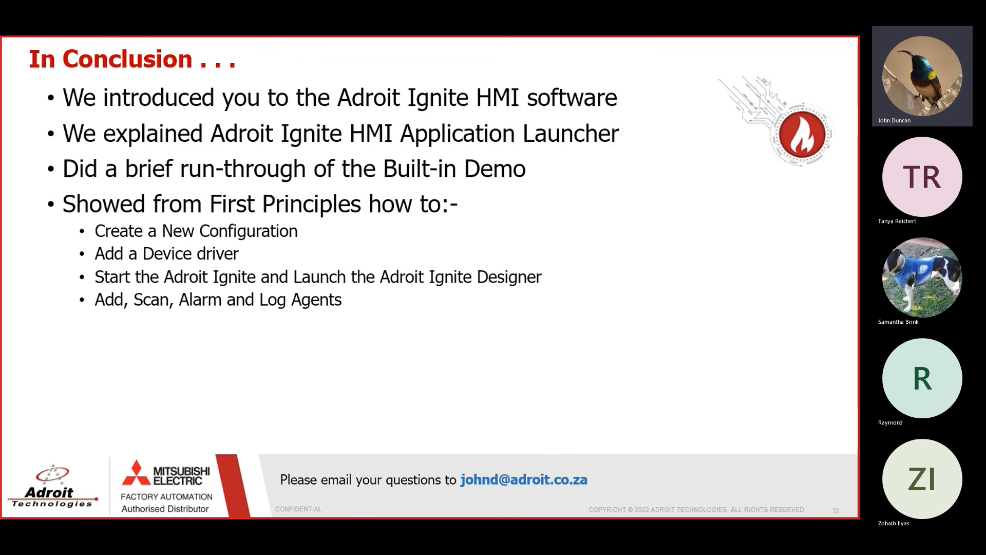